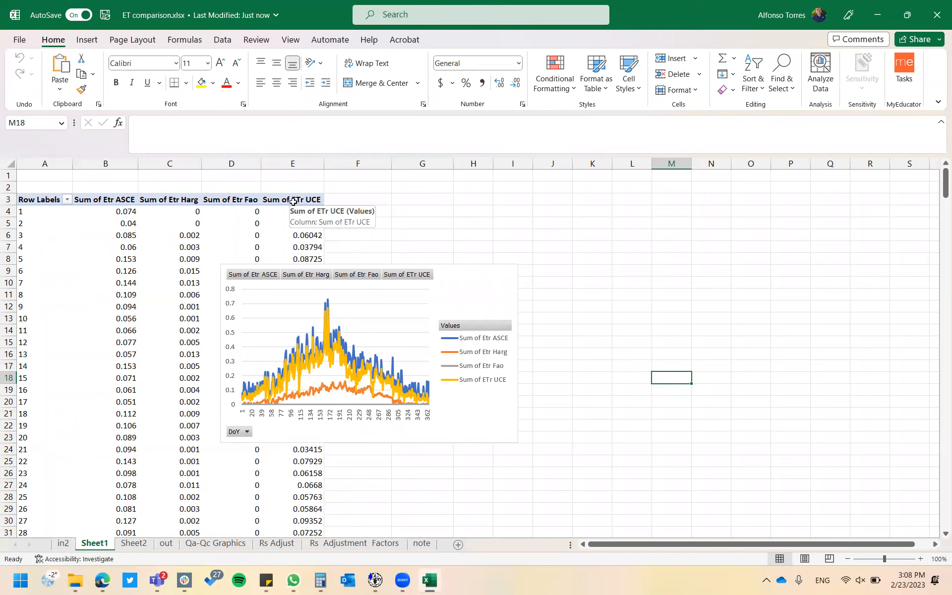
Add the Eto ASCE field to the pivot table's values and move the chart down over columns A to F
click(293, 222)
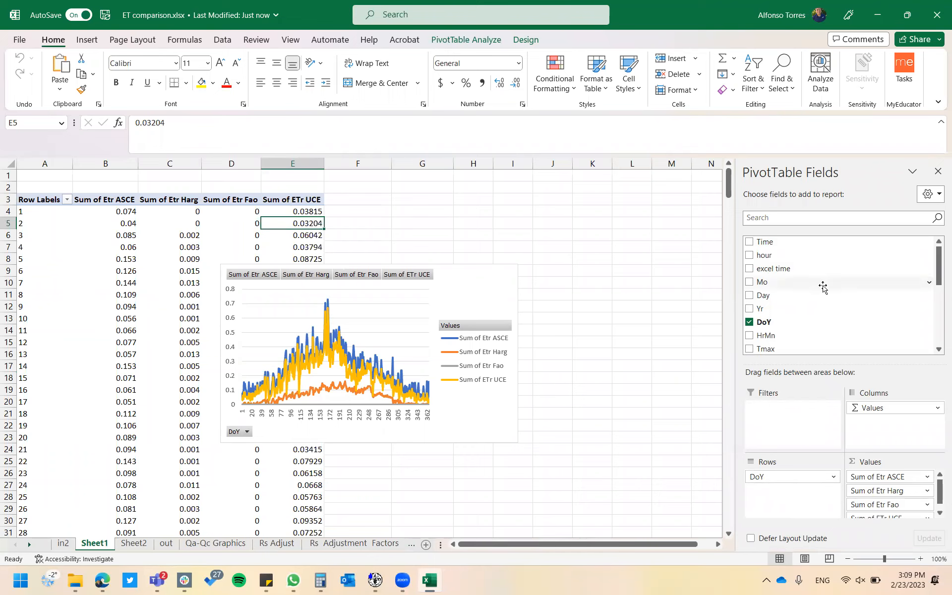
scroll(822, 287, down, 3)
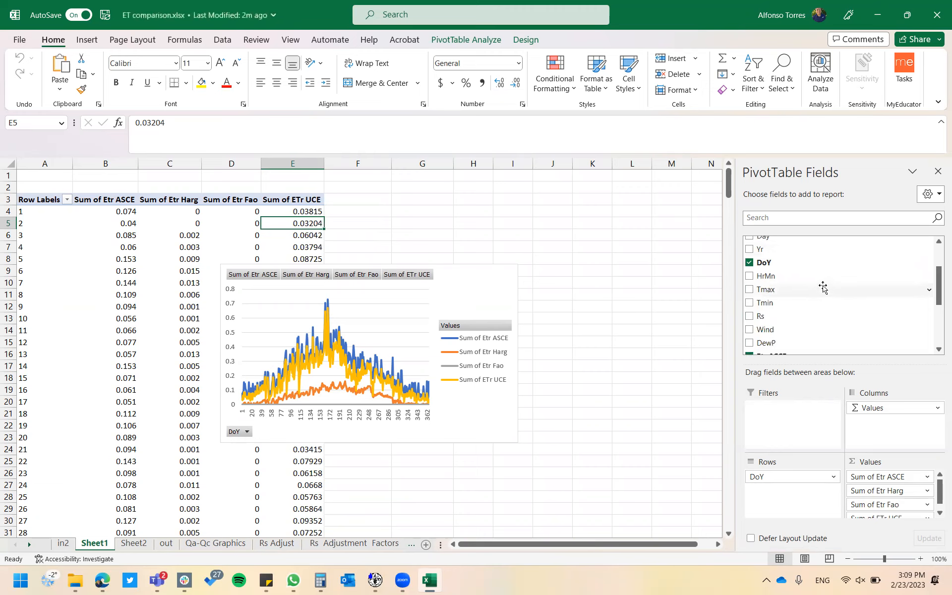
scroll(823, 287, down, 2)
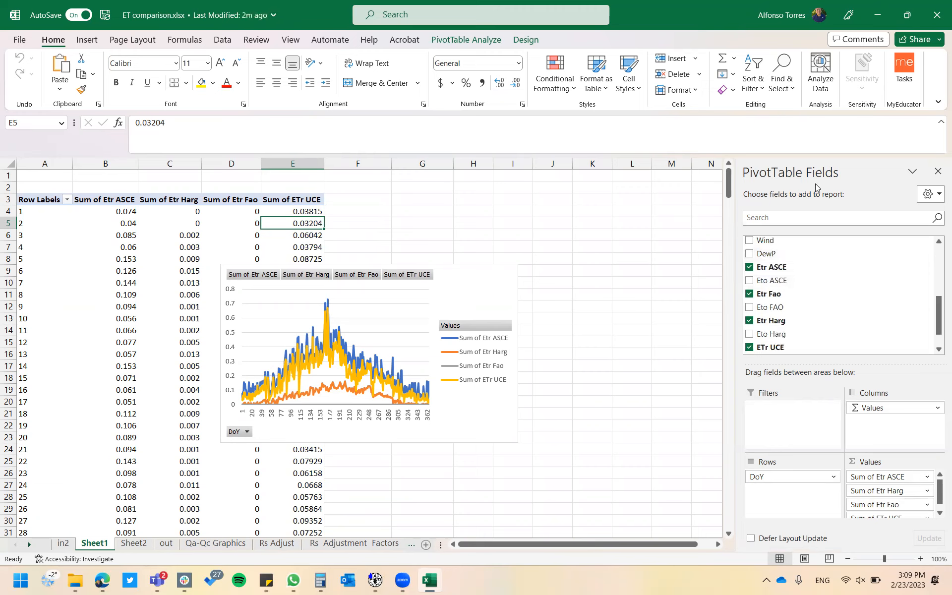
click(749, 280)
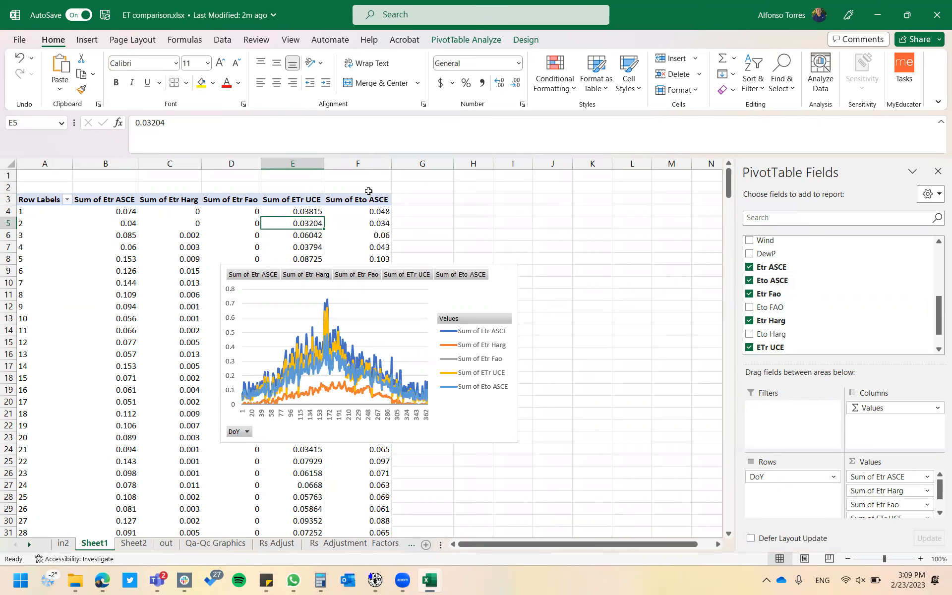
mouse_move(364, 232)
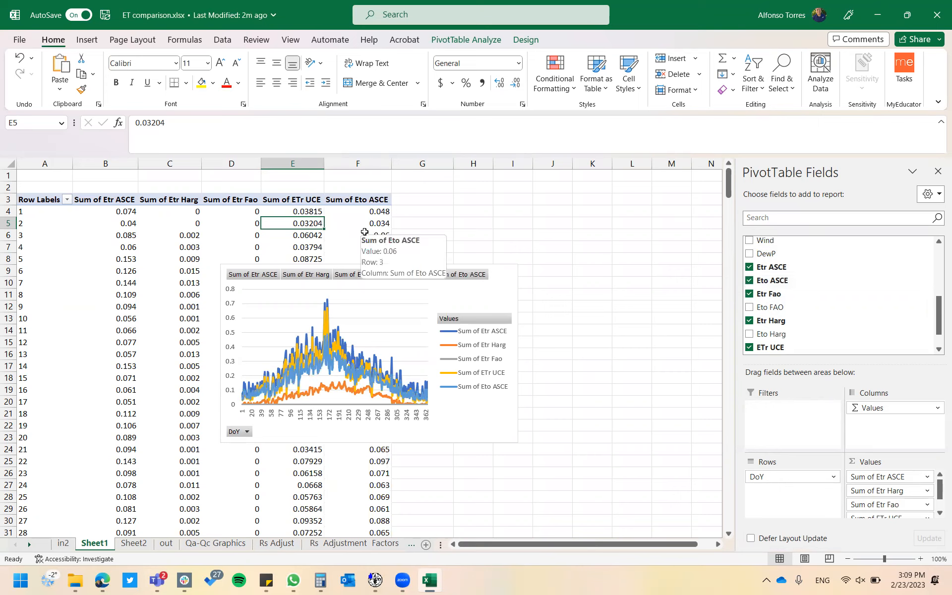
drag(386, 314, 222, 365)
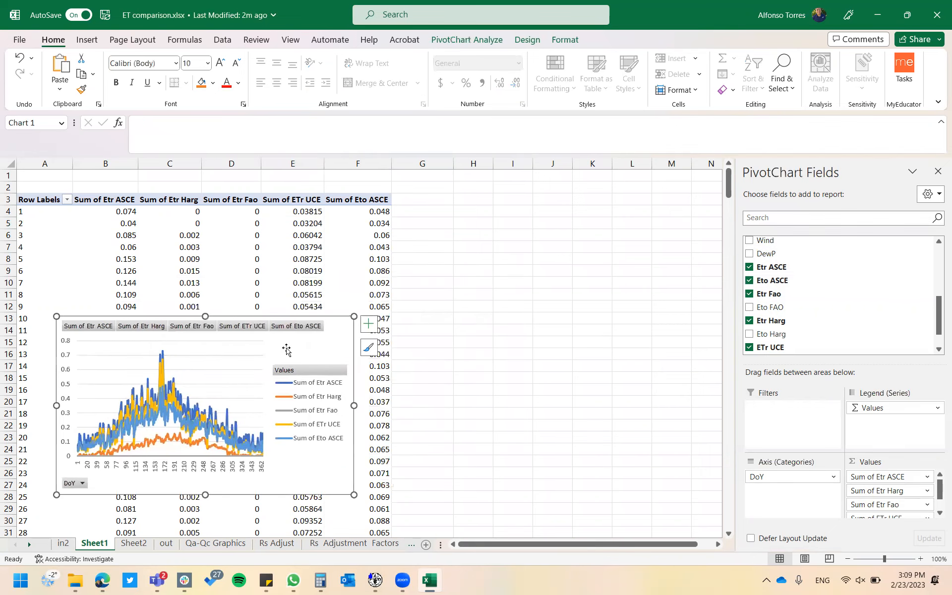
Remove the Eto ASCE field from the pivot table, add it back, and save the workbook
click(749, 280)
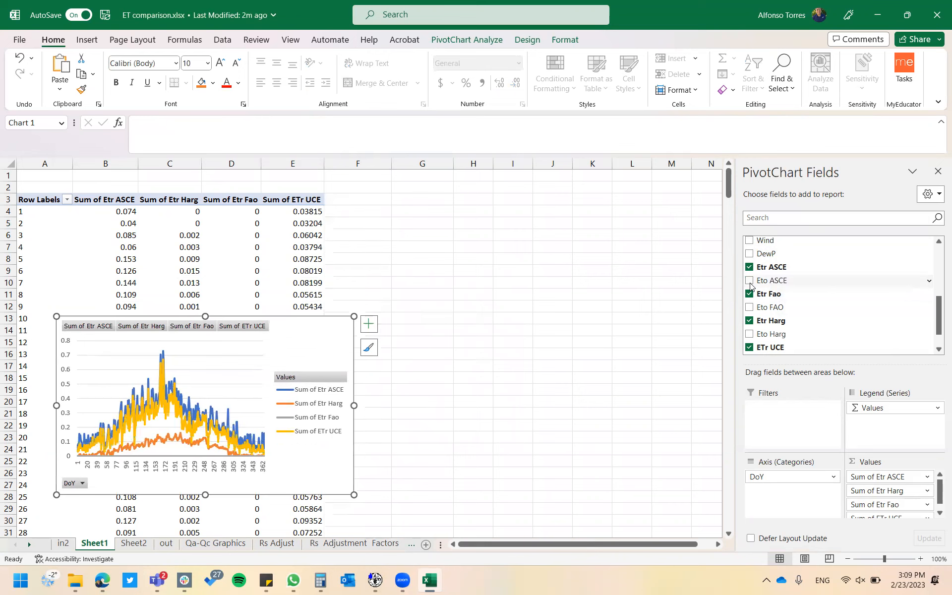
click(748, 280)
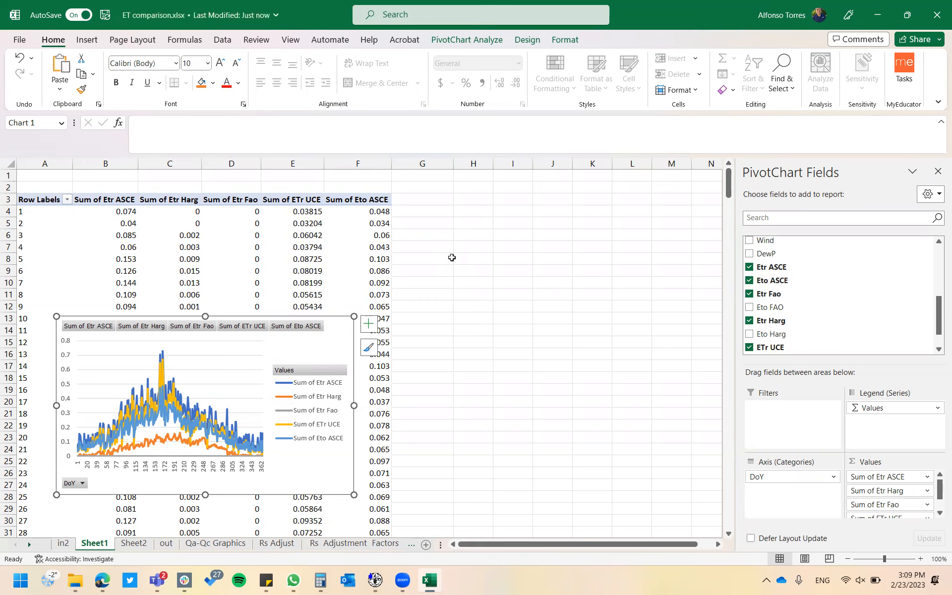
key(ctrl+s)
Add the Day field to the pivot values summarized by Average, and move the chart to start around column F
scroll(815, 277, up, 4)
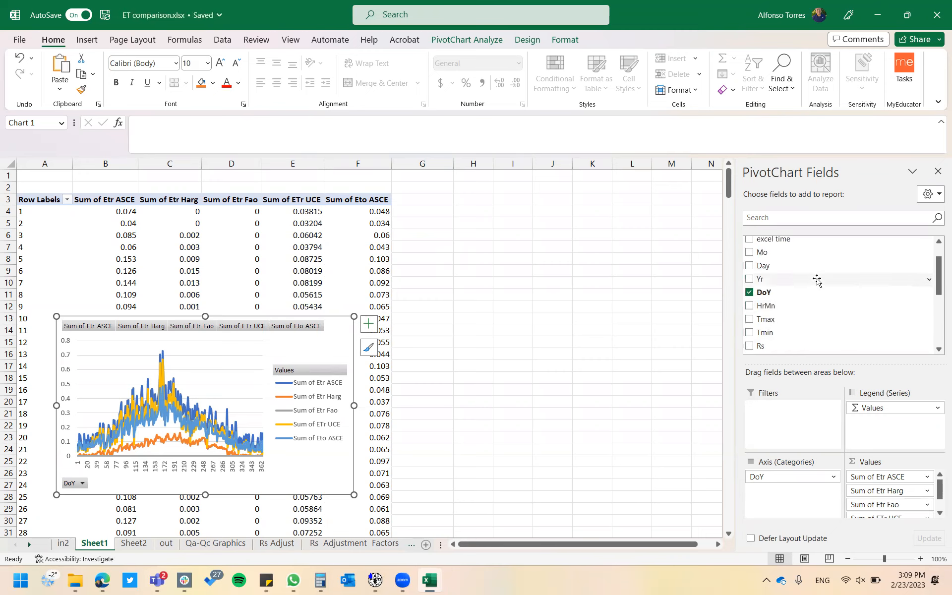
click(751, 267)
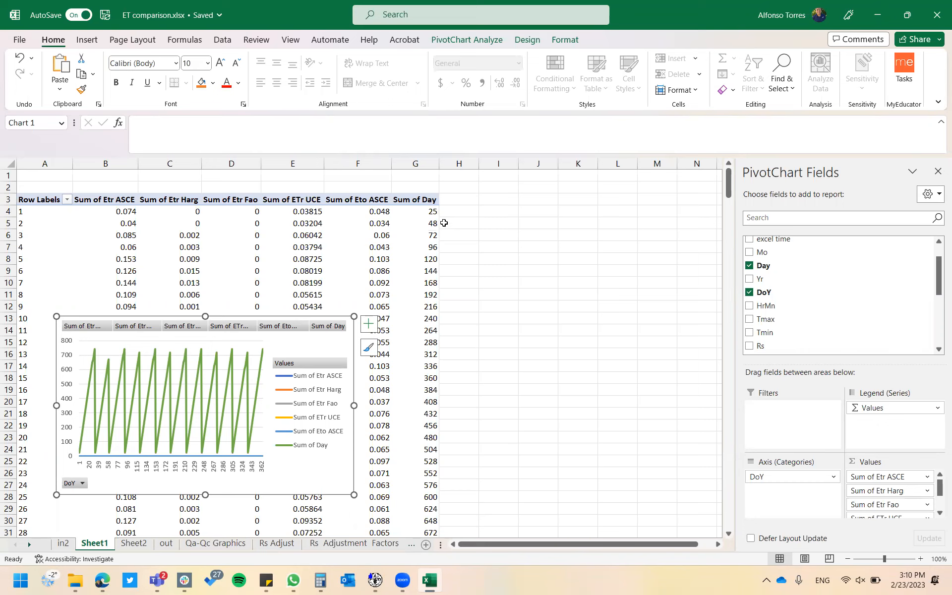
click(938, 514)
click(938, 513)
click(938, 513)
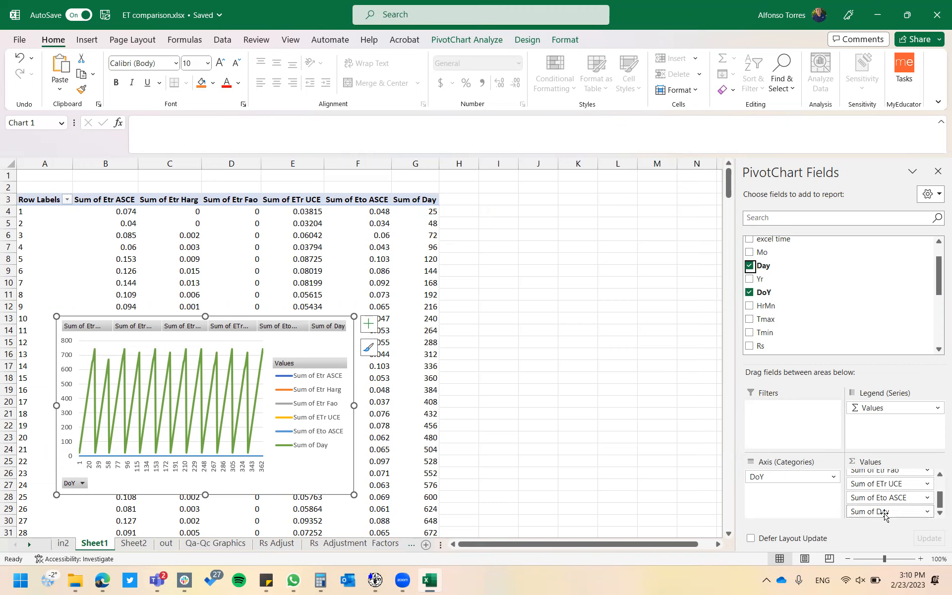
mouse_move(884, 515)
mouse_down()
mouse_move(871, 473)
mouse_move(887, 516)
mouse_up()
click(897, 511)
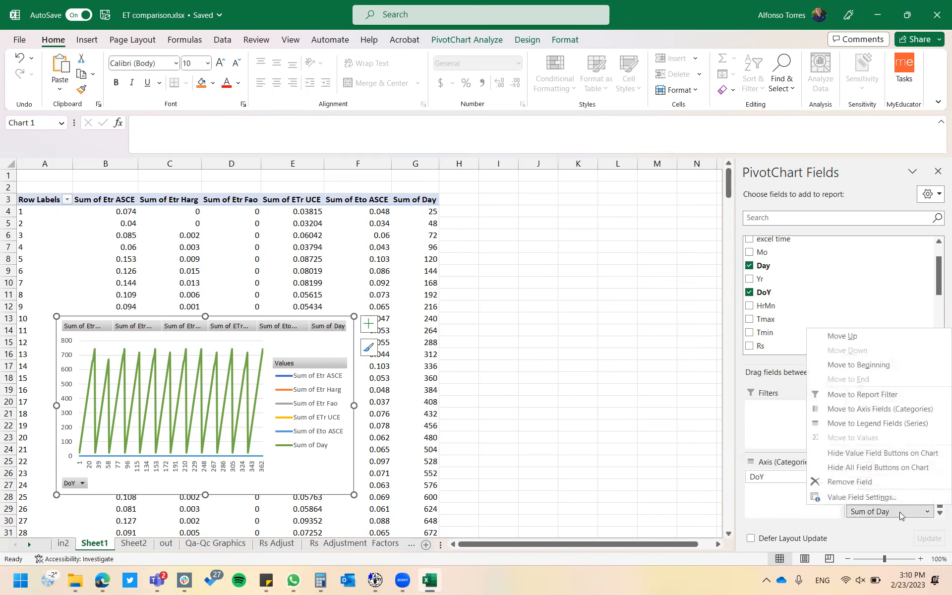
click(868, 497)
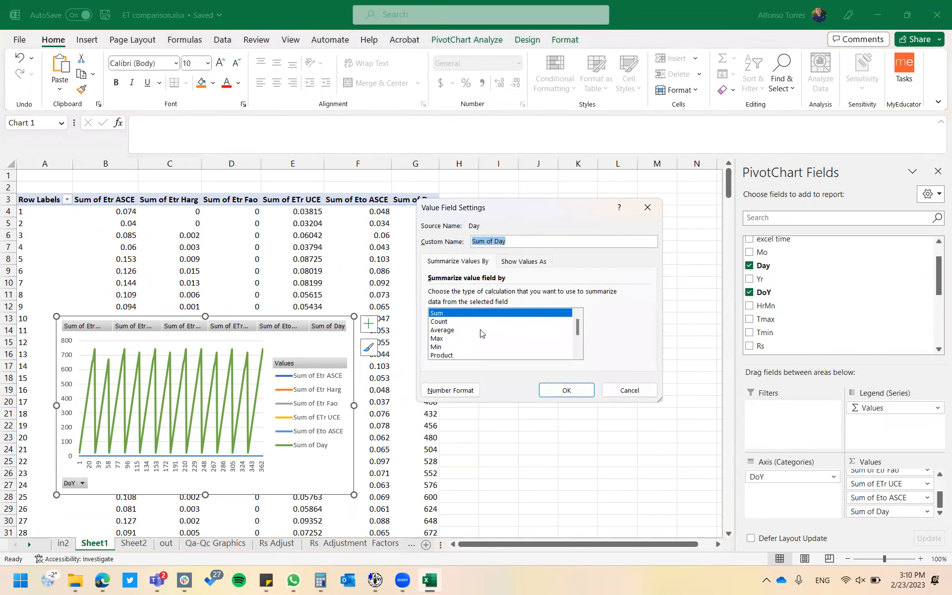
click(452, 330)
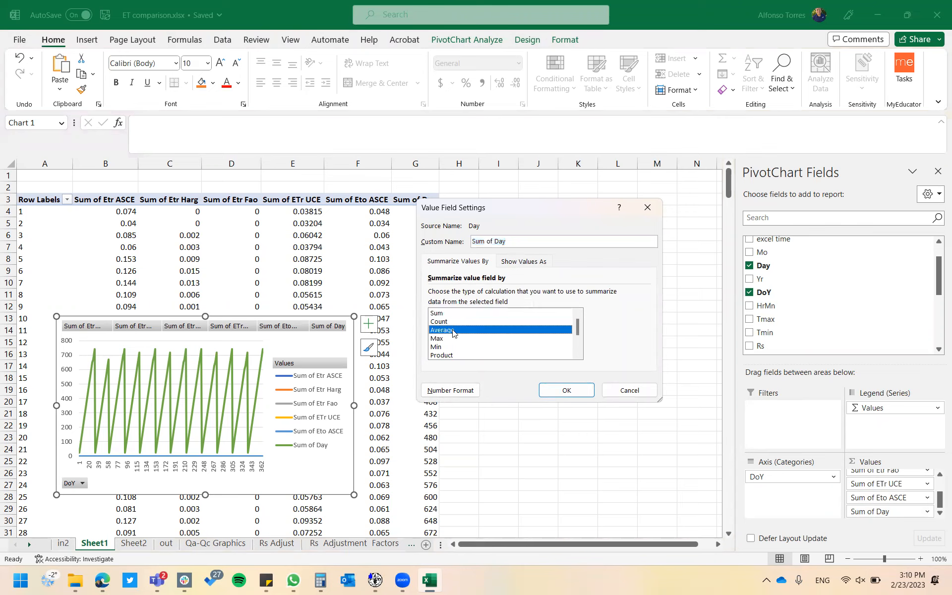
click(563, 391)
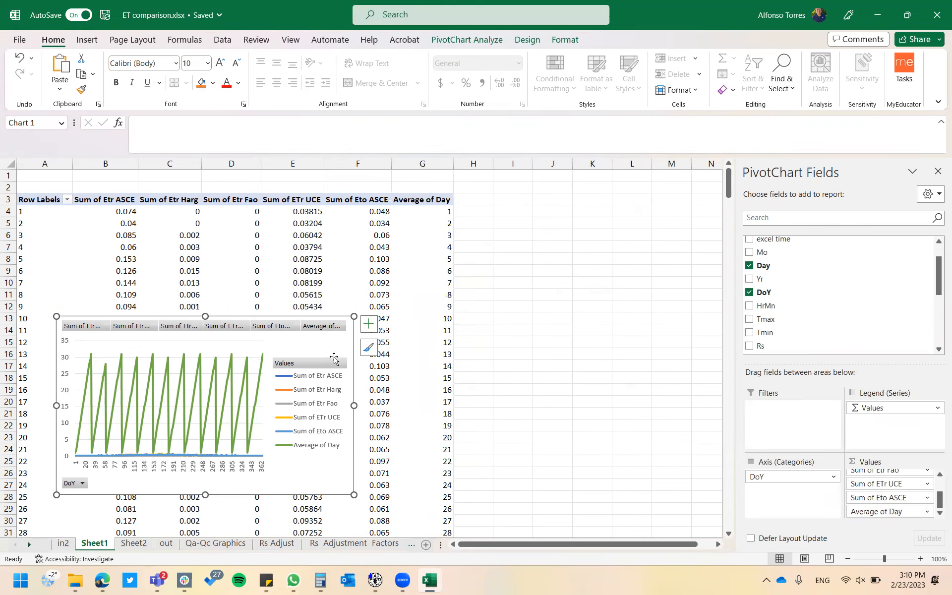
drag(348, 342, 637, 302)
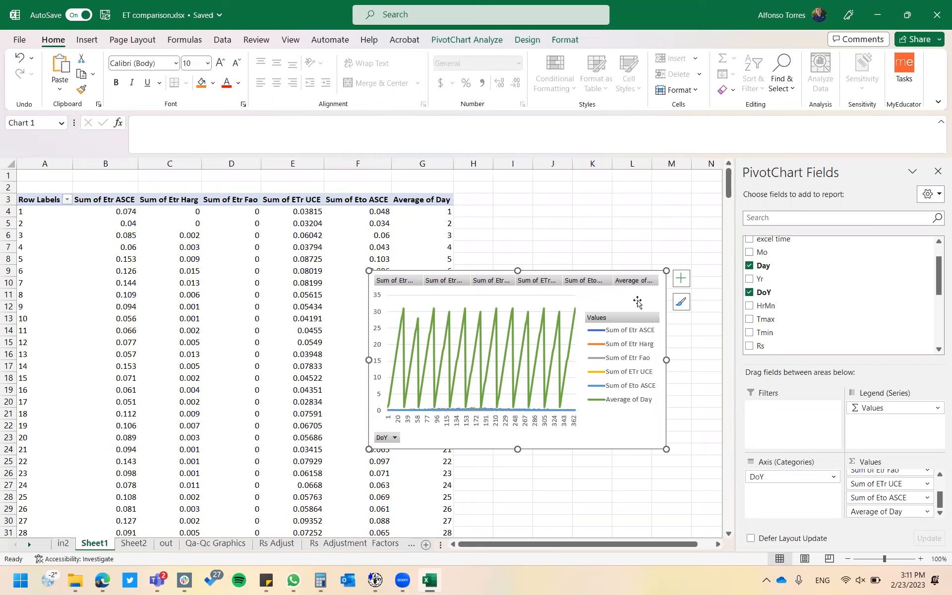
Switch to CROPWAT to view its daily measured ETo entry table, and return to the Excel workbook
key(alt+Tab)
key(alt+Tab)
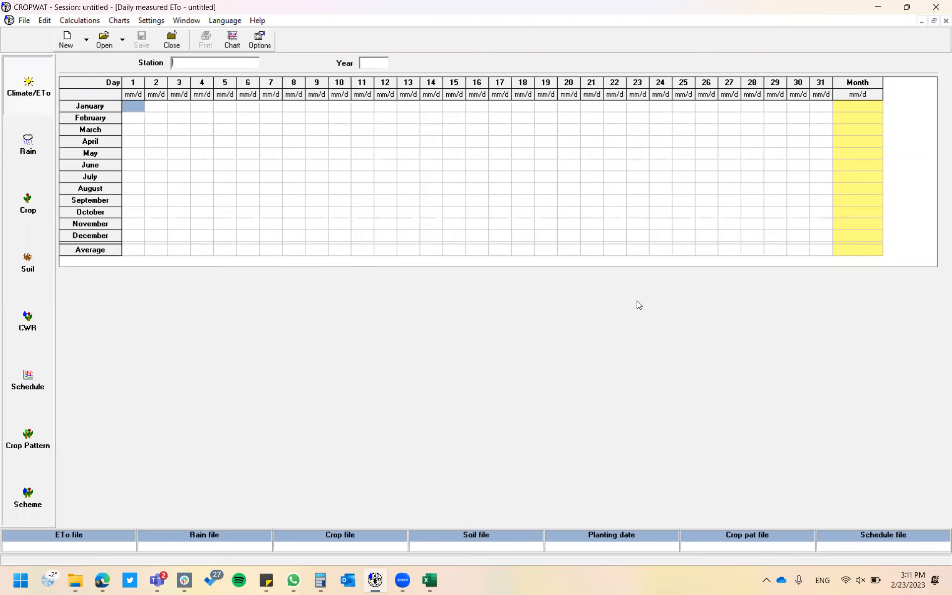
key(alt+Tab)
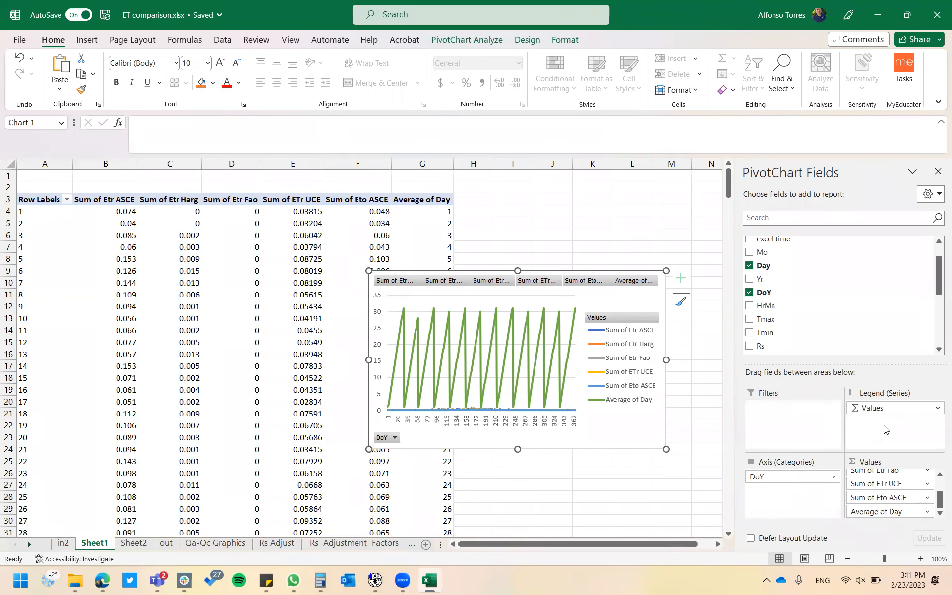
Reopen the Day field's value settings, select Sum, reselect Average as the summary calculation, and apply it
click(897, 516)
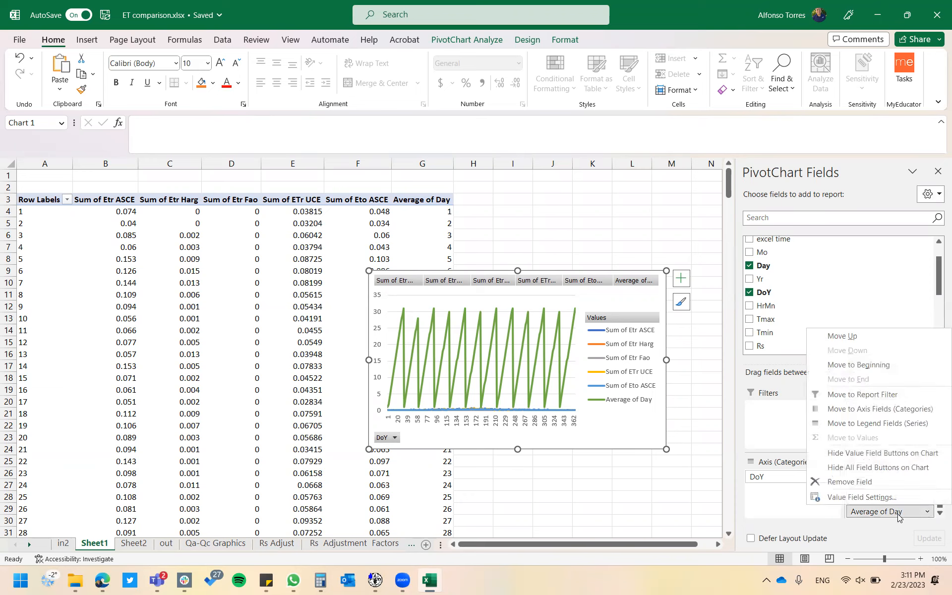
click(858, 497)
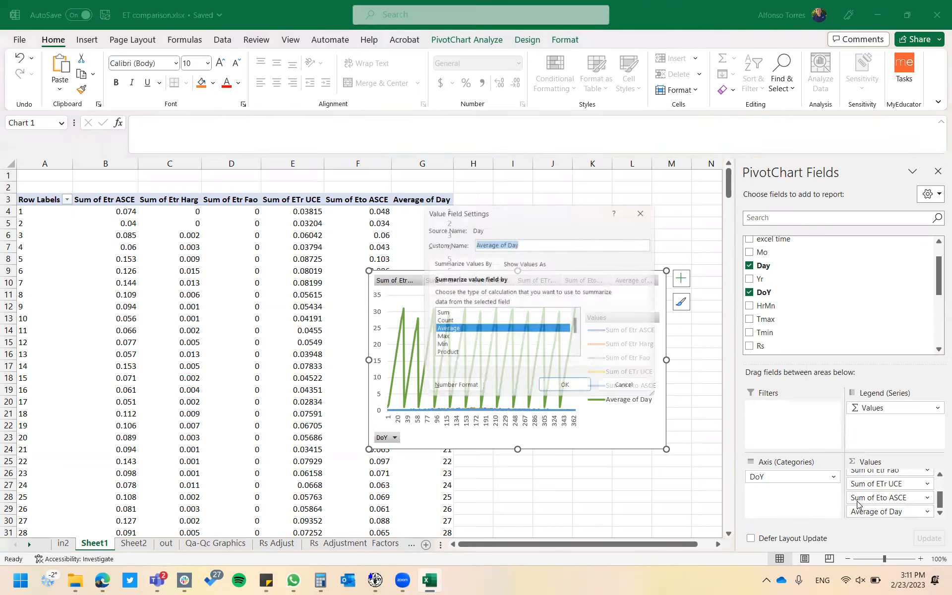
click(461, 315)
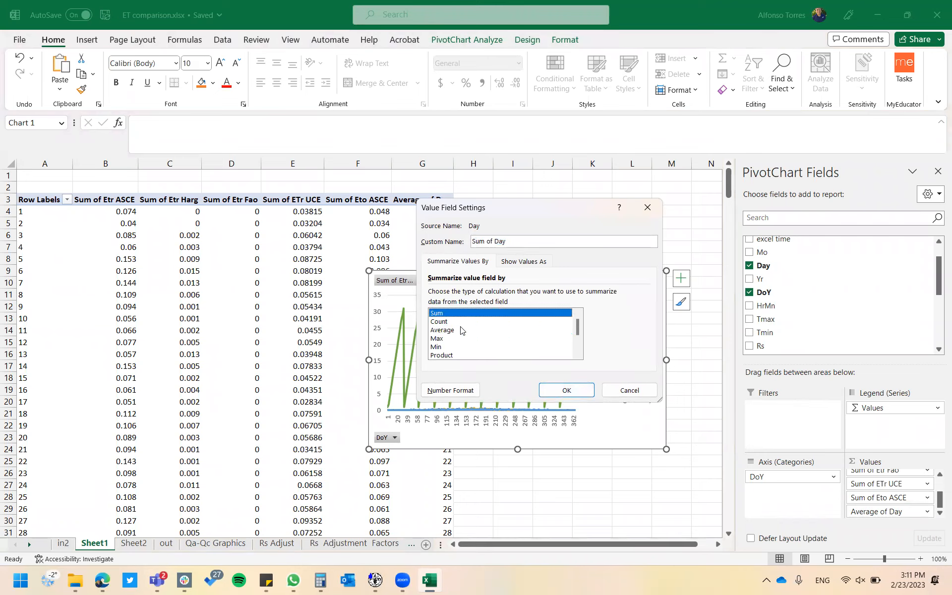
click(462, 330)
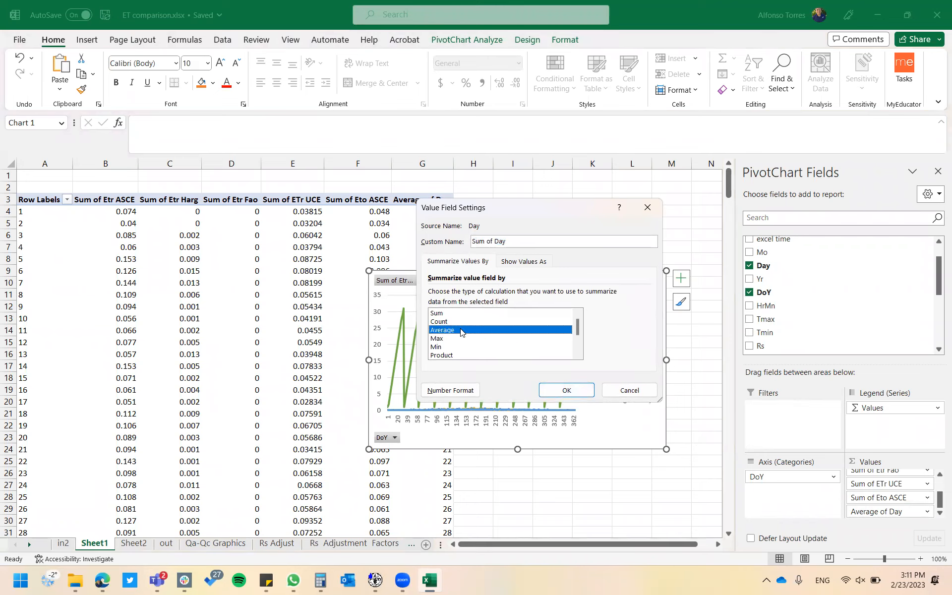
click(564, 392)
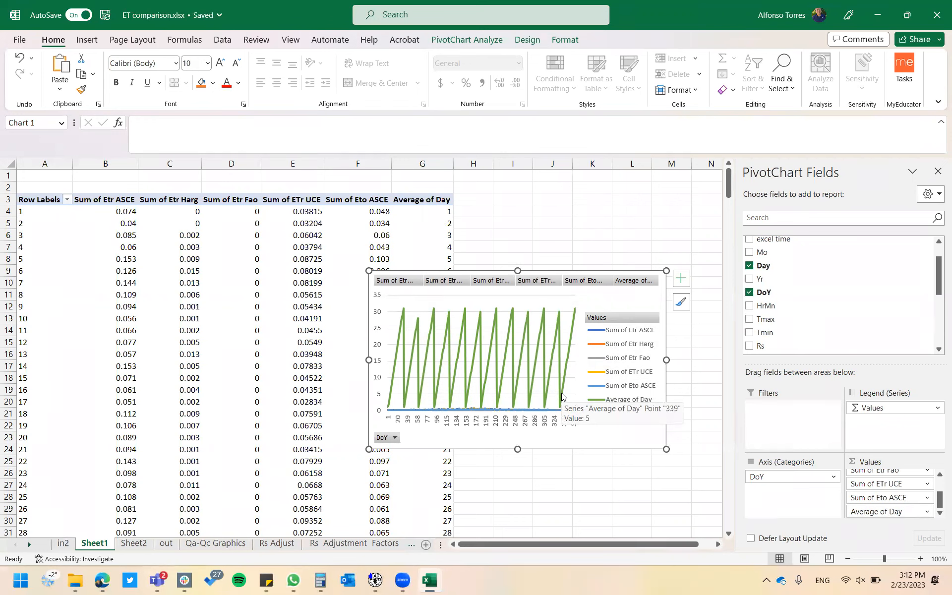
Compare CROPWAT's day-by-month ETo grid with the Sum of Eto ASCE column in the Excel pivot table
click(499, 224)
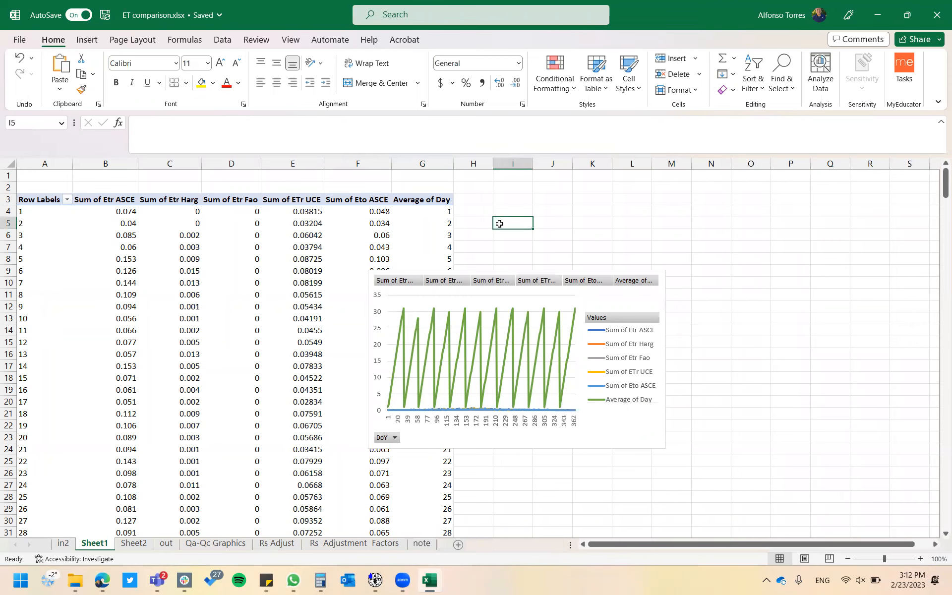
key(alt+Tab)
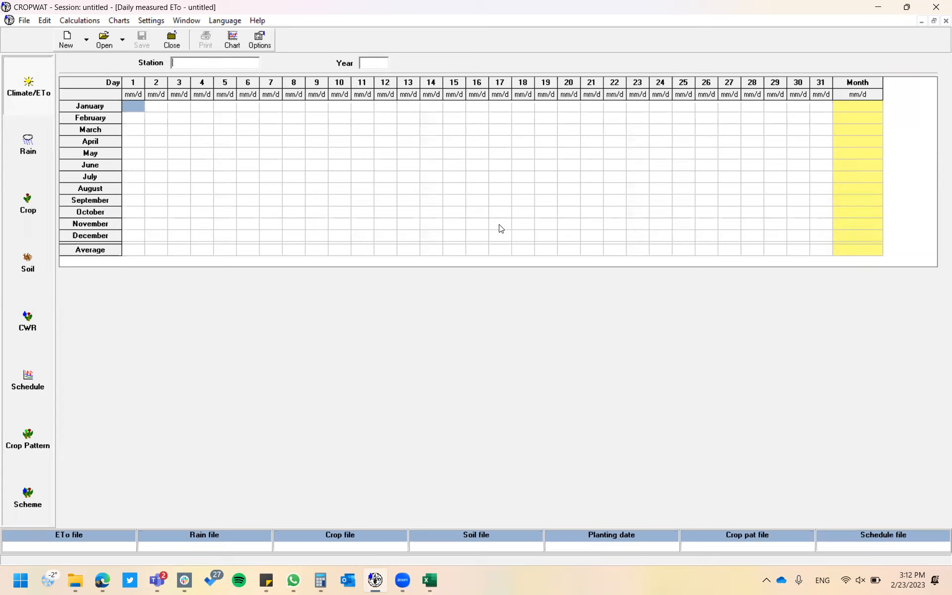
key(alt+Tab)
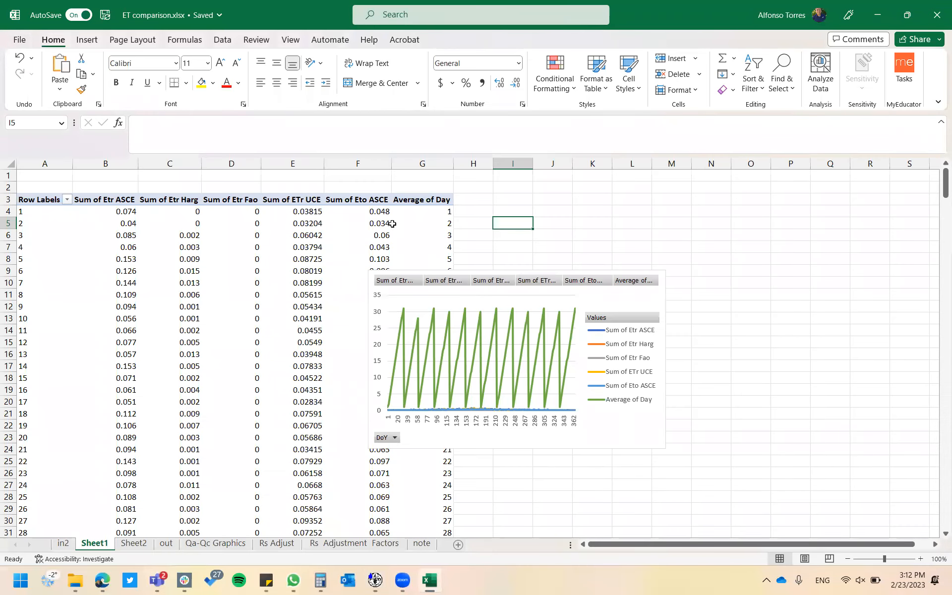
mouse_move(378, 211)
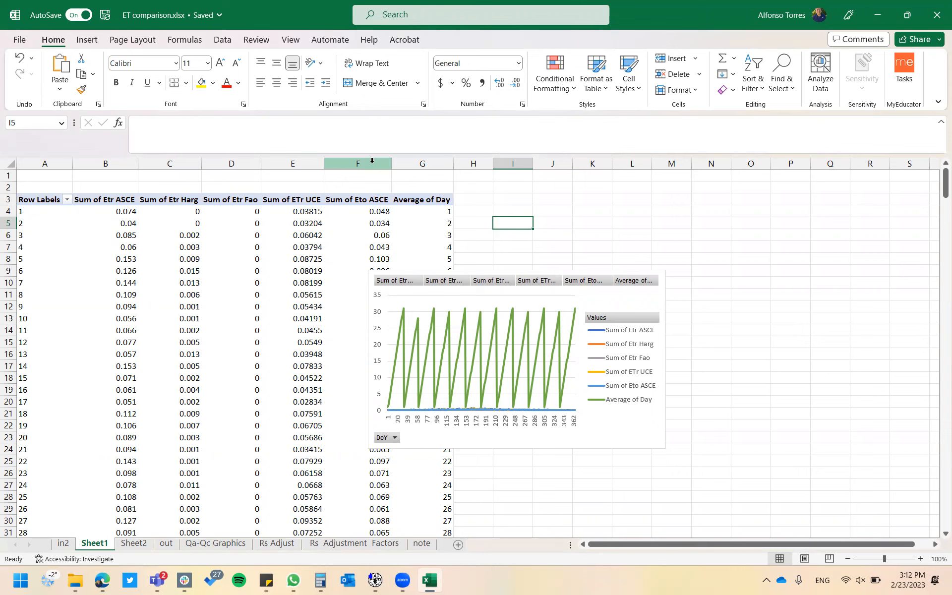
Move the chart clear of the pivot table and copy the Sum of Eto ASCE column into column H as values
click(625, 423)
drag(697, 461, 801, 479)
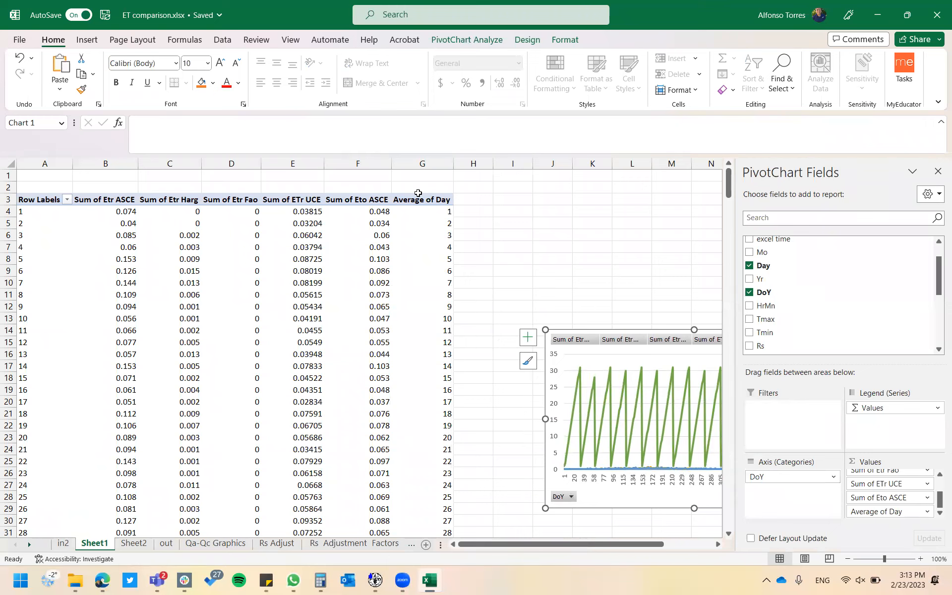
click(359, 163)
right_click(358, 164)
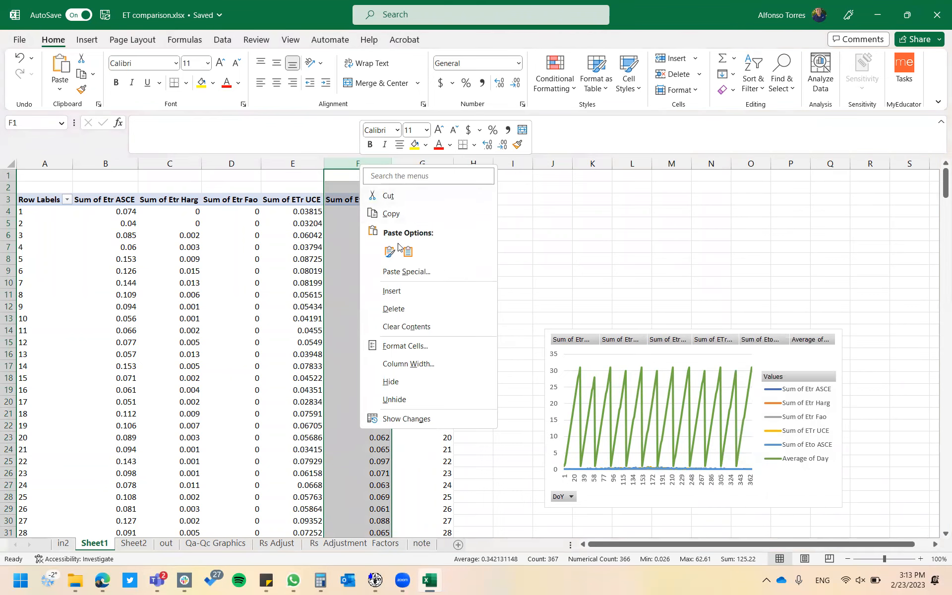
click(394, 216)
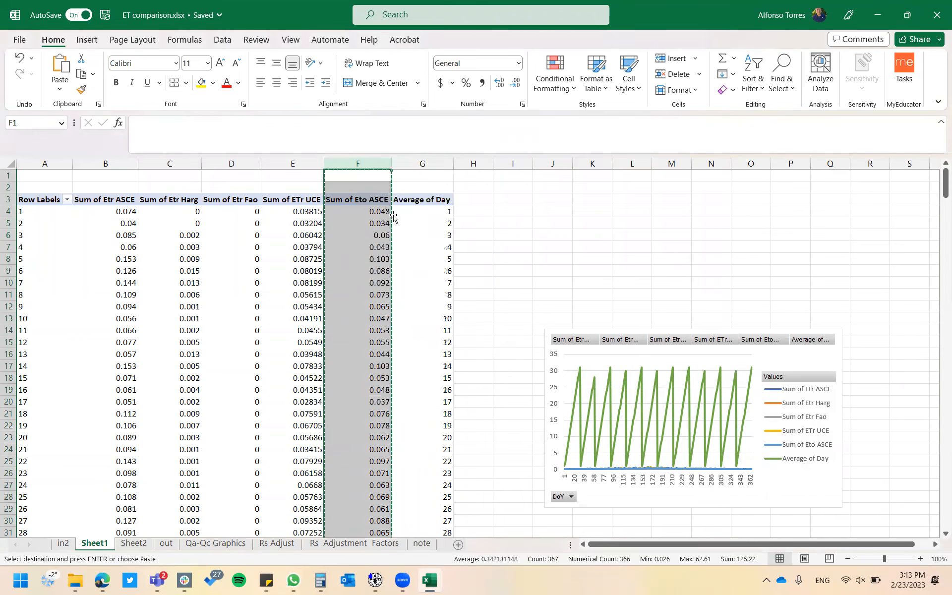
click(476, 177)
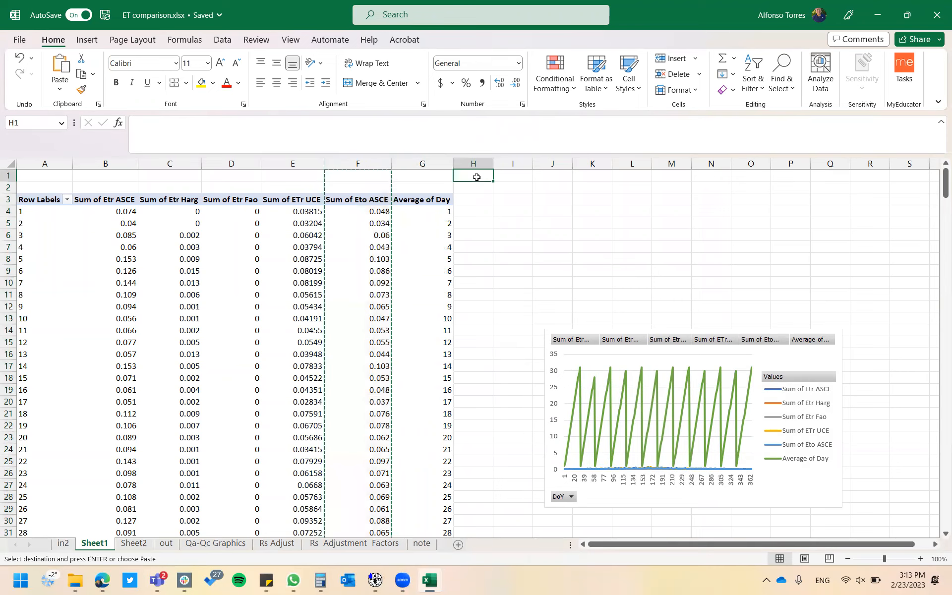
right_click(476, 177)
click(526, 256)
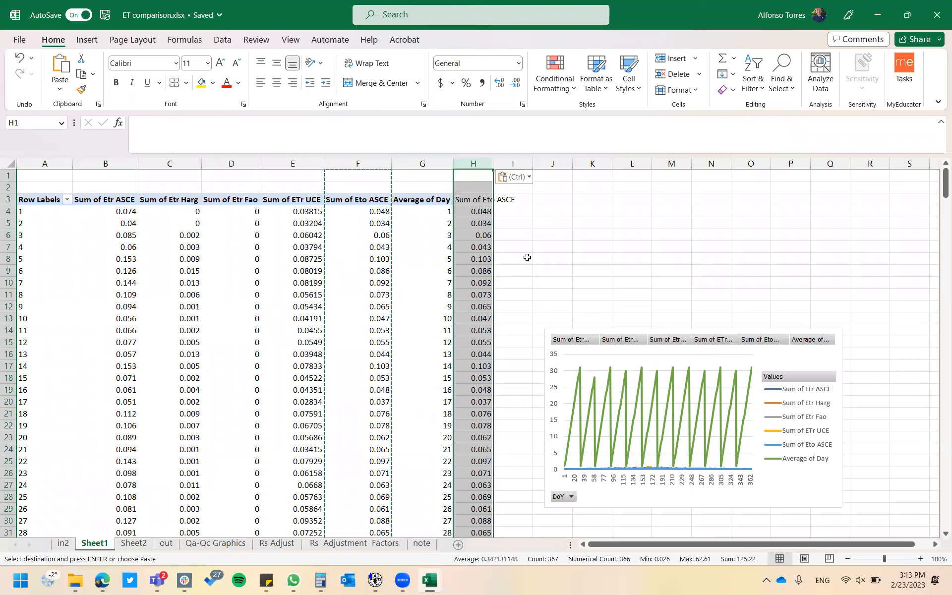
Enter the formula =H4*25.4 in cell I4, beside the first copied Eto ASCE value
click(518, 211)
text(=)
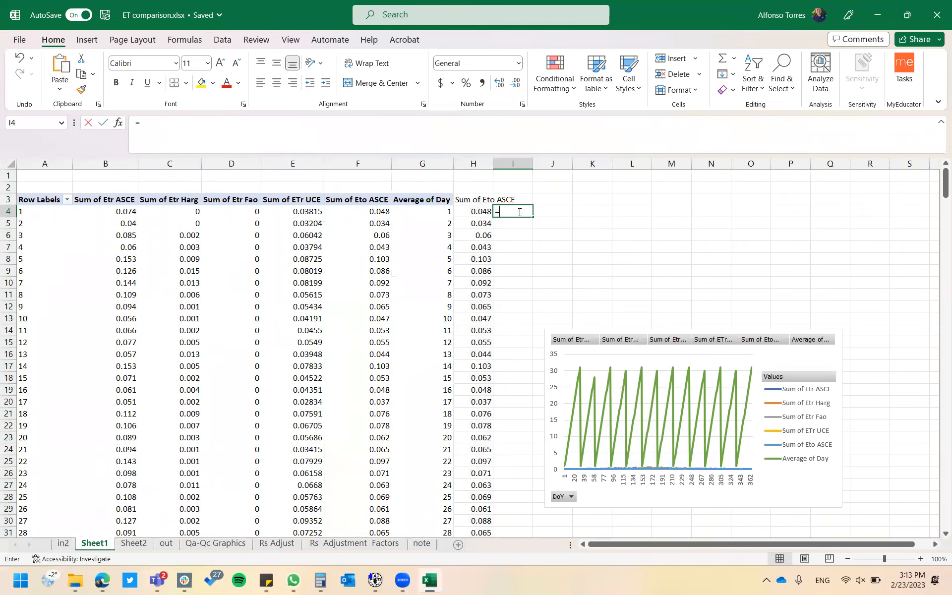
key(Left)
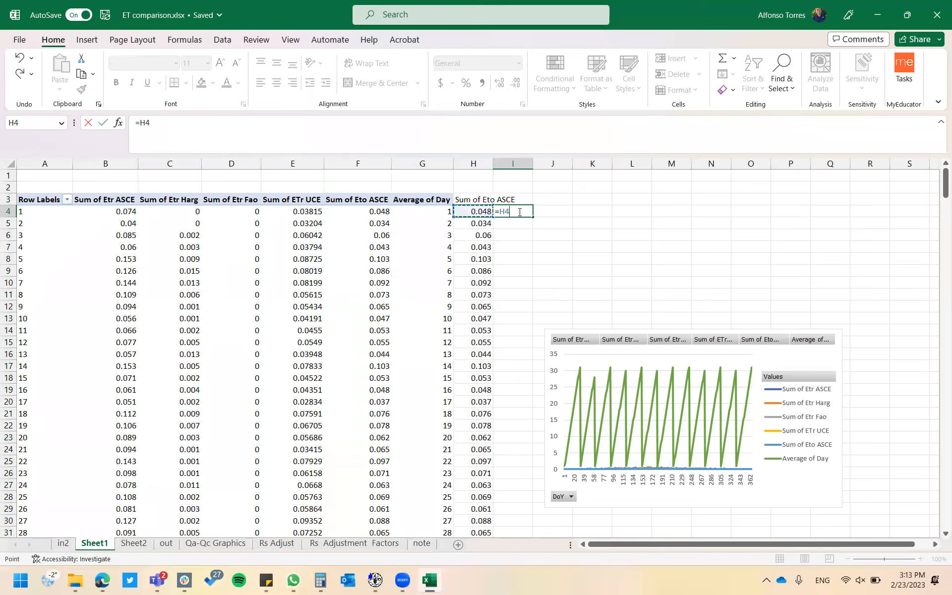
text(*25.4)
key(Return)
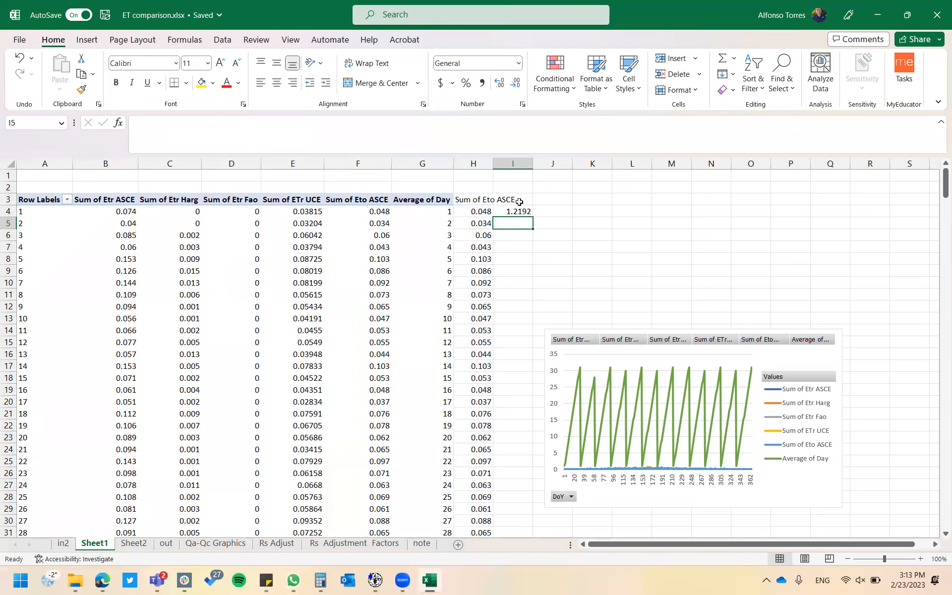
Head column I "Eto ASCE mm/d" and fill the I4 conversion formula down through all daily rows
click(519, 202)
text(Eto)
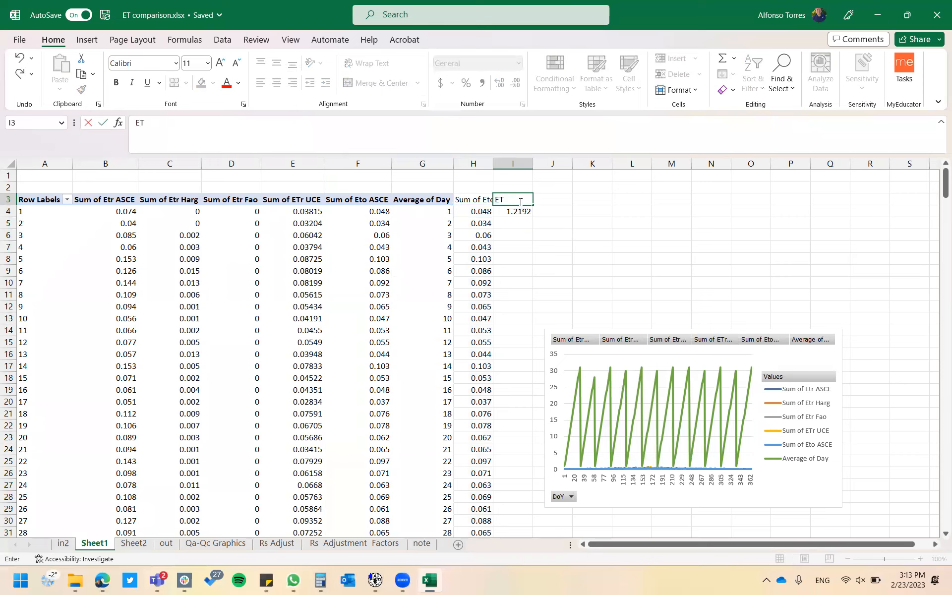
text( ASCE mm/d)
key(Return)
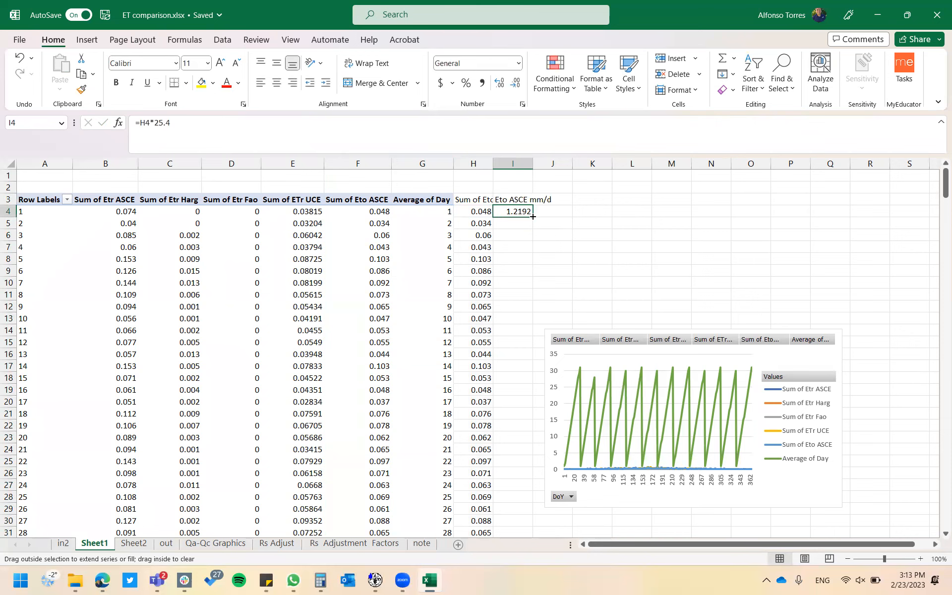
double_click(532, 216)
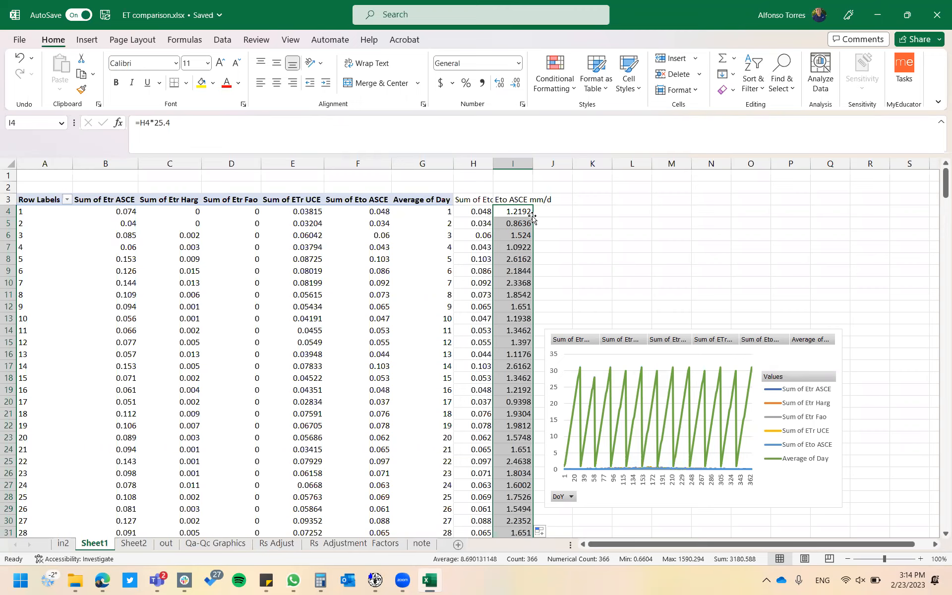
click(579, 209)
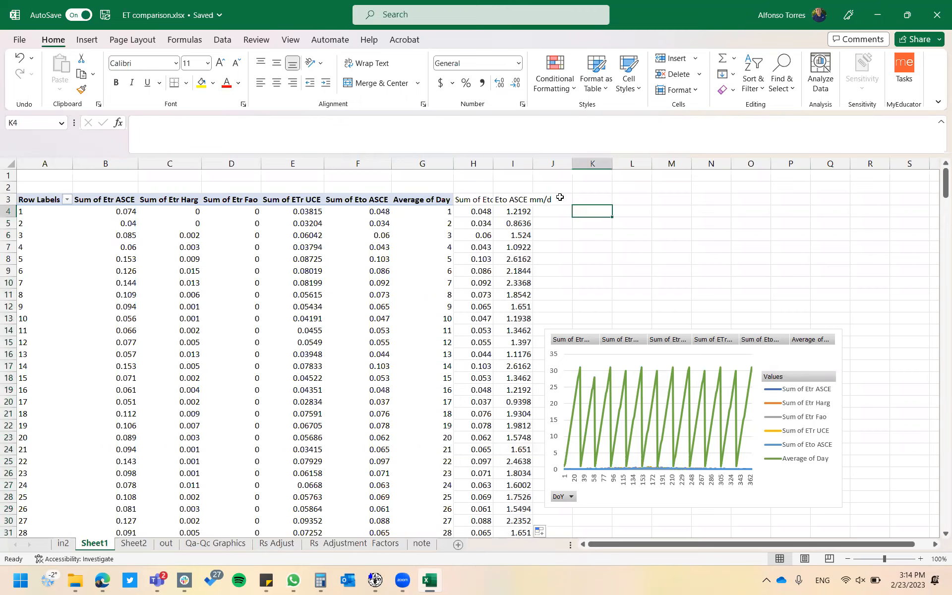
Plot column I as a 2-D line chart and move it clear of the converted Eto values
click(515, 163)
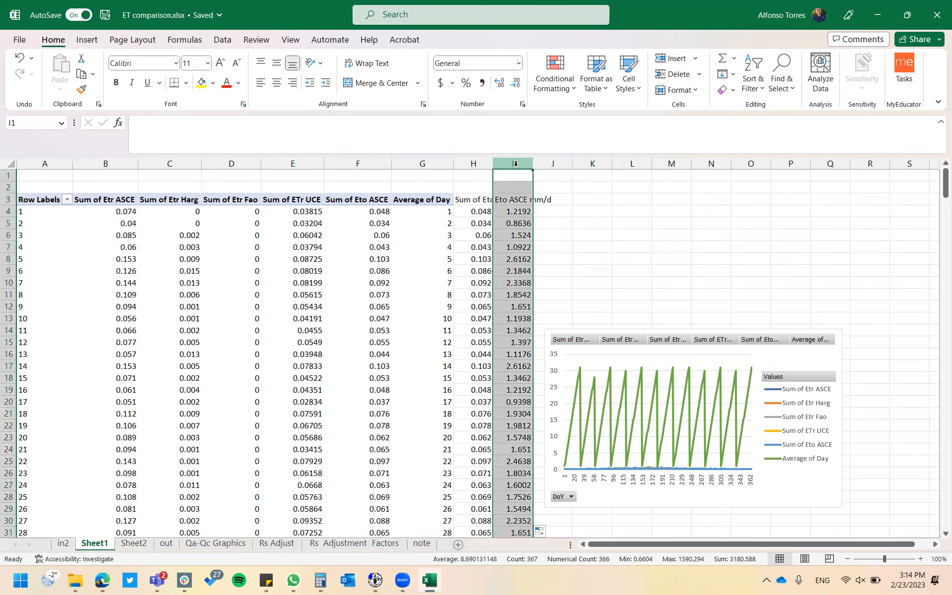
click(88, 42)
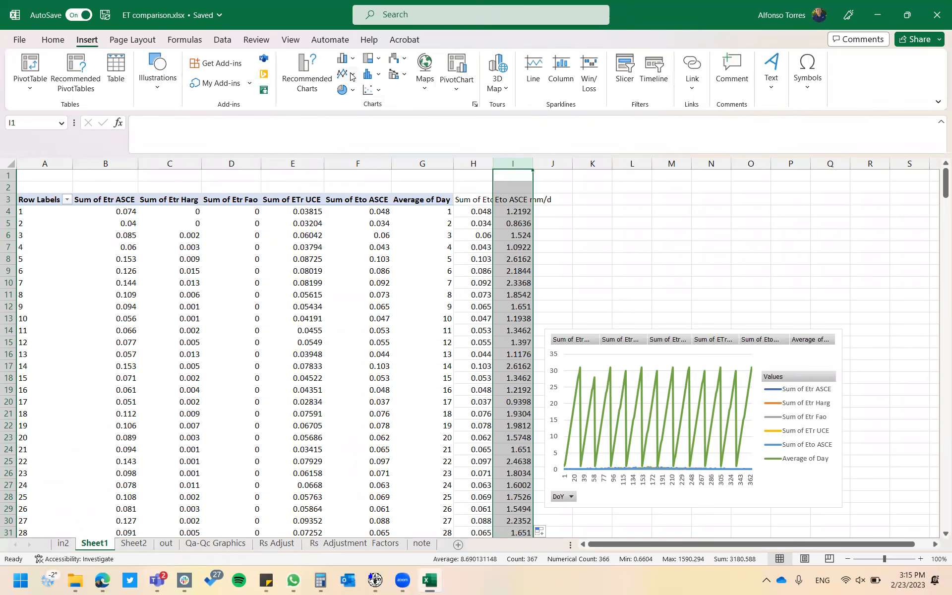
click(347, 74)
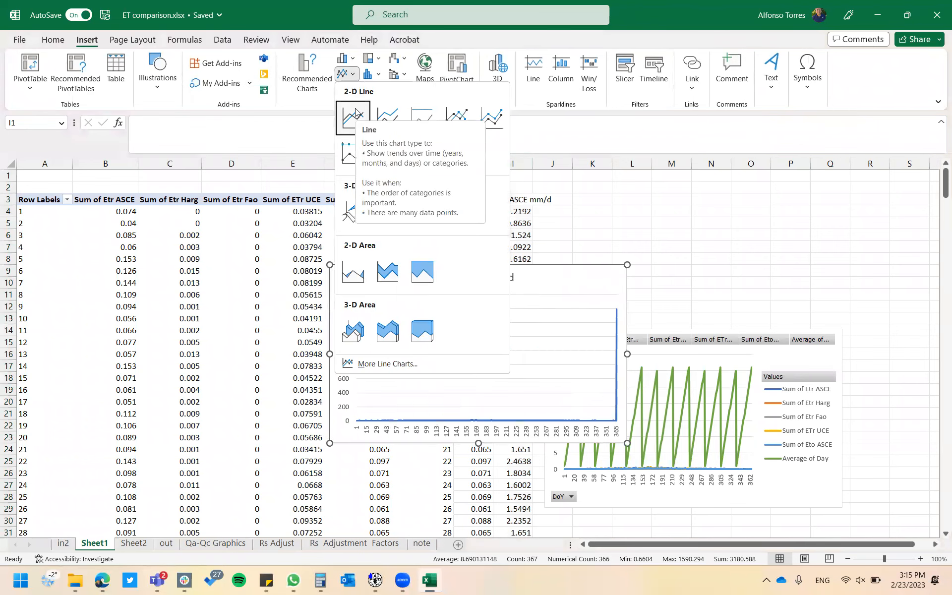
click(358, 119)
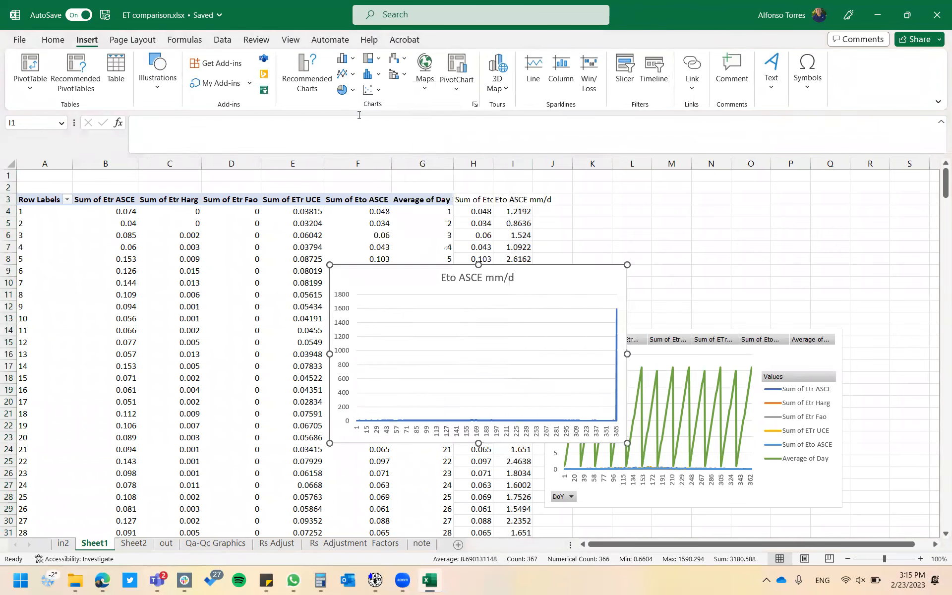
drag(578, 284, 382, 271)
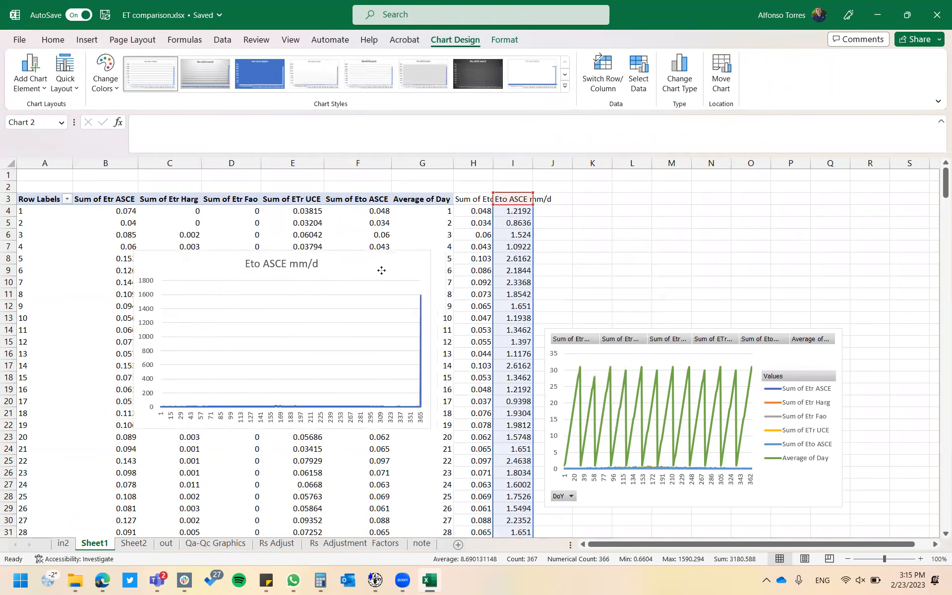
Clear the grand total entries in I369 and H369 beside the pivot table, and save the workbook
click(506, 290)
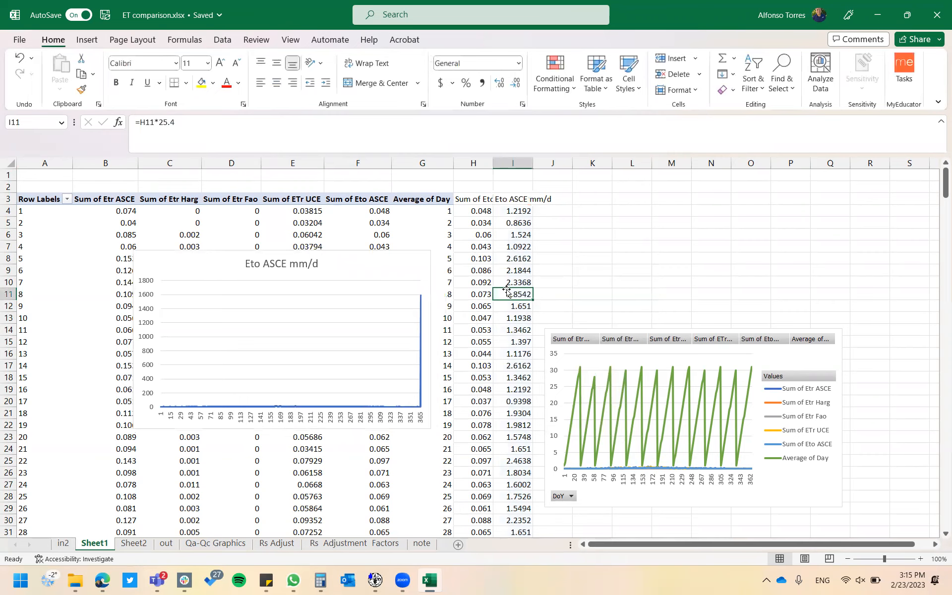
key(ctrl+Down)
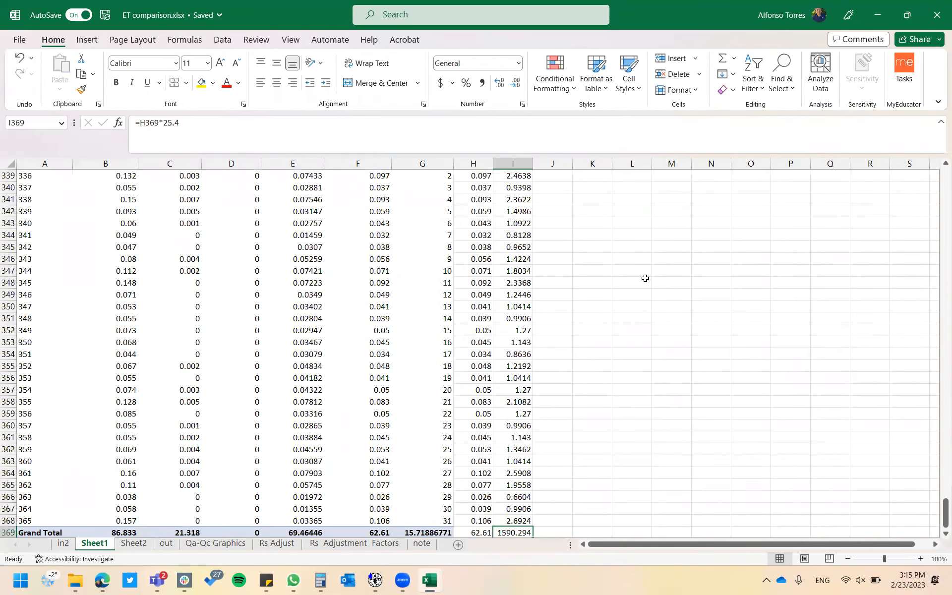
scroll(635, 338, down, 2)
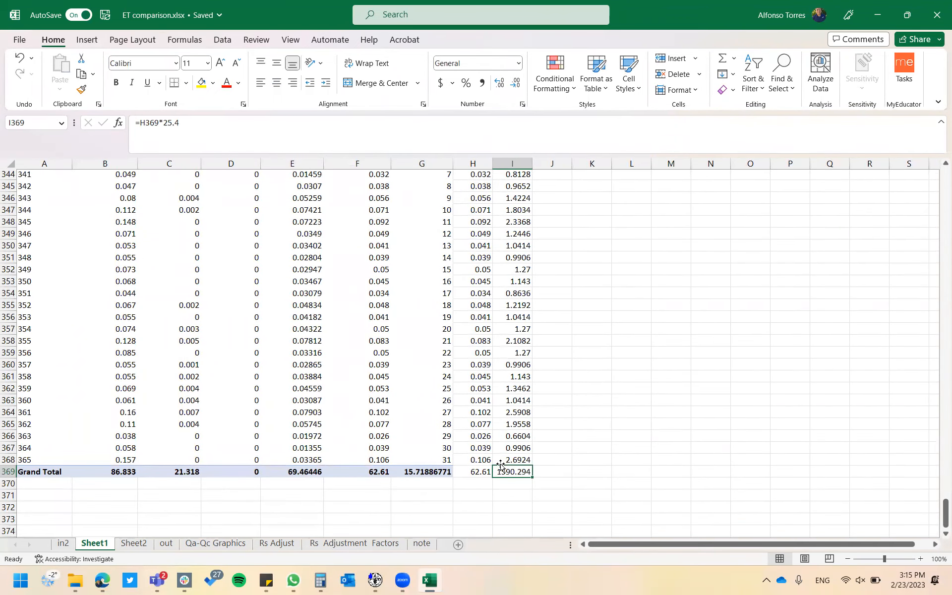
key(Delete)
key(Left)
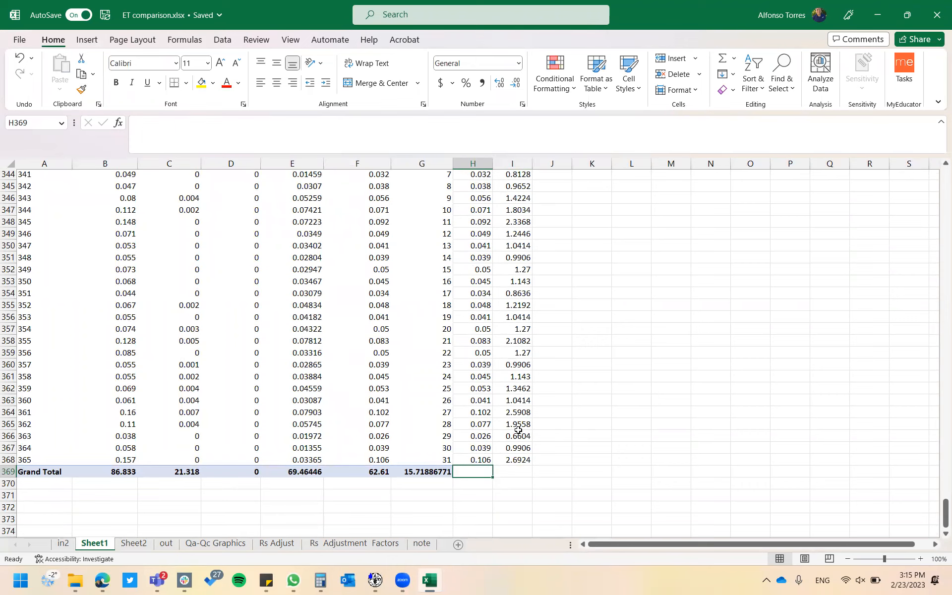
click(518, 431)
scroll(518, 430, up, 7)
key(ctrl+Up)
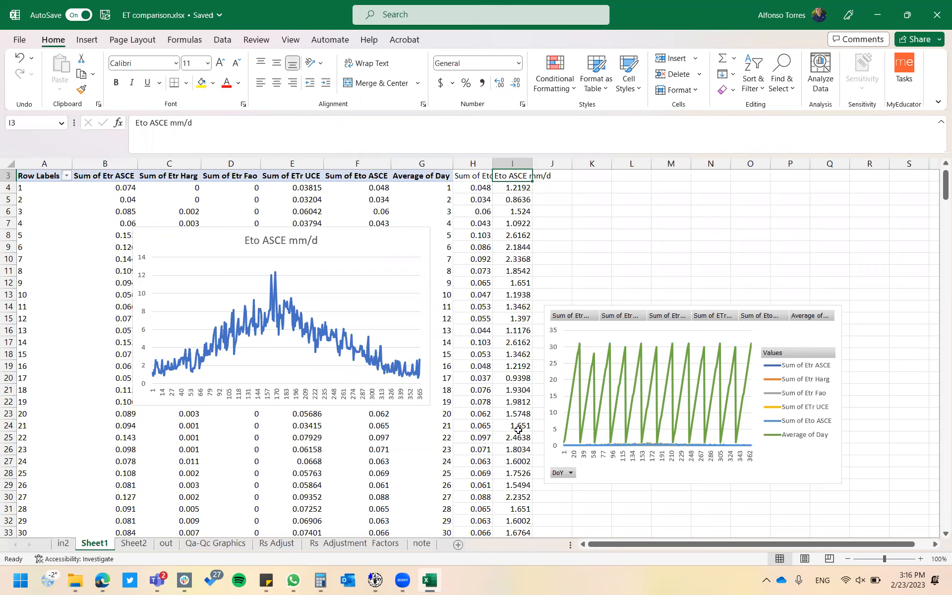
key(ctrl+s)
Replace the Eto ASCE mm/d chart with a new 2-D line chart of column I, placed over the upper part of the pivot chart
click(394, 248)
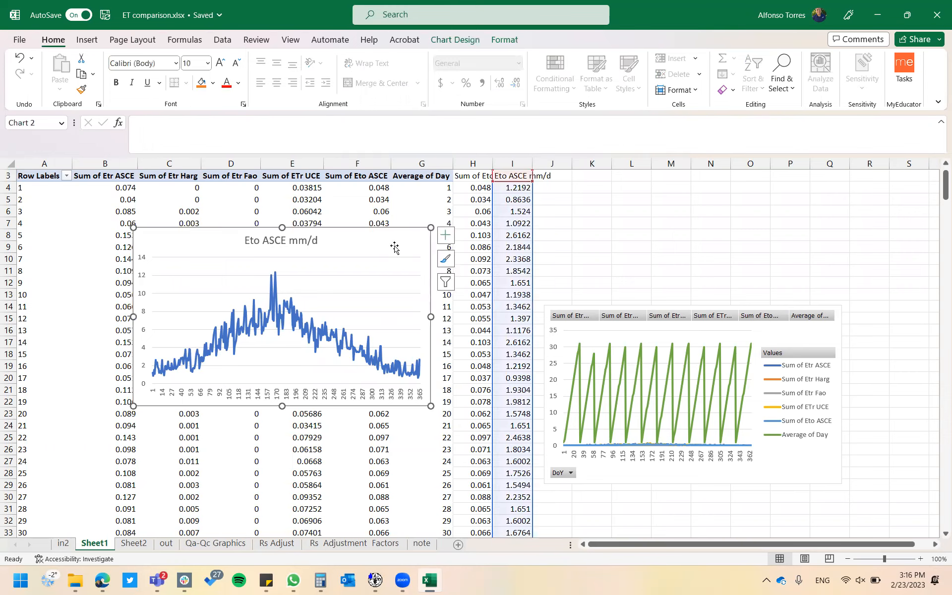
key(Delete)
click(517, 213)
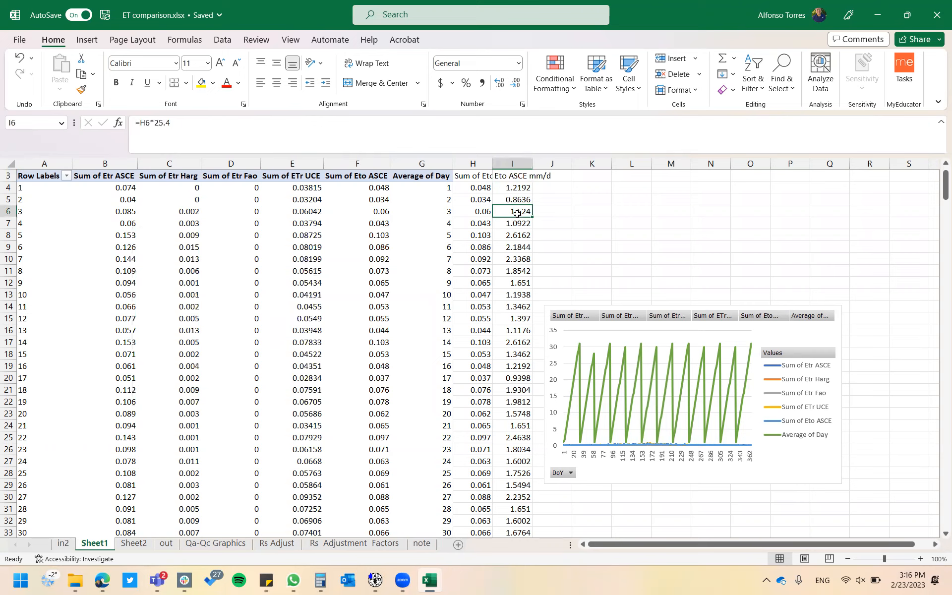
click(515, 188)
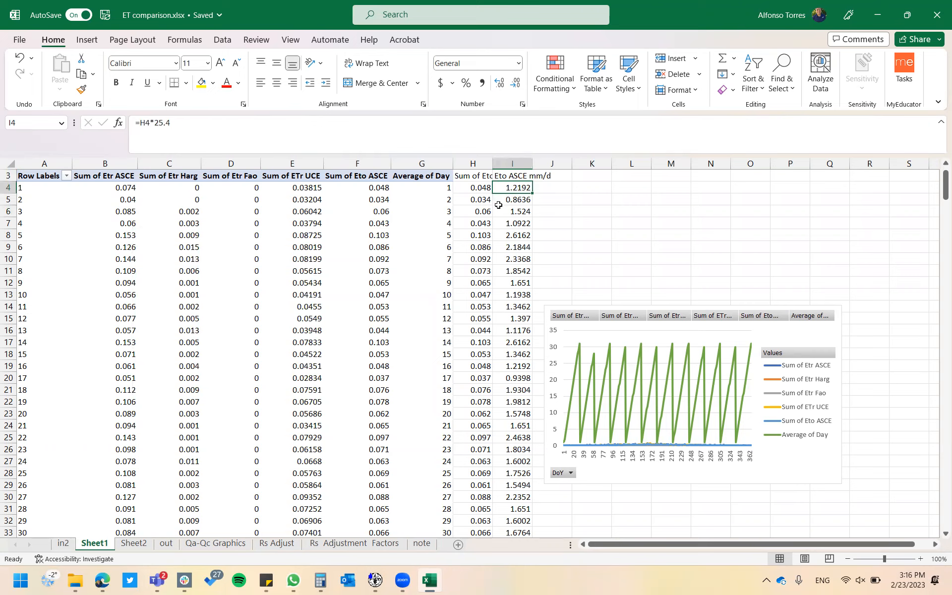
click(511, 162)
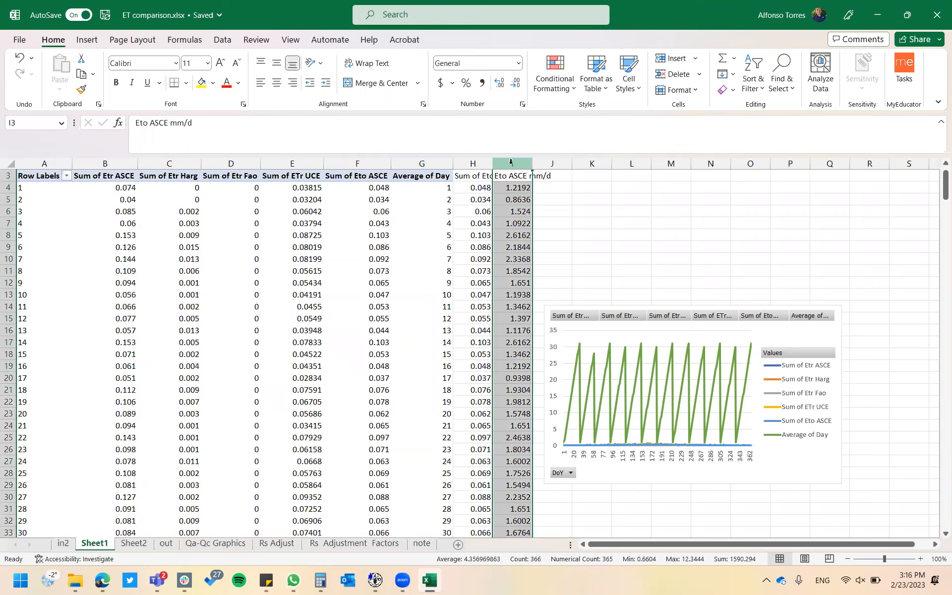
click(88, 40)
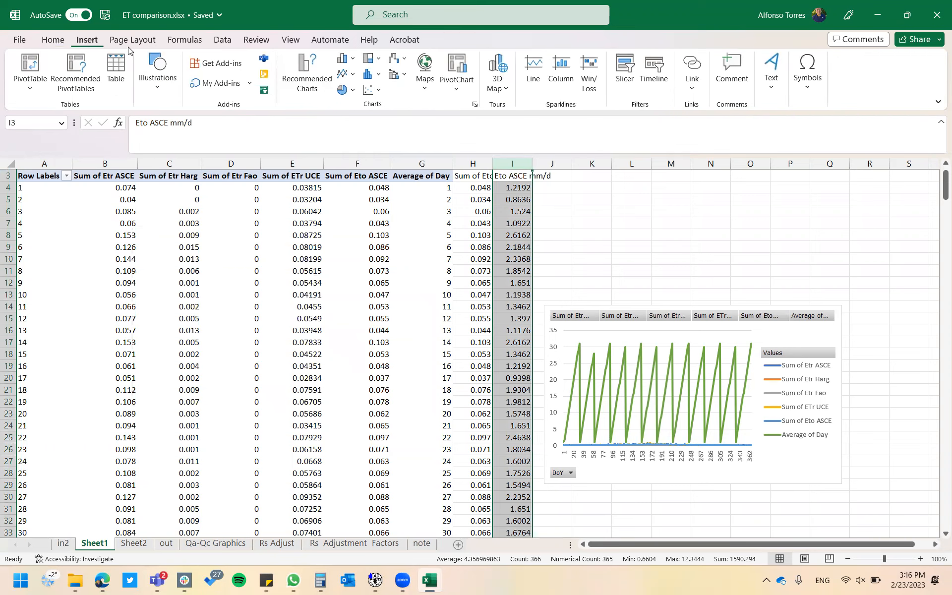
click(342, 74)
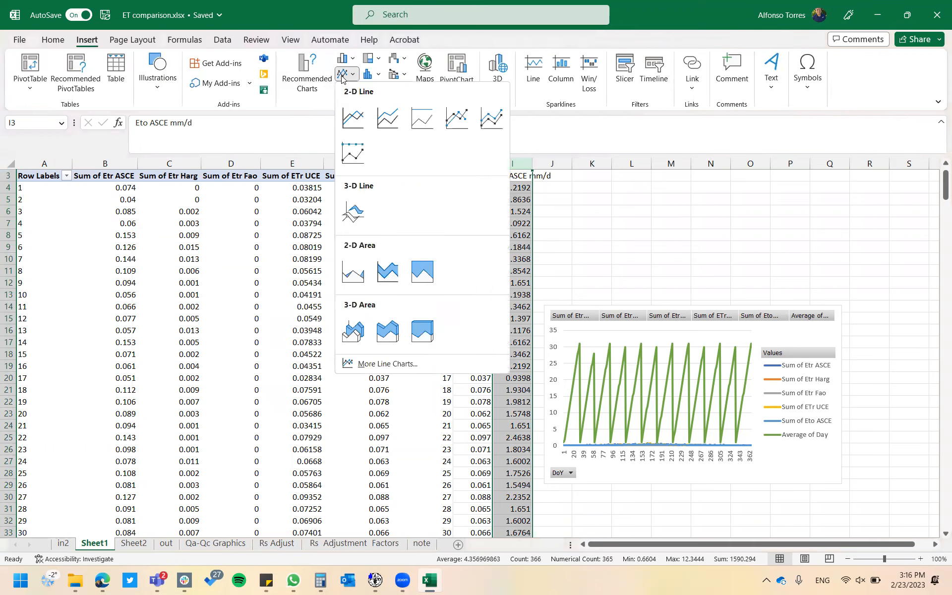
click(352, 117)
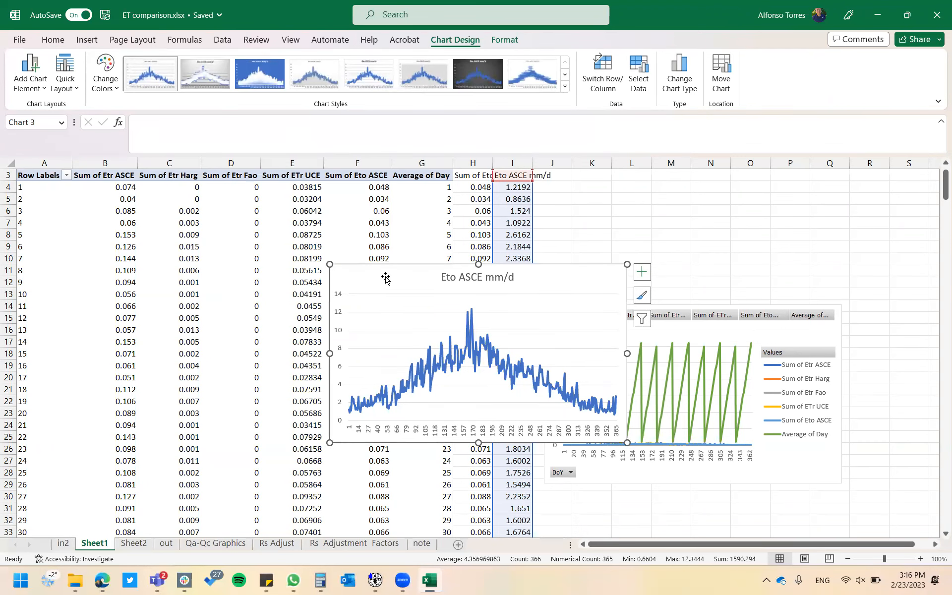
drag(383, 275, 246, 250)
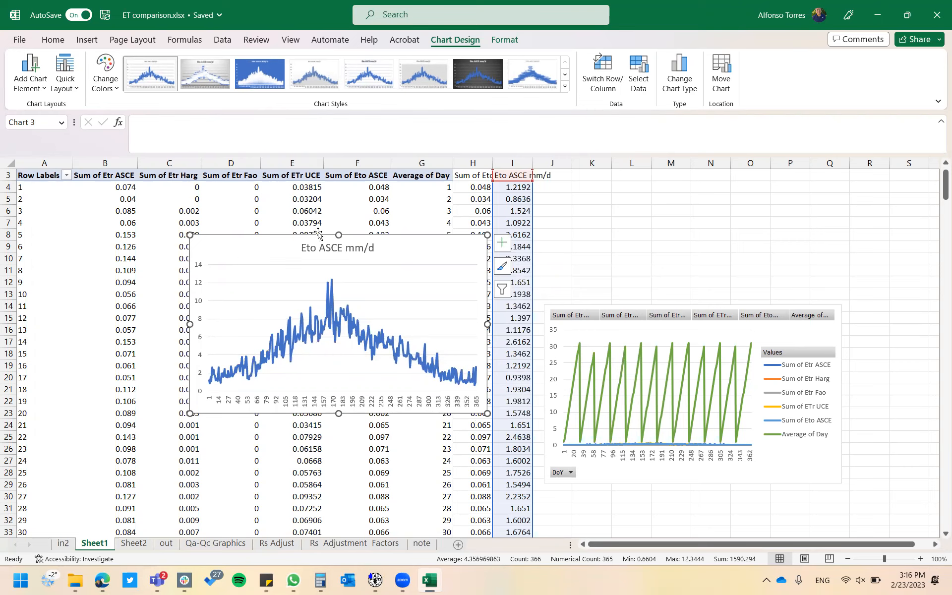
drag(436, 251, 793, 204)
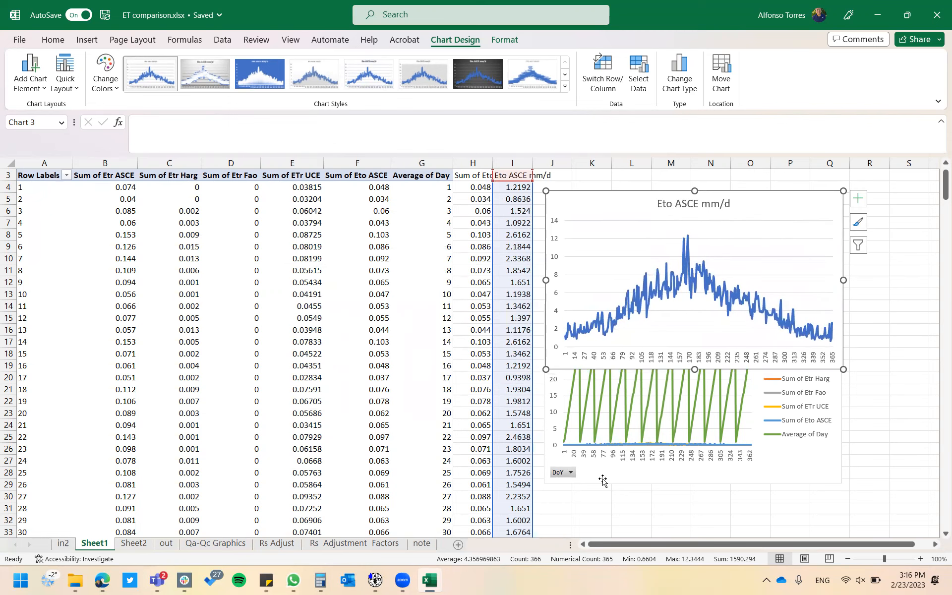
click(642, 505)
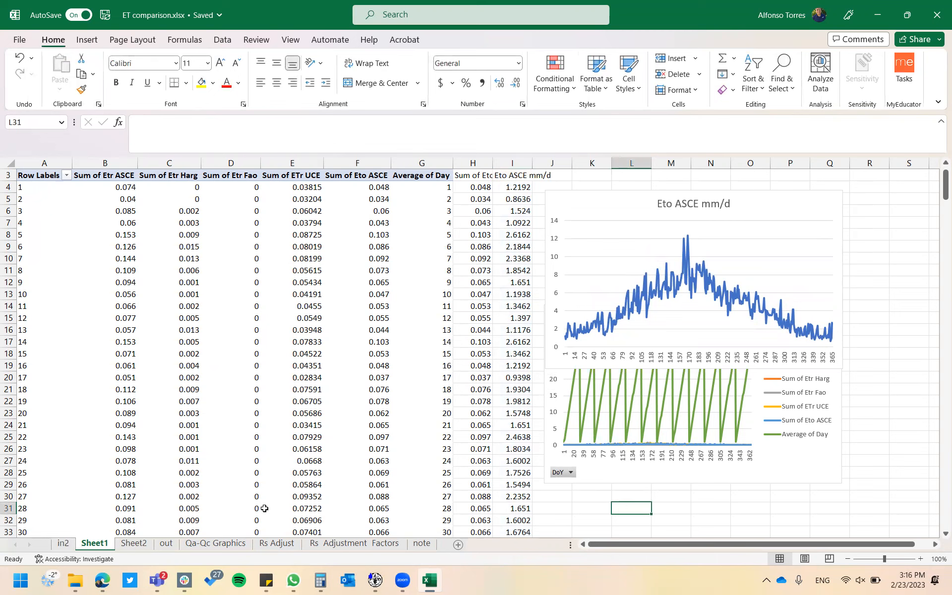
Add a new blank worksheet, and inspect the midyear peak of the Eto ASCE mm/d chart on Sheet1
click(459, 544)
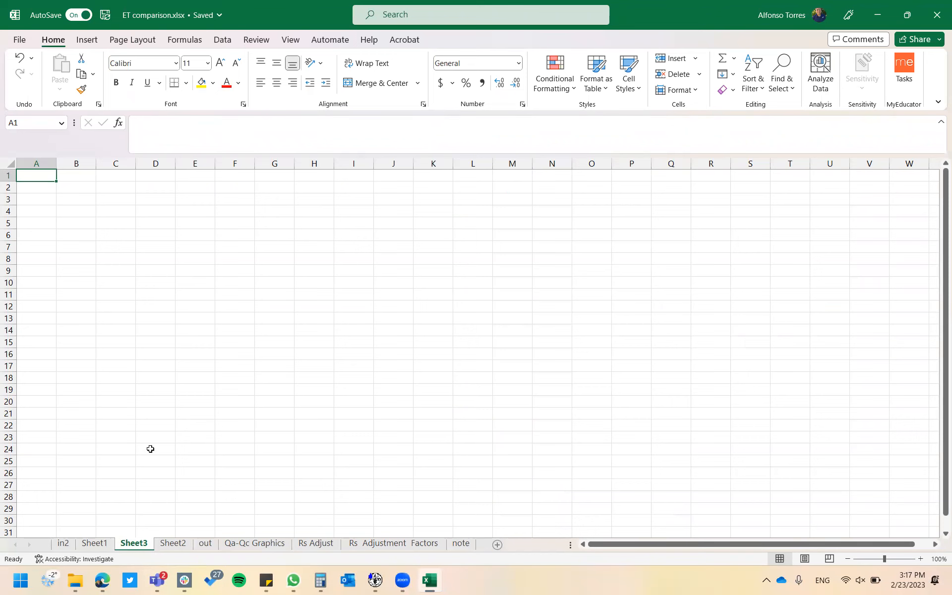
click(99, 544)
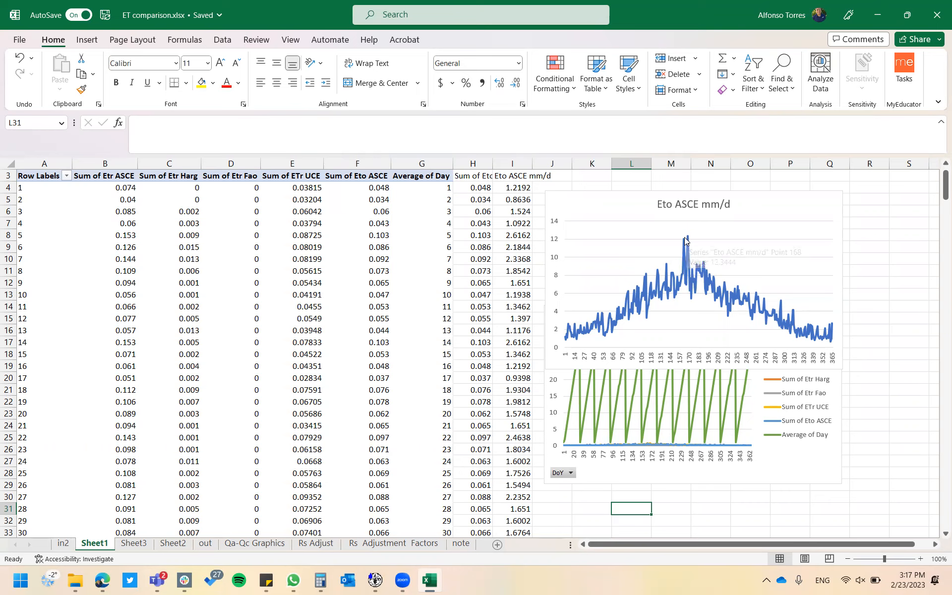
mouse_move(682, 244)
mouse_move(680, 279)
click(134, 544)
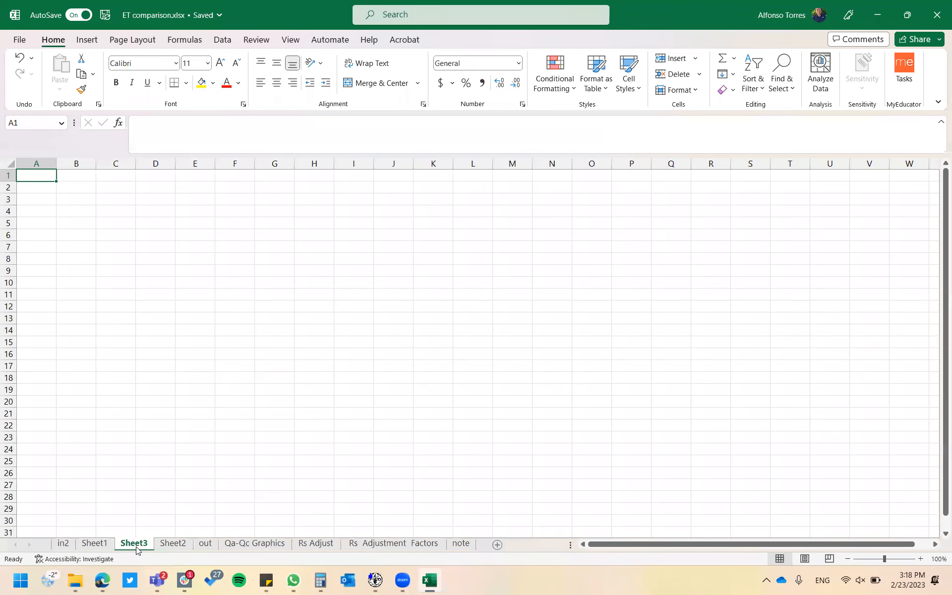
click(97, 543)
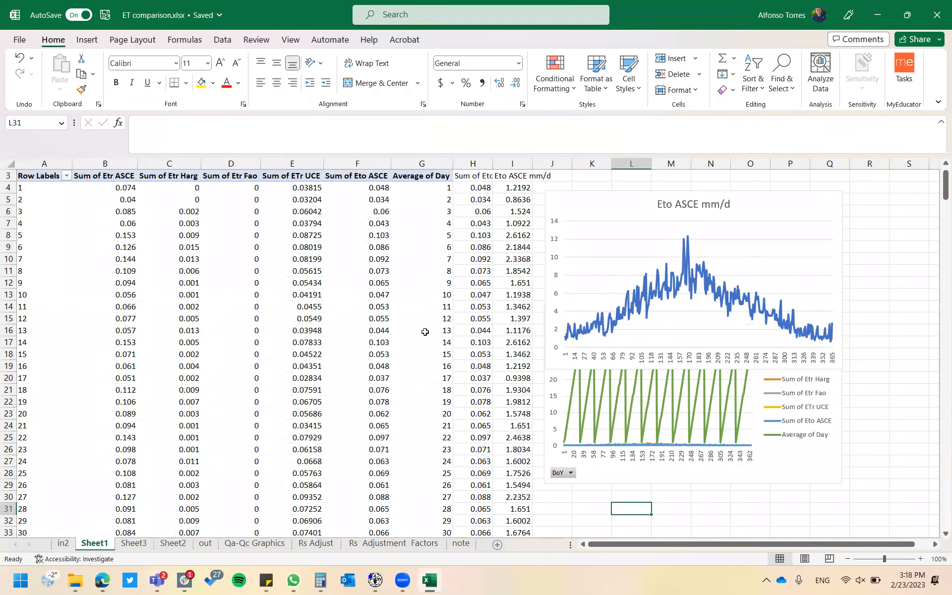
Copy the pivot table's Average of Day column into column A of Sheet3 as values only
click(430, 163)
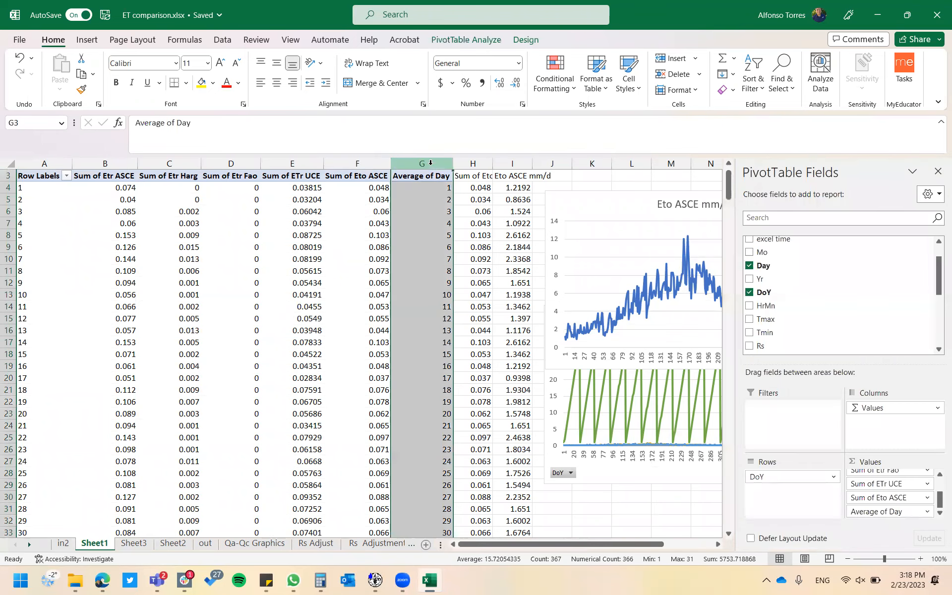
right_click(430, 163)
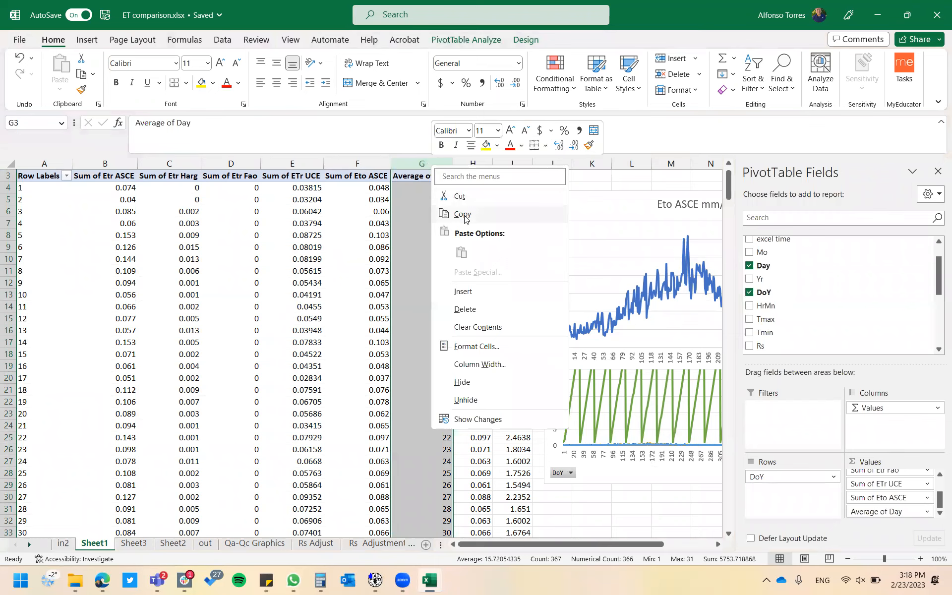
click(463, 215)
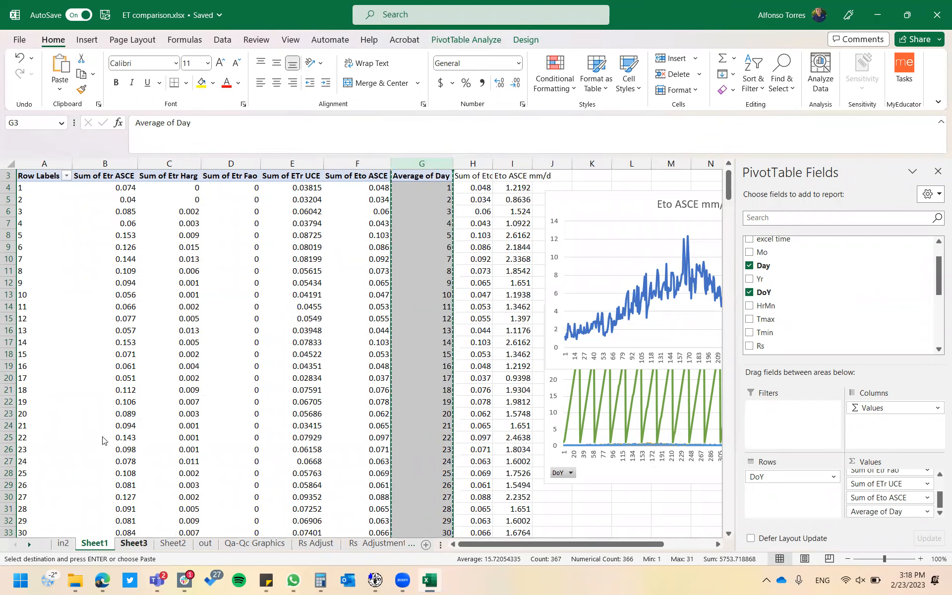
click(130, 544)
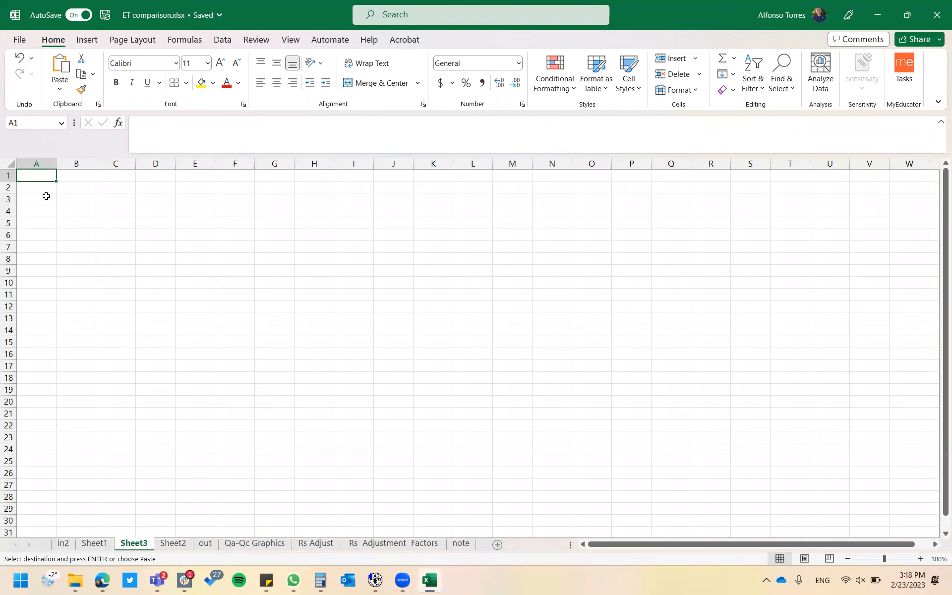
right_click(43, 177)
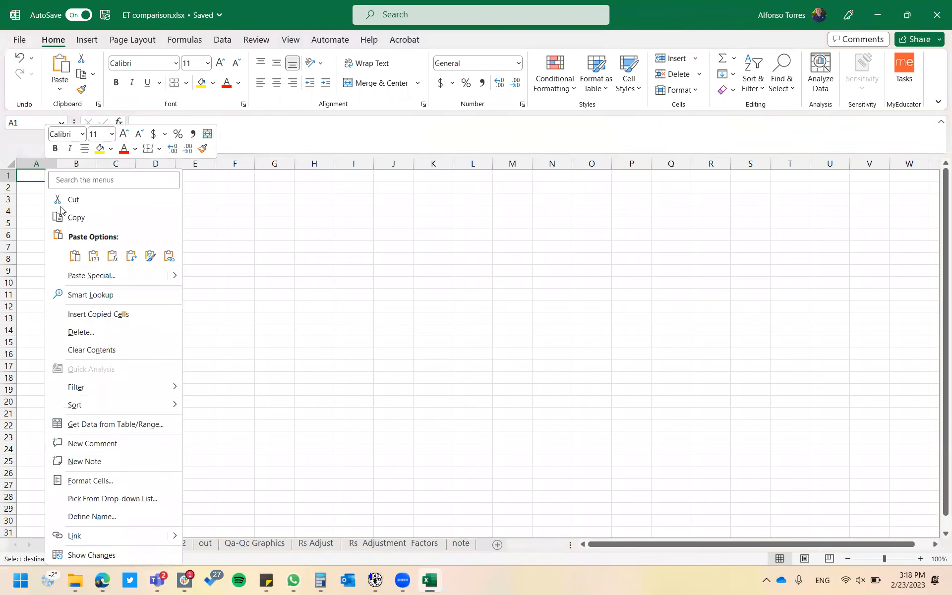
click(94, 255)
click(94, 256)
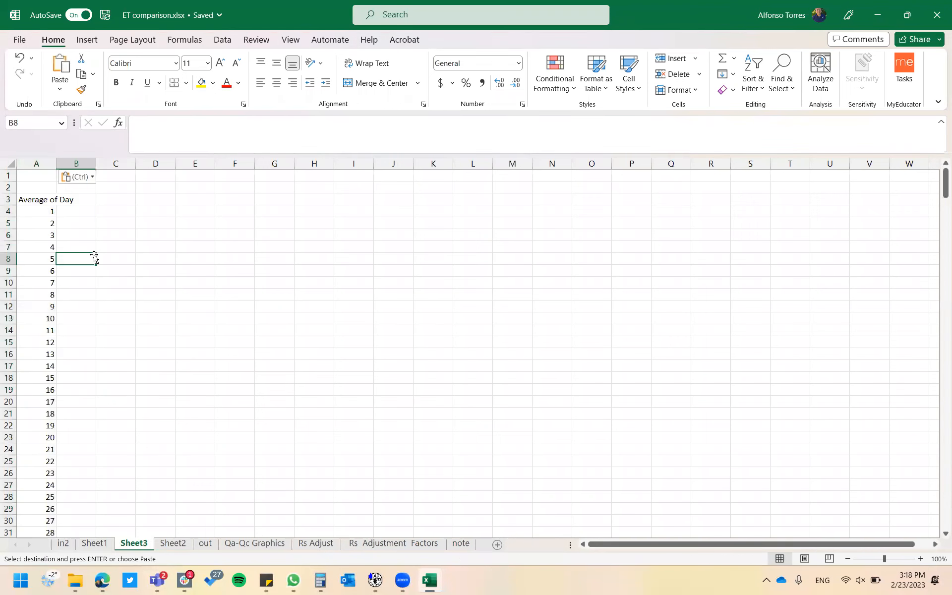
Copy the Eto ASCE mm/d column from Sheet1 into column B of Sheet3 as values only
click(94, 544)
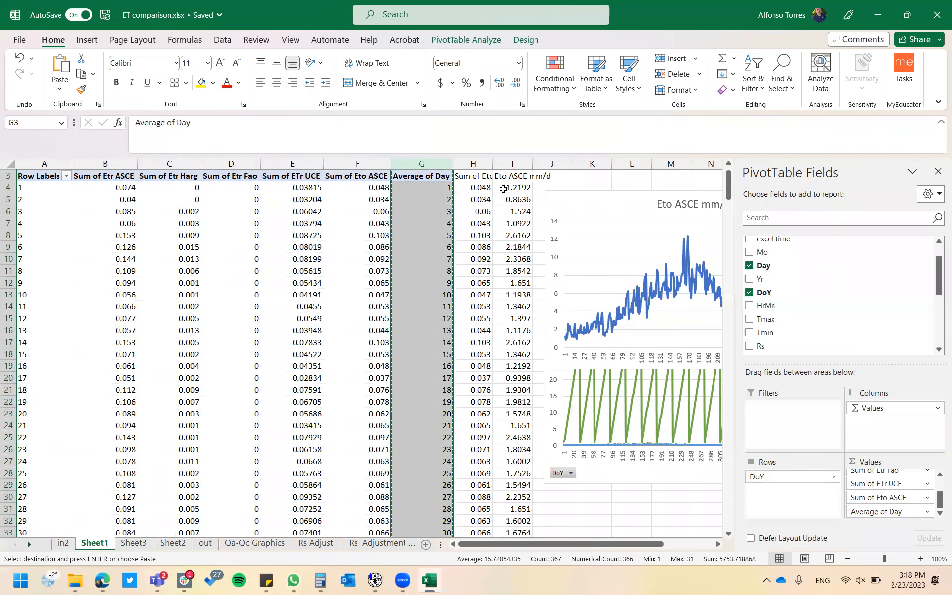
click(512, 163)
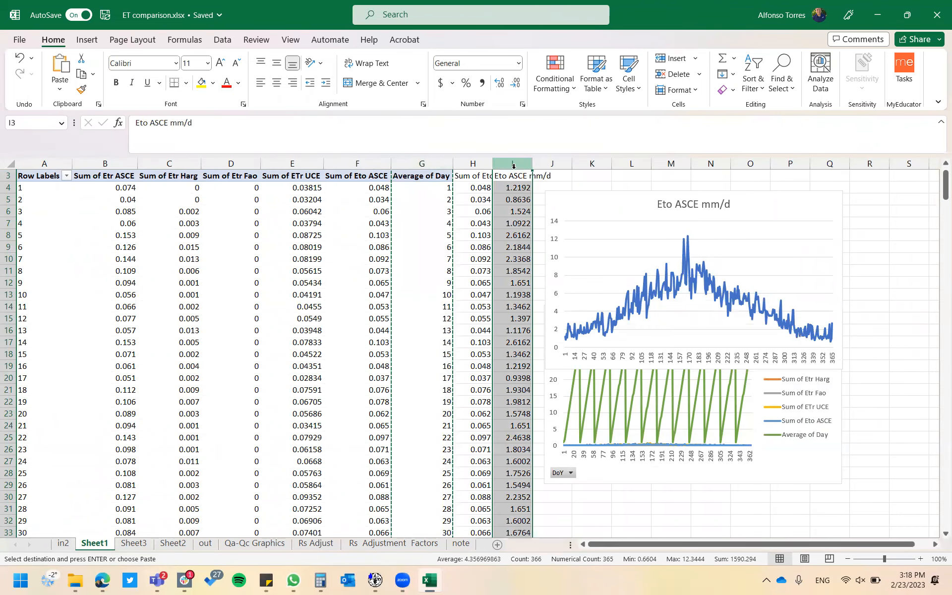
right_click(514, 166)
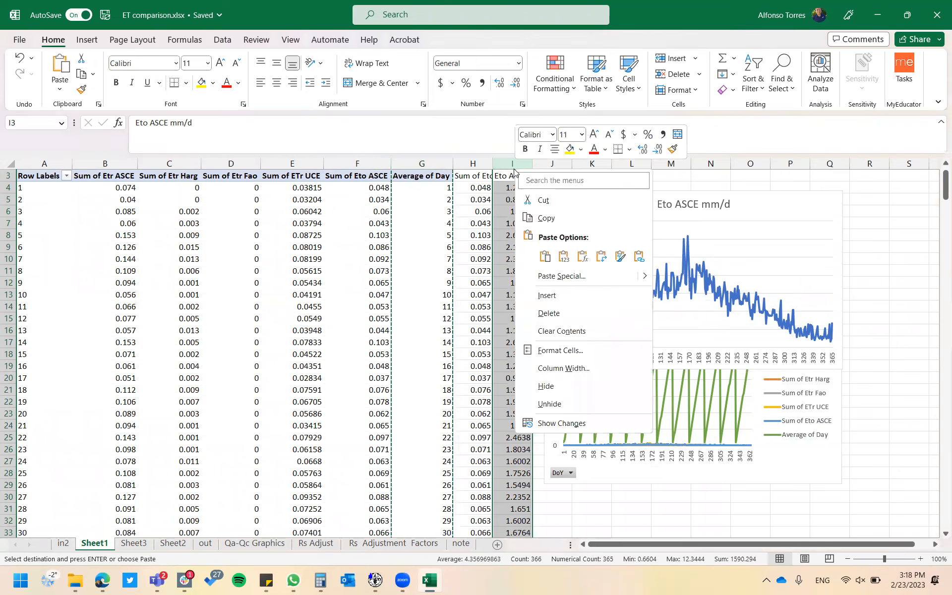
click(547, 218)
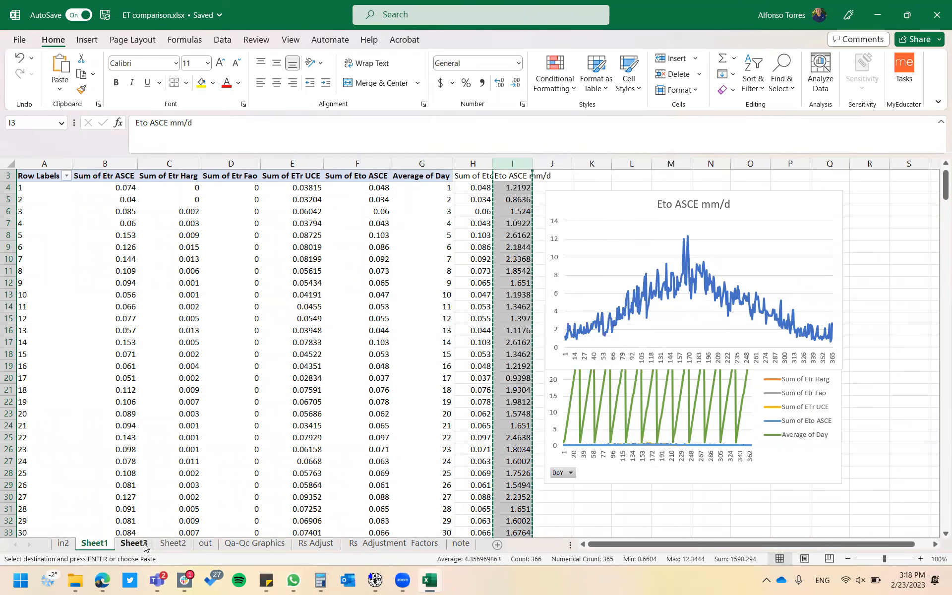
click(144, 544)
right_click(82, 179)
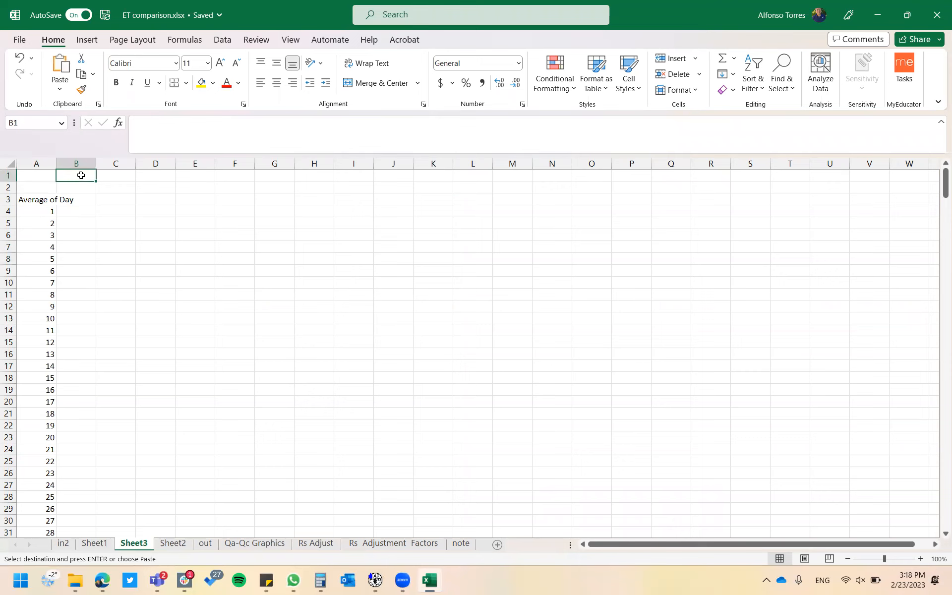
click(131, 257)
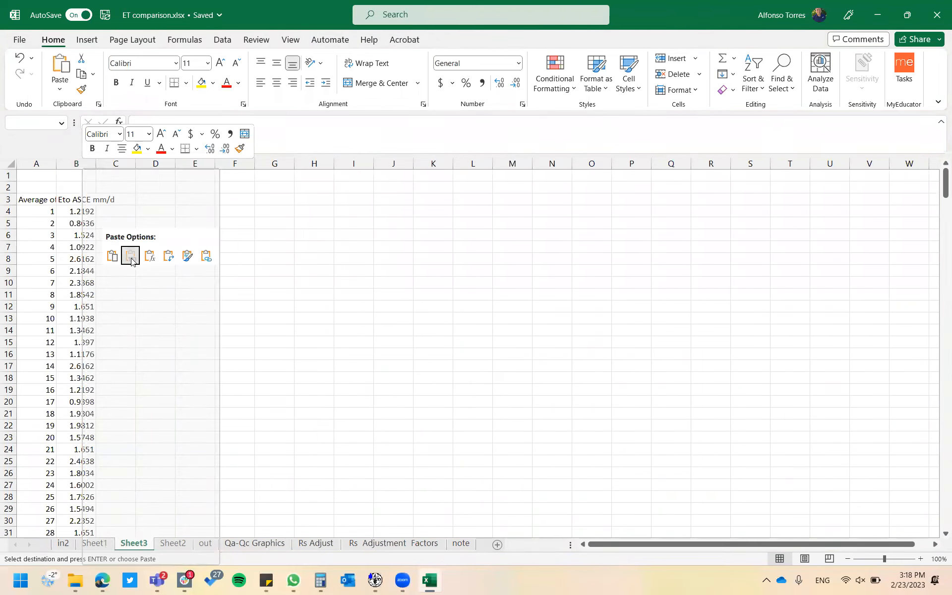
click(179, 283)
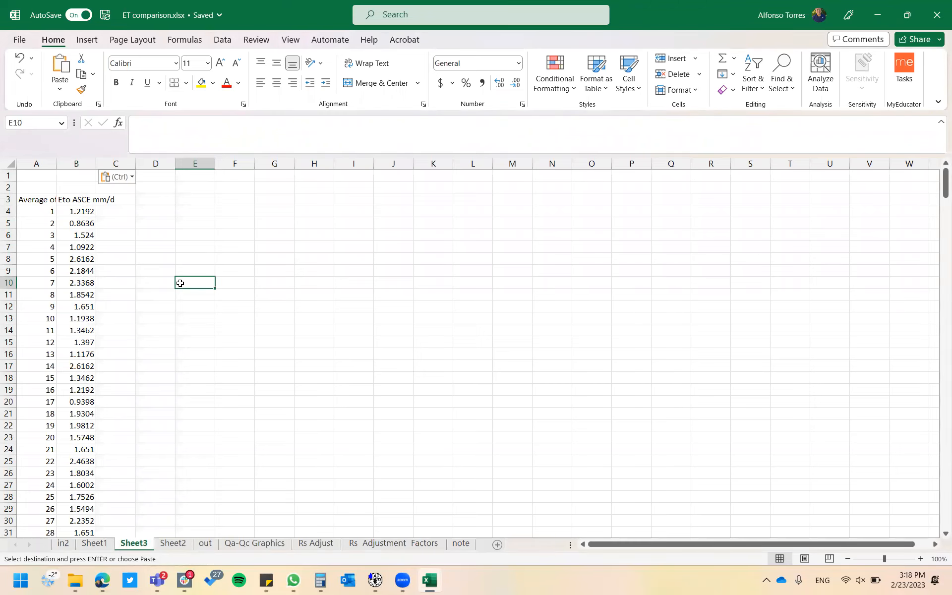
Auto-fit the width of column A on Sheet3 to the Average of Day header
ctrl+scroll(180, 283, up, 2)
scroll(179, 283, up, 3)
scroll(180, 283, left, 3)
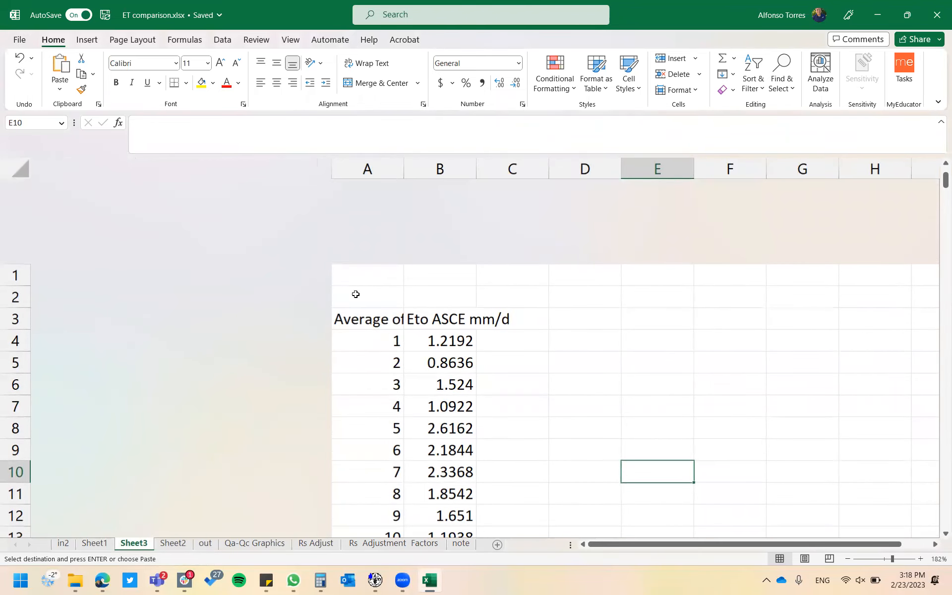
key(Down)
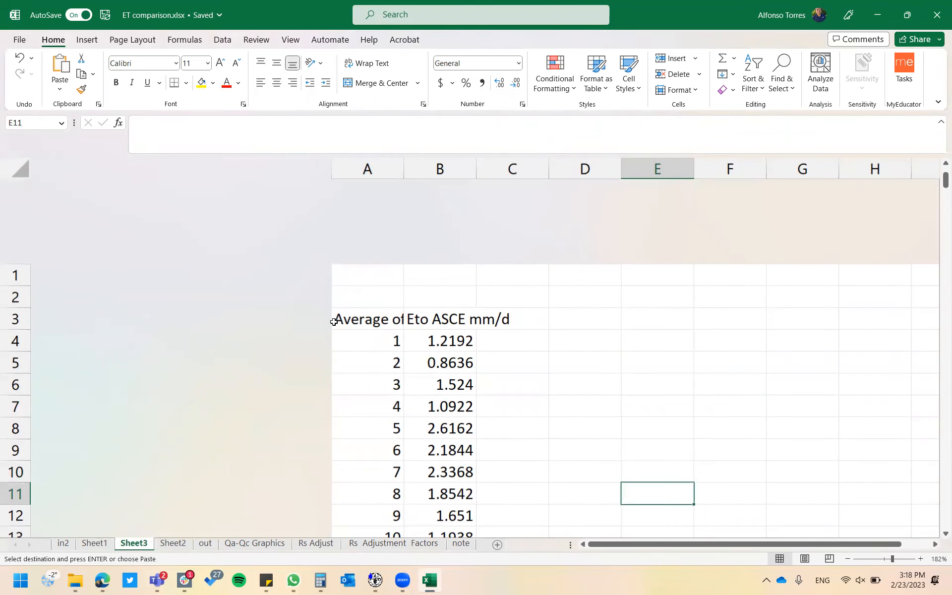
ctrl+scroll(324, 322, down, 5)
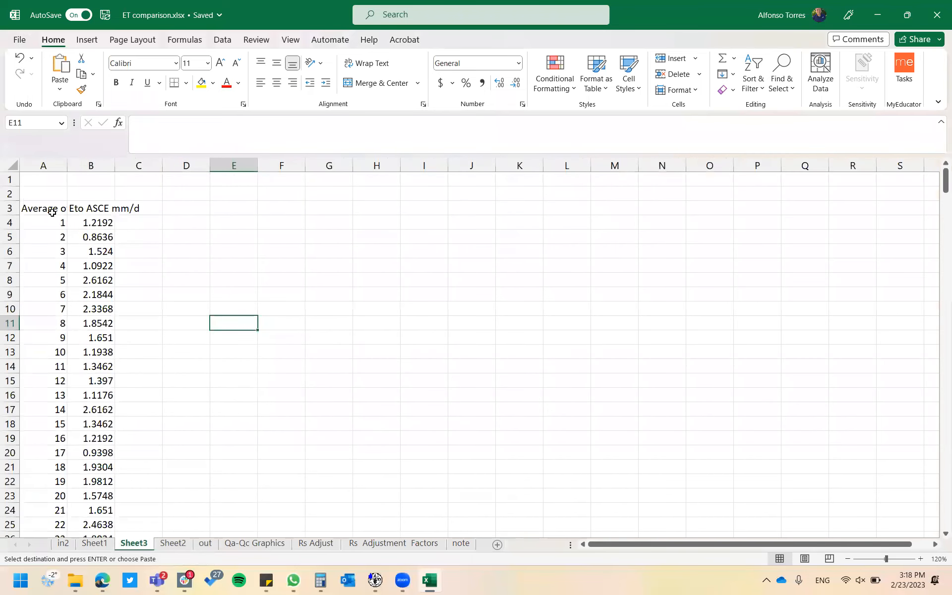
click(53, 208)
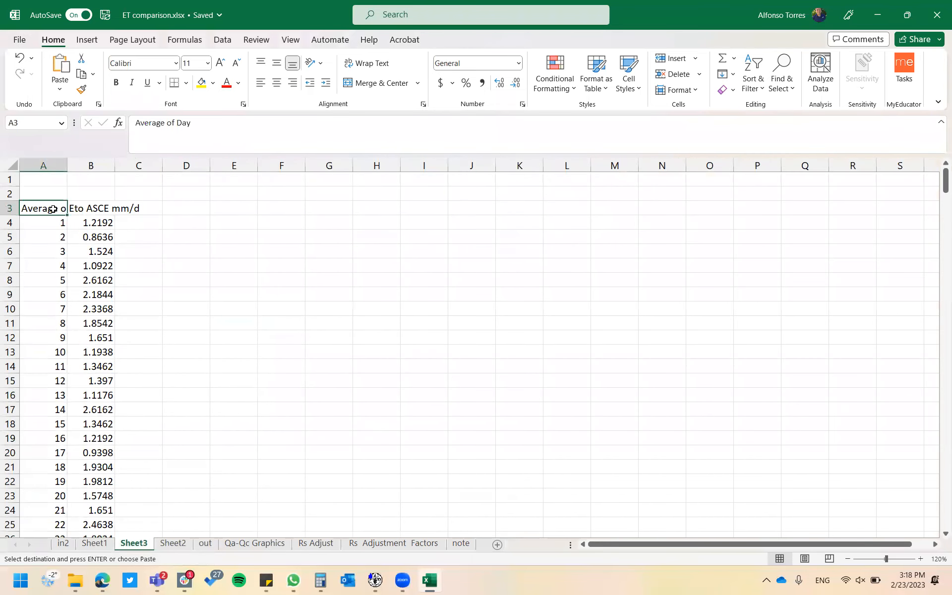
double_click(69, 166)
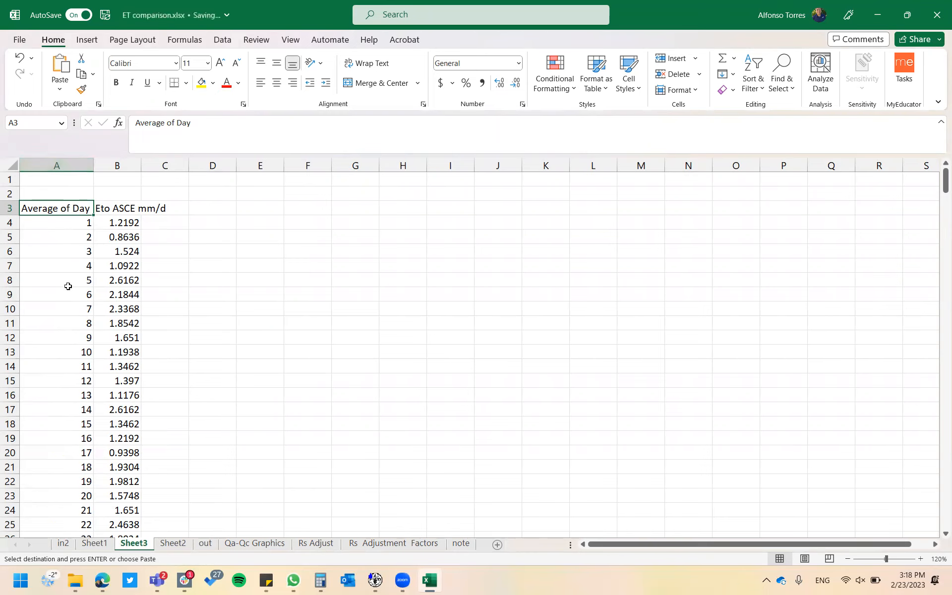
Check how the day numbers in column A restart where one month ends and the next begins
scroll(62, 297, down, 4)
scroll(62, 297, down, 1)
click(84, 451)
click(85, 478)
scroll(85, 479, down, 5)
scroll(85, 477, up, 8)
scroll(86, 477, up, 2)
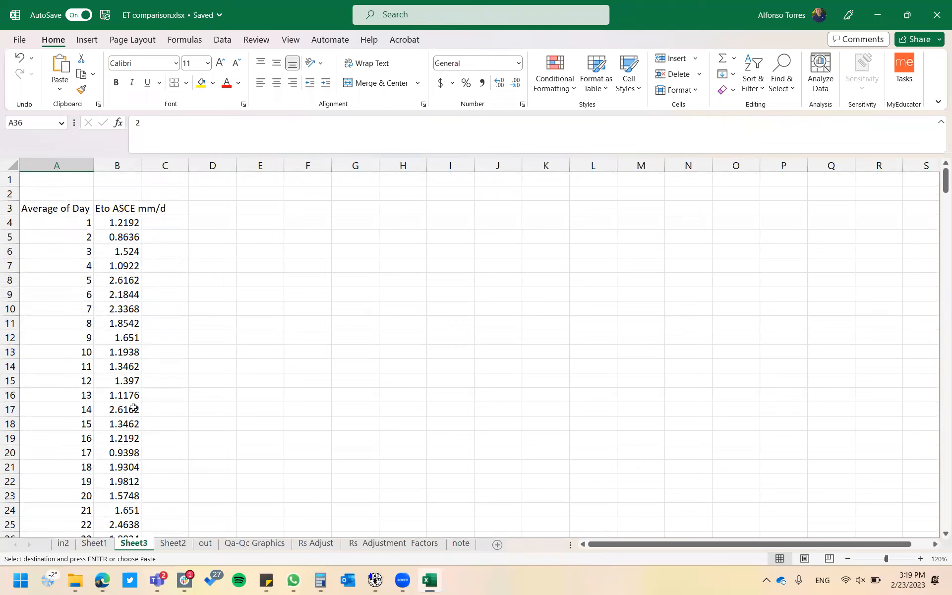
Clear the leftover day average in A369 below the last day of the year
click(76, 207)
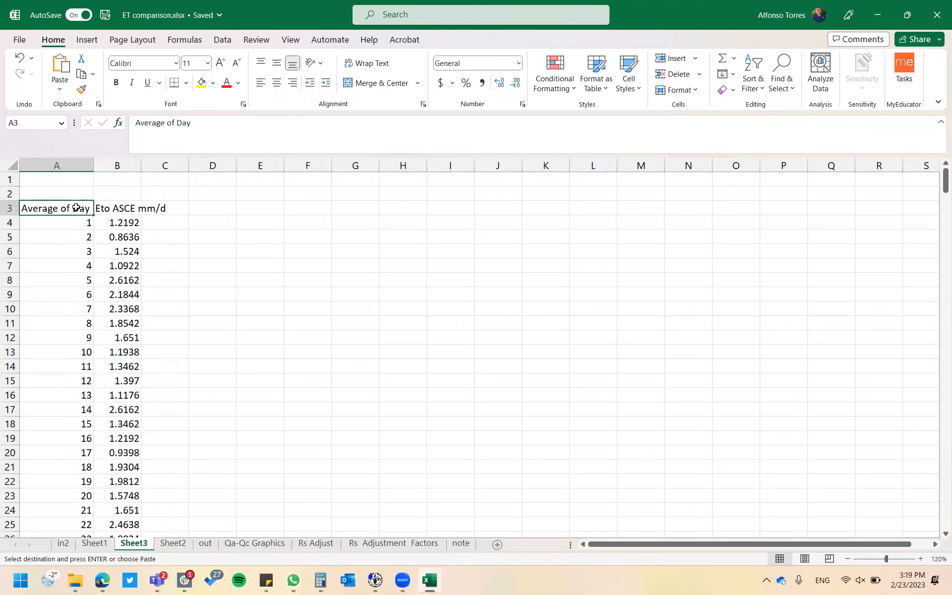
key(shift+Right)
key(ctrl+shift+Down)
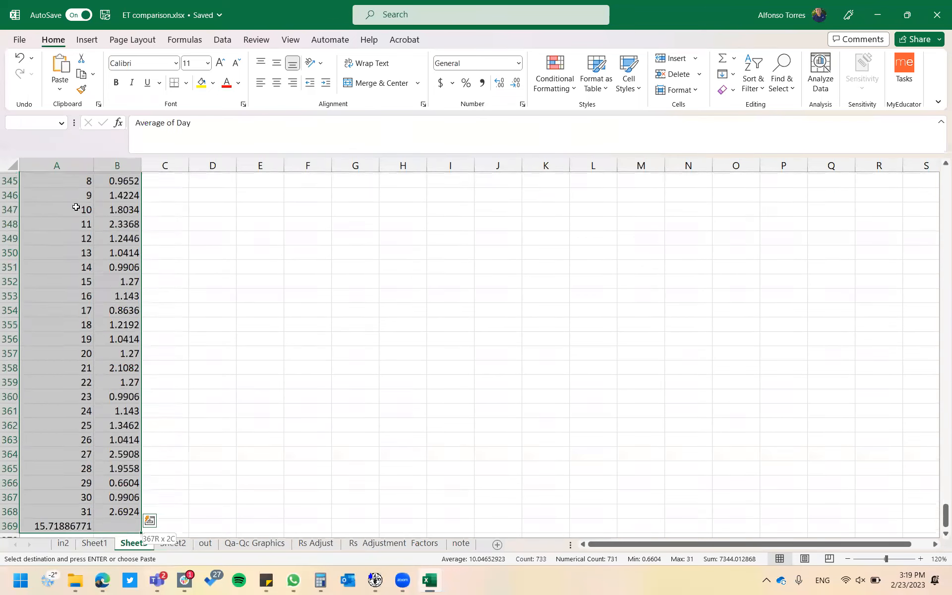
click(77, 523)
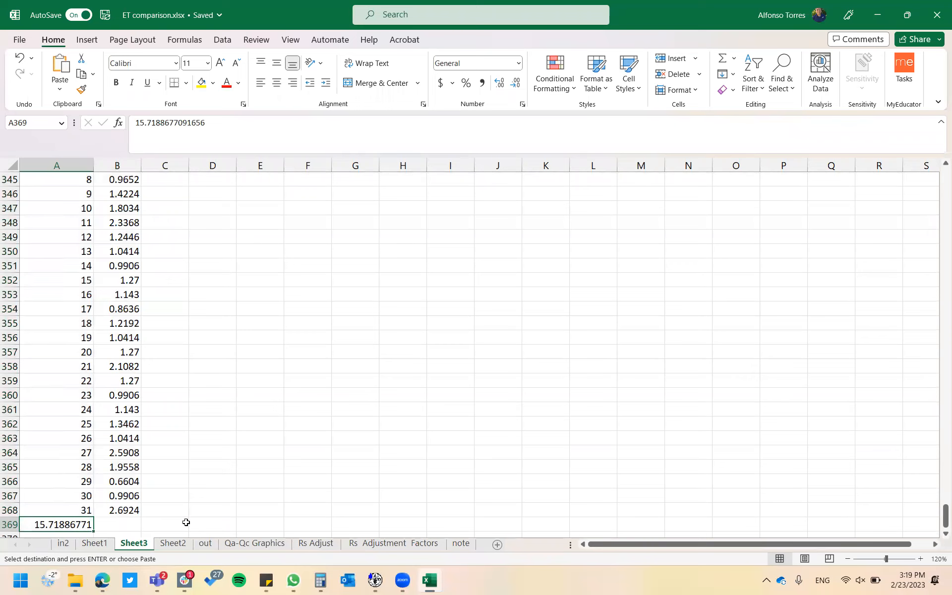
key(Delete)
Copy the day and Eto ASCE columns, A3:B368, and paste them transposed starting at E3
click(79, 436)
key(ctrl+Up)
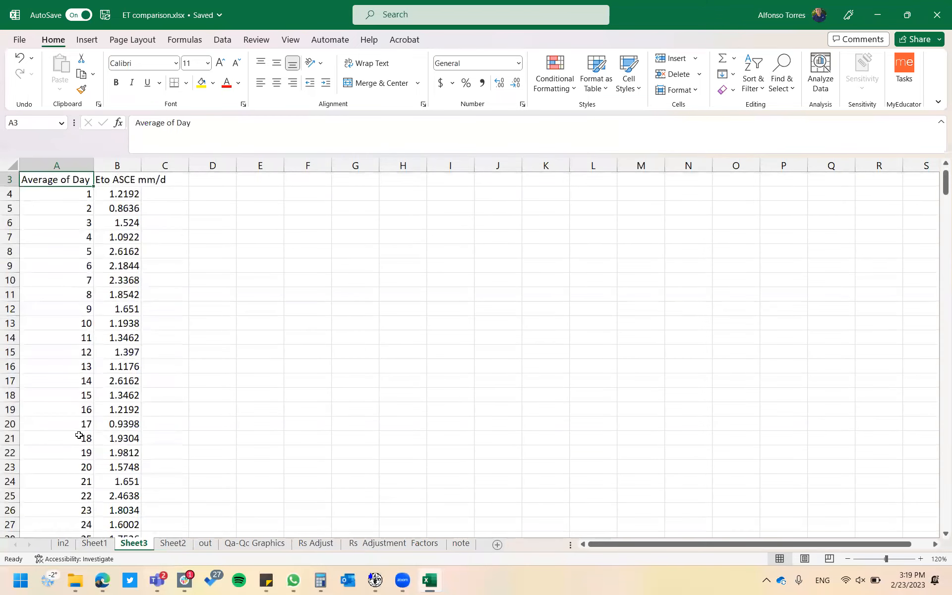
key(shift+Right)
key(ctrl+shift+Down)
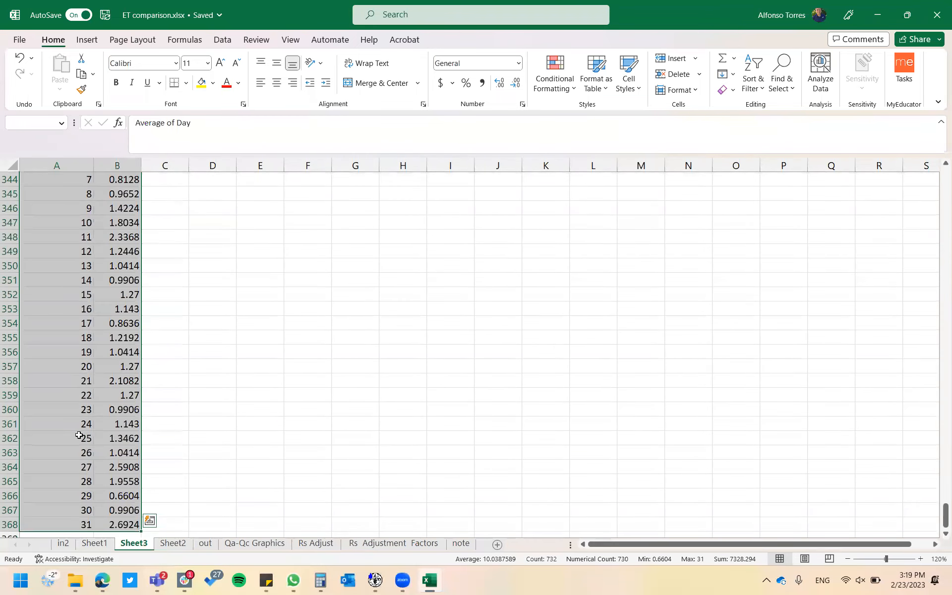
key(ctrl+c)
scroll(226, 388, up, 20)
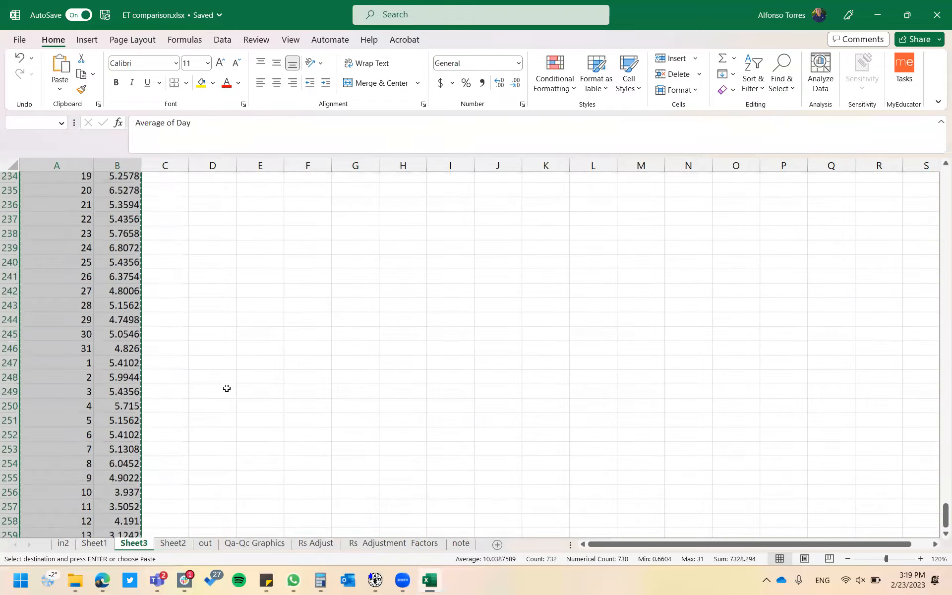
scroll(227, 388, up, 20)
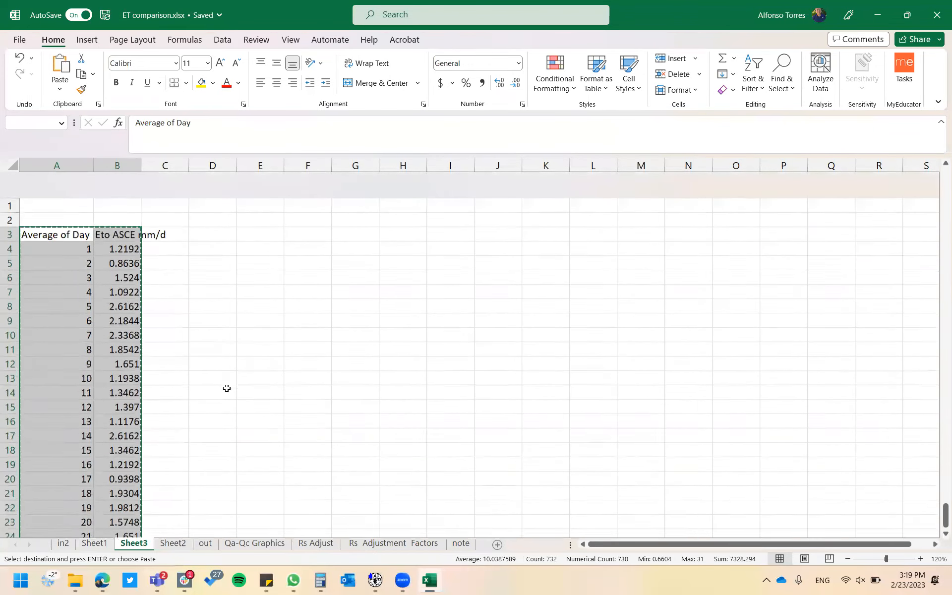
click(243, 209)
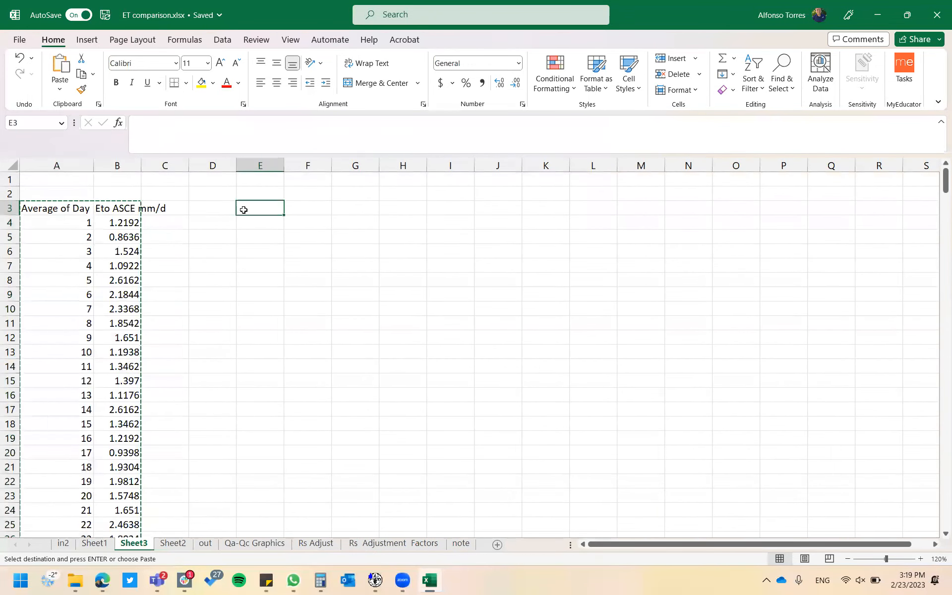
right_click(244, 210)
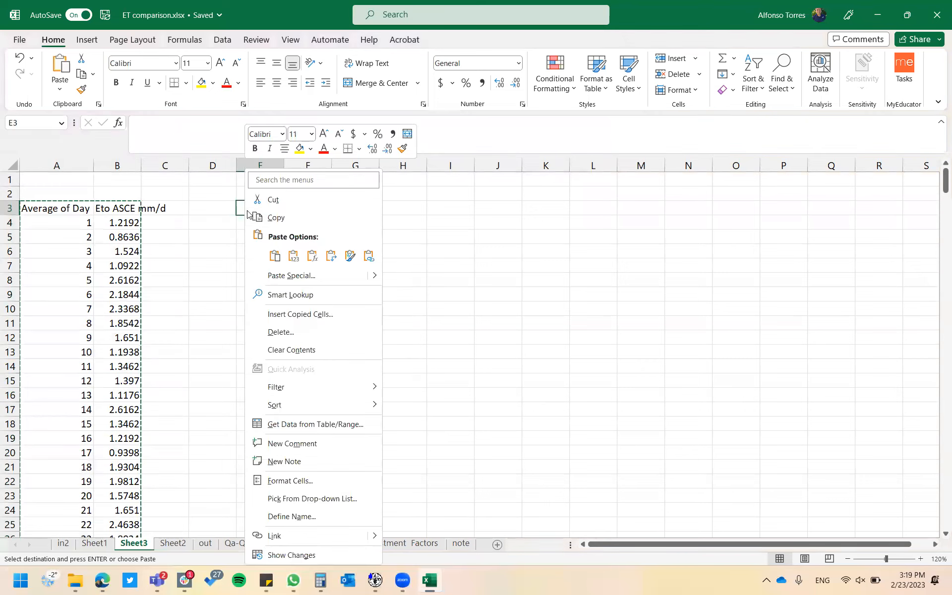
click(331, 256)
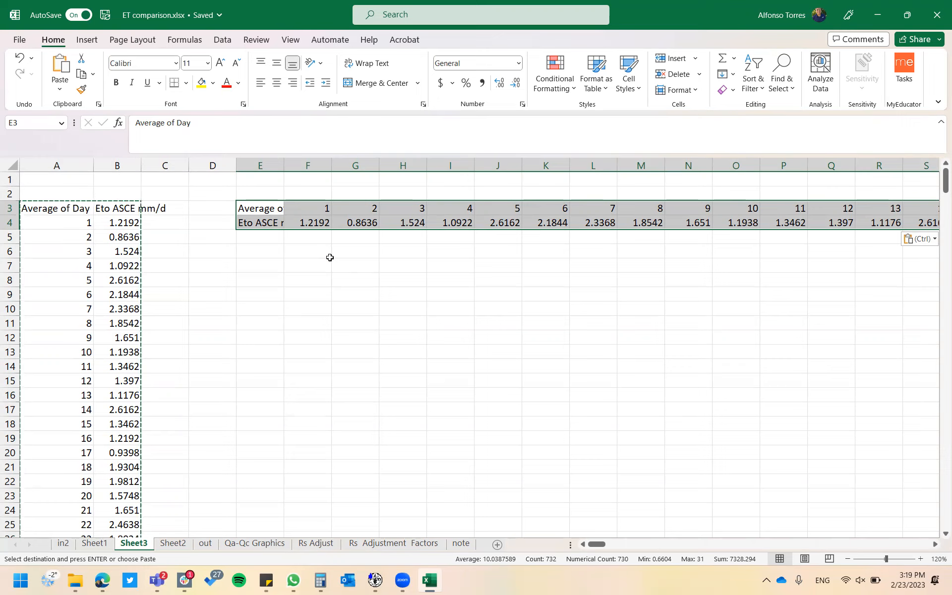
Switch to CROPWAT to check the day-by-month layout of the daily measured ETo table, and return to the Excel sheet
click(329, 257)
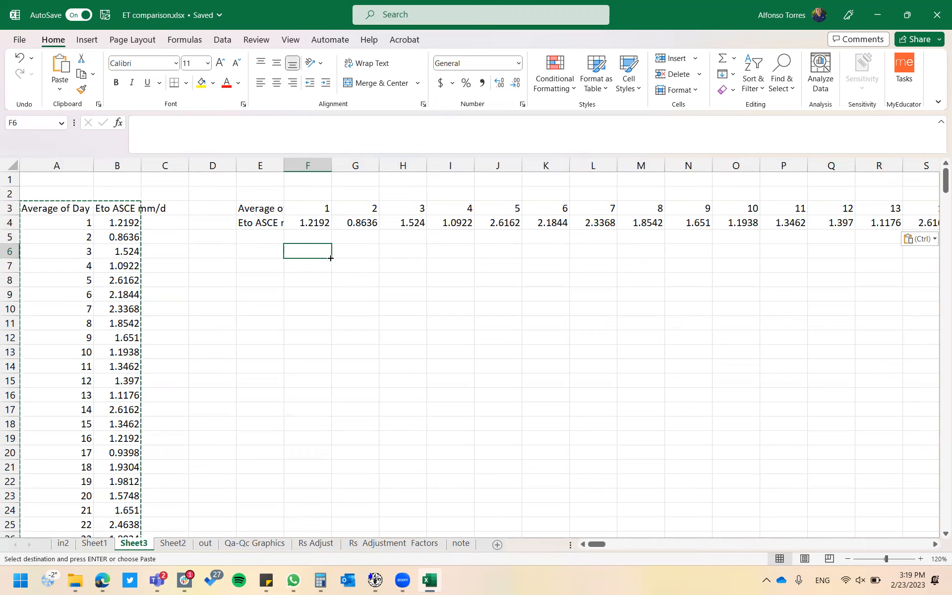
key(alt+Tab)
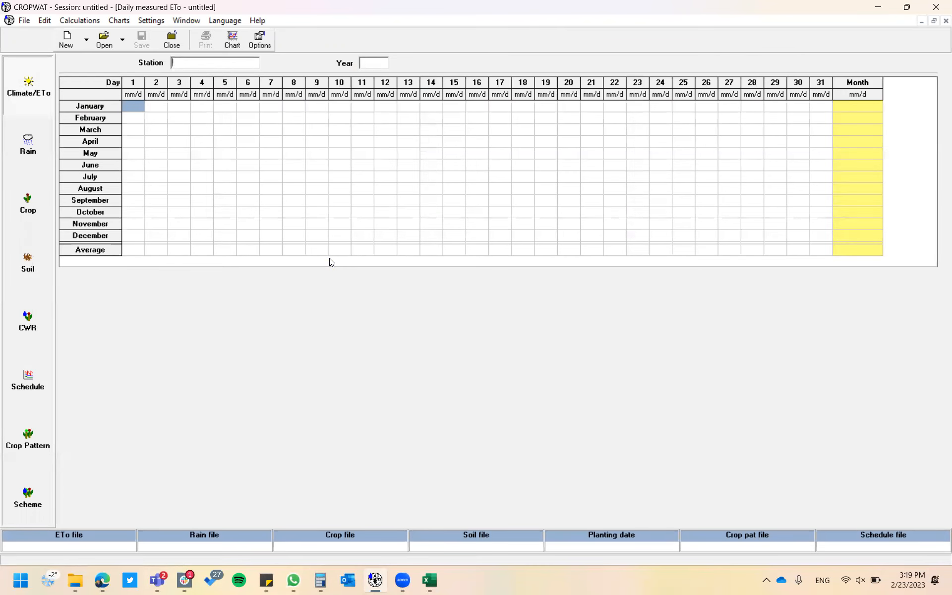
key(alt+Tab)
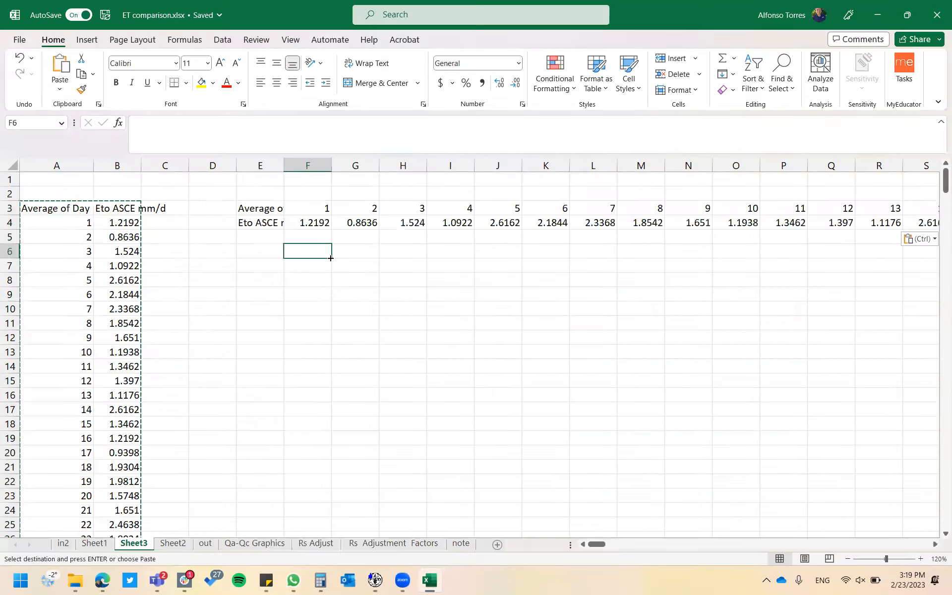
Review the Transpose paste option for the copied range at cell E3
click(266, 208)
right_click(266, 209)
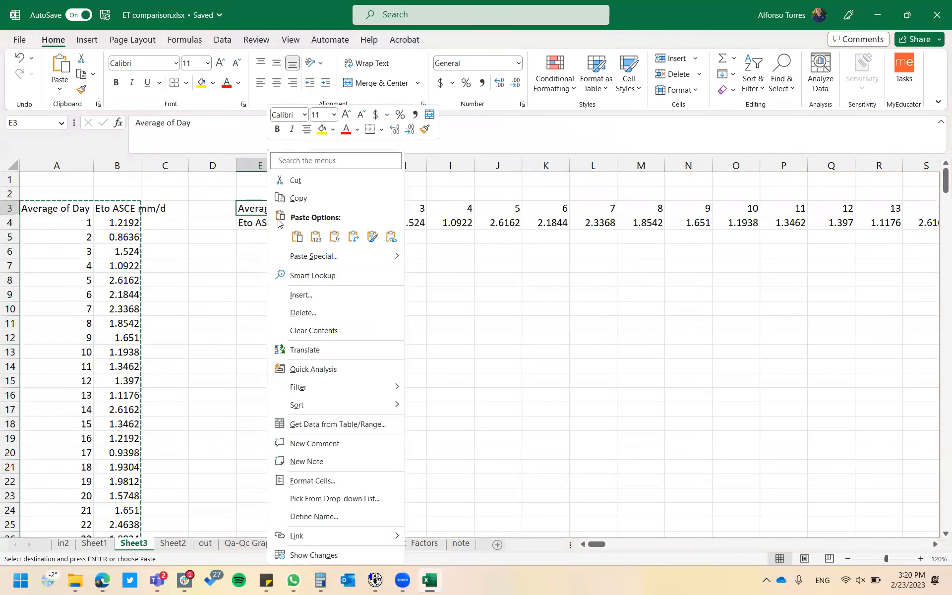
click(354, 240)
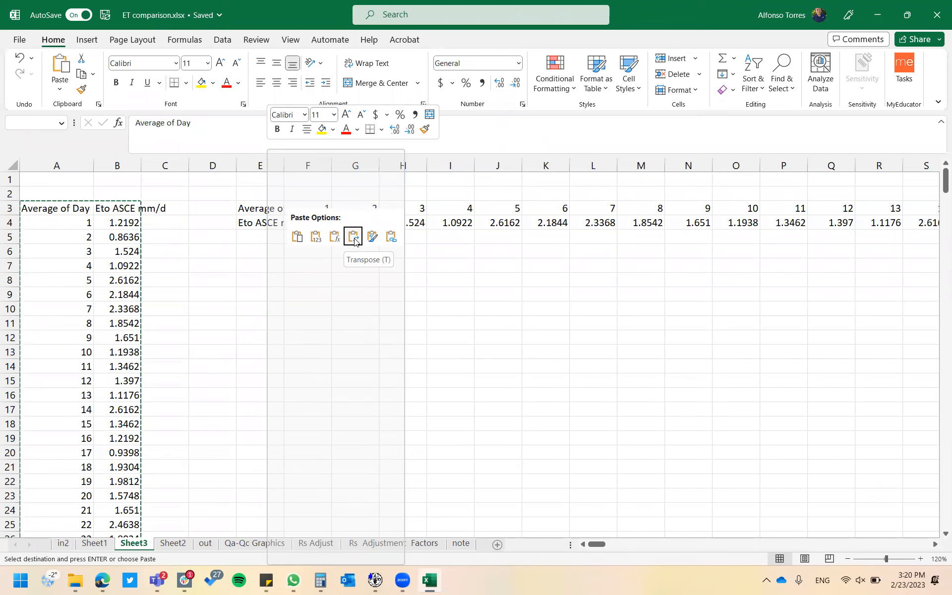
click(314, 257)
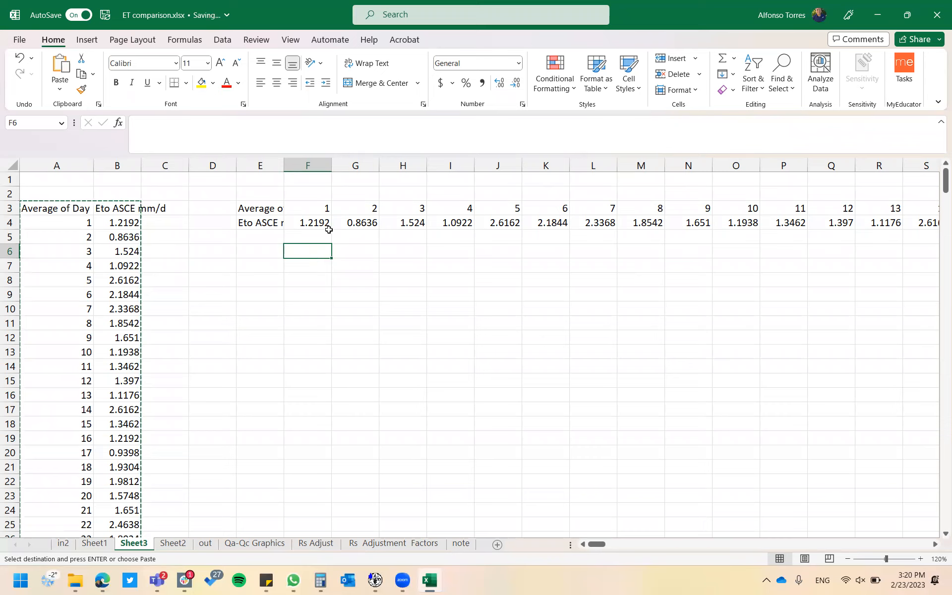
Examine the transposed day numbers along row 3, from F3 to AK3, to locate where the second month starts
click(320, 210)
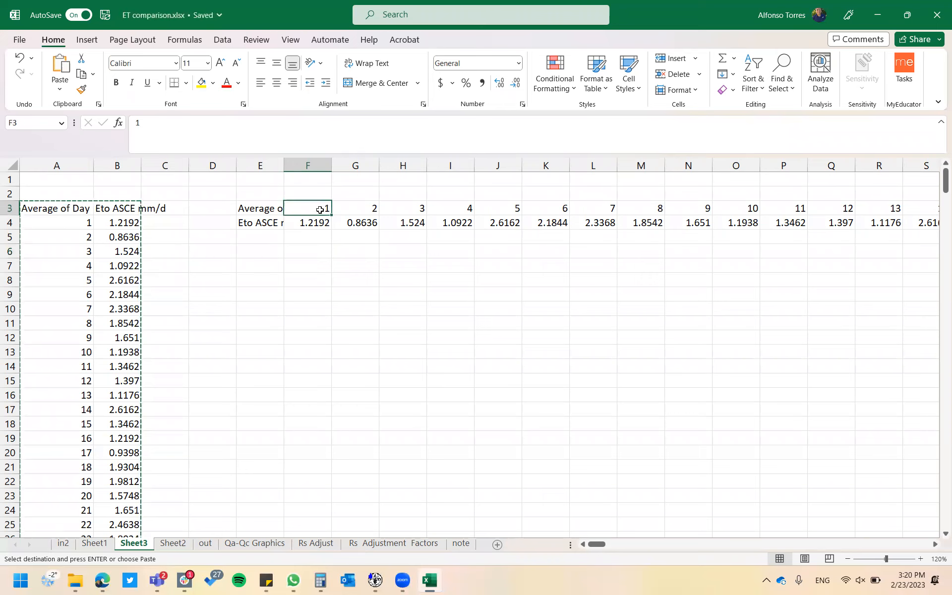
key(Right)
key(Right)
key(Right)
key(Right)
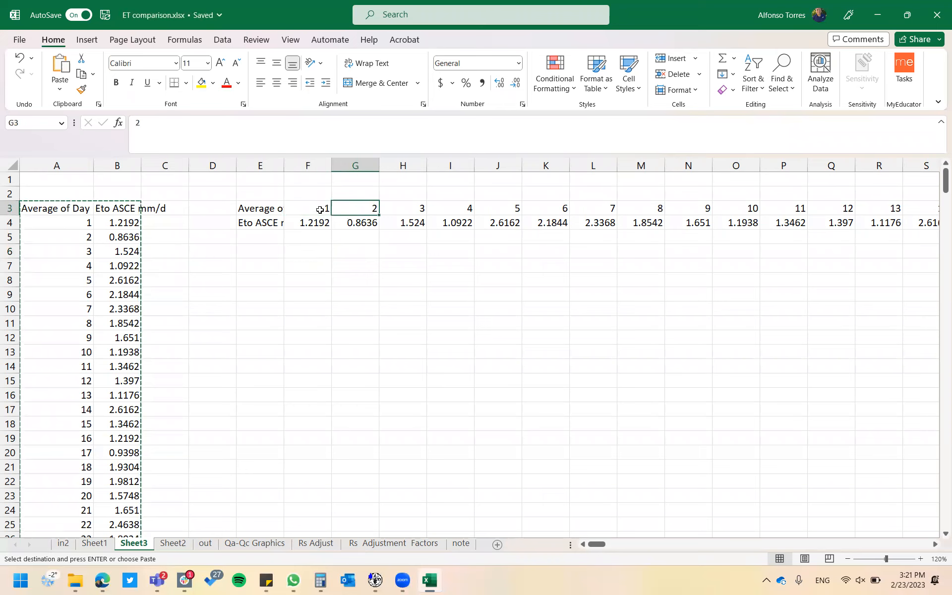
key(Right)
key(Right)
key(Right)
key(Right)
key(Right)
key(Right)
key(Right)
key(Right)
key(Right)
key(Right)
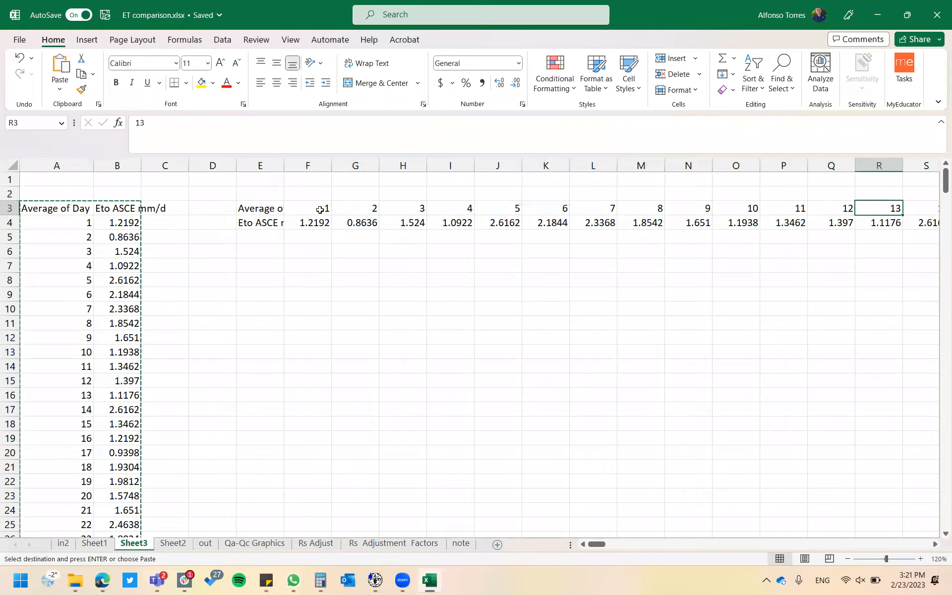
key(Right)
key(Right)
key(Right)
key(Right)
key(Right)
key(Right)
key(Right)
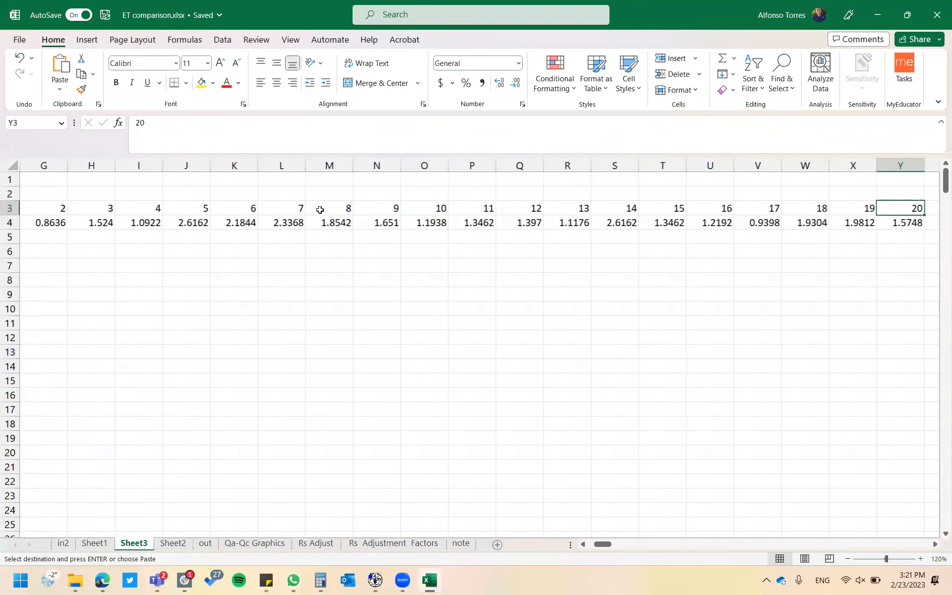
key(Right)
key(Right)
key(Right)
key(Right)
key(Right)
key(Right)
key(Right)
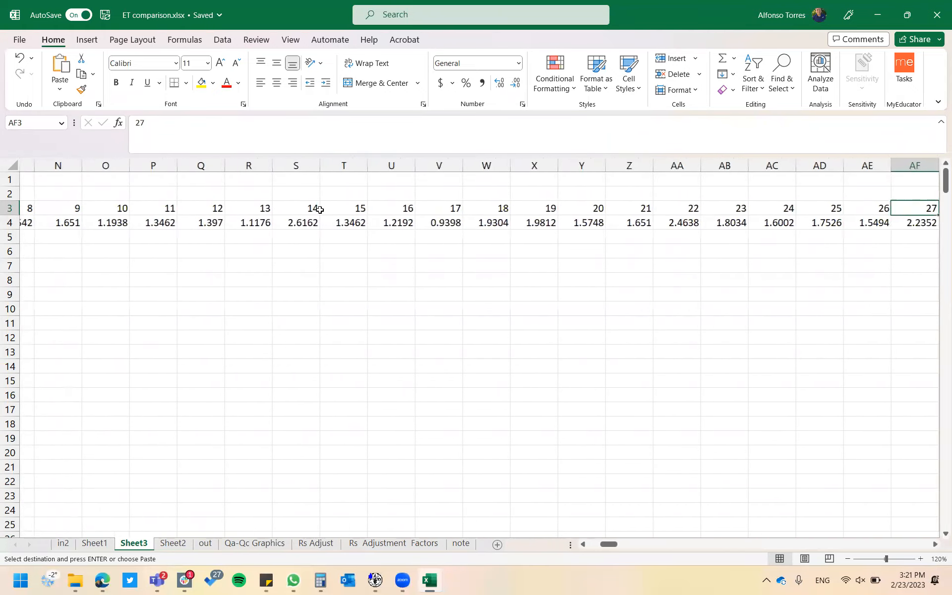
key(Right)
key(Right)
key(Right)
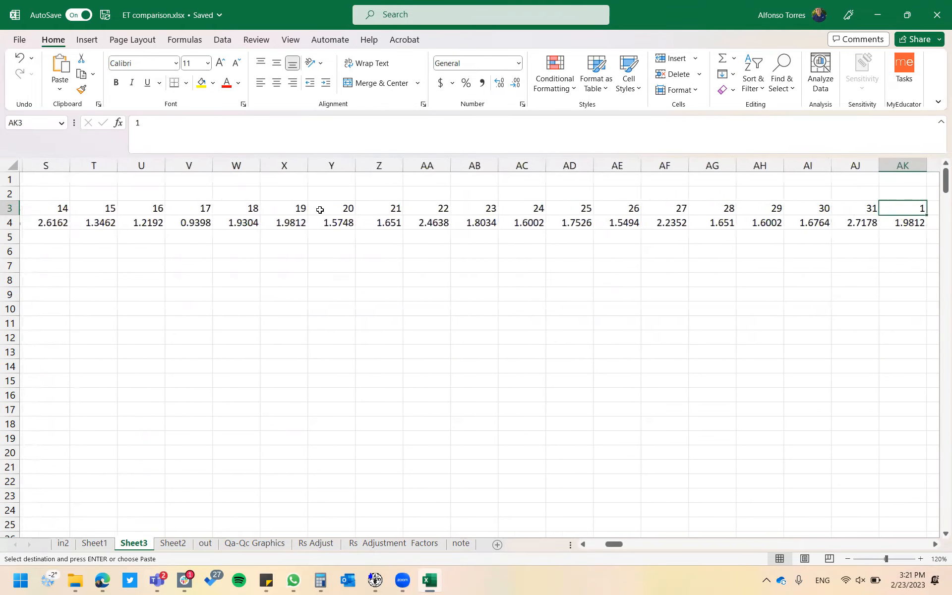
Try moving the day and Eto values from the second month onward, AK3:NF4, beneath the first month, starting at F5
key(Right)
key(Right)
key(Left)
key(Left)
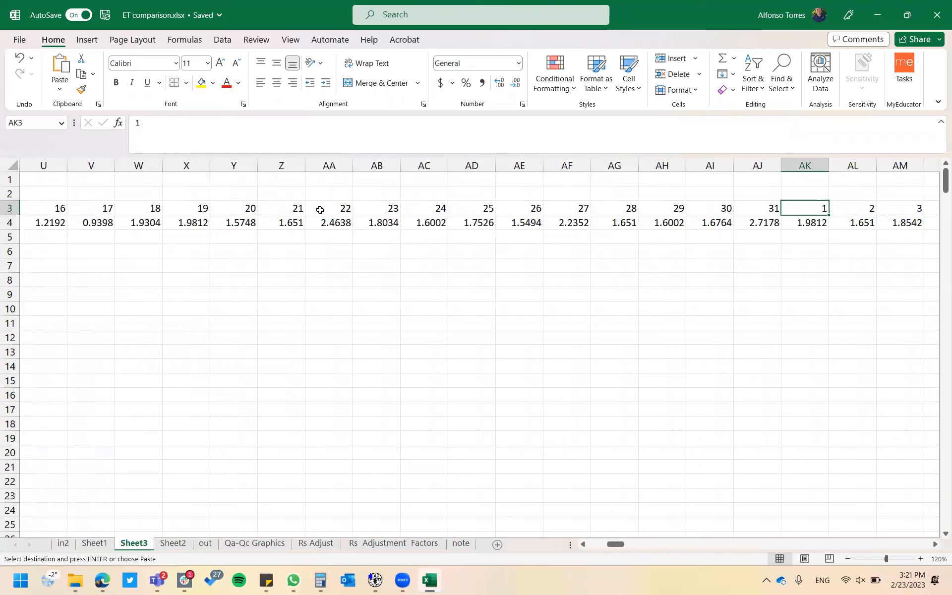
key(shift+Down)
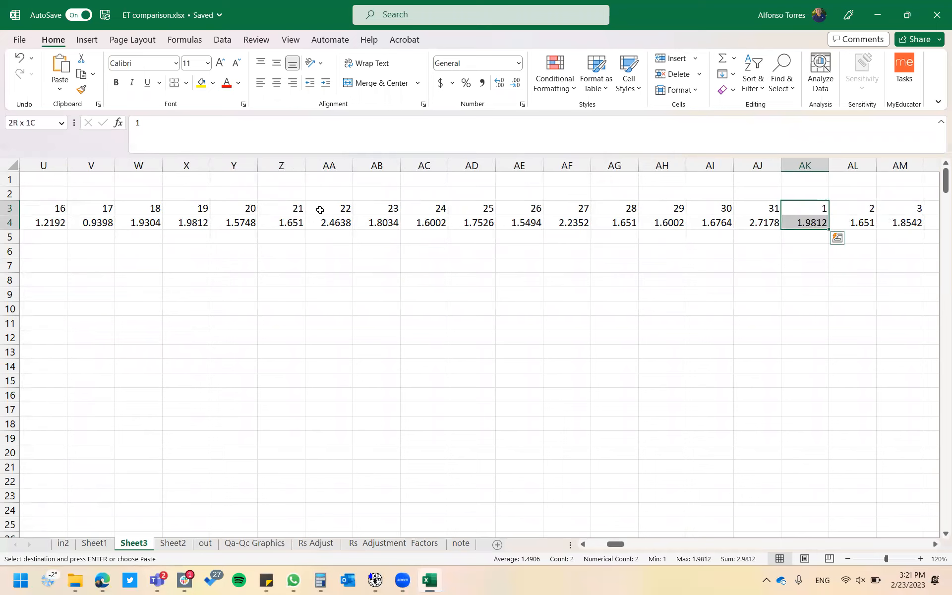
key(ctrl+shift+Right)
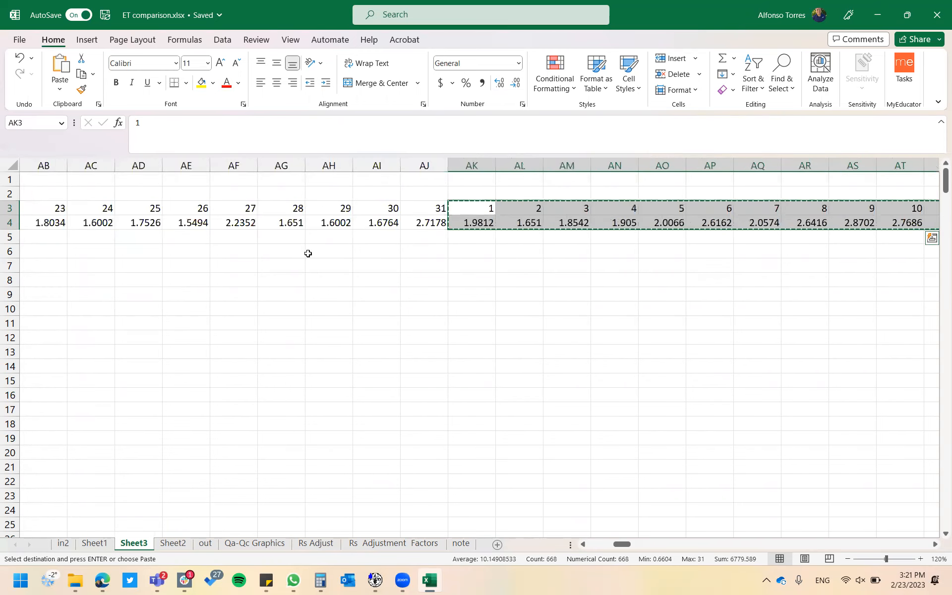
click(347, 221)
key(ctrl+Left)
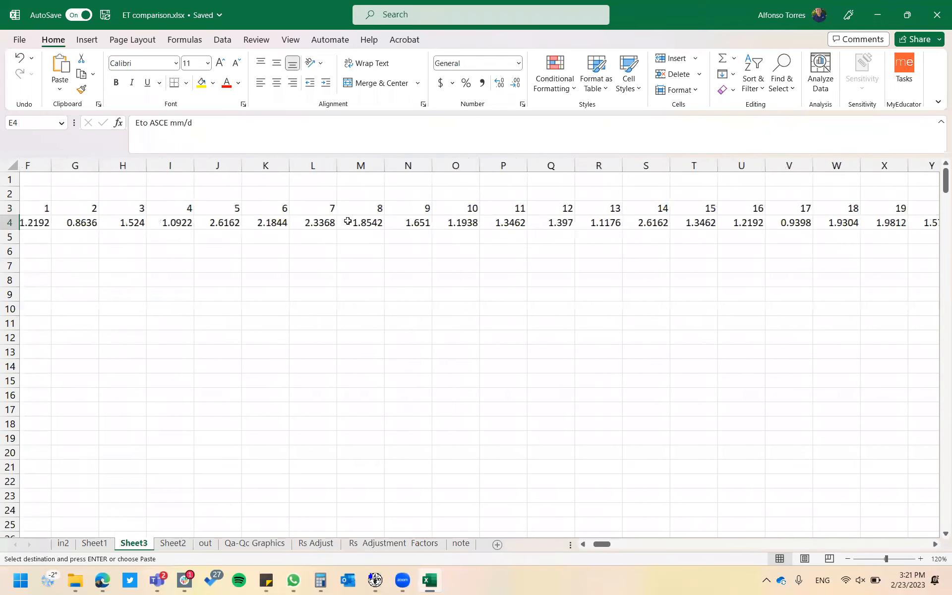
key(Down)
key(Right)
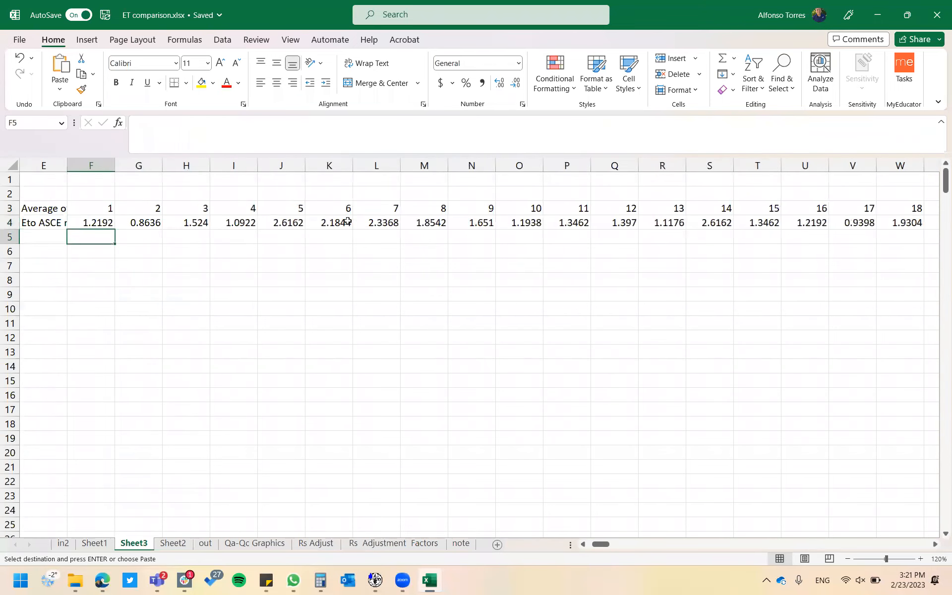
key(Return)
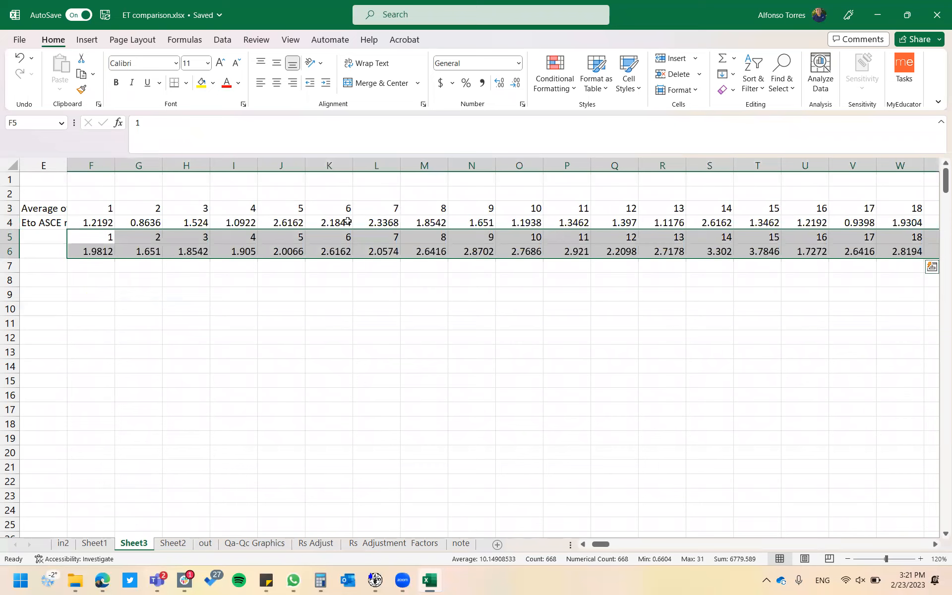
Try moving the day and Eto values from the third month onward, AH5:MA6, beneath the second month, starting at F7
click(412, 239)
key(Right)
key(Right)
key(Right)
key(Right)
key(Right)
key(Right)
key(Right)
key(Right)
key(Right)
key(Right)
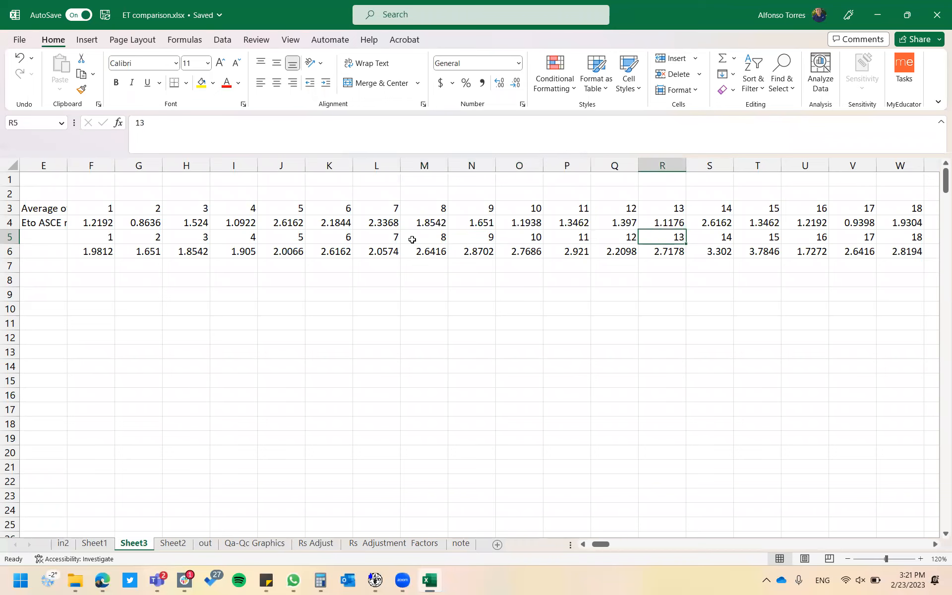
key(Right)
key(Right)
key(Right)
key(Right)
key(Right)
key(Right)
key(Right)
key(Right)
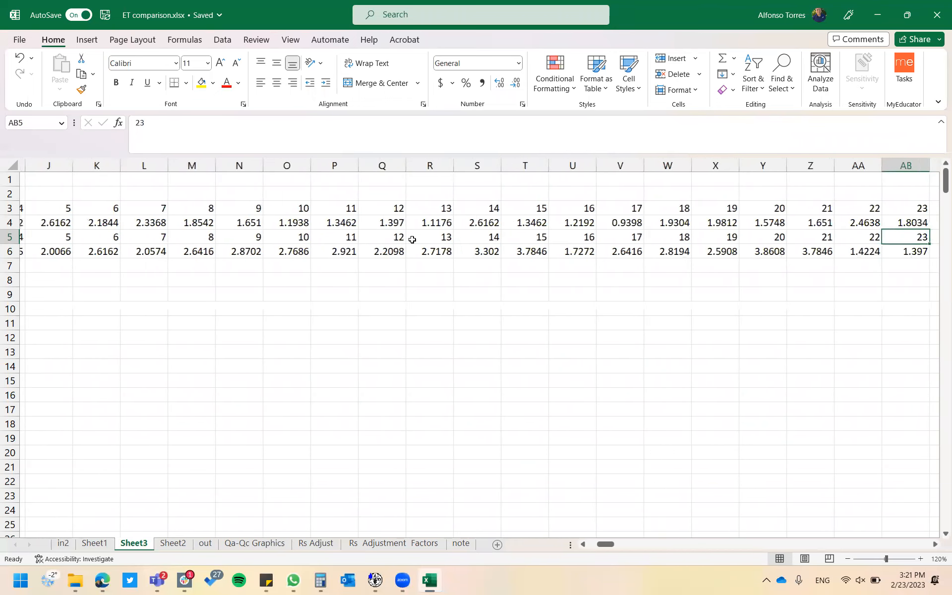
key(Right)
key(Right)
key(Right)
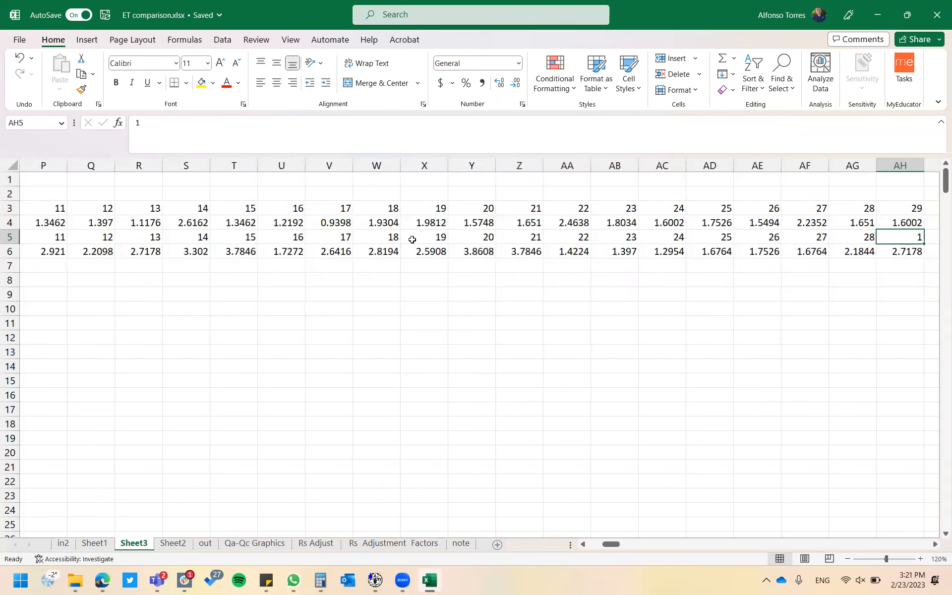
key(Right)
key(Left)
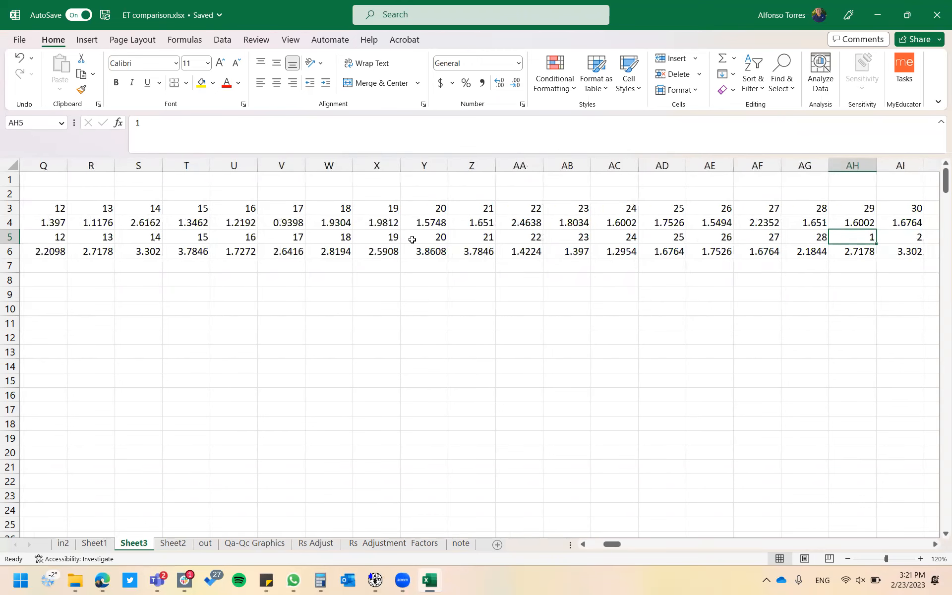
key(shift+Down)
key(ctrl+shift+Right)
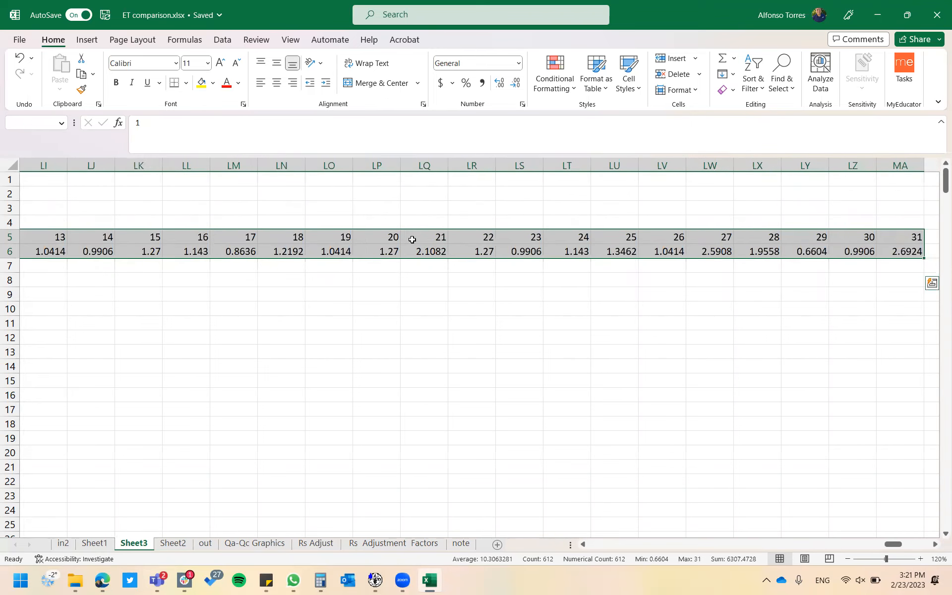
key(ctrl+c)
key(Down)
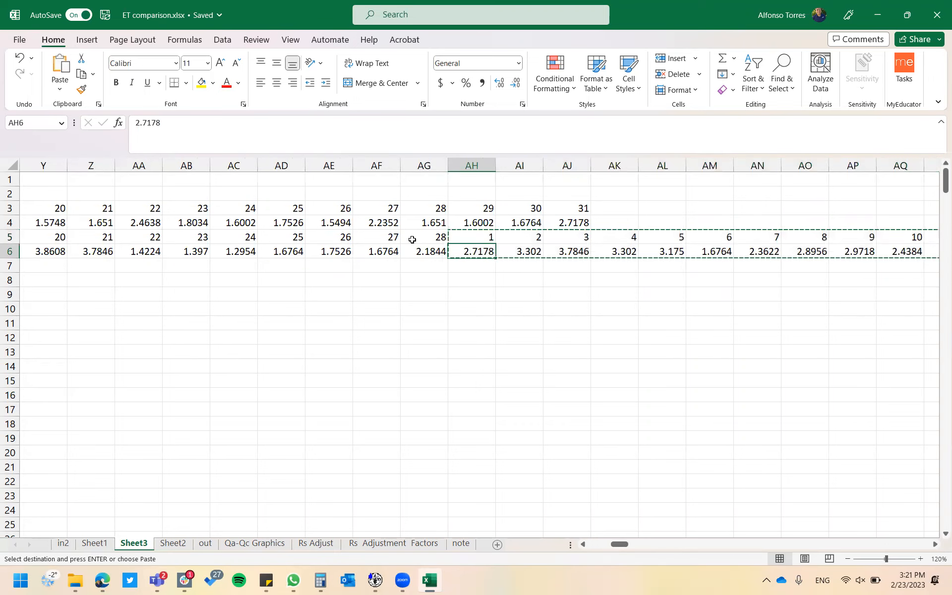
key(Left)
key(ctrl+Left)
key(Down)
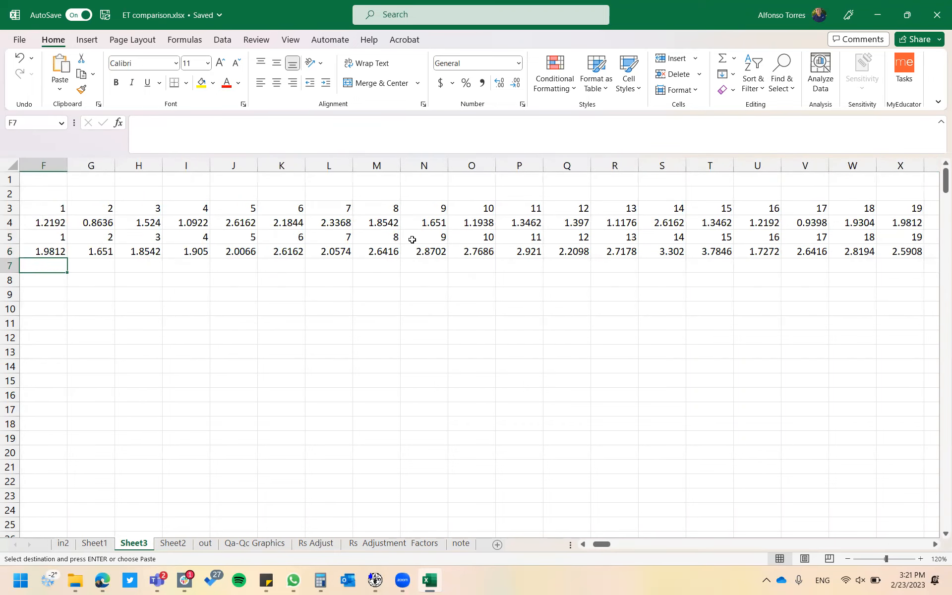
key(ctrl+v)
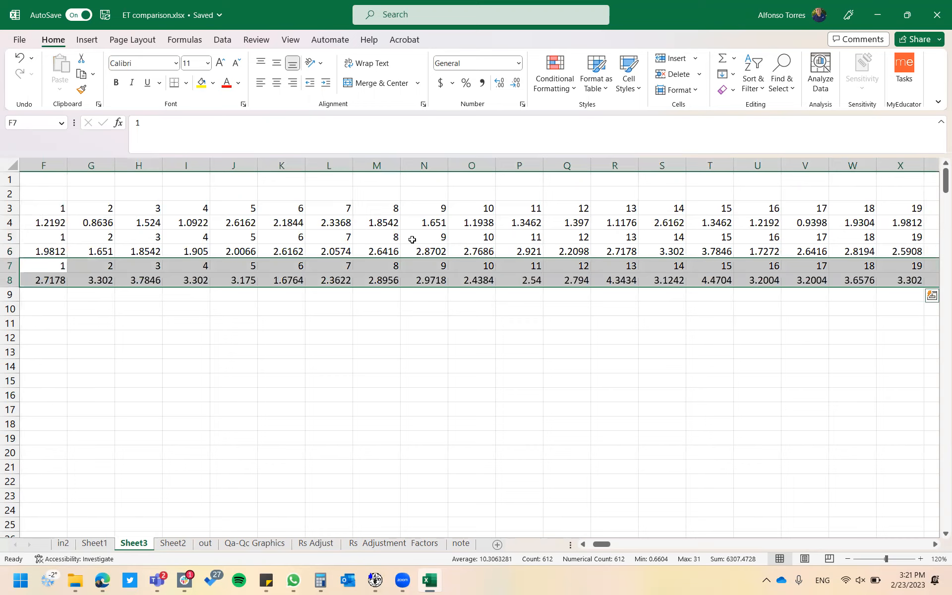
Undo the last two moves of the monthly day and Eto values to rows 5 and 7
key(ctrl+z)
key(ctrl+z)
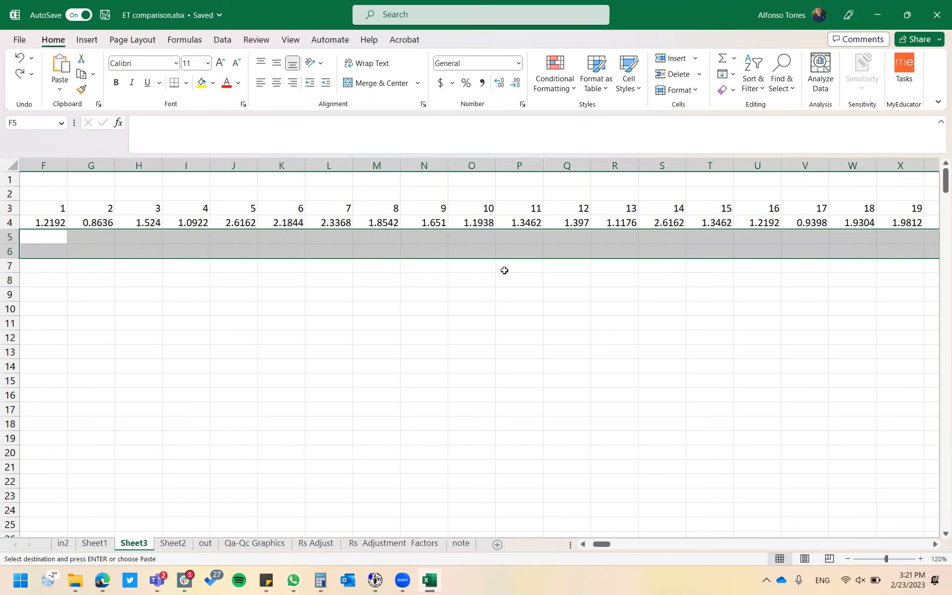
scroll(332, 210, left, 3)
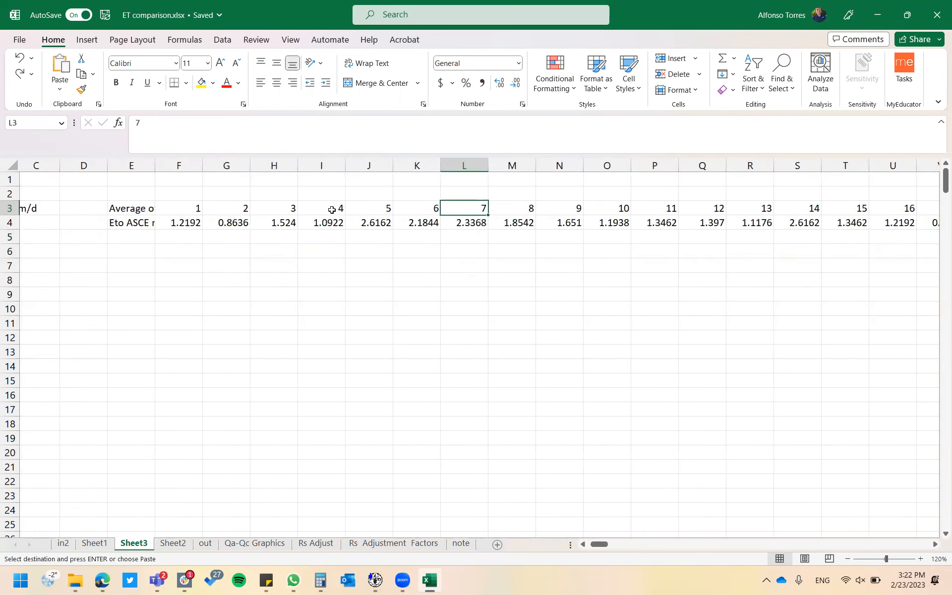
Cut the day and Eto values from the second month onward, AK3:NF4, and paste them below the first month at F5
click(197, 209)
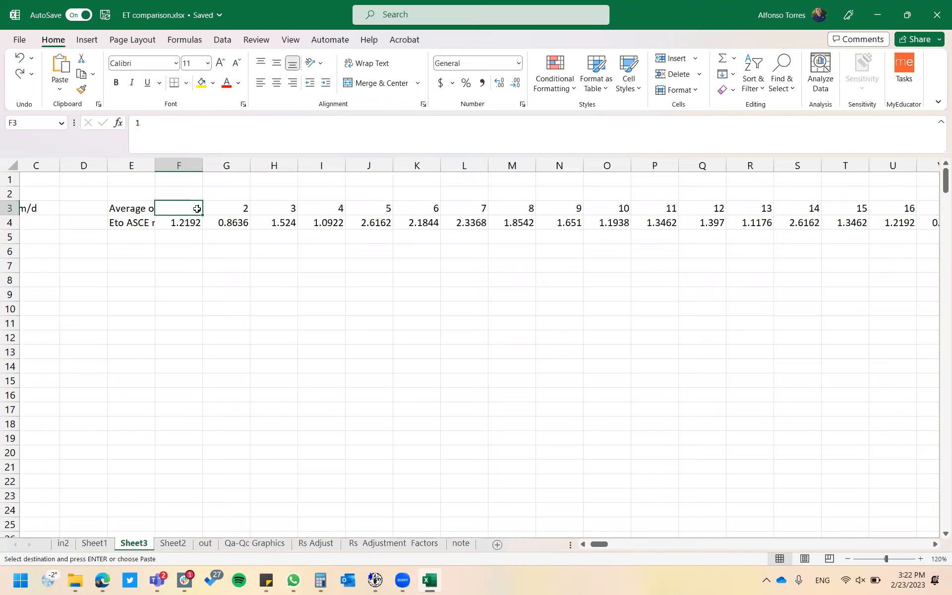
key(Right)
key(Right)
key(Right)
key(Right)
key(Right)
key(Right)
key(Right)
key(Right)
key(Right)
key(Right)
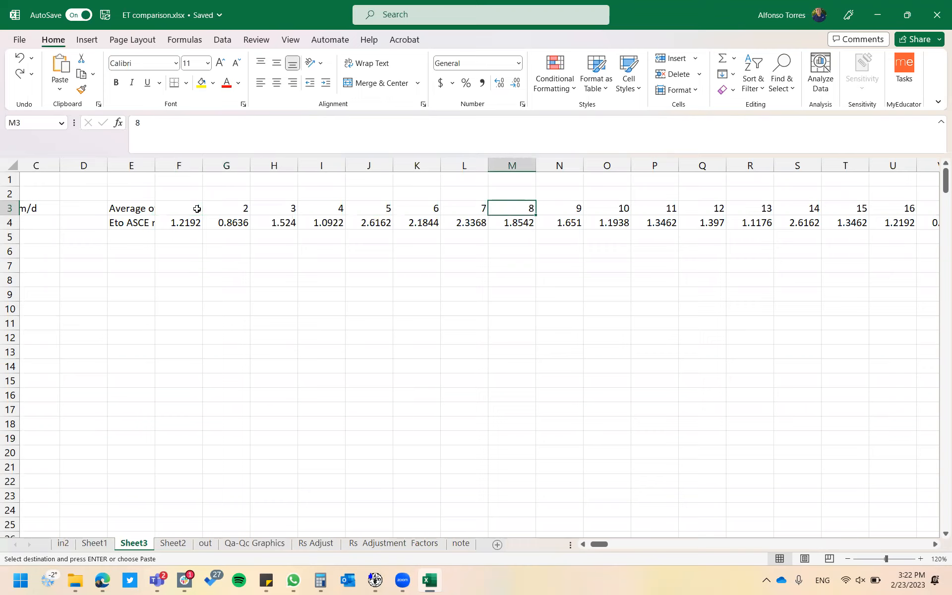
key(Right)
key(Right)
key(Right)
key(Right)
key(Right)
key(Right)
key(Right)
key(Right)
key(Right)
key(Right)
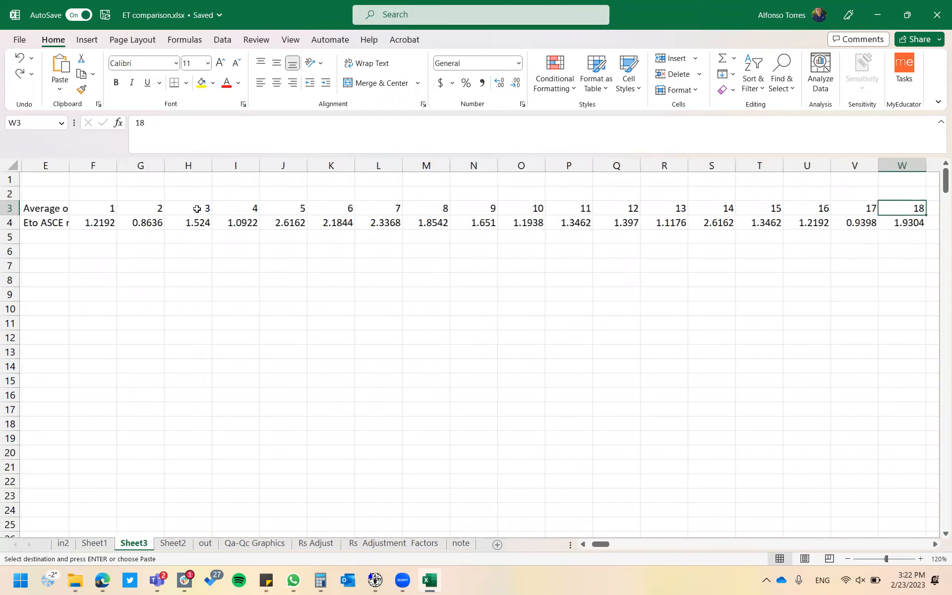
key(Right)
key(Right)
key(Right)
key(Right)
key(Right)
key(Right)
key(Right)
key(Right)
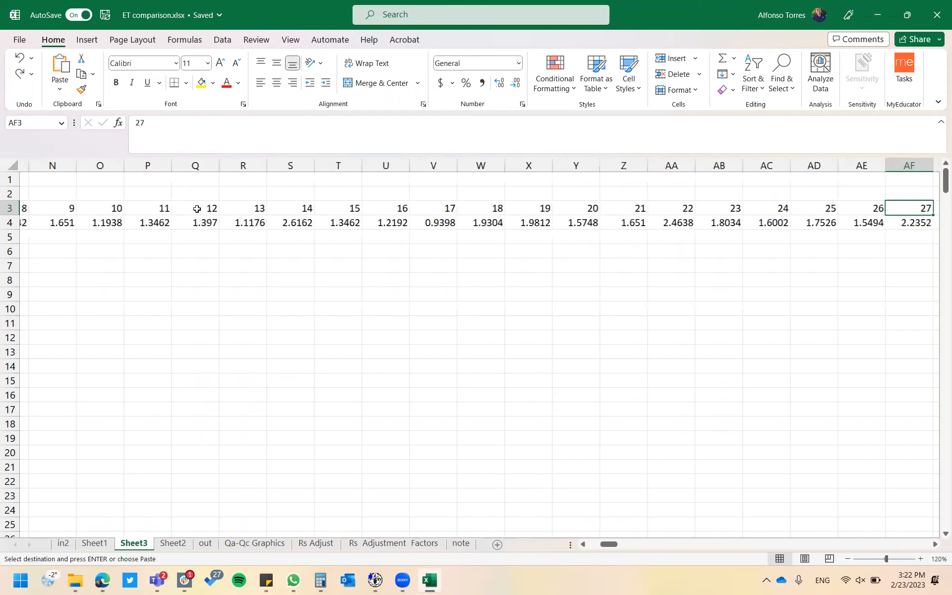
key(Right)
key(Right)
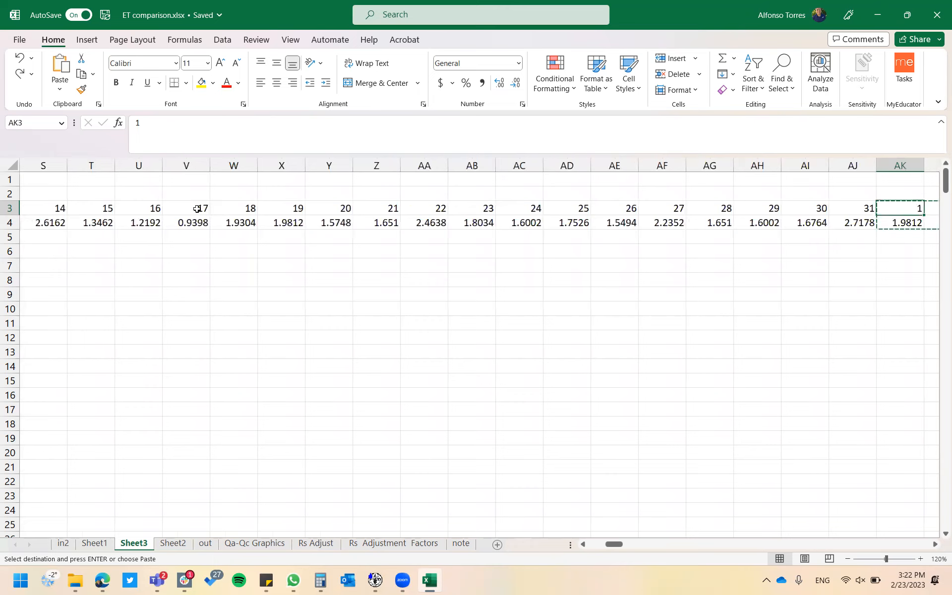
key(Right)
key(Right)
key(Right)
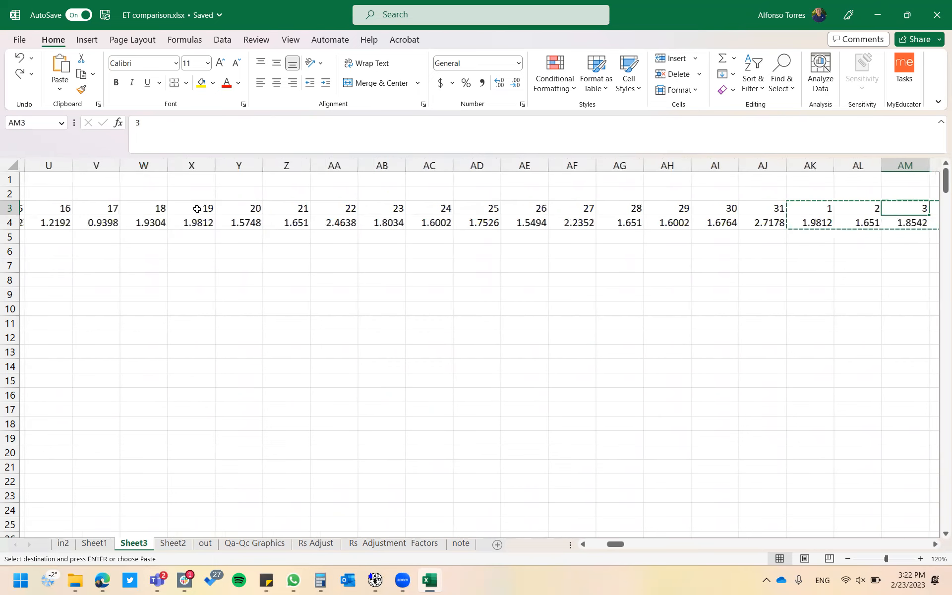
key(Left)
key(Left)
key(Escape)
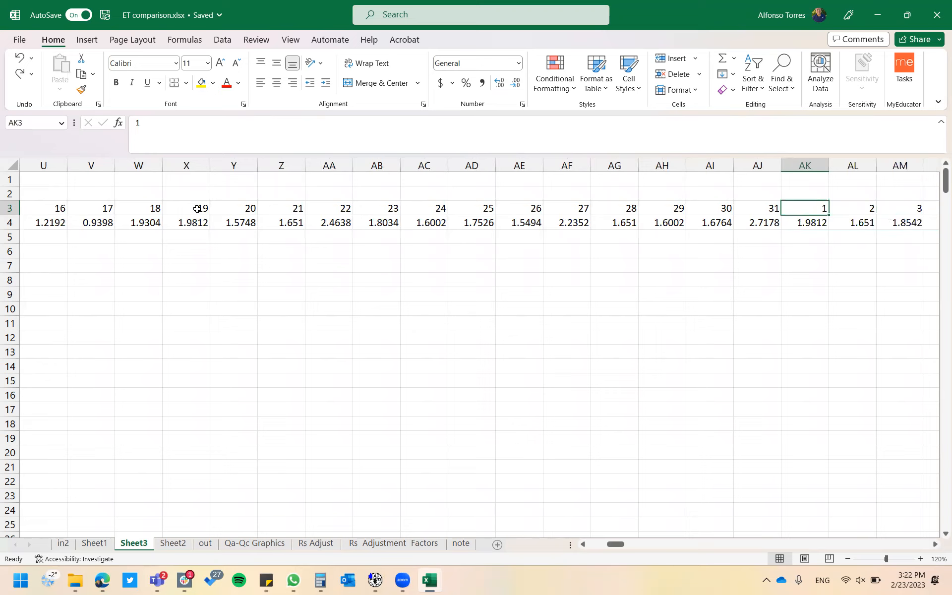
key(shift+Down)
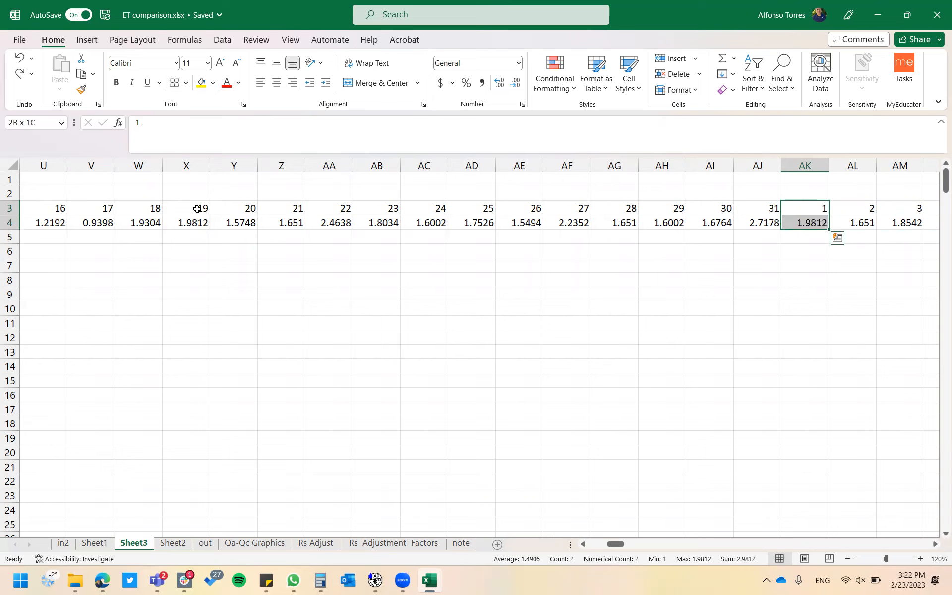
key(ctrl+shift+Right)
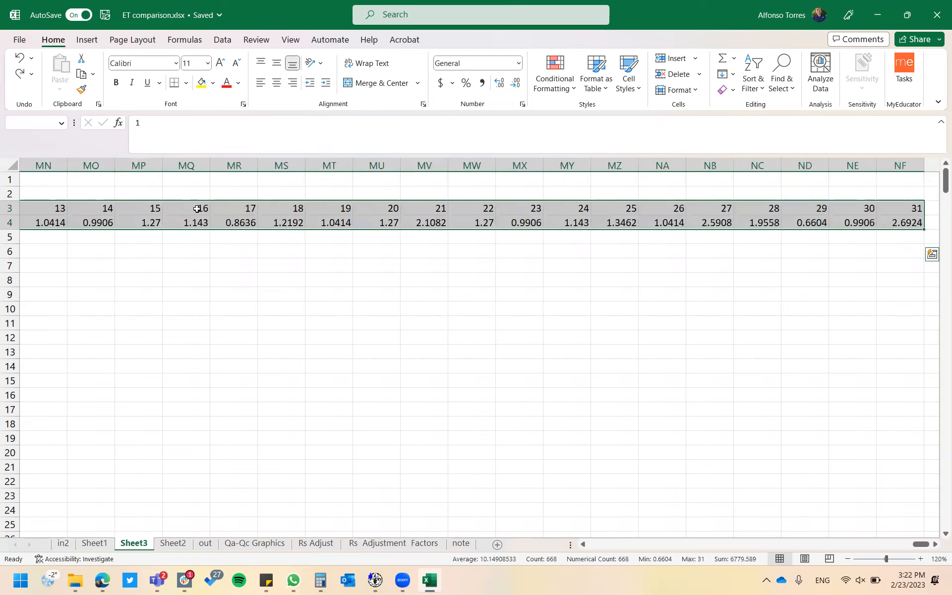
key(ctrl+c)
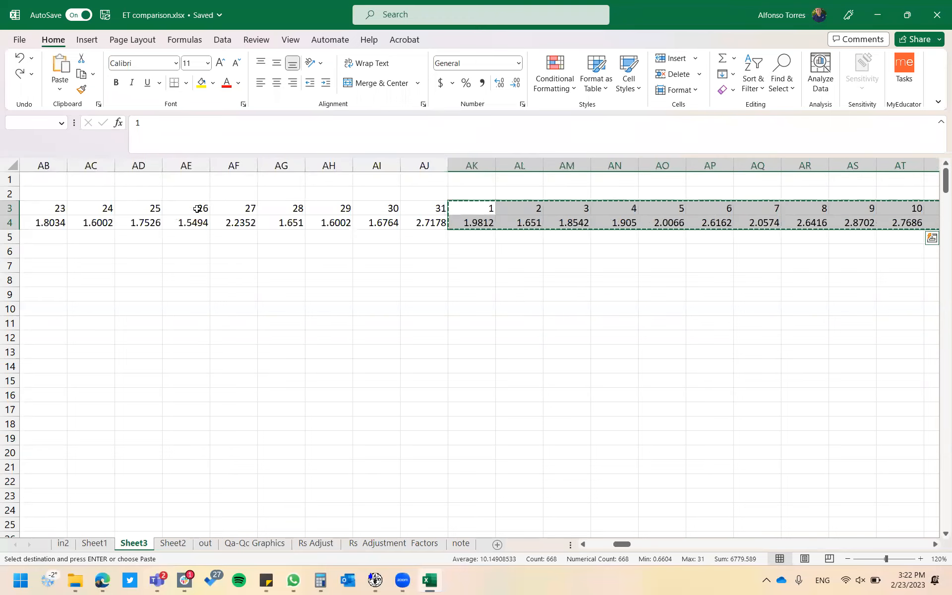
click(402, 223)
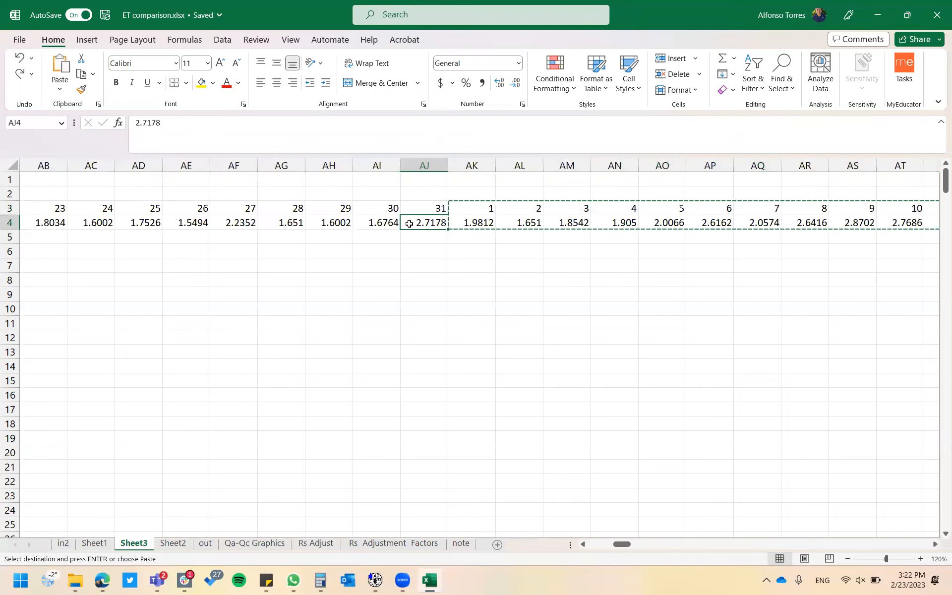
key(ctrl+Left)
key(Right)
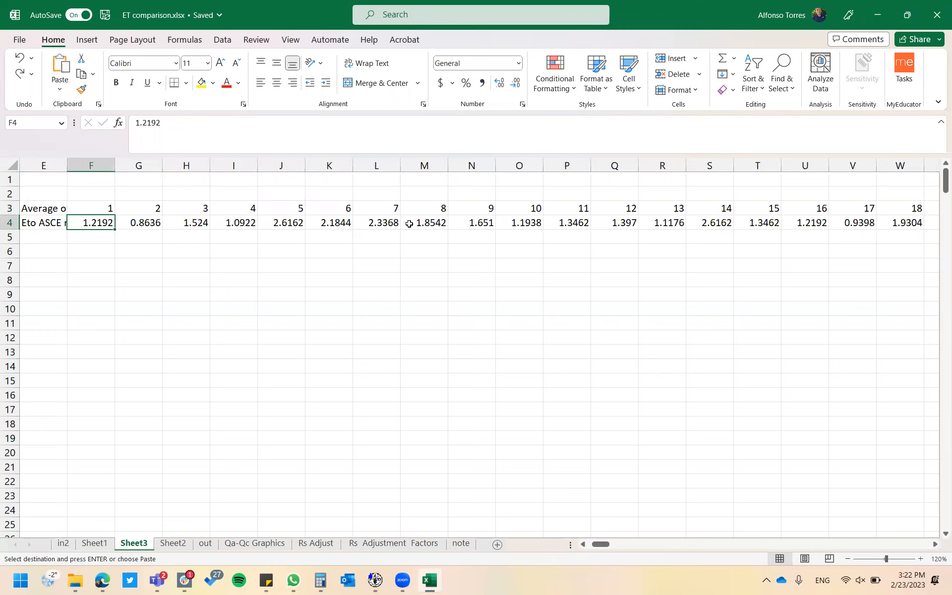
key(Down)
key(Return)
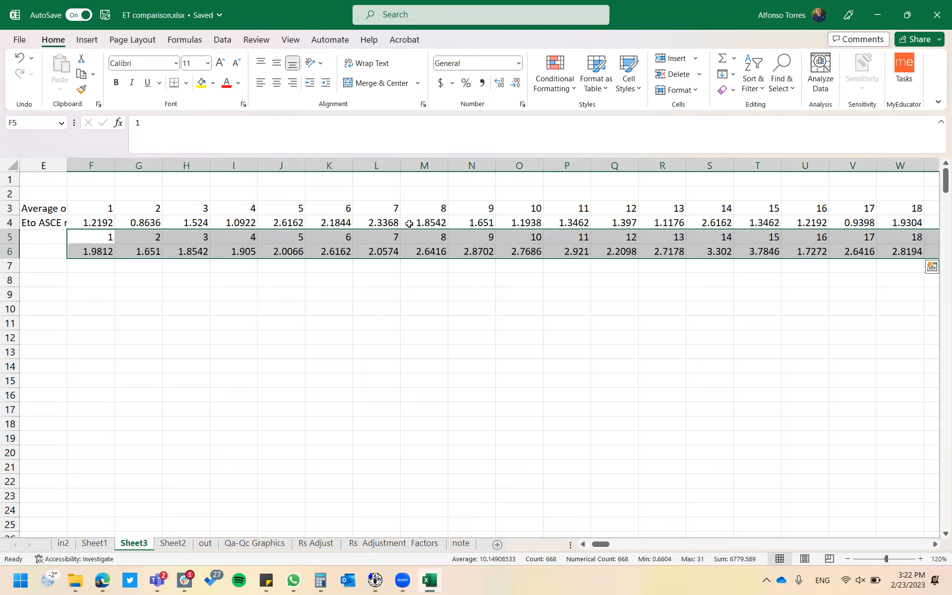
Cut the day and Eto values from the third month onward, AH5:MA6, and paste them below the second month at F7
key(Right)
key(Right)
key(Right)
key(Right)
key(Right)
key(Right)
key(Right)
key(Right)
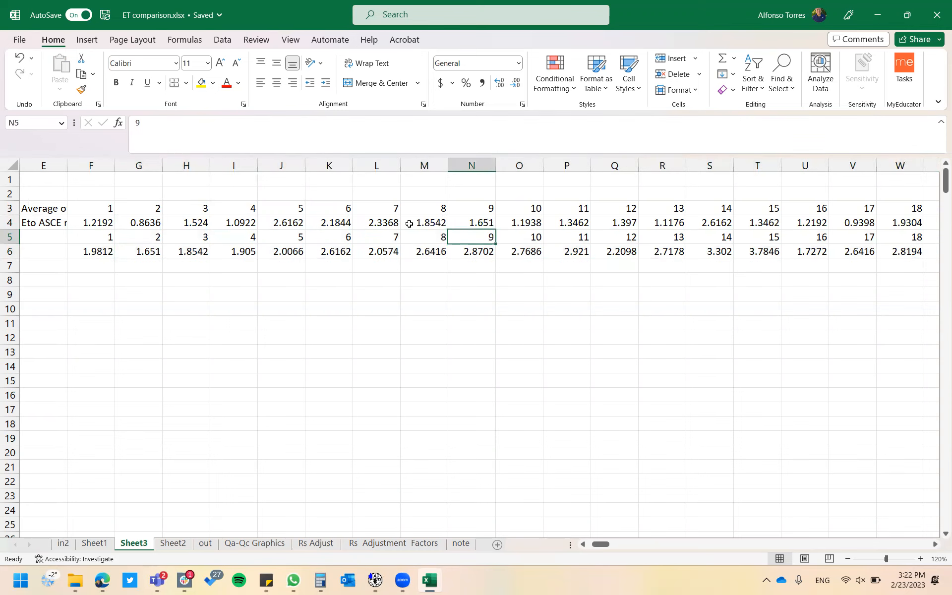
key(Right)
key(Right)
key(Right)
key(Right)
key(Right)
key(Right)
key(Right)
key(Right)
key(Right)
key(Right)
key(Right)
key(Right)
key(Right)
key(Right)
key(Right)
key(Right)
key(Right)
key(Right)
key(Right)
key(Right)
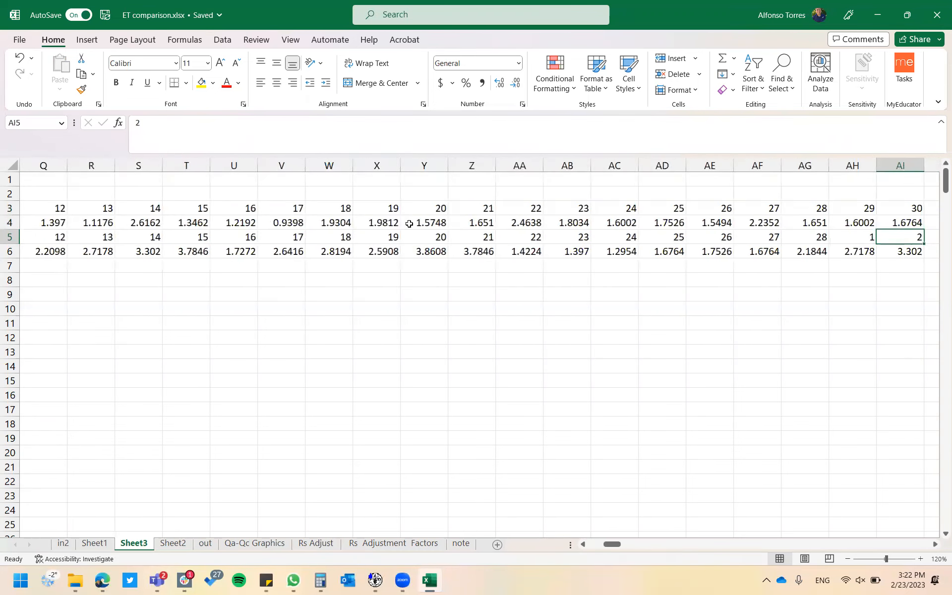
key(Left)
key(shift+Down)
key(ctrl+shift+Right)
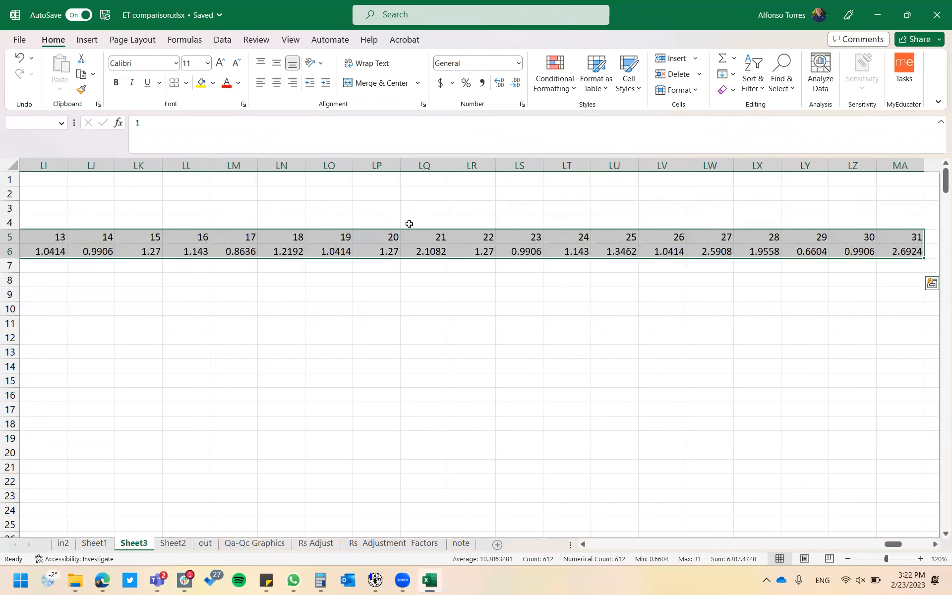
key(ctrl+c)
key(ctrl+BackSpace)
key(Down)
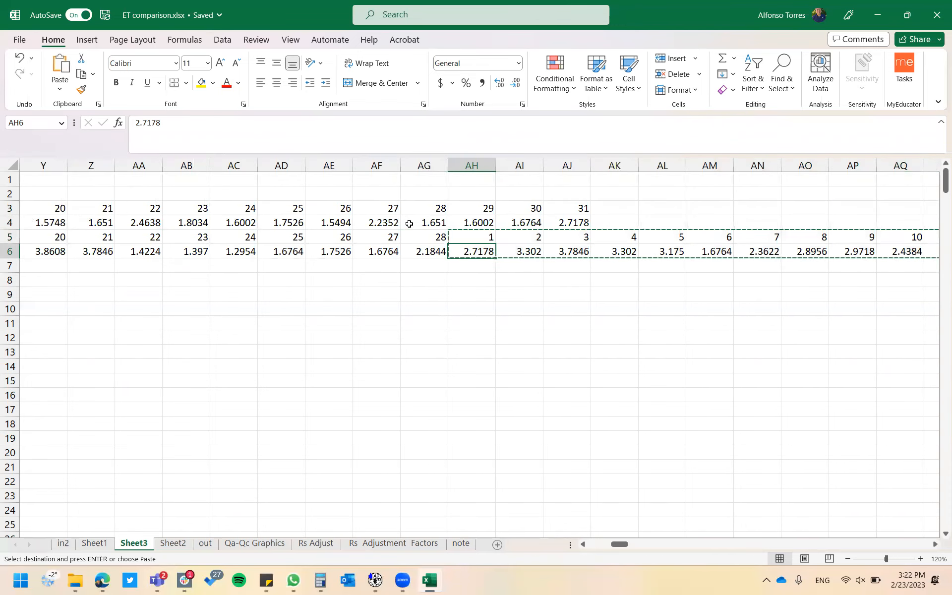
key(Left)
key(ctrl+Left)
key(Down)
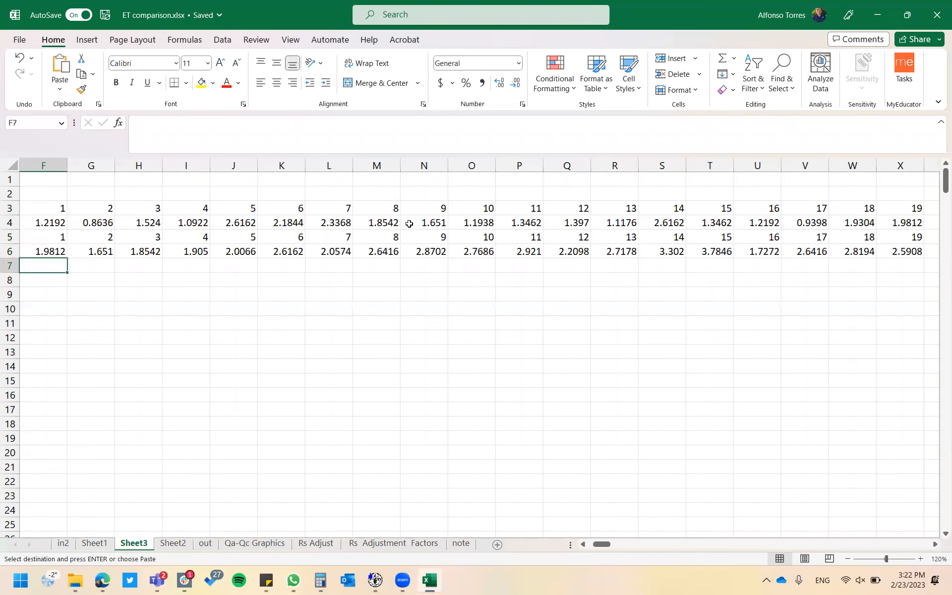
key(ctrl+v)
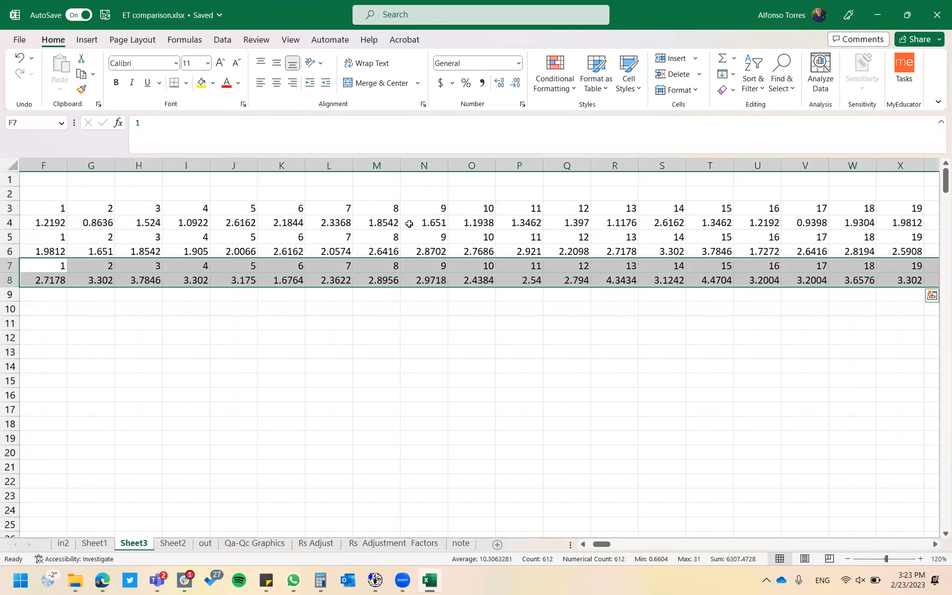
Cut the day and Eto values from the fourth month onward, AK7:KY8, and paste them below the third month at F9
key(Down)
key(Up)
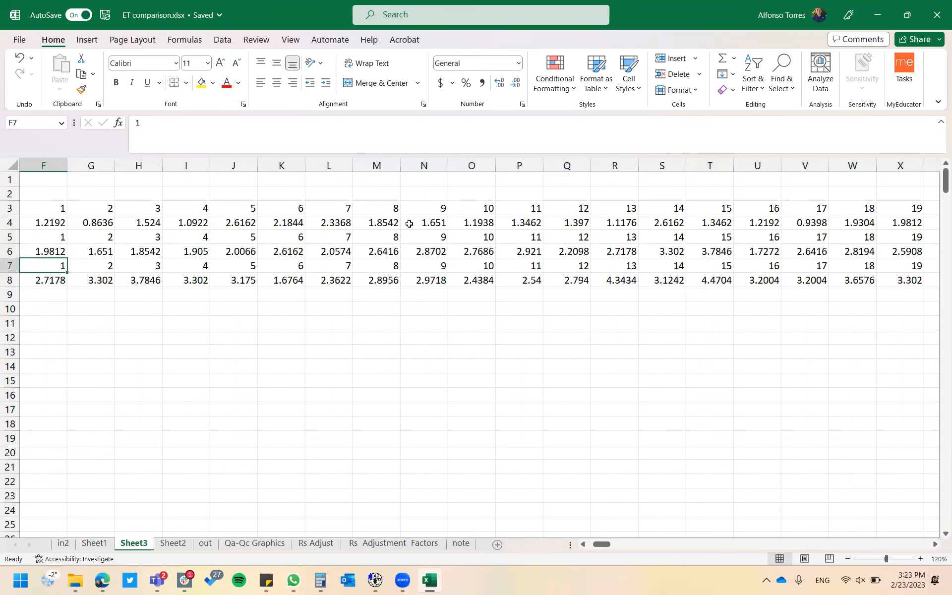
key(Up)
key(ctrl+Right)
key(Down)
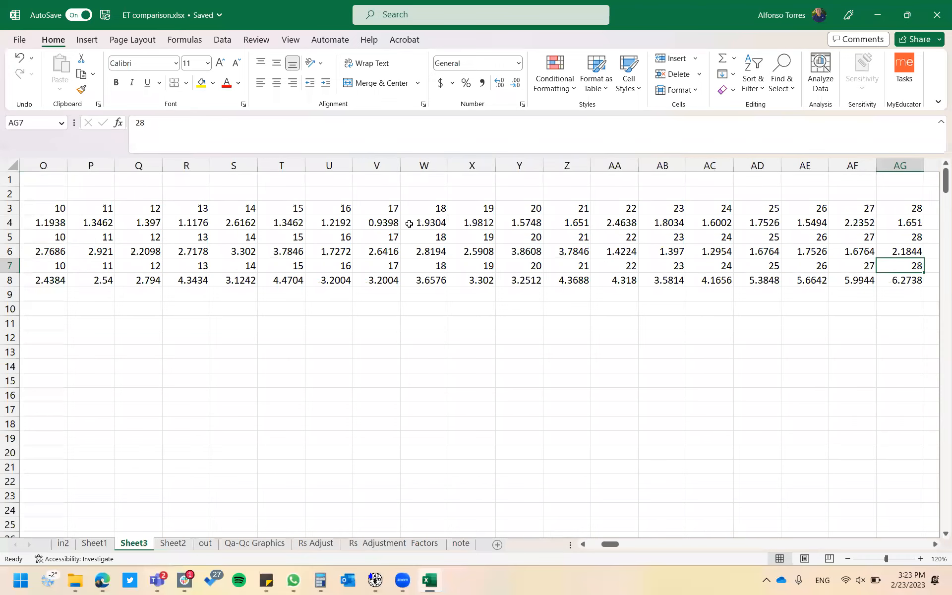
key(Right)
key(Right)
key(Right)
key(Right)
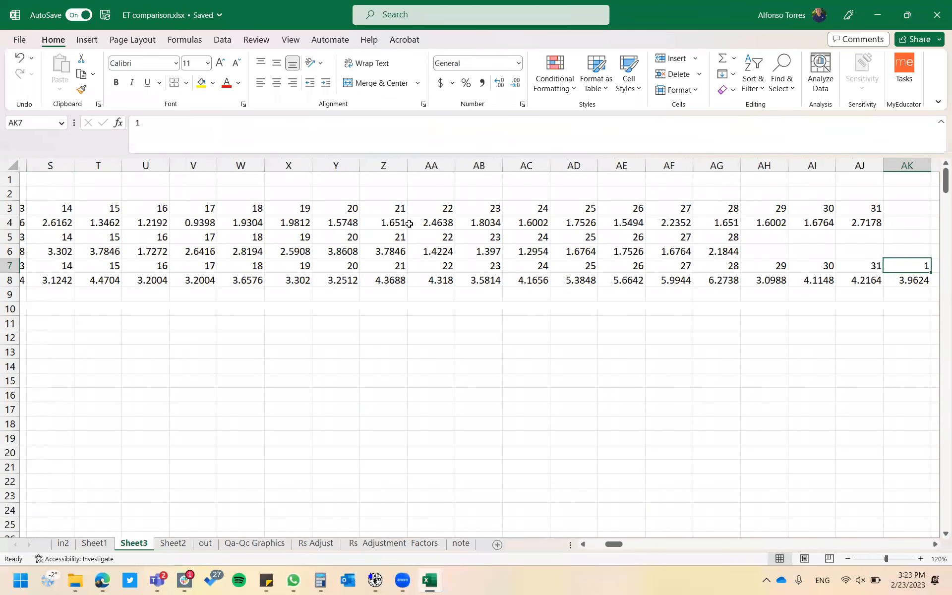
key(shift+Down)
key(ctrl+shift+Right)
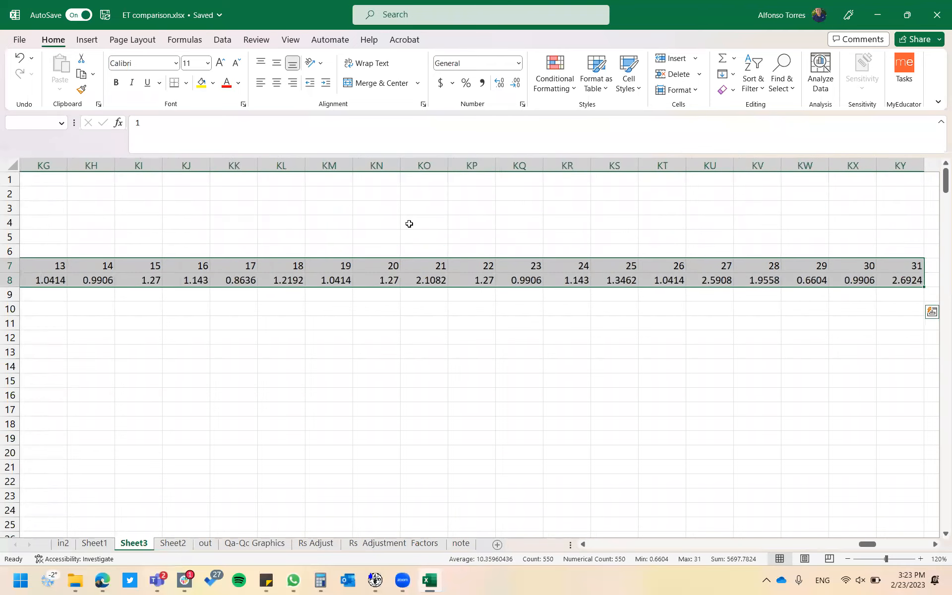
key(ctrl+c)
key(ctrl+BackSpace)
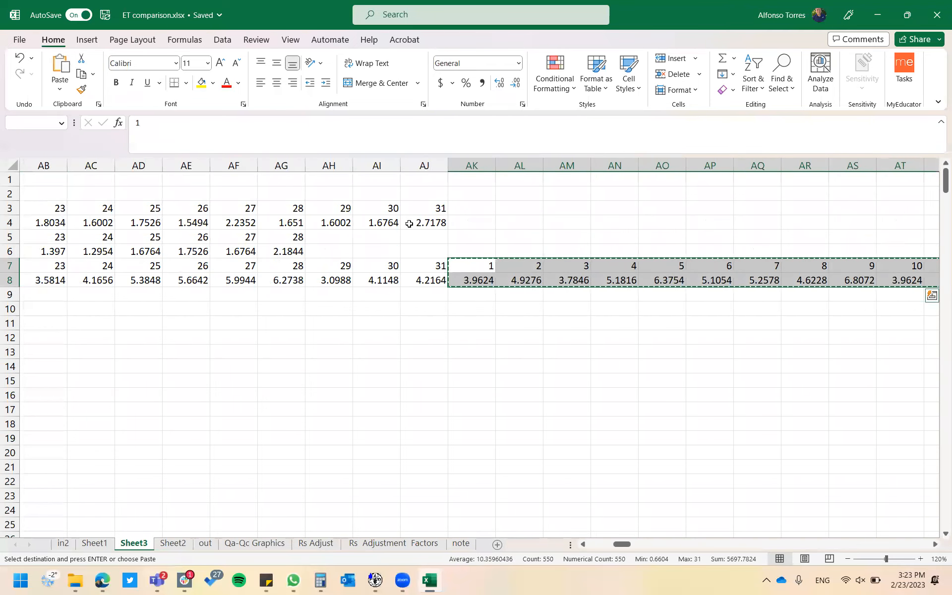
key(Left)
key(Left)
key(ctrl+Left)
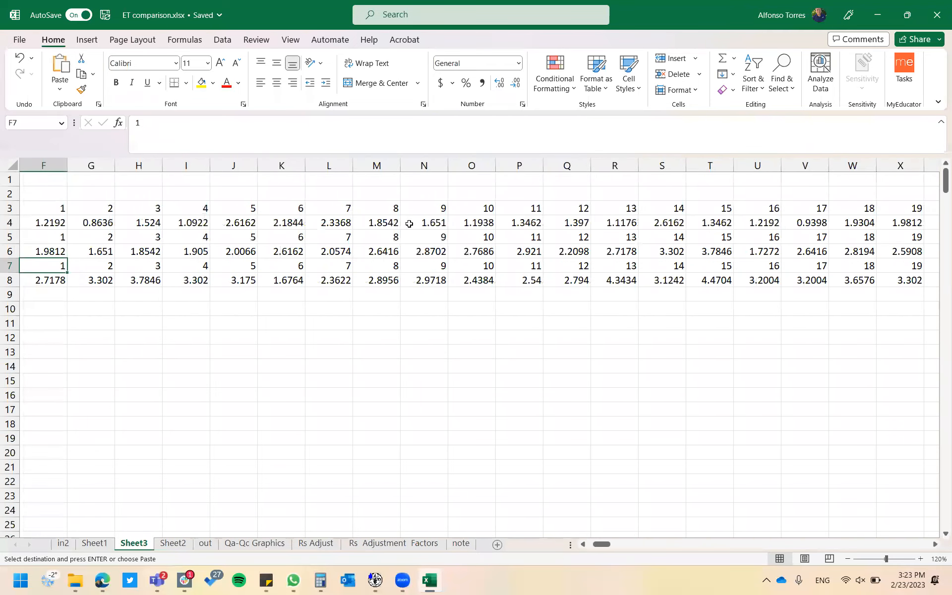
key(Down)
key(Down)
key(ctrl+v)
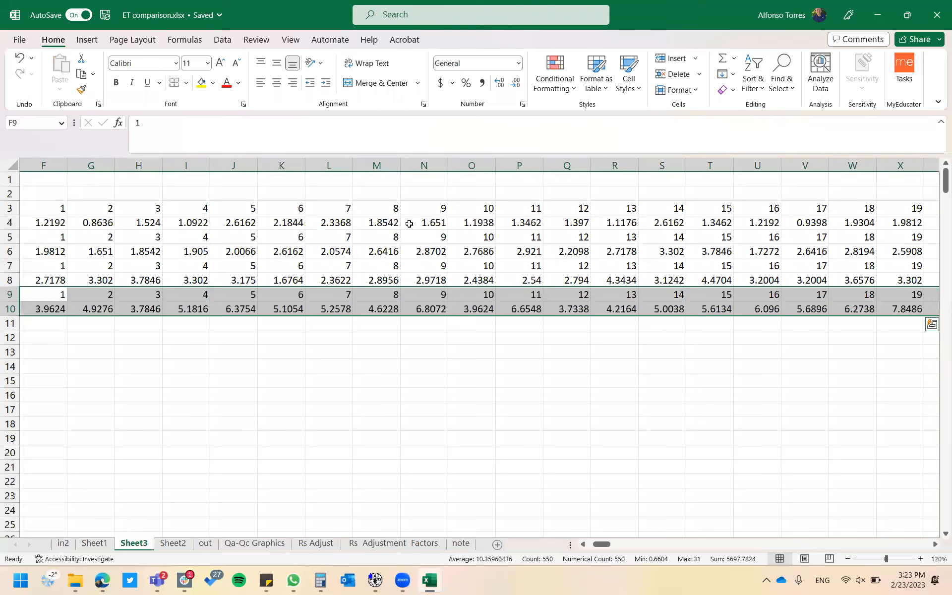
Cut the day and Eto values from the fifth month onward, AJ9:JT10, and paste them below the fourth month at F11
key(Up)
key(ctrl+Right)
key(Down)
key(shift+Down)
key(ctrl+shift+Right)
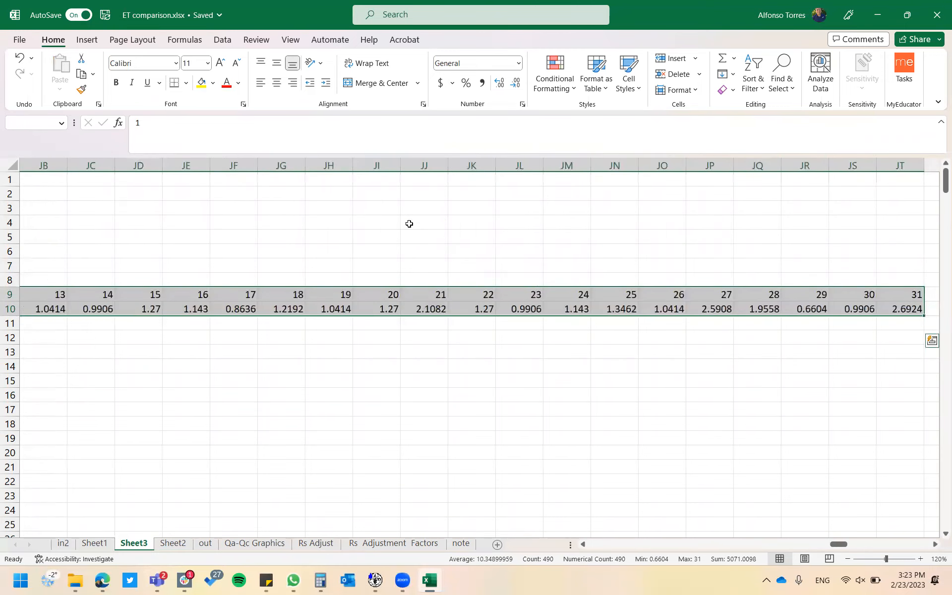
key(ctrl+x)
key(Left)
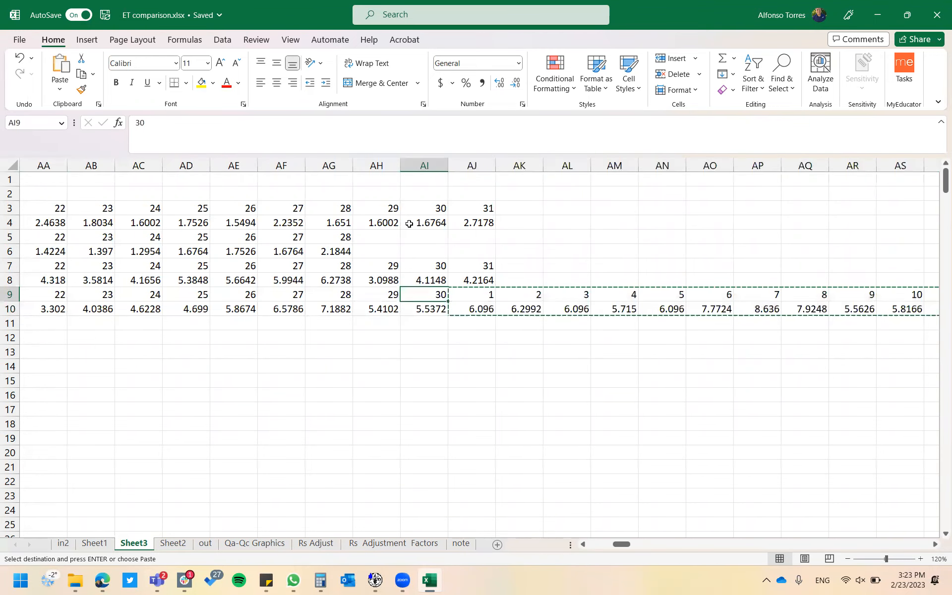
key(ctrl+Left)
key(Down)
key(Down)
key(ctrl+v)
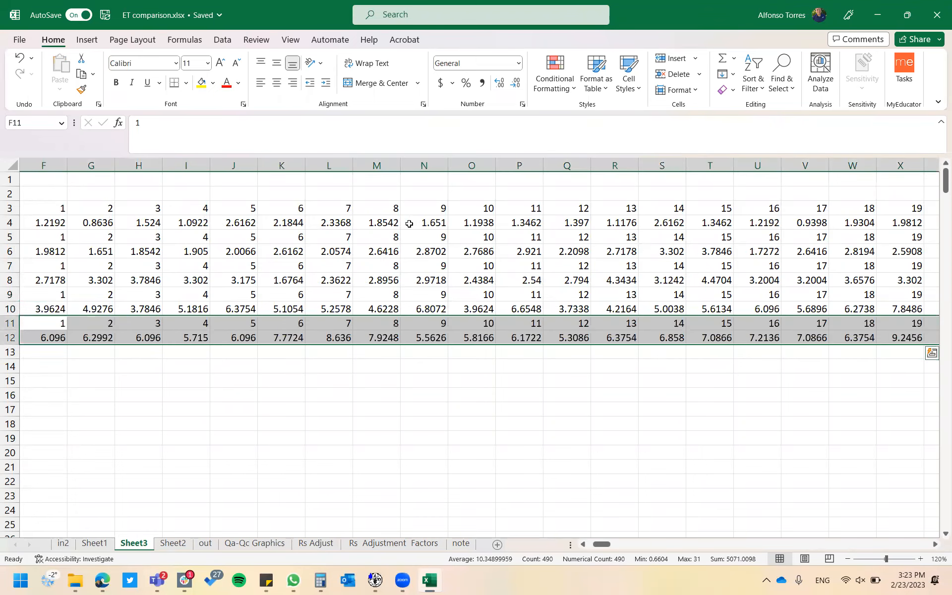
Cut the day and Eto values from the sixth month onward, AK11:IP12, and paste them below the fifth month at F13
key(Up)
key(ctrl+Right)
key(Right)
key(Right)
key(Down)
key(shift+Down)
key(ctrl+shift+Right)
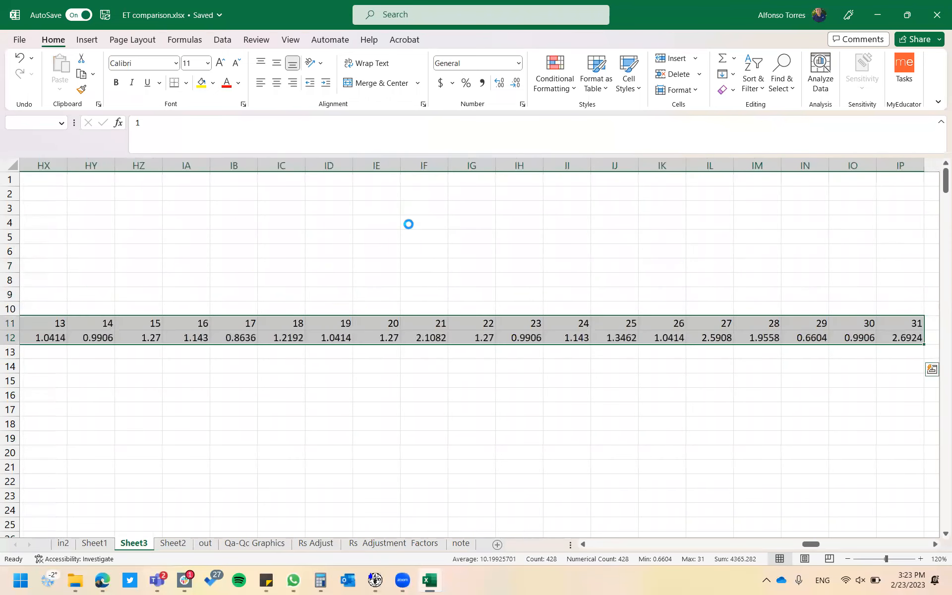
key(ctrl+c)
key(Left)
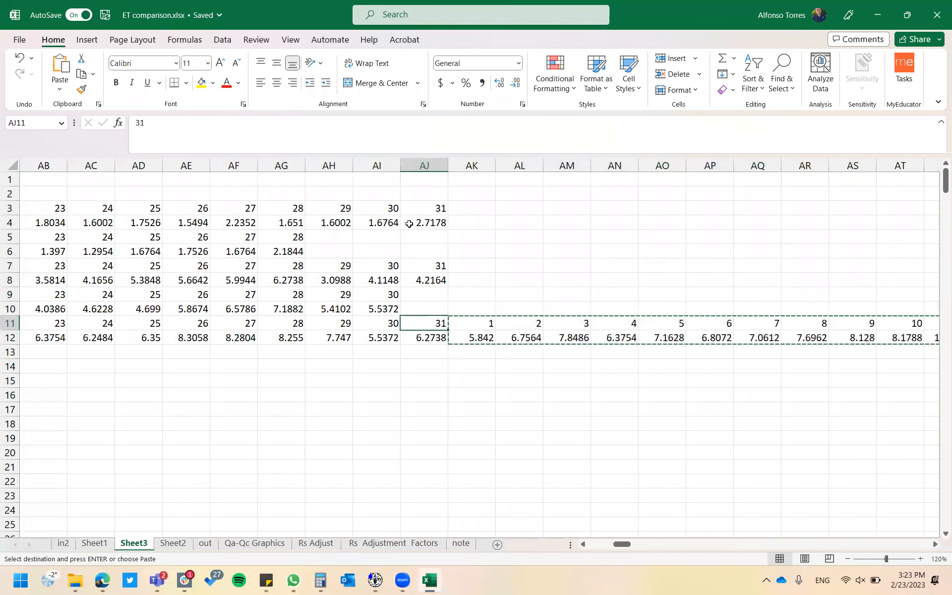
key(ctrl+Left)
key(Down)
key(Down)
key(Return)
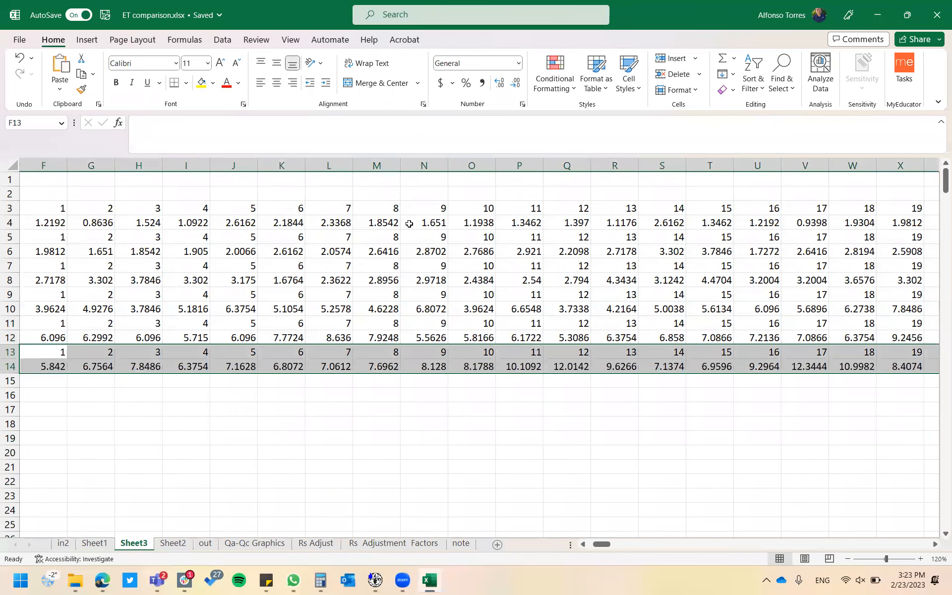
Cut the day and Eto values from the seventh month onward, AJ13:HK14, and paste them below the sixth month at F15
key(Up)
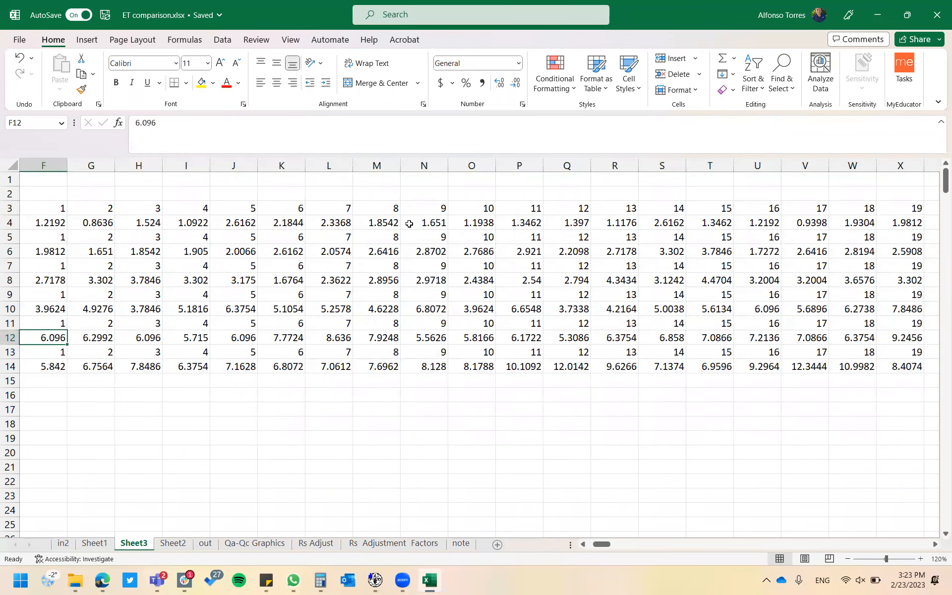
key(ctrl+Right)
key(Down)
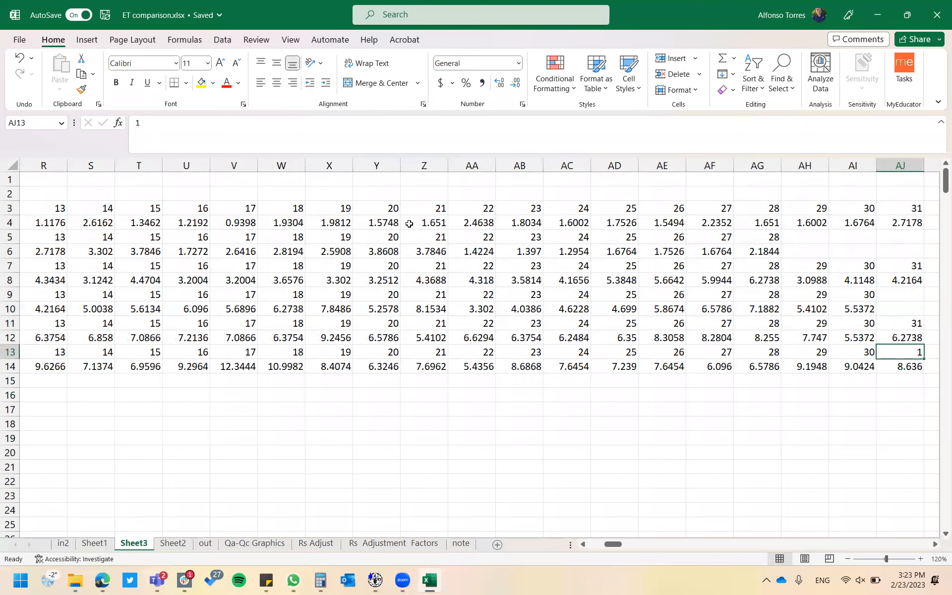
key(shift+Down)
key(ctrl+shift+Right)
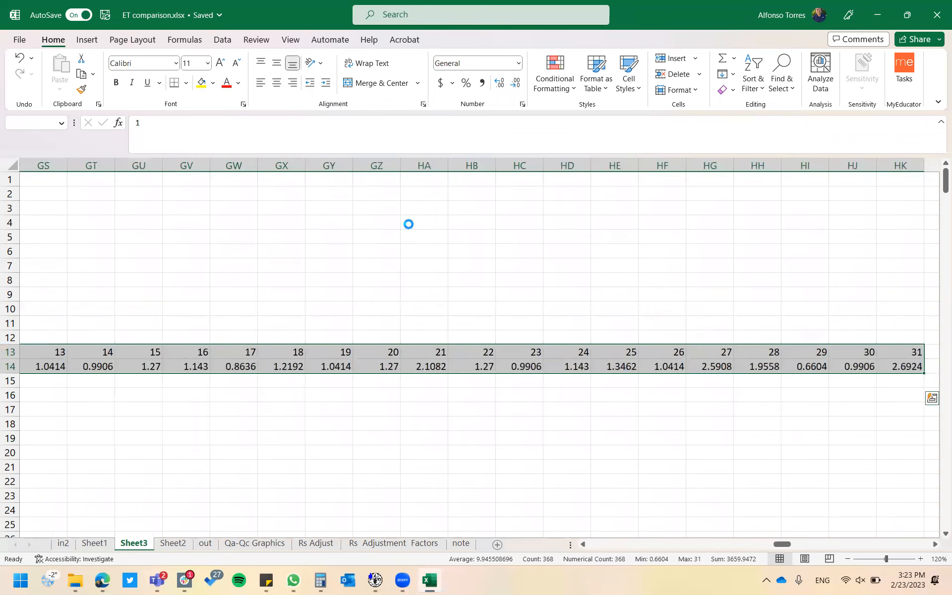
key(ctrl+c)
key(ctrl+BackSpace)
key(Left)
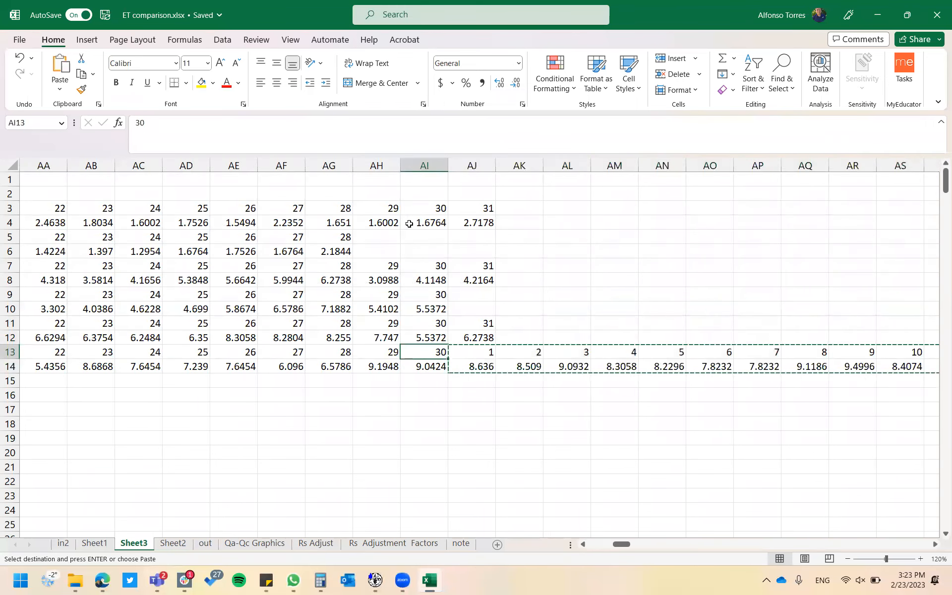
key(Down)
key(ctrl+Left)
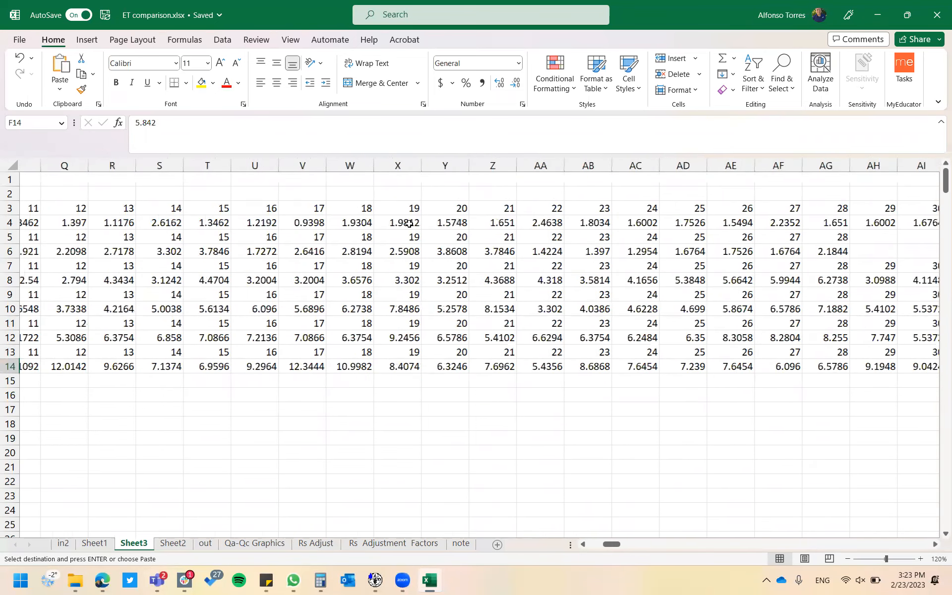
key(Down)
key(Return)
Cut the day and Eto values from the eighth month onward, AK15:GG16, and paste them below the seventh month at F17
key(Up)
key(Down)
key(Up)
key(ctrl+Right)
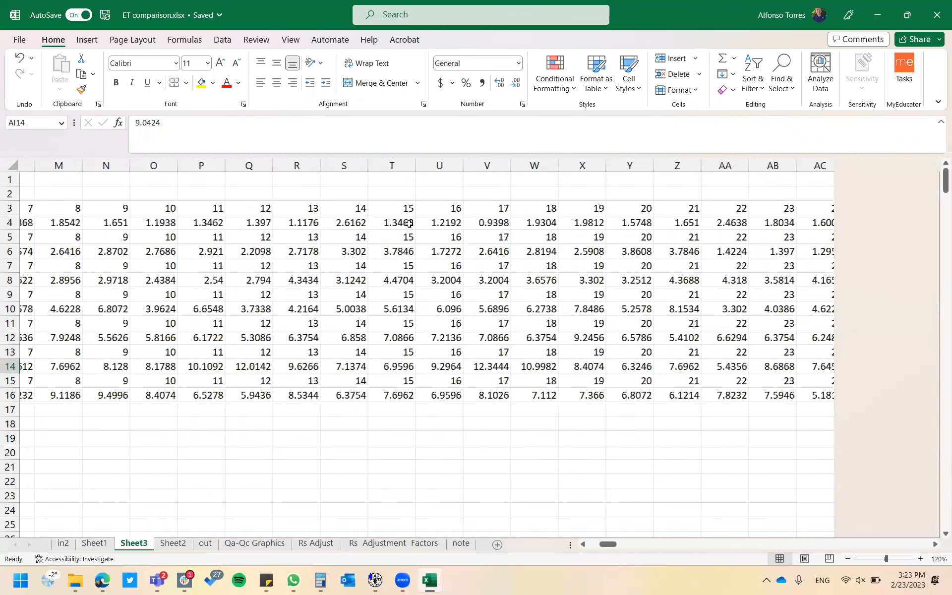
key(Right)
key(Down)
key(Right)
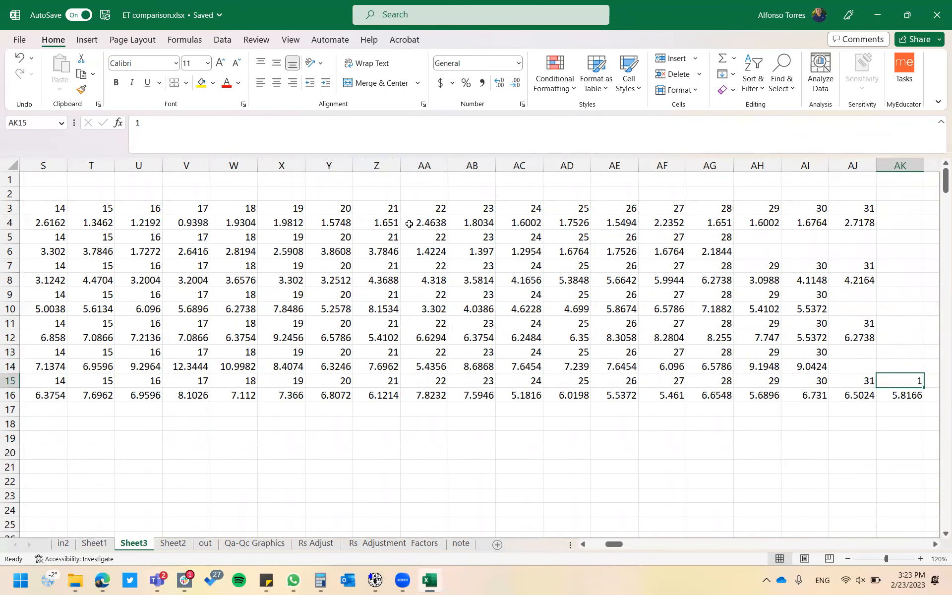
key(shift+Down)
key(ctrl+shift+Right)
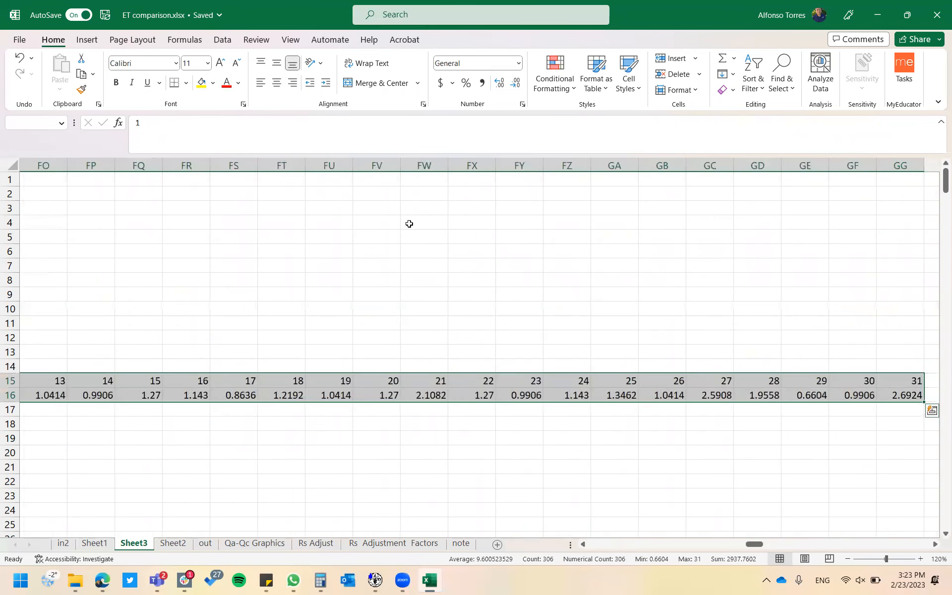
key(ctrl+c)
key(Left)
key(Left)
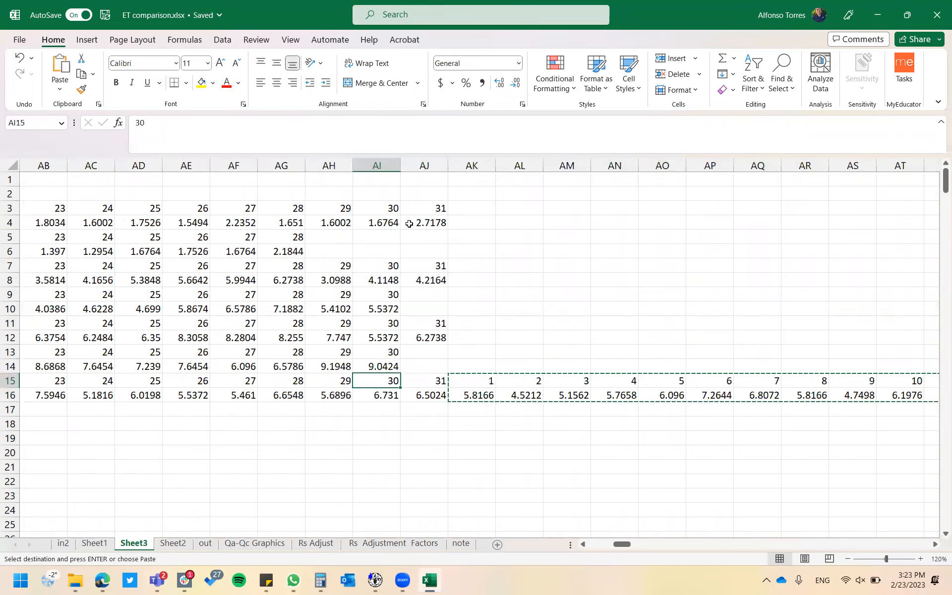
key(ctrl+Left)
key(Down)
key(Down)
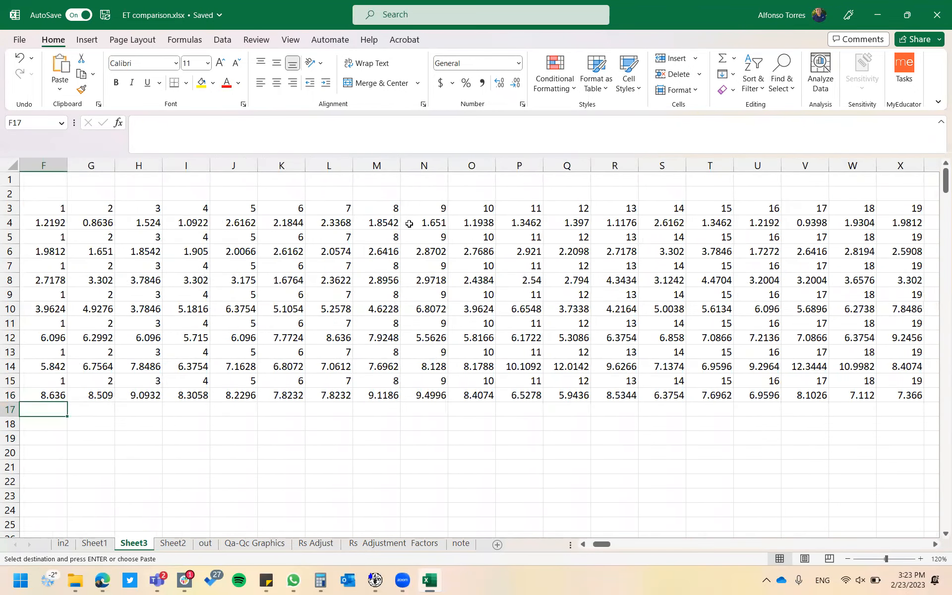
key(ctrl+v)
Cut the day and Eto values from the ninth month onward, starting at AK17, and paste them below the eighth month at F19
key(Up)
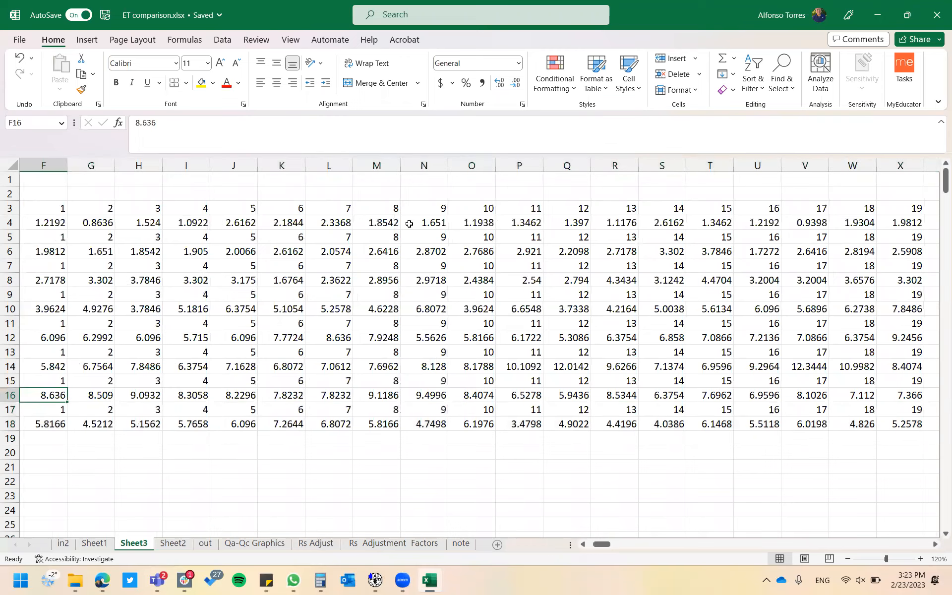
key(ctrl+Right)
key(Right)
key(Down)
key(shift+Down)
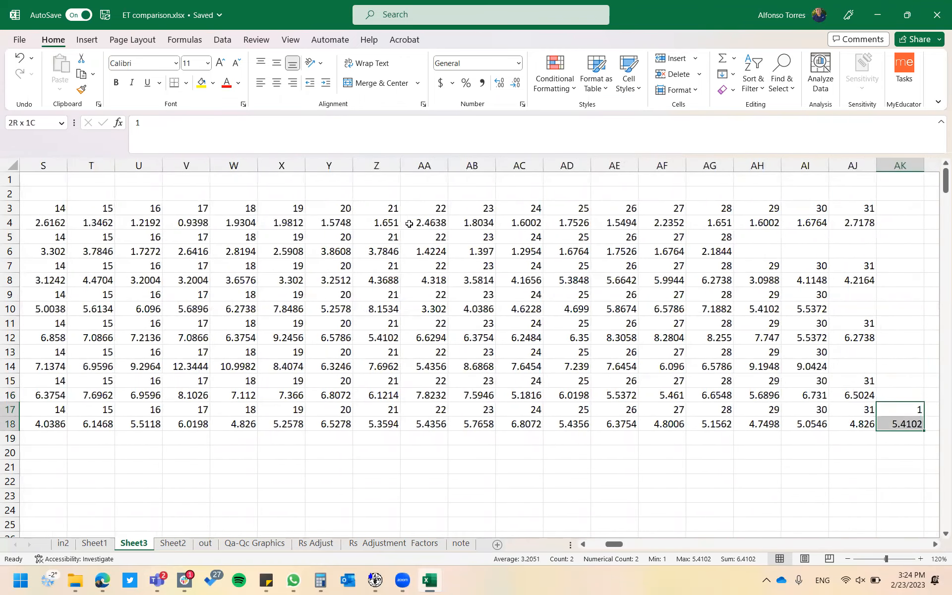
key(ctrl+shift+Right)
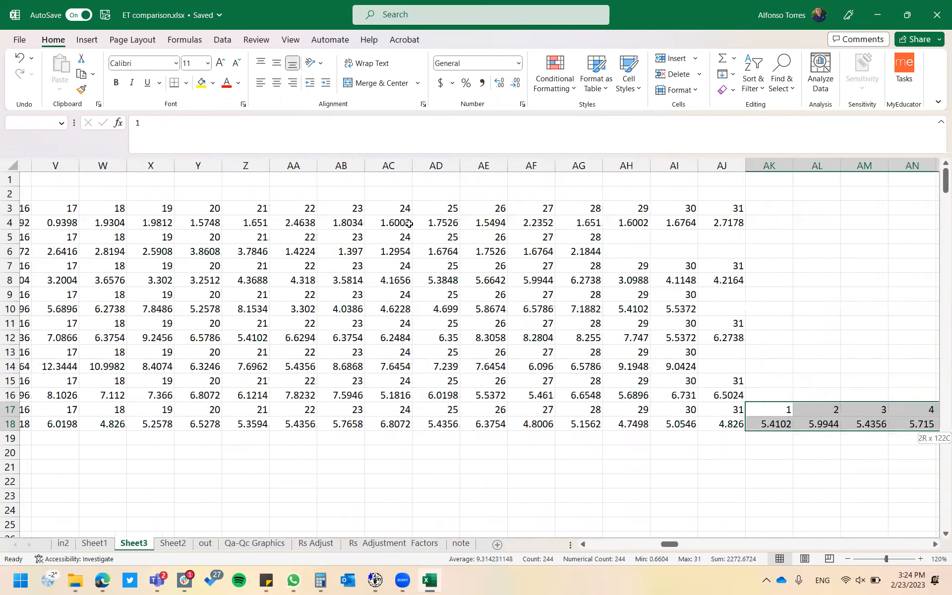
key(ctrl+c)
key(ctrl+BackSpace)
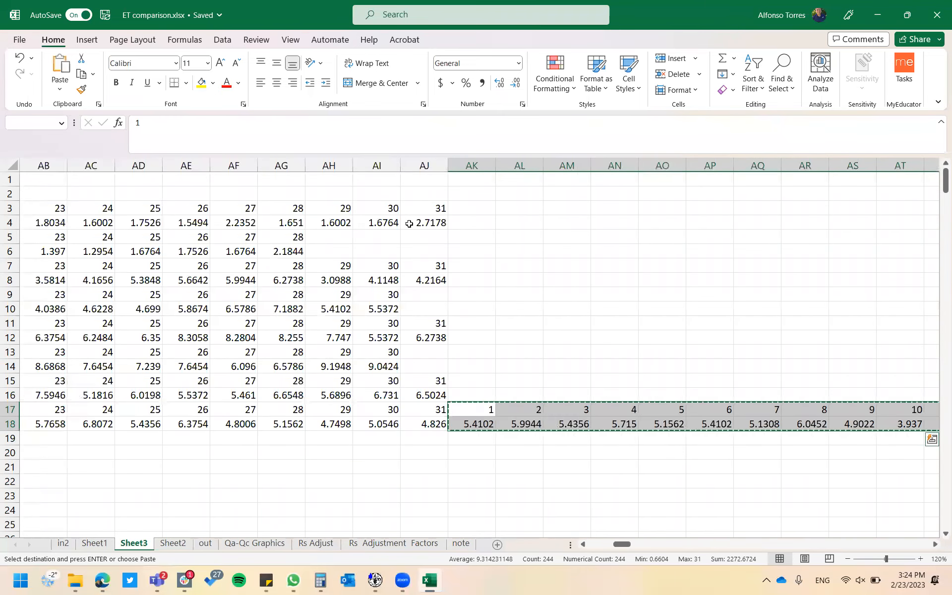
key(Left)
key(Left)
key(ctrl+Left)
key(Down)
key(Down)
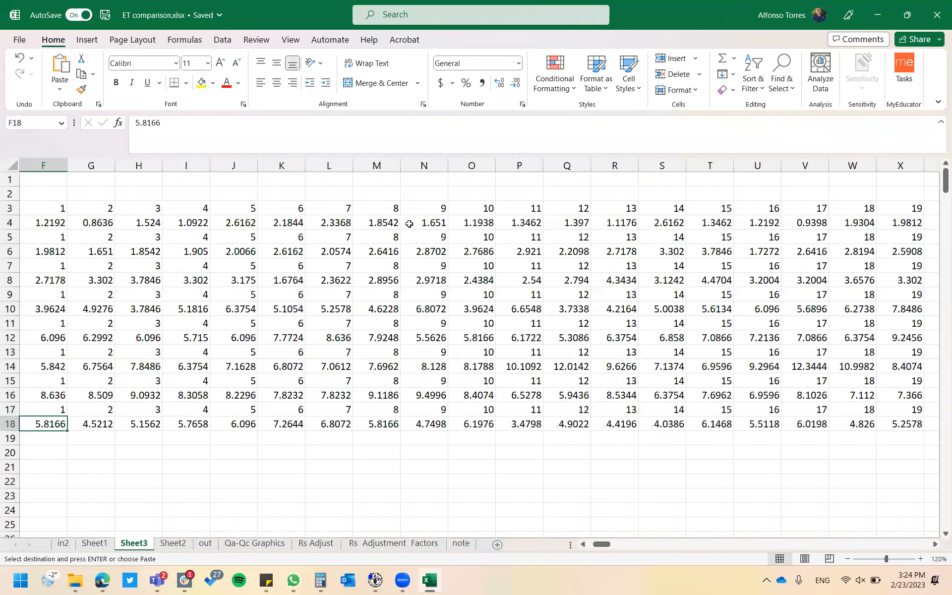
key(Return)
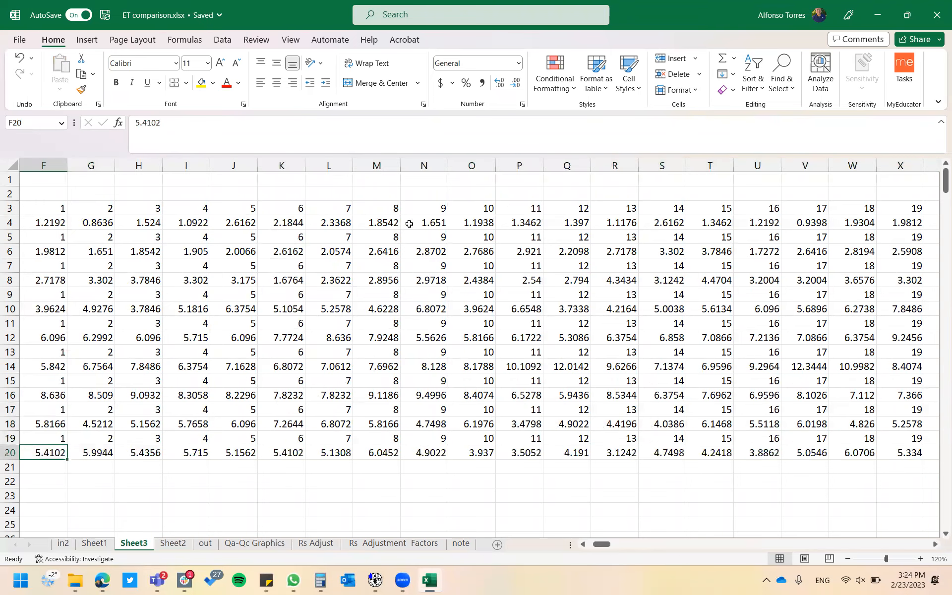
Cut the day and Eto values from the tenth month onward, starting at AJ19, and paste them below the ninth month at F21
key(Up)
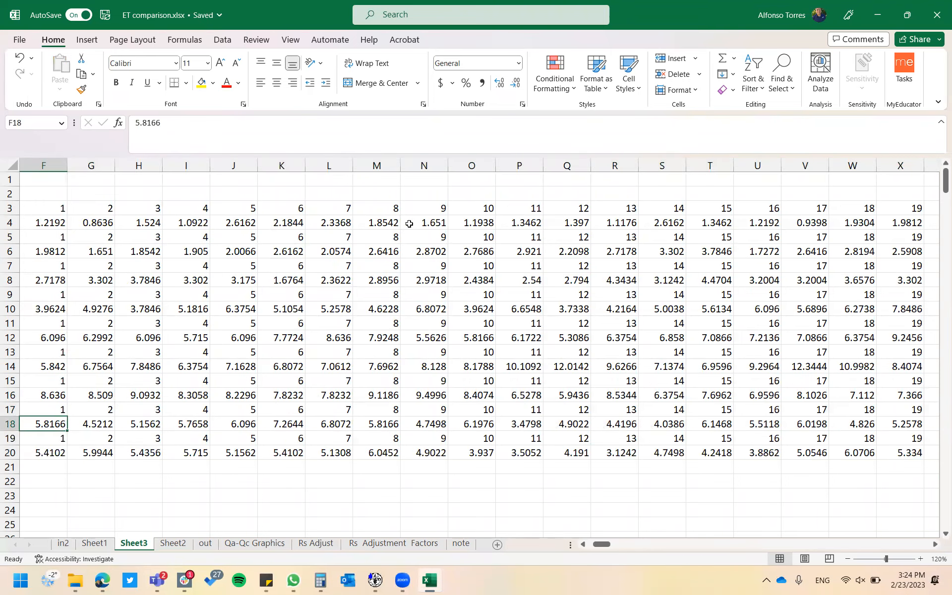
key(ctrl+Right)
key(Down)
key(shift+Down)
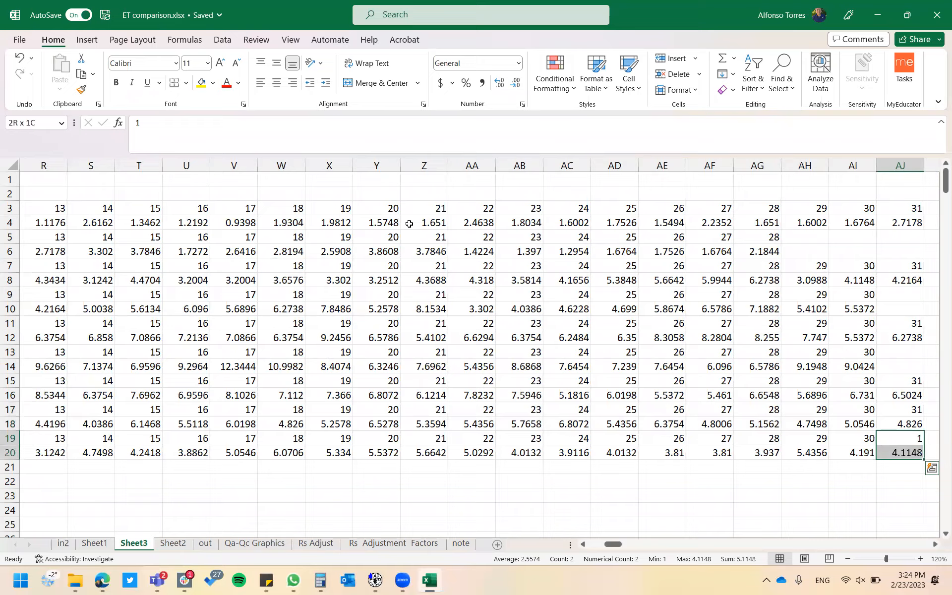
key(ctrl+shift+Right)
key(ctrl+c)
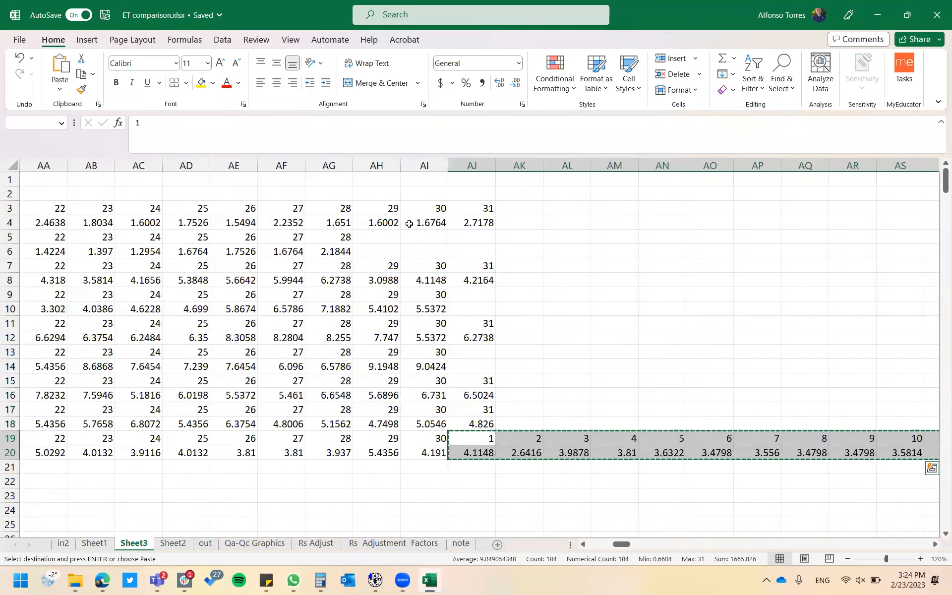
key(Left)
key(ctrl+Left)
key(Down)
key(Down)
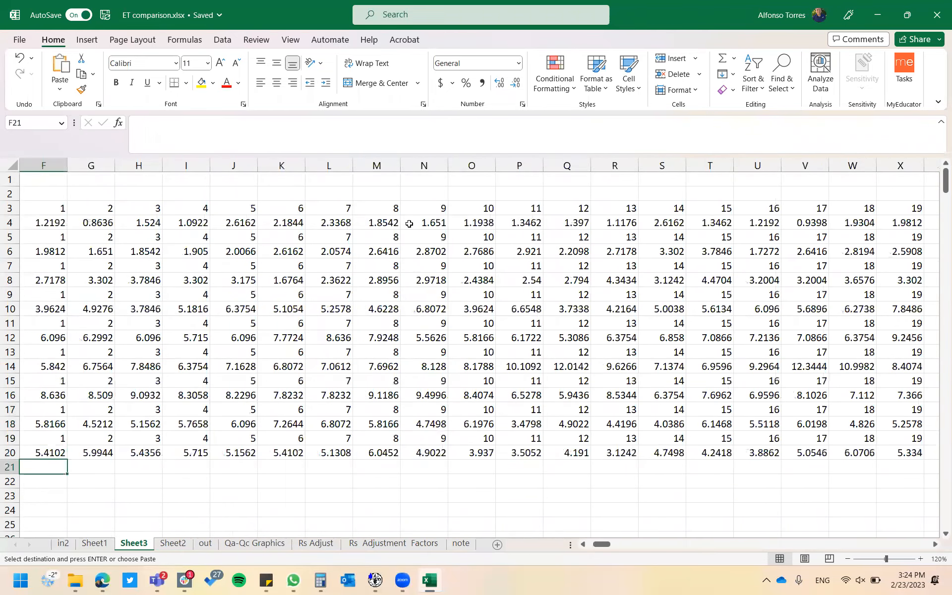
key(Return)
Cut the day and Eto values from the eleventh month onward, starting at AK21, and paste them below the tenth month at F23
key(Up)
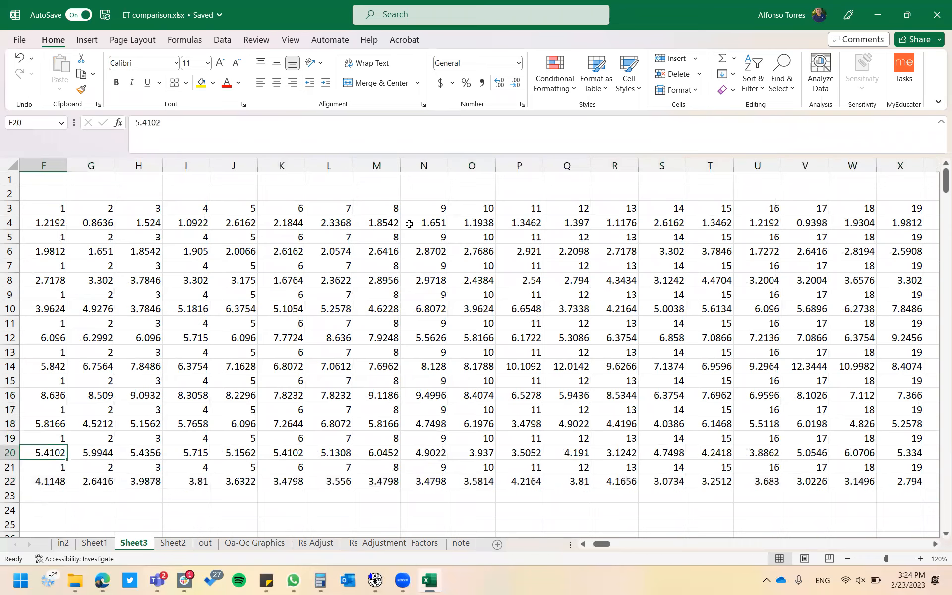
key(ctrl+Right)
key(Right)
key(Right)
key(Down)
key(shift+Down)
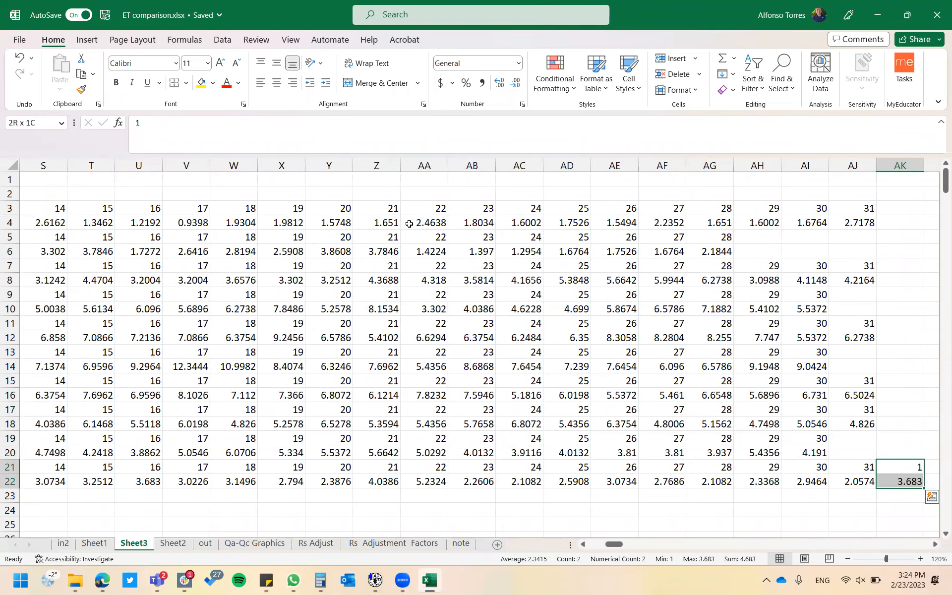
key(ctrl+shift+Right)
key(ctrl+c)
key(ctrl+BackSpace)
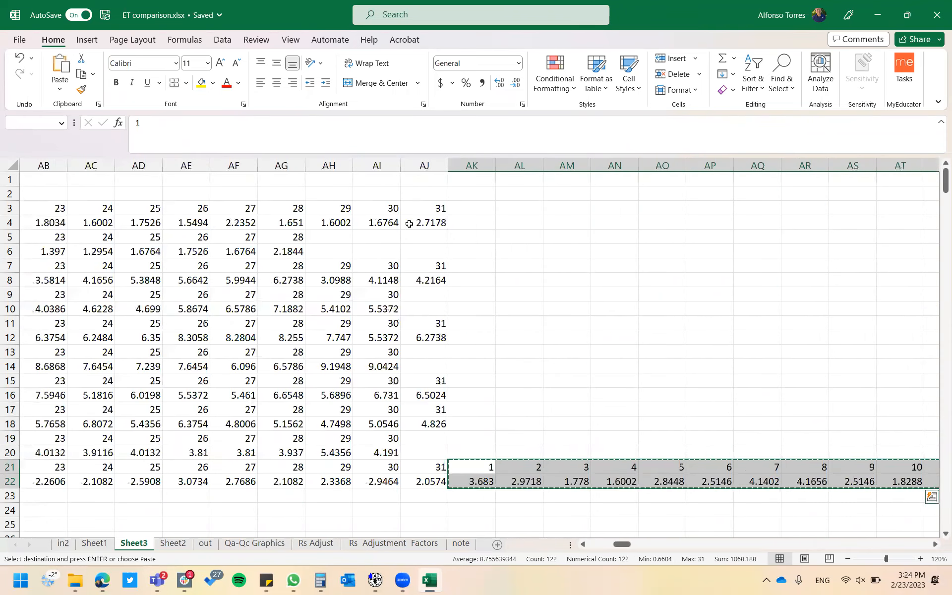
key(Up)
key(ctrl+Left)
key(ctrl+Left)
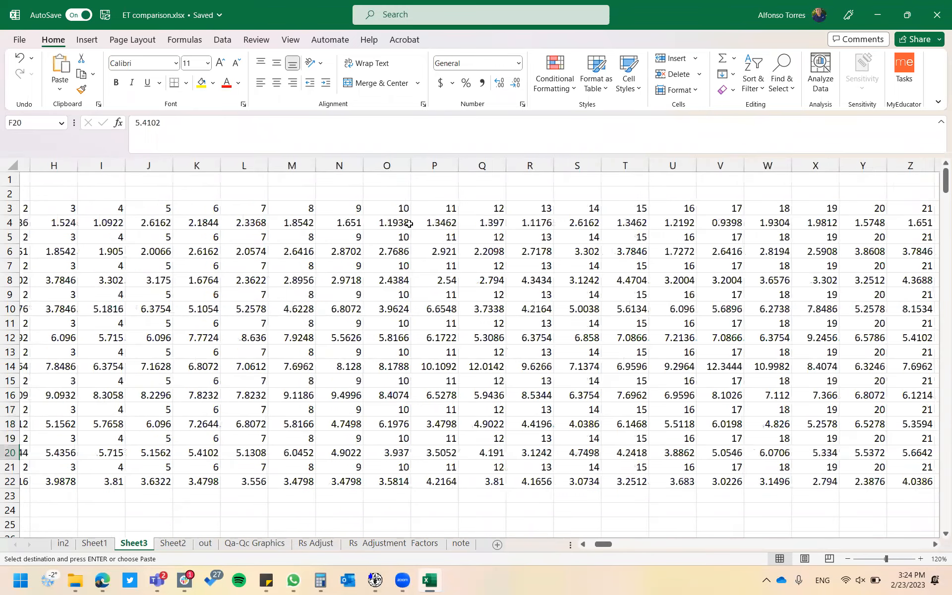
key(Down)
key(Down)
key(Down)
key(Return)
Cut the twelfth month's day and Eto values, AJ23:BN24, and paste them below the eleventh month at F25
key(Down)
key(Up)
key(Up)
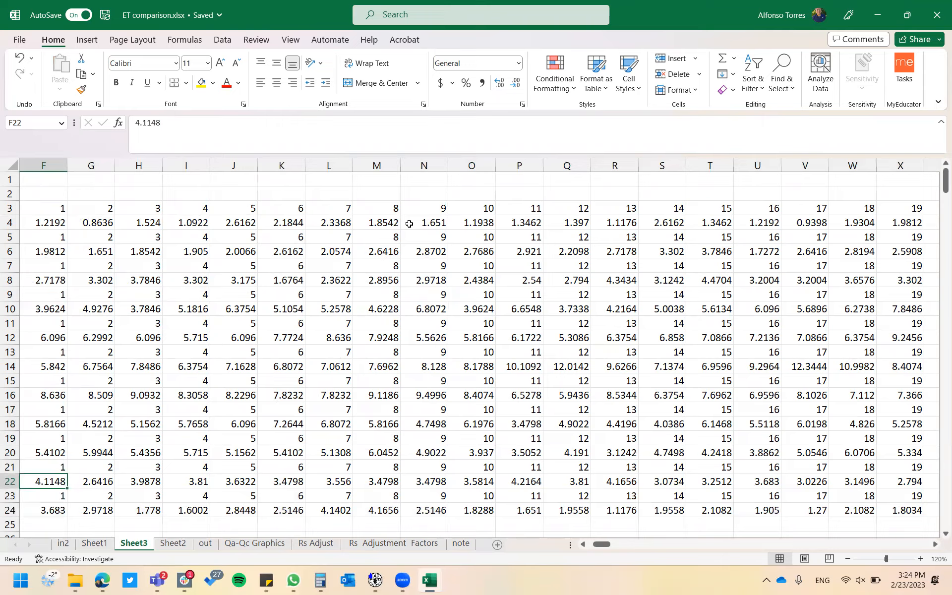
key(ctrl+Right)
key(Down)
key(shift+Down)
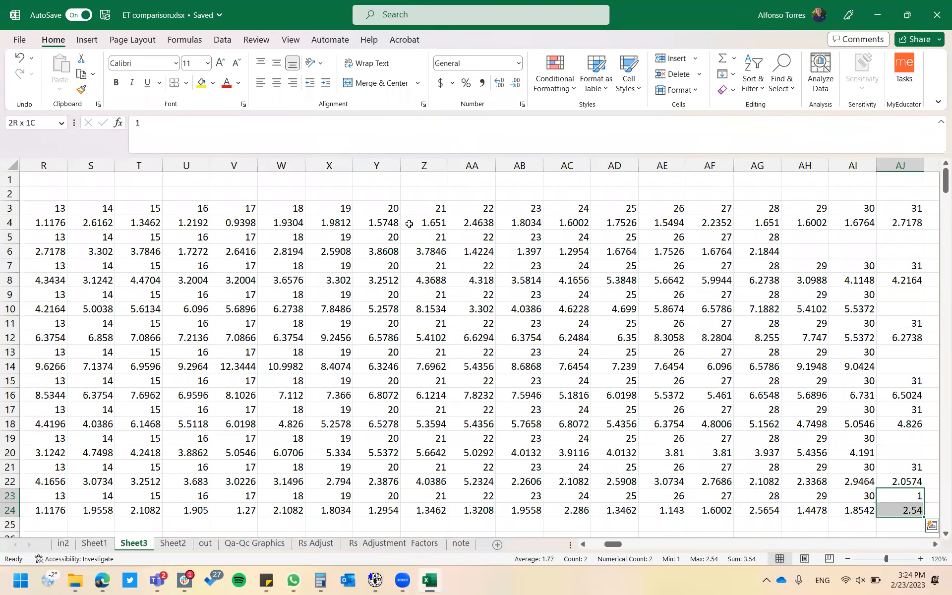
key(ctrl+q)
key(Escape)
key(ctrl+shift+Right)
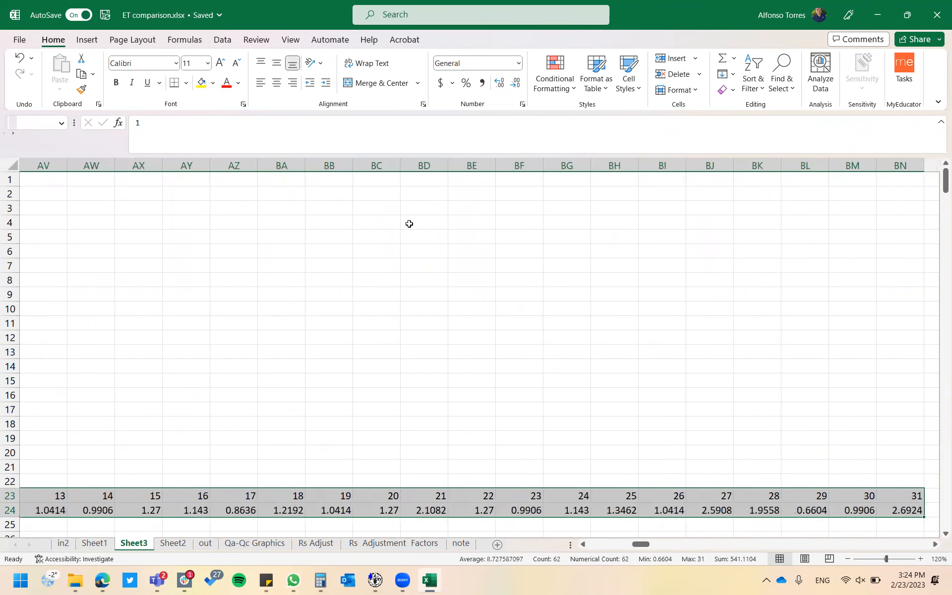
key(ctrl+c)
key(Down)
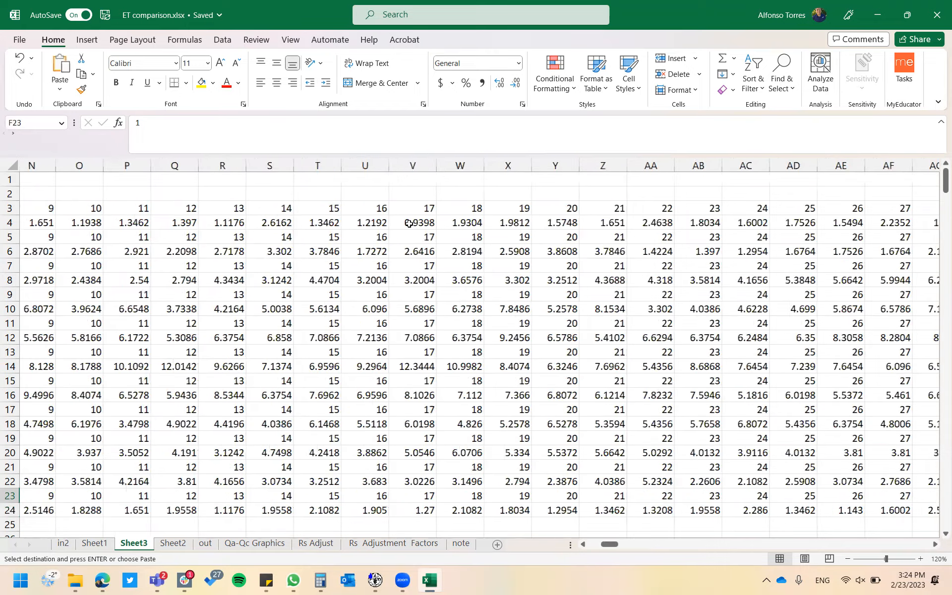
key(Home)
key(Return)
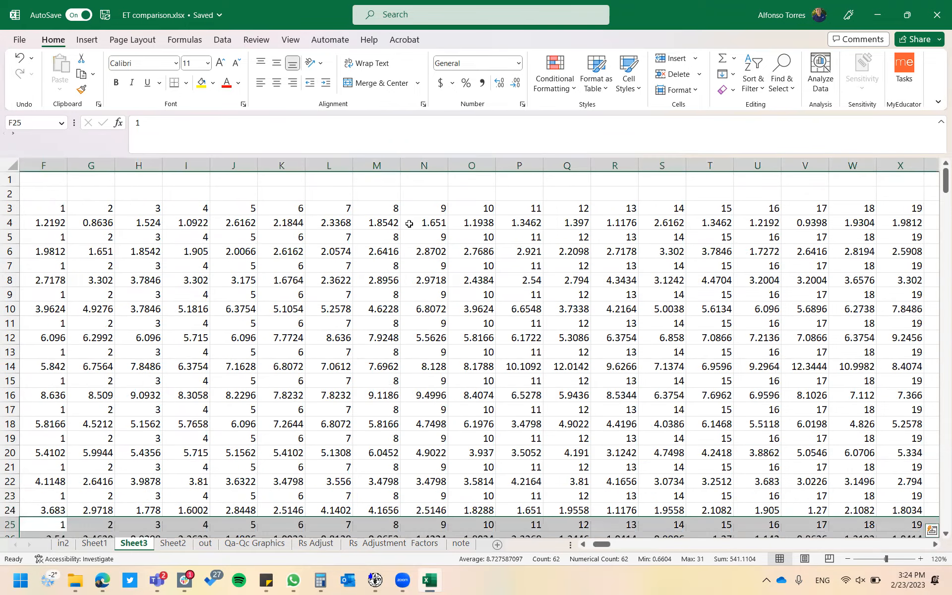
Check the ends of the stacked monthly rows around column AJ and review the table back to its first columns
key(Up)
key(ctrl+Right)
key(Right)
key(Down)
key(Down)
key(Down)
key(Down)
key(Up)
key(Up)
key(Up)
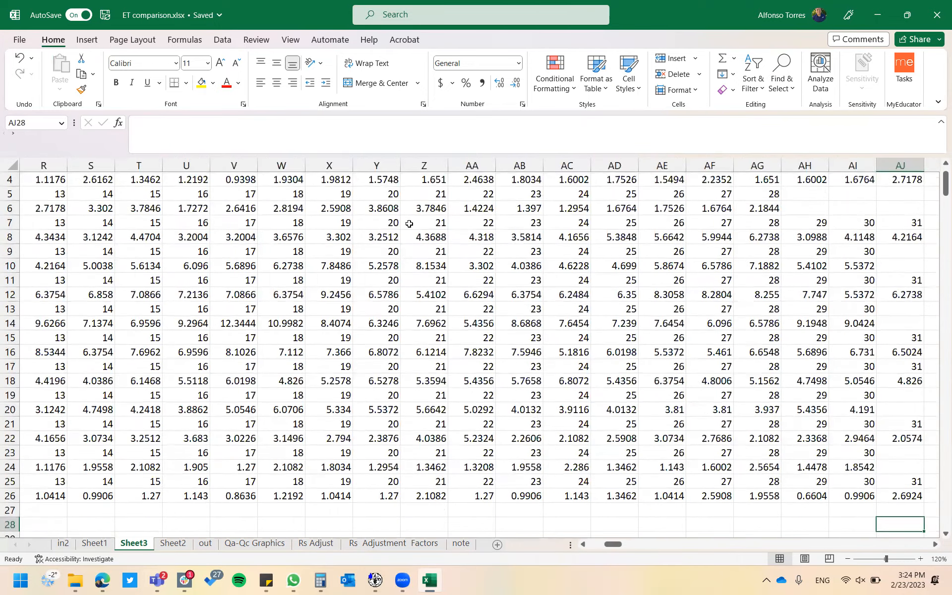
key(Right)
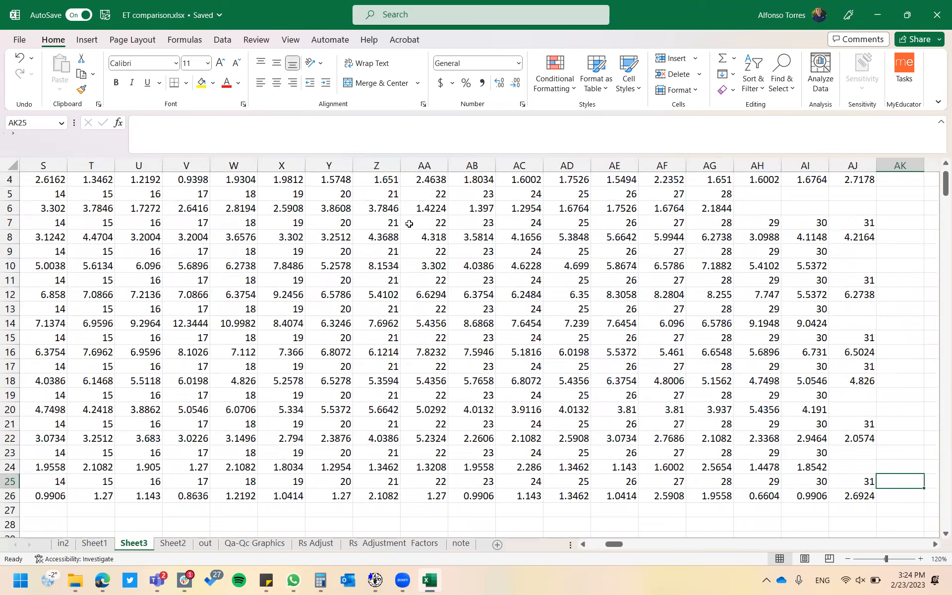
key(Left)
key(Left)
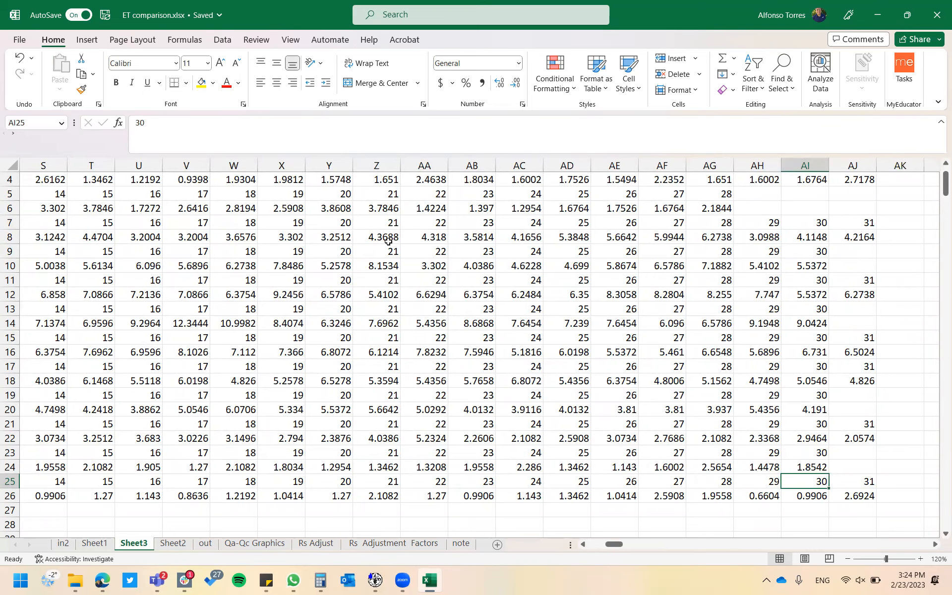
scroll(388, 241, up, 2)
scroll(388, 242, left, 3)
scroll(388, 241, left, 10)
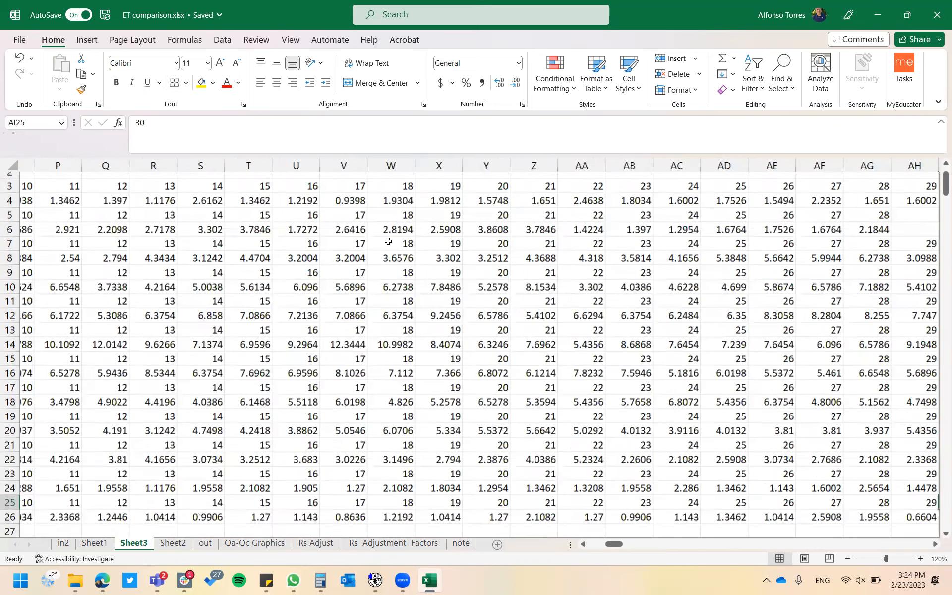
scroll(388, 242, left, 3)
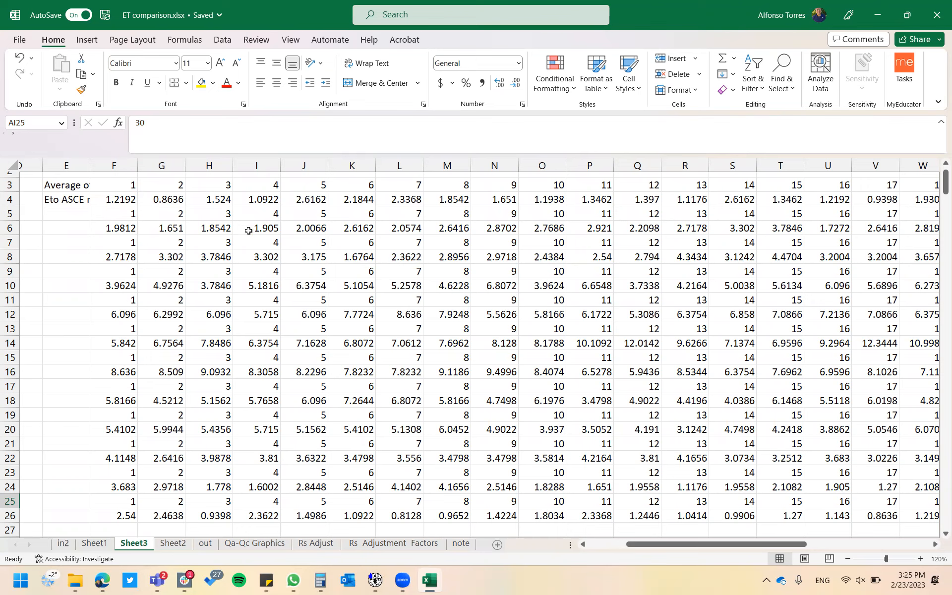
Delete the repeated day-number rows above the second and third months' Eto values, working down from row 5
click(12, 217)
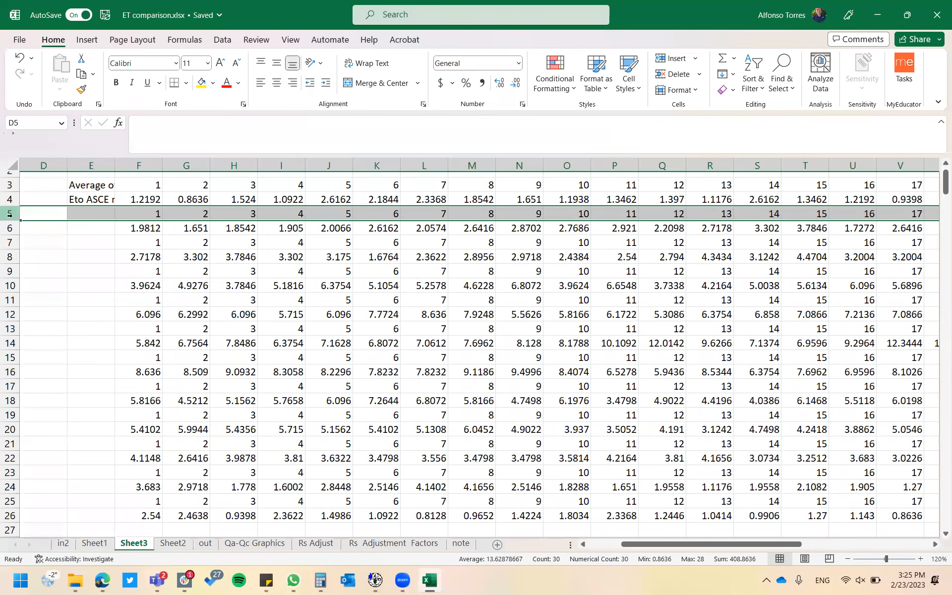
right_click(13, 218)
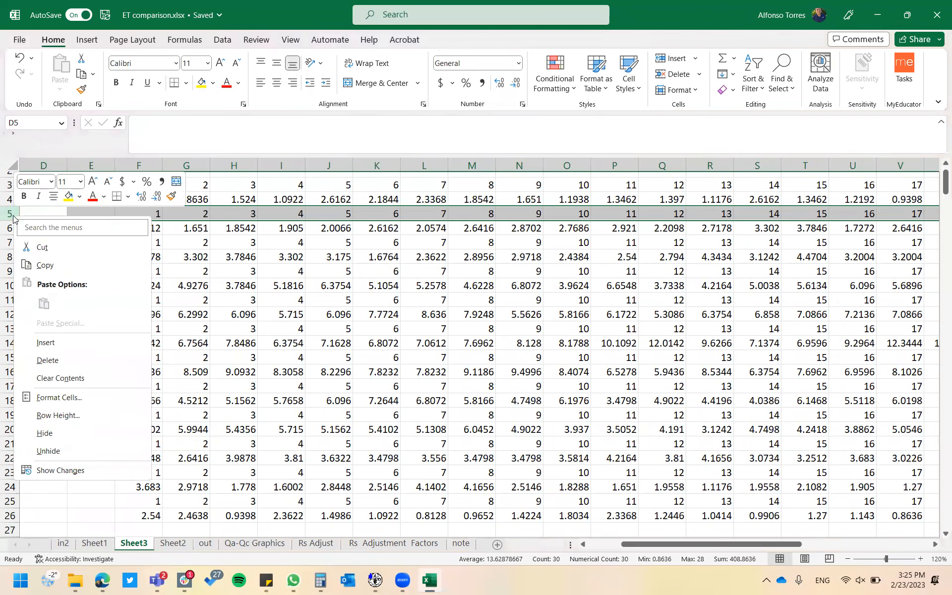
click(66, 362)
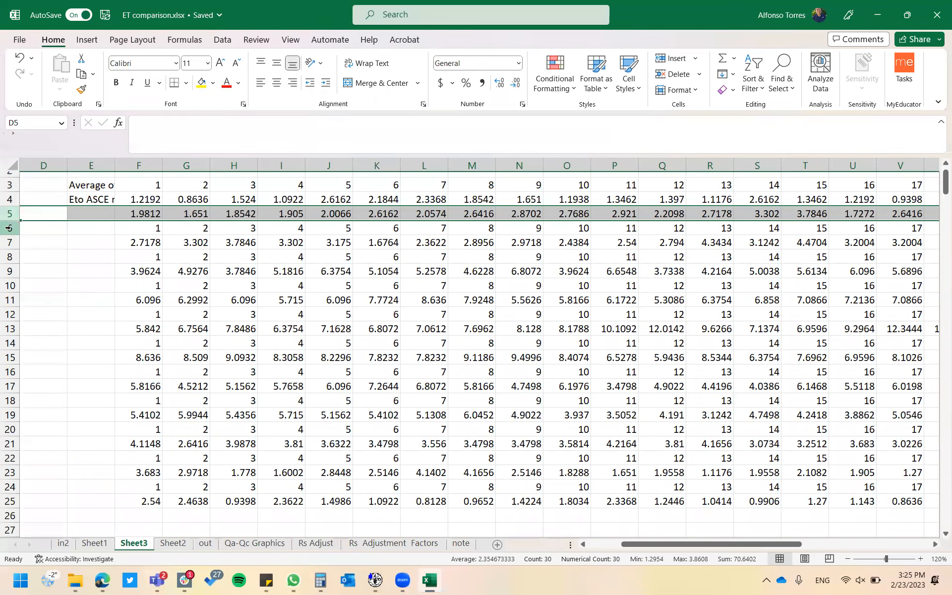
click(9, 228)
right_click(10, 228)
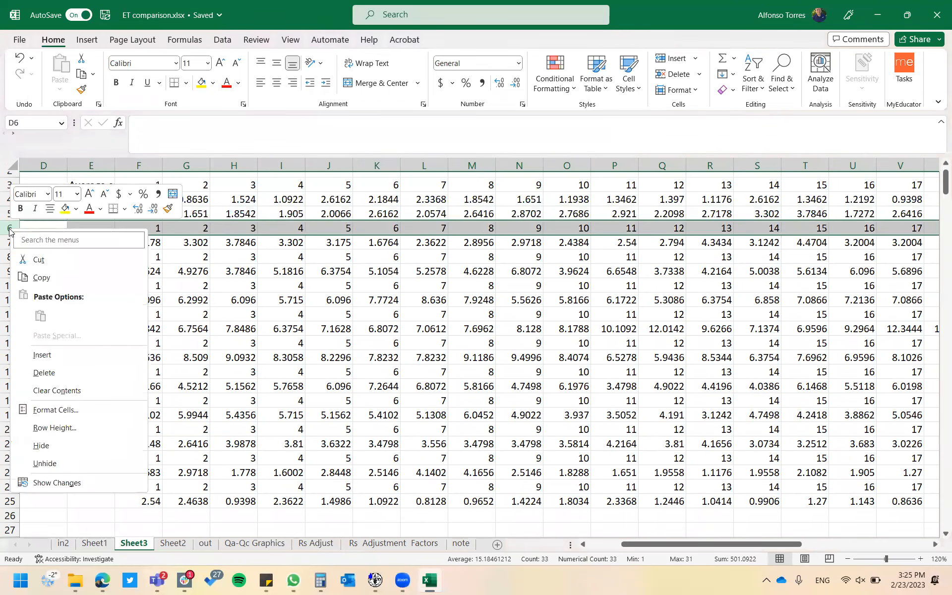
click(59, 377)
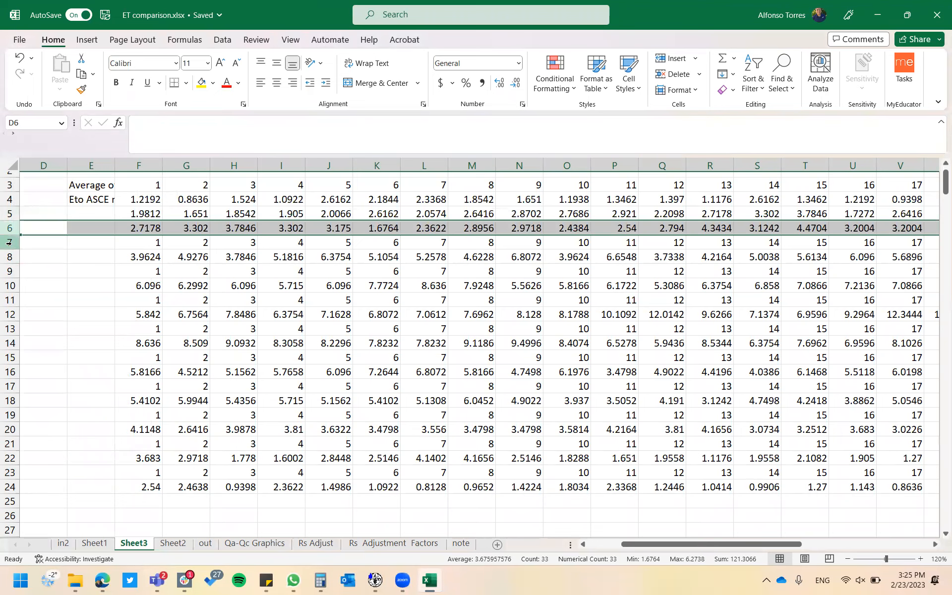
Delete the repeated day-number rows above the fourth and fifth months' Eto values, working down from row 7
click(9, 241)
right_click(10, 243)
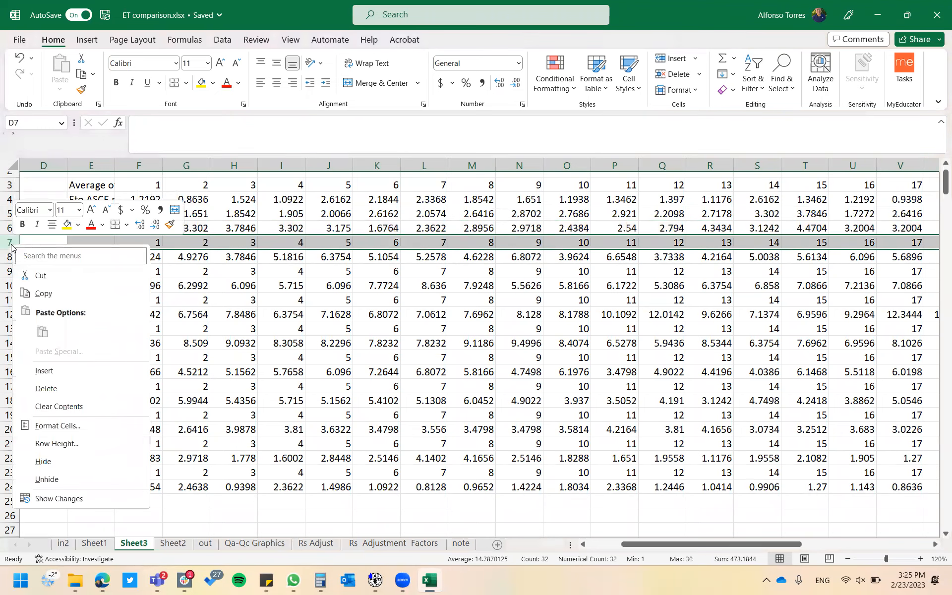
click(59, 388)
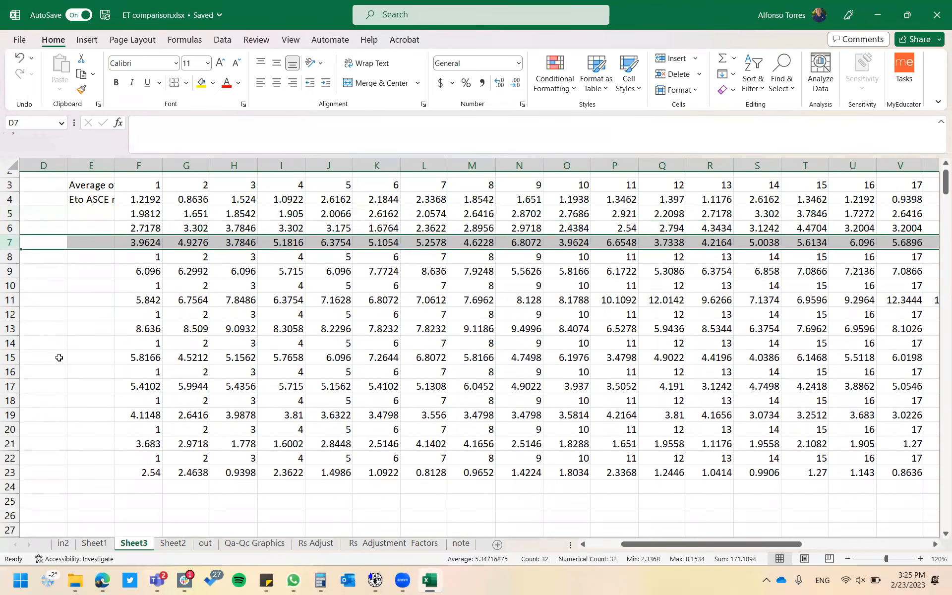
click(9, 257)
right_click(10, 257)
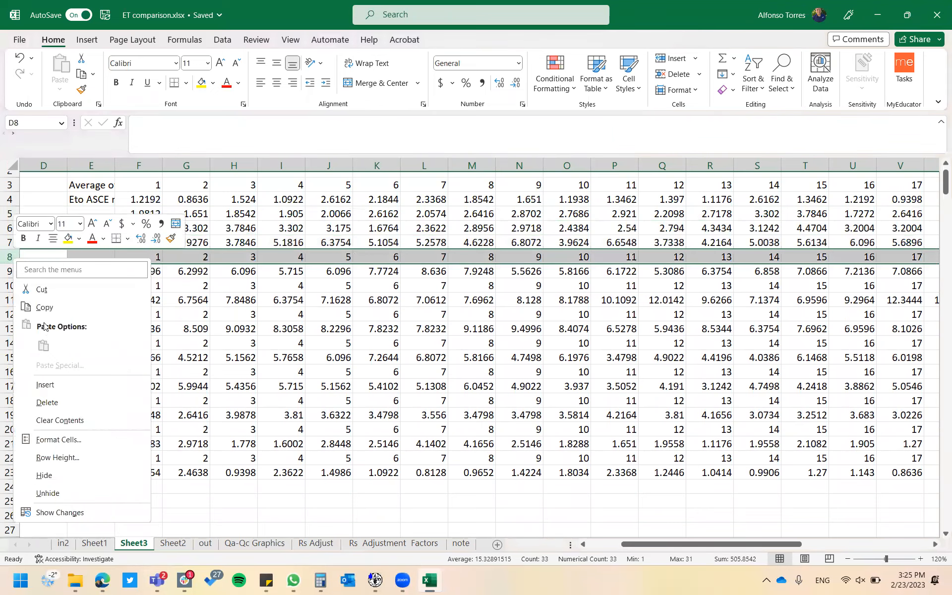
click(65, 403)
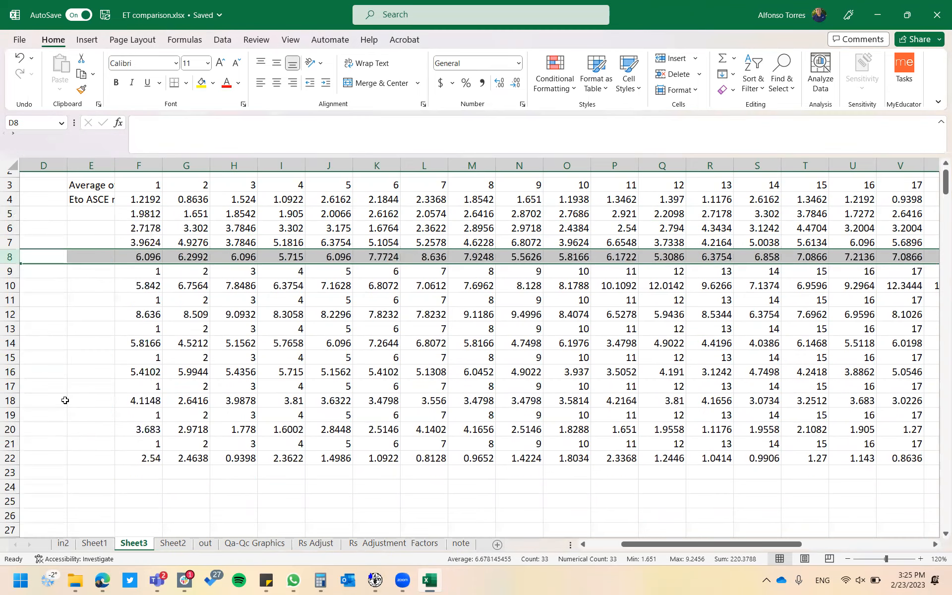
Delete the repeated day-number rows above the sixth and seventh months' Eto values, working down from row 9
click(9, 270)
right_click(8, 270)
click(50, 415)
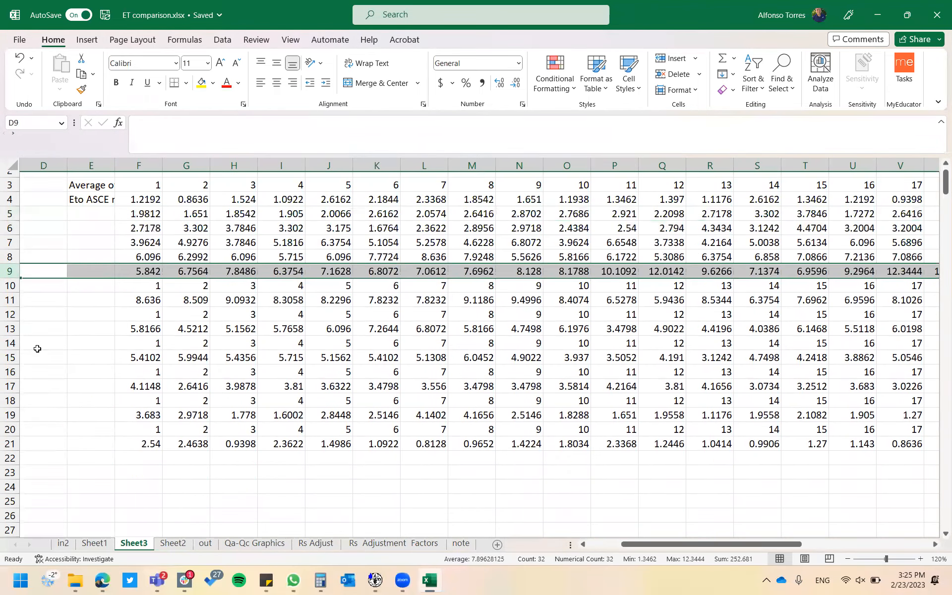
click(11, 286)
right_click(11, 286)
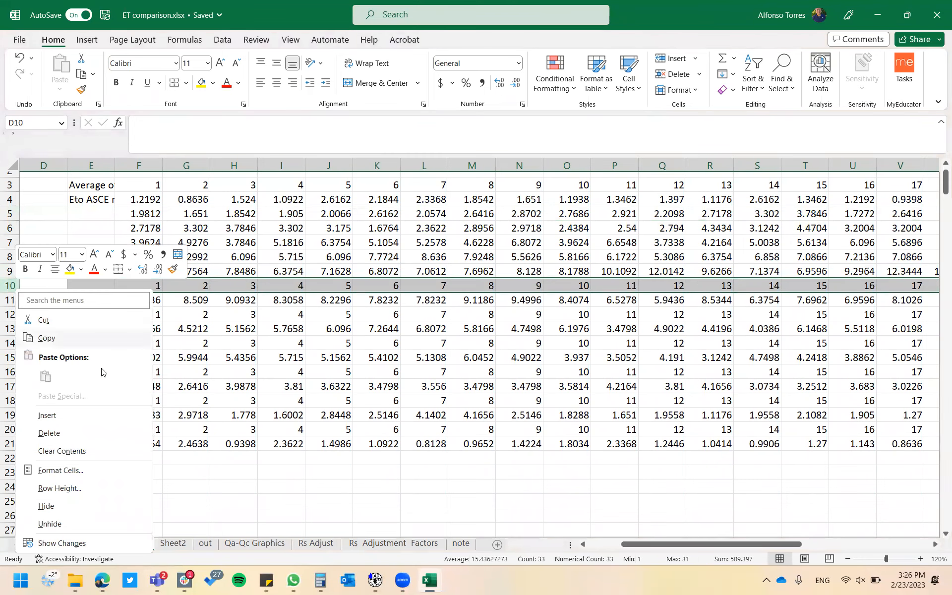
click(83, 432)
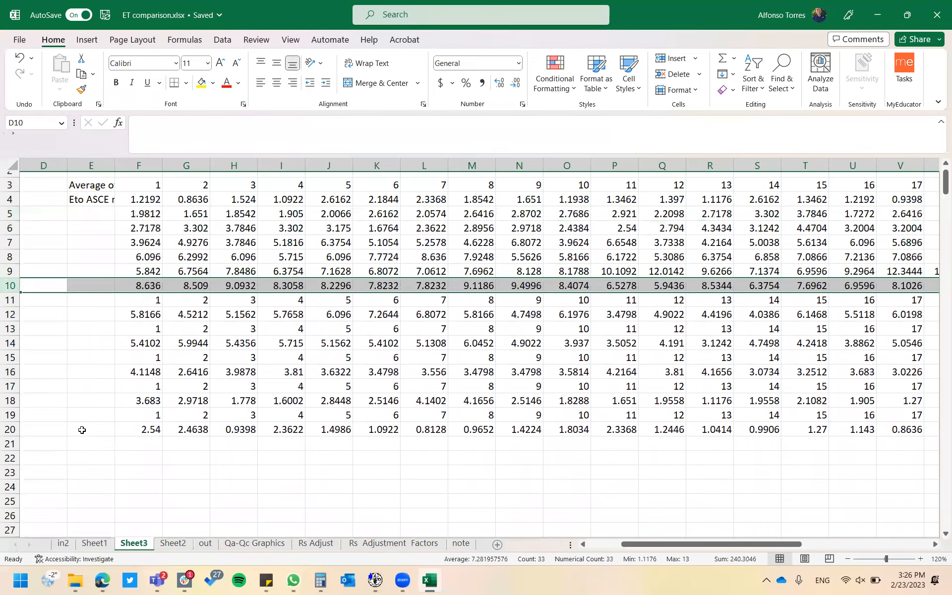
Delete the repeated day-number rows above the eighth and ninth months' Eto values, working down from row 11
click(256, 375)
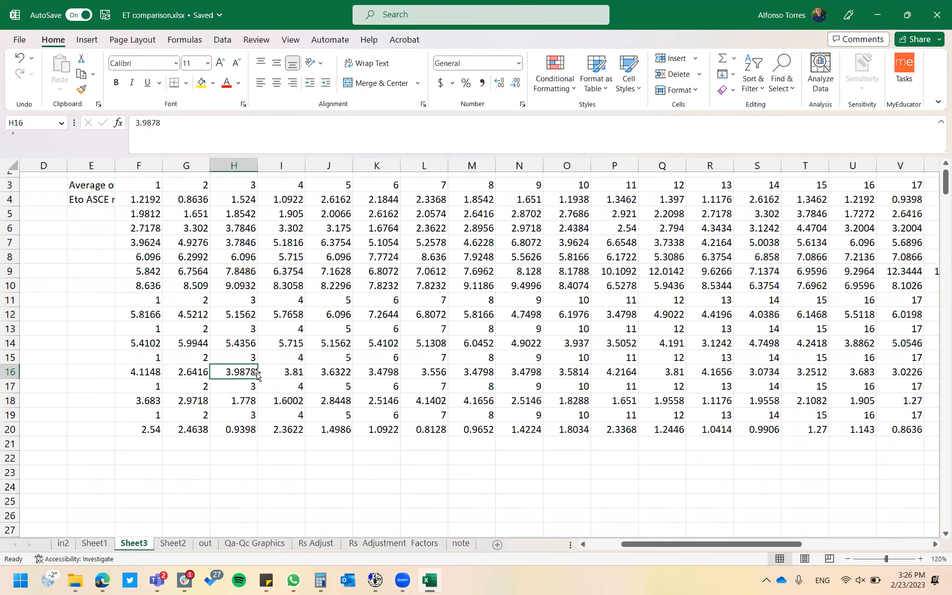
click(9, 300)
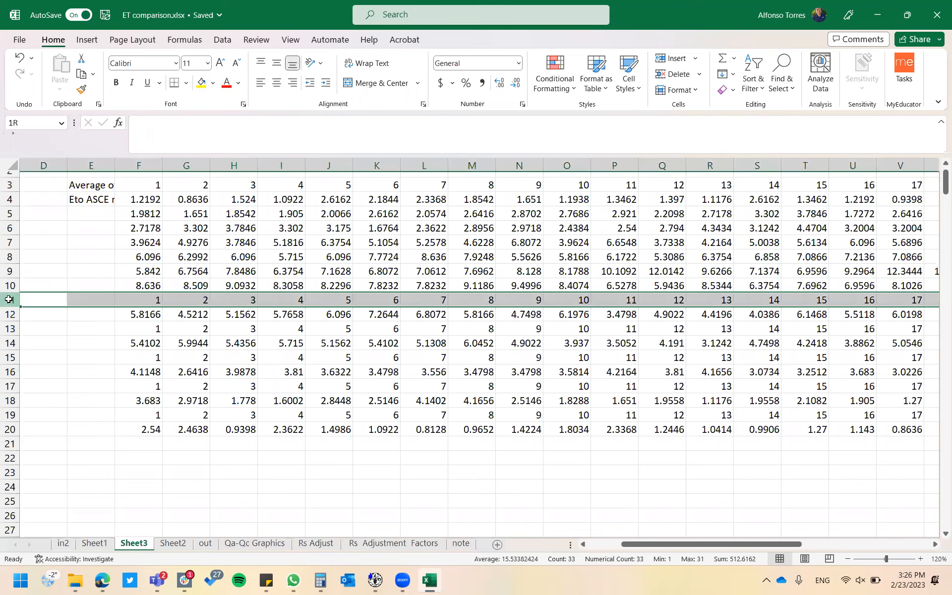
right_click(9, 300)
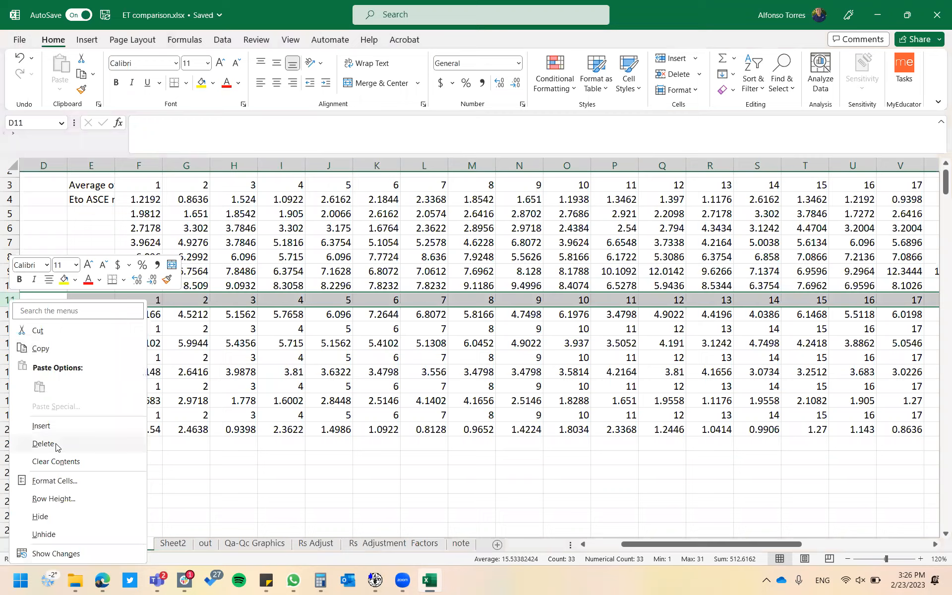
click(55, 443)
right_click(16, 315)
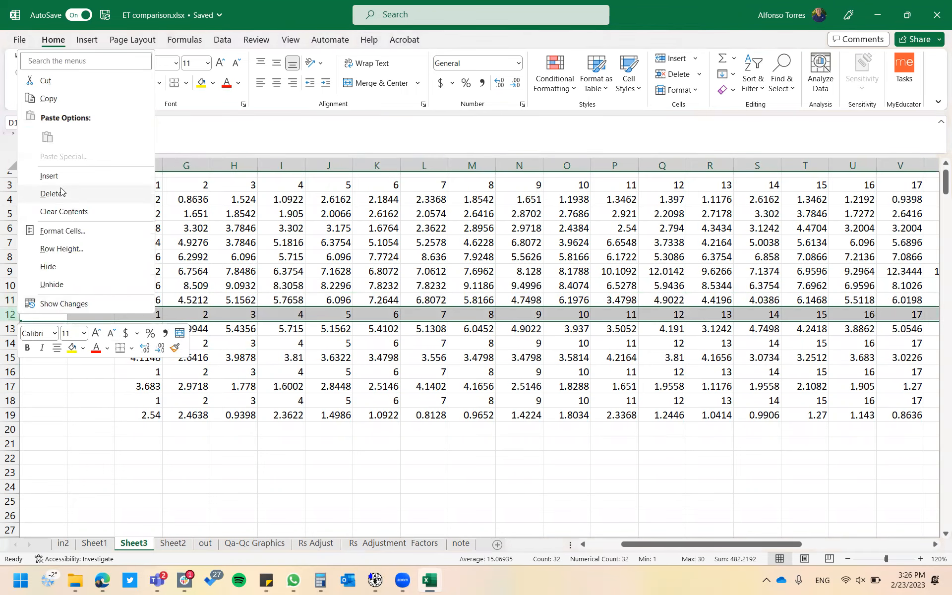
click(51, 193)
Delete the repeated day-number rows above the tenth and eleventh months' Eto values, working down from row 13
click(11, 328)
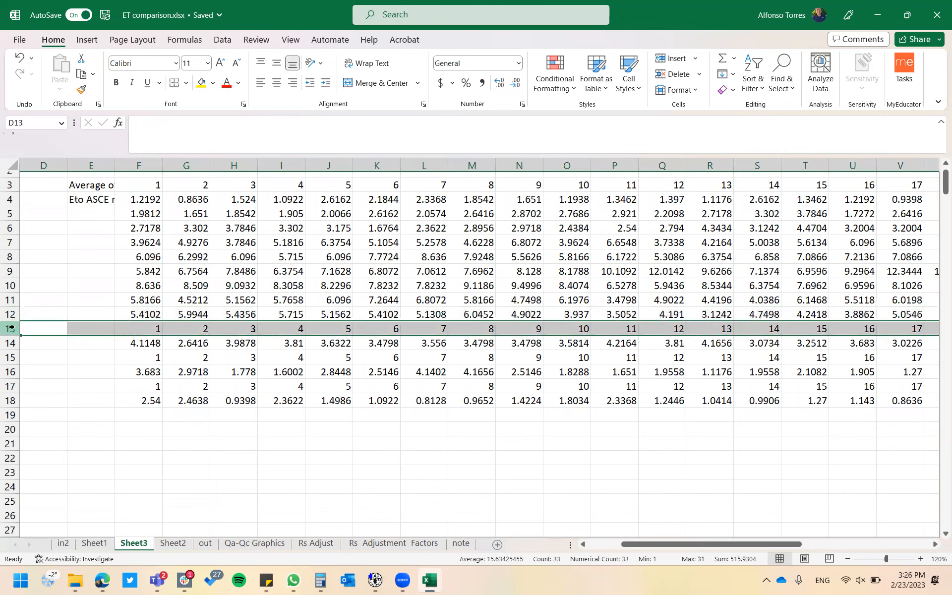
right_click(11, 328)
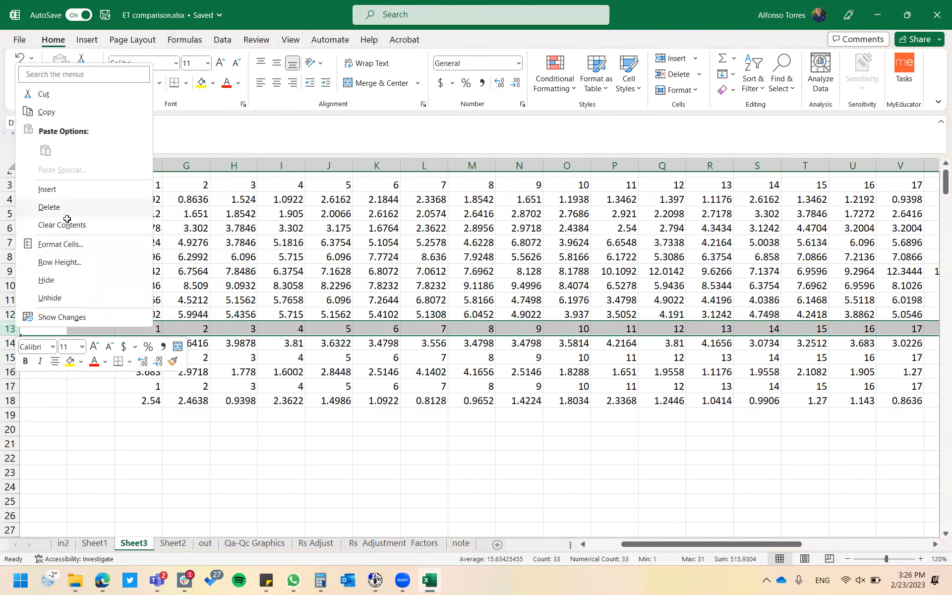
click(66, 218)
click(12, 344)
right_click(12, 344)
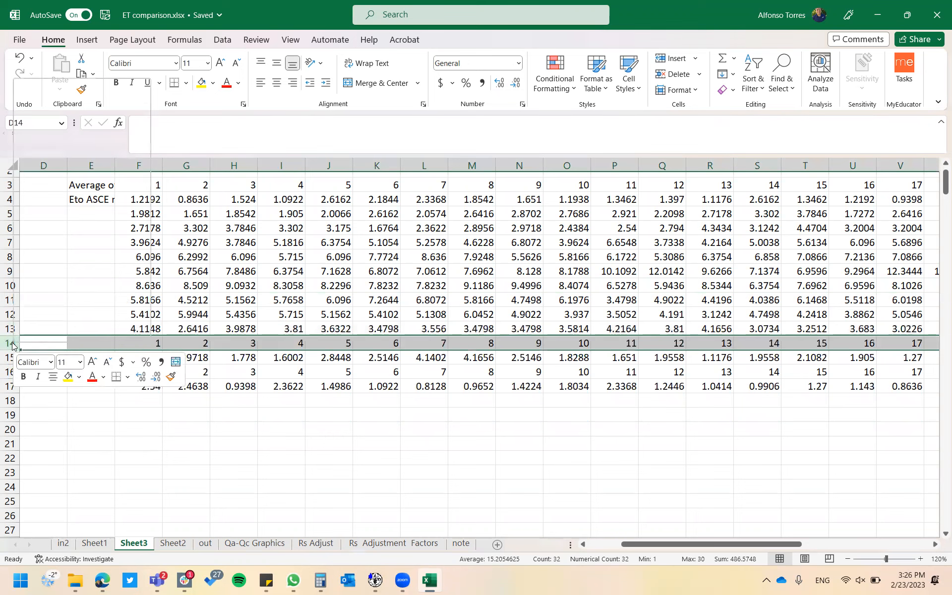
click(50, 221)
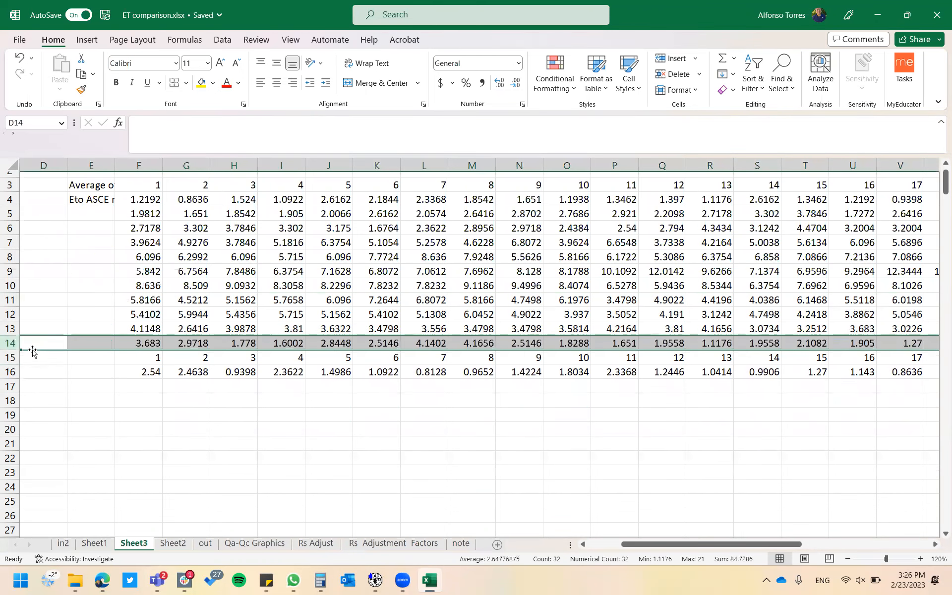
Delete the repeated day-number row above the twelfth month's Eto values at row 15 and save the workbook
click(12, 357)
right_click(12, 356)
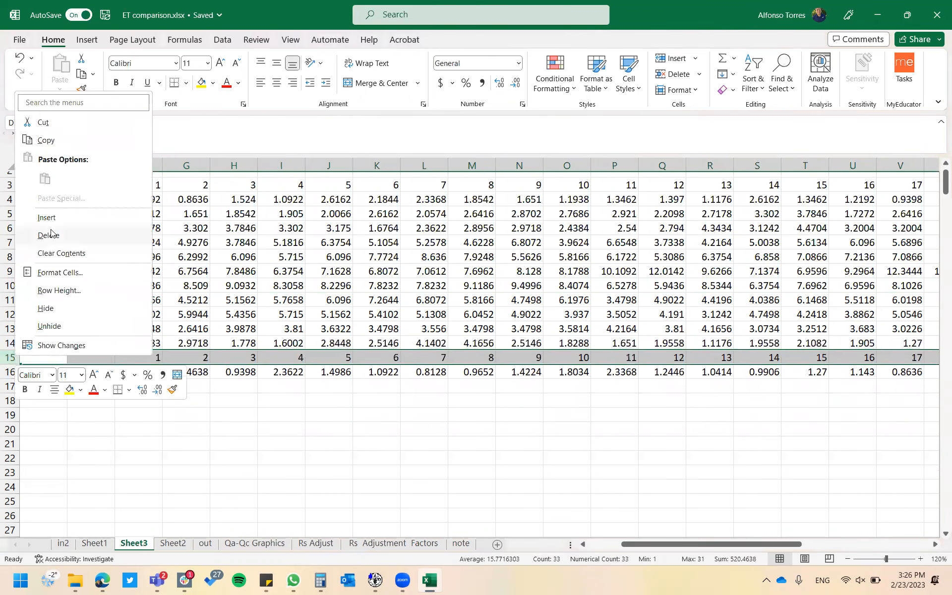
click(55, 242)
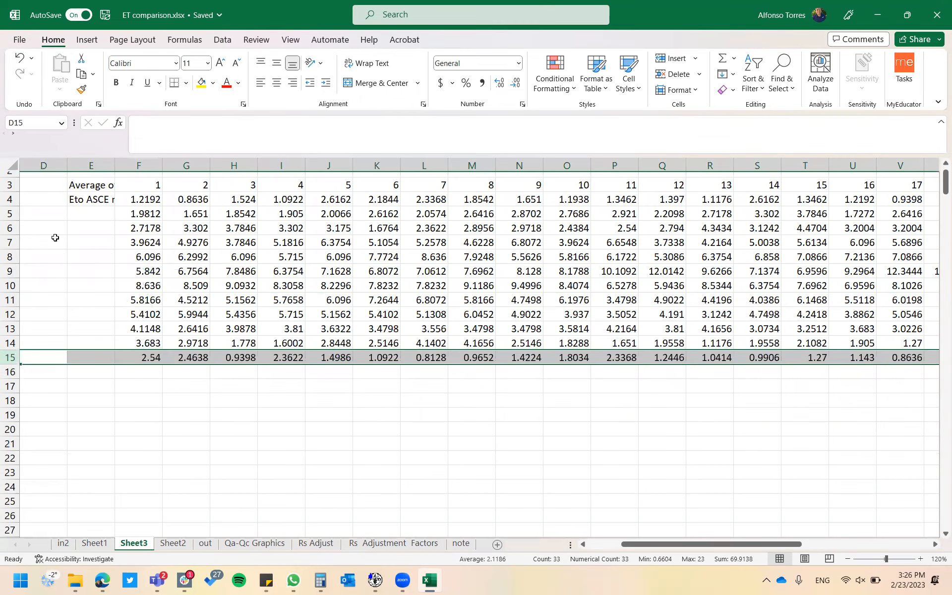
click(276, 392)
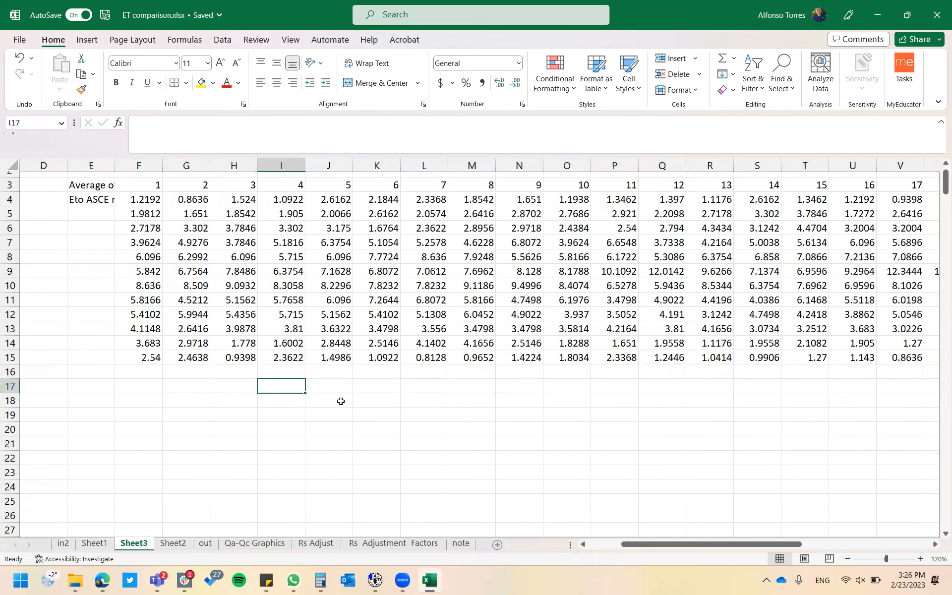
scroll(341, 401, down, 3)
scroll(340, 401, down, 4)
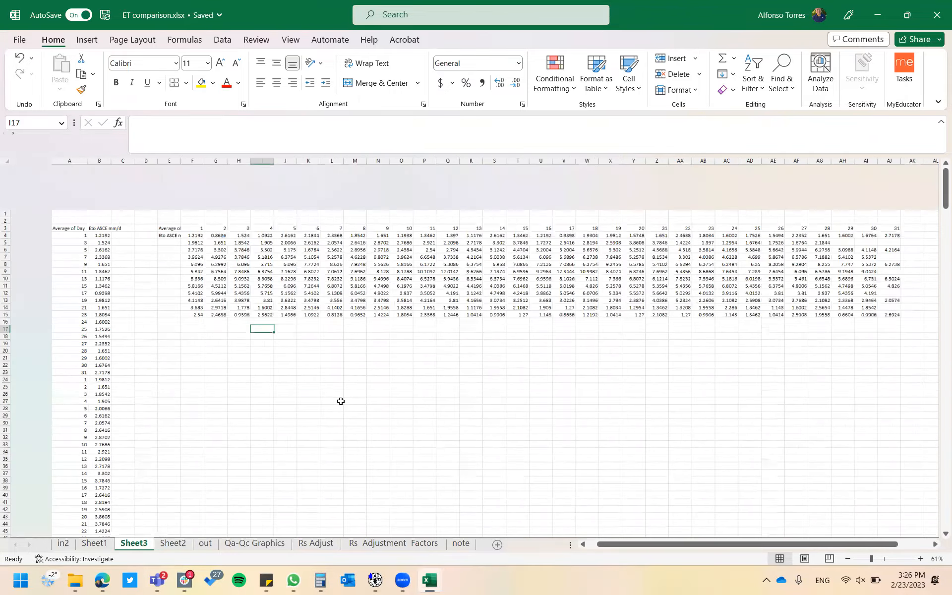
scroll(389, 381, down, 2)
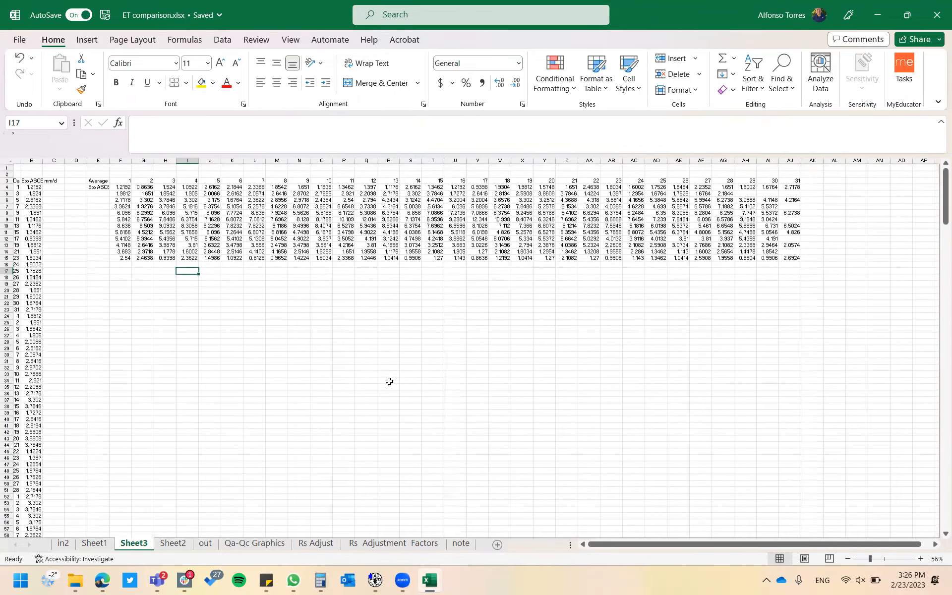
click(919, 560)
click(919, 558)
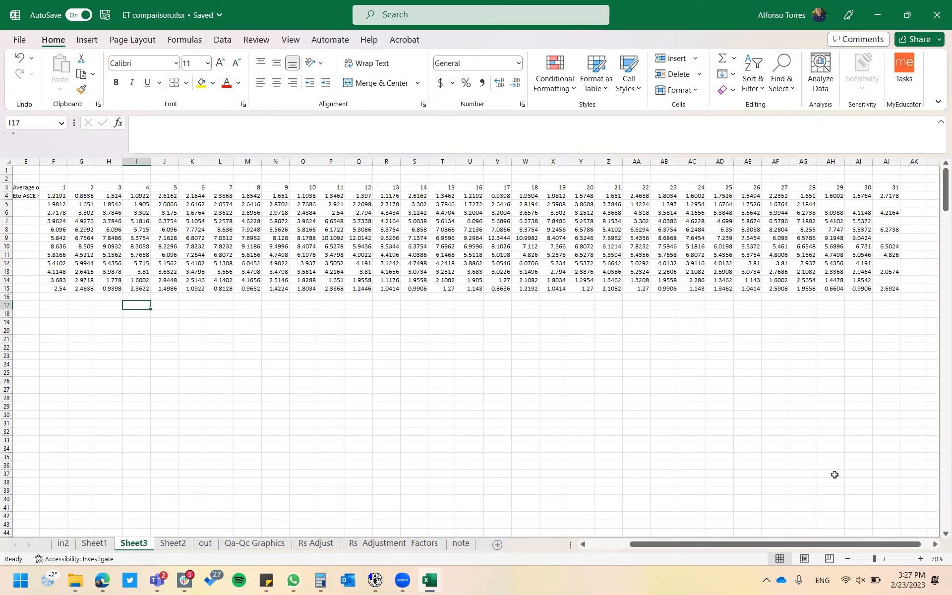
key(ctrl+s)
Copy the twelve monthly rows of daily Eto values in F4:AJ15, without the day header, and switch to CROPWAT
click(61, 197)
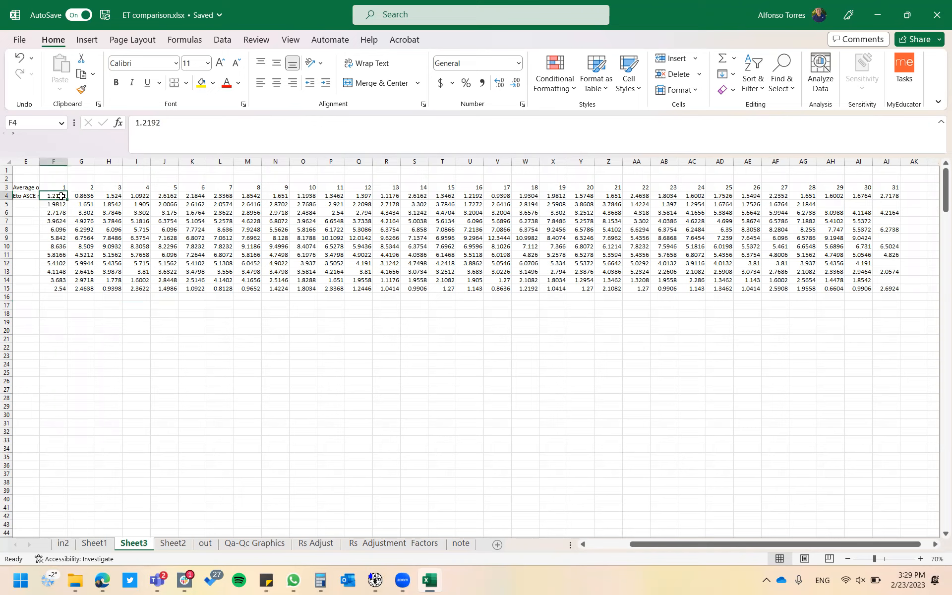
key(shift+Down)
key(shift+Down)
key(shift+Down)
key(shift+Down)
key(shift+Down)
key(shift+Down)
key(shift+Down)
key(shift+Down)
key(shift+Down)
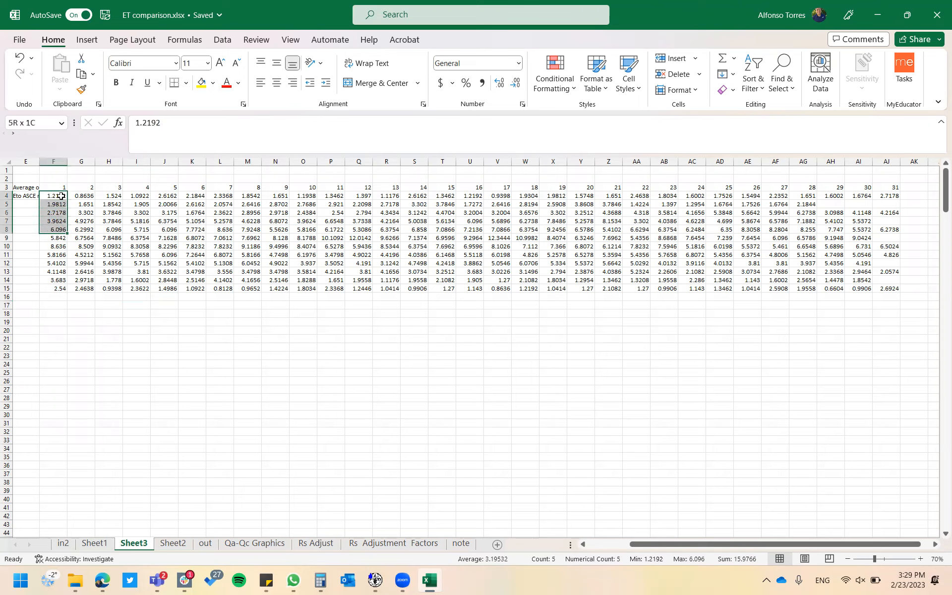
key(shift+Down)
key(shift+Down)
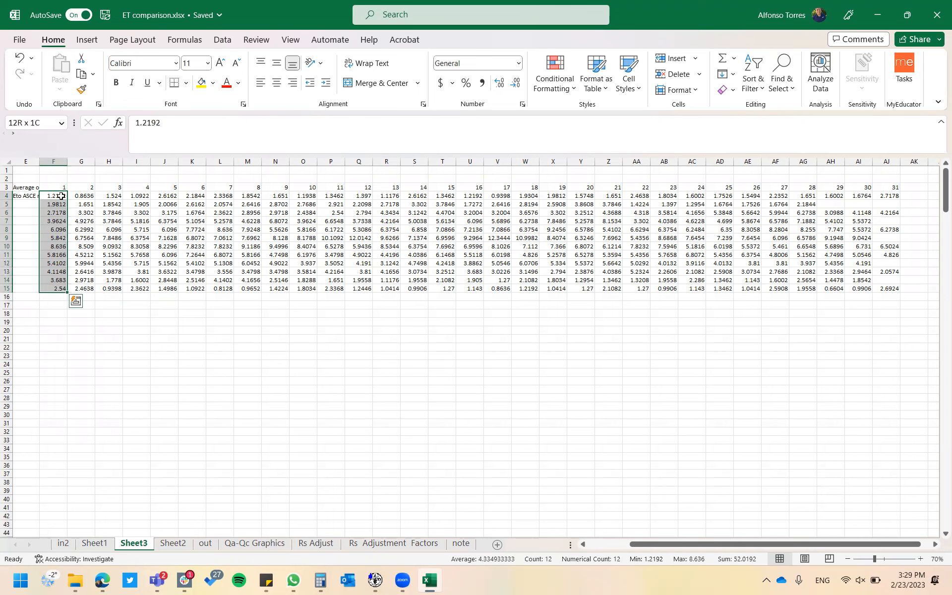
key(ctrl+shift+Right)
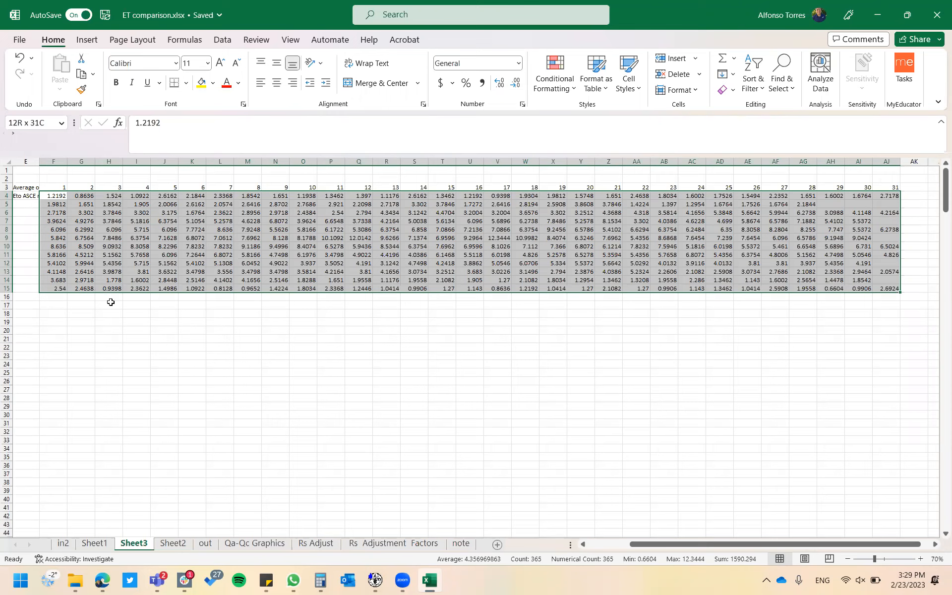
key(ctrl+c)
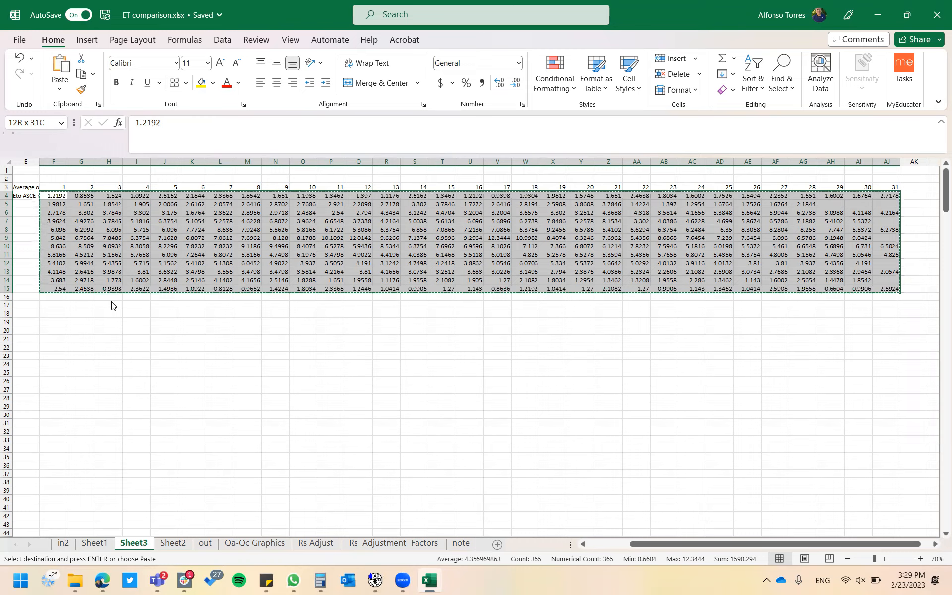
key(alt+Tab)
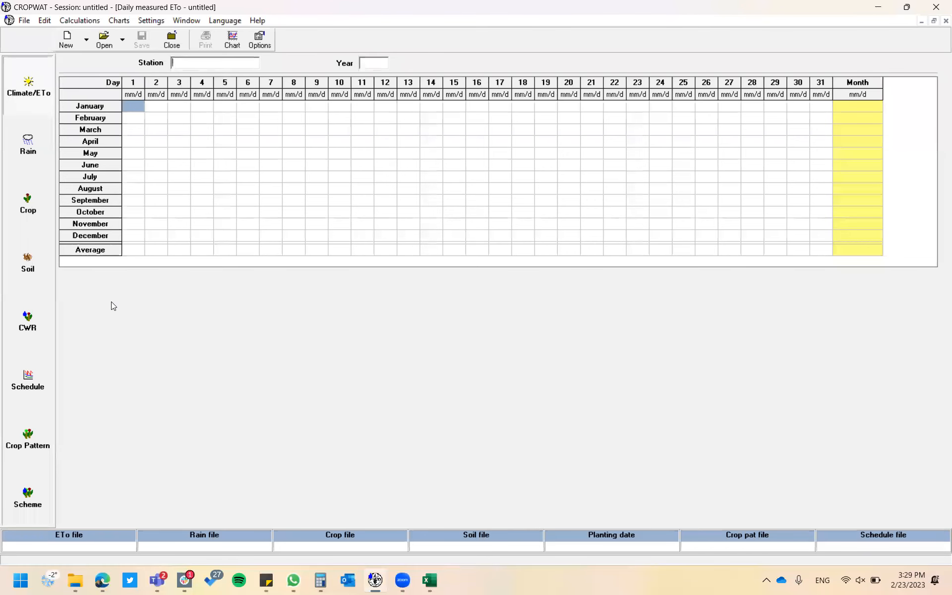
click(132, 105)
right_click(133, 106)
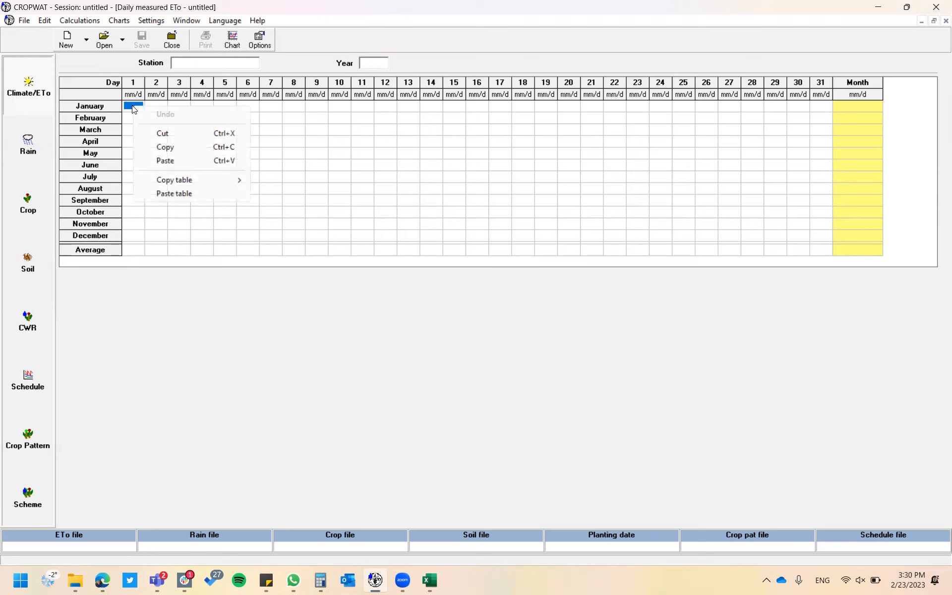
click(175, 193)
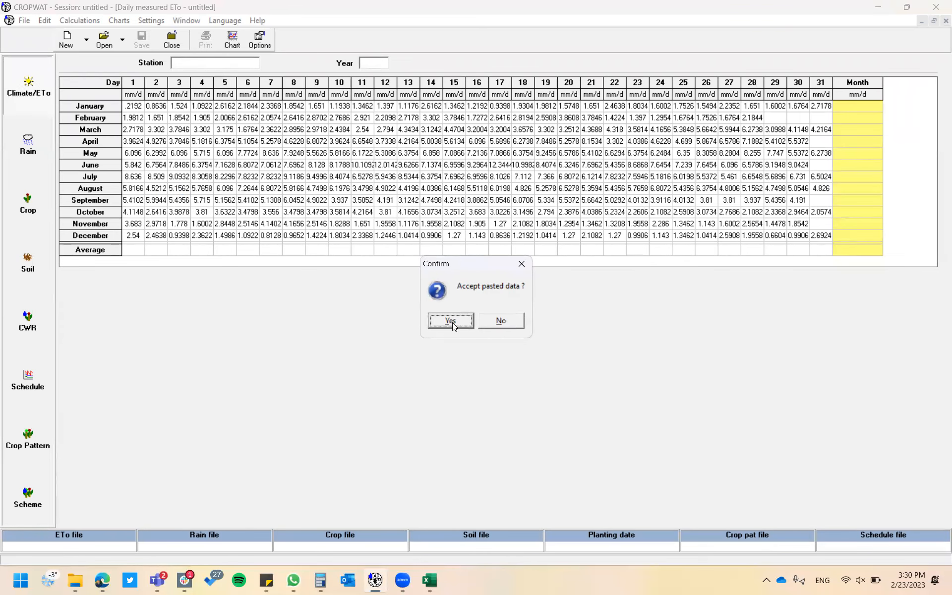
click(495, 321)
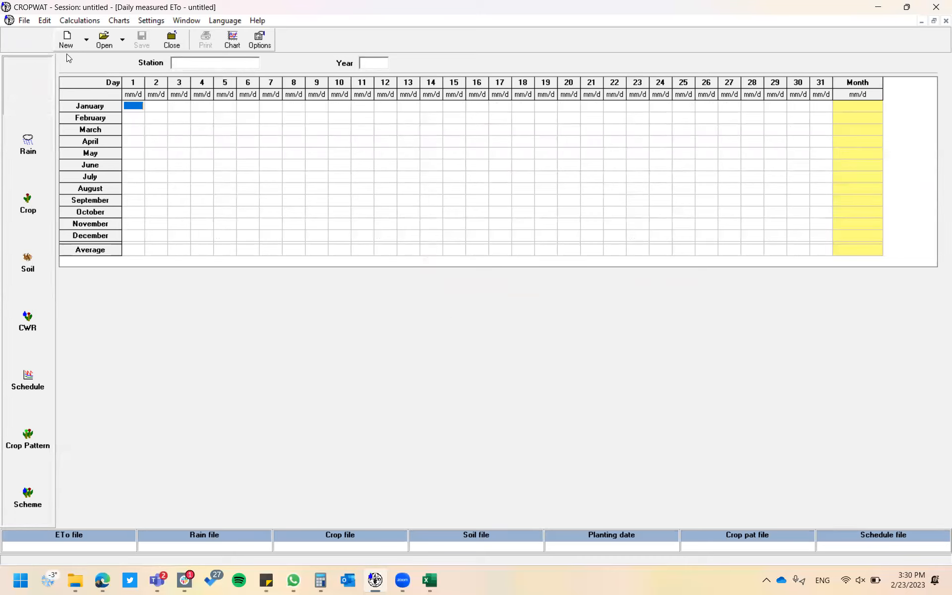
Create a new Daily measured ETo table and paste the copied values from January day 1, accepting the pasted data
click(87, 39)
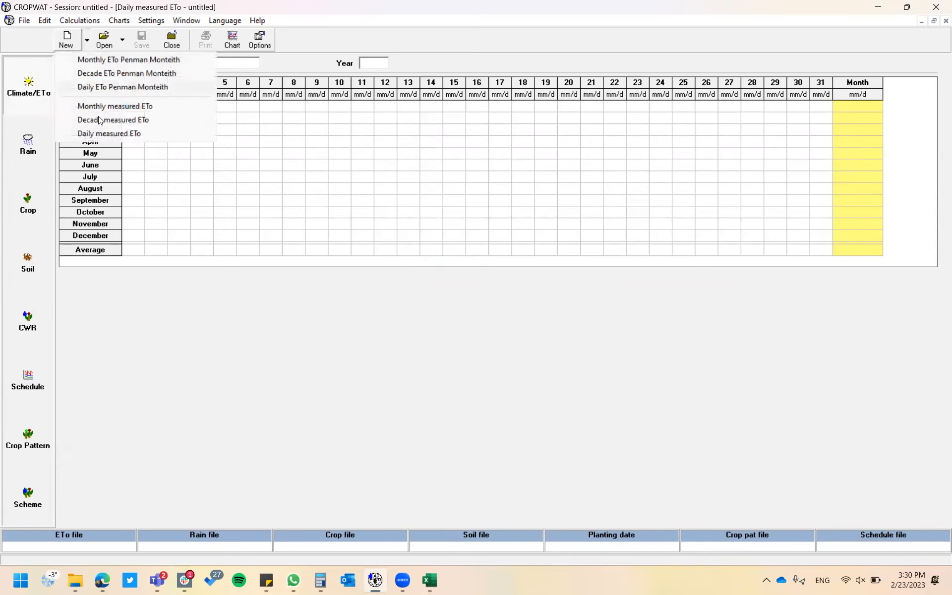
click(118, 134)
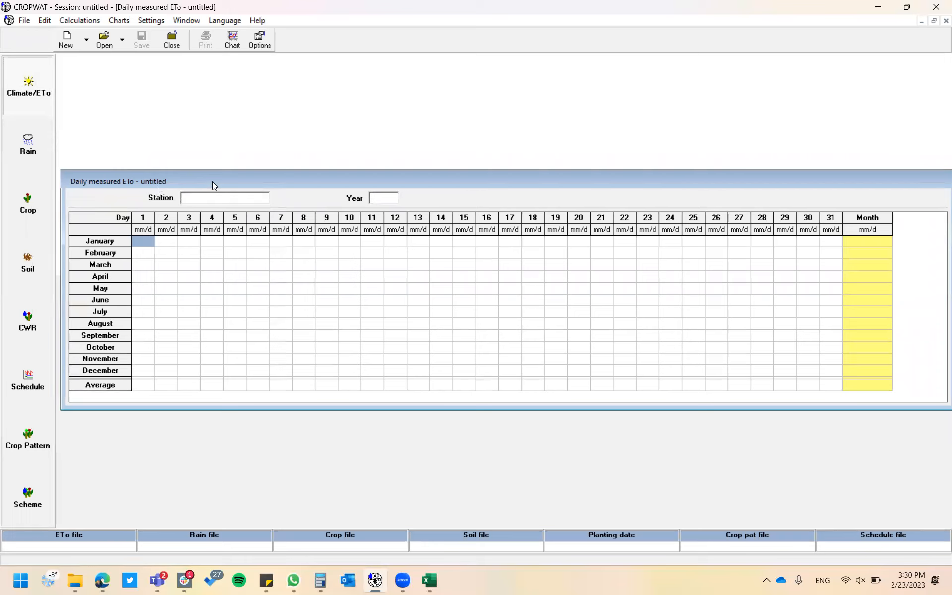
right_click(143, 241)
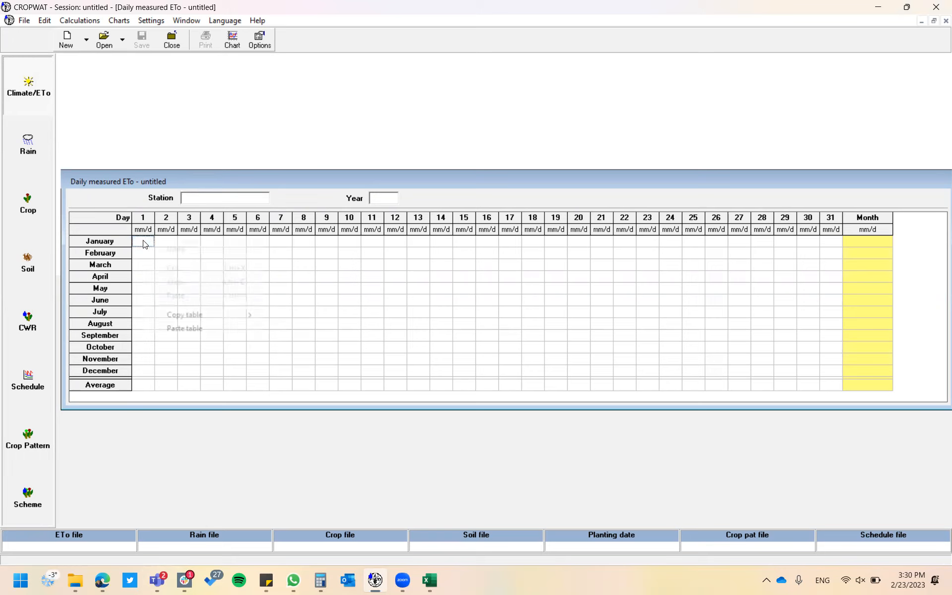
click(184, 329)
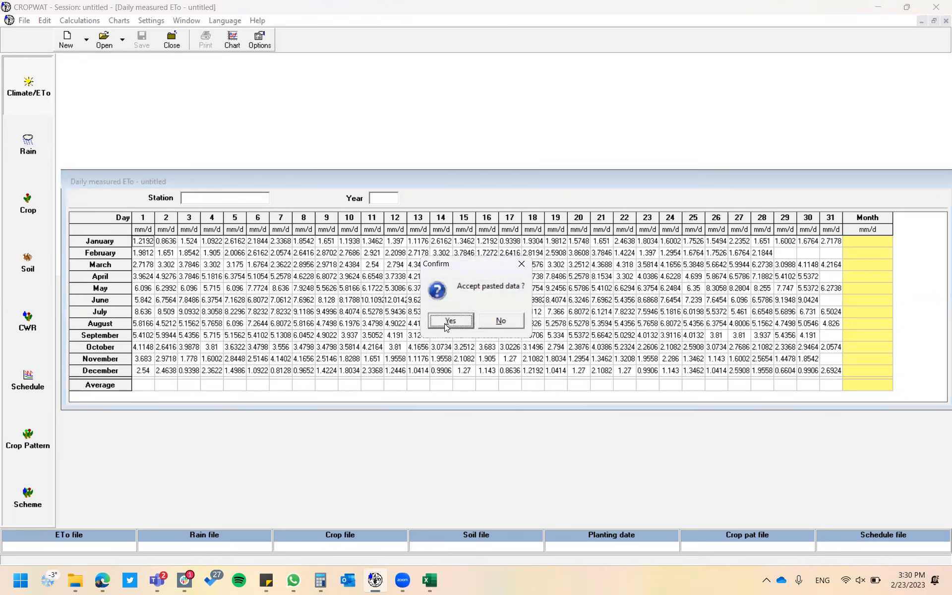
click(448, 321)
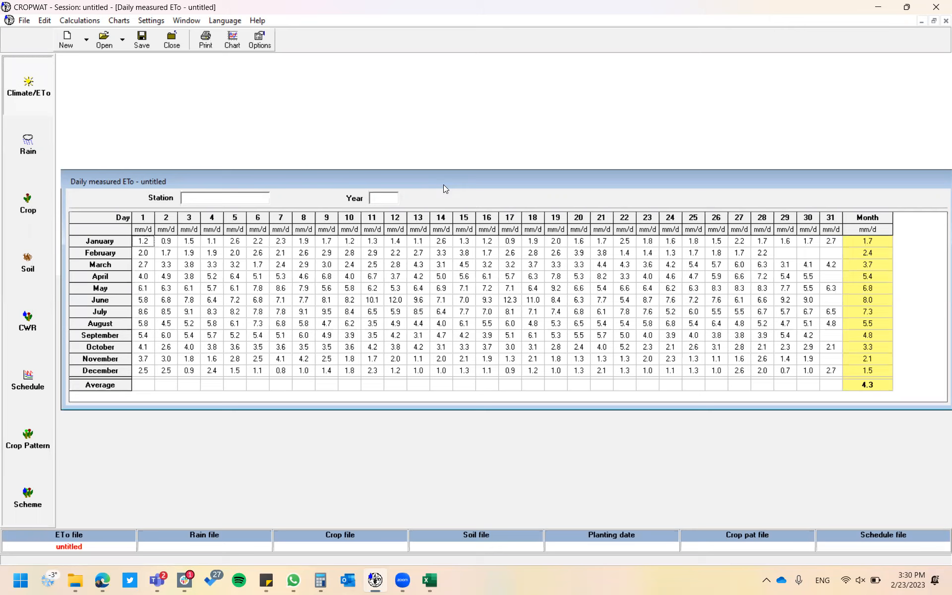
Set the station to MODENA and the year to 2022 for the daily ETo table
click(228, 198)
text(MODENA)
click(378, 199)
text(2022)
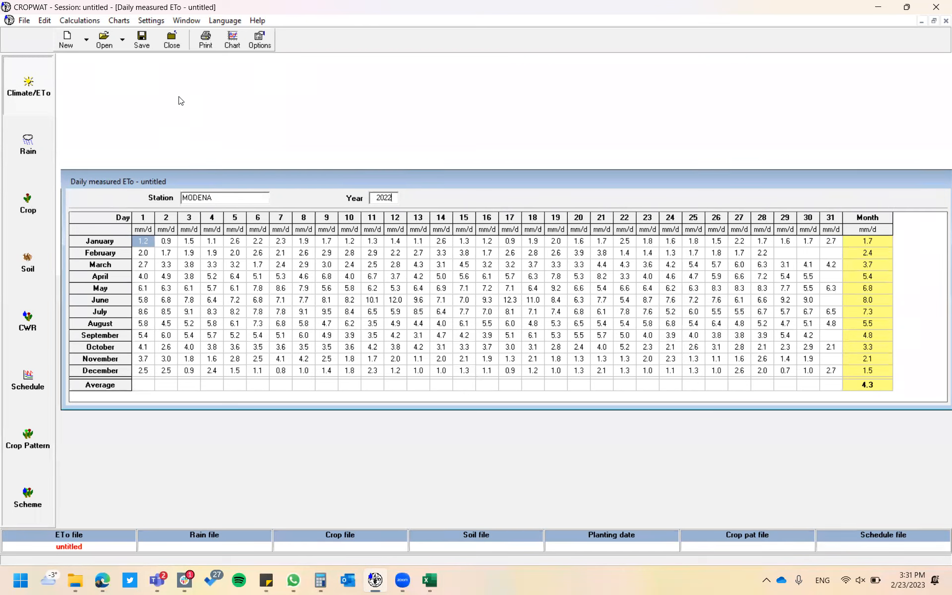
Start saving the daily ETo data, check the Desktop folders in File Explorer for a destination, and return to CROPWAT
click(143, 40)
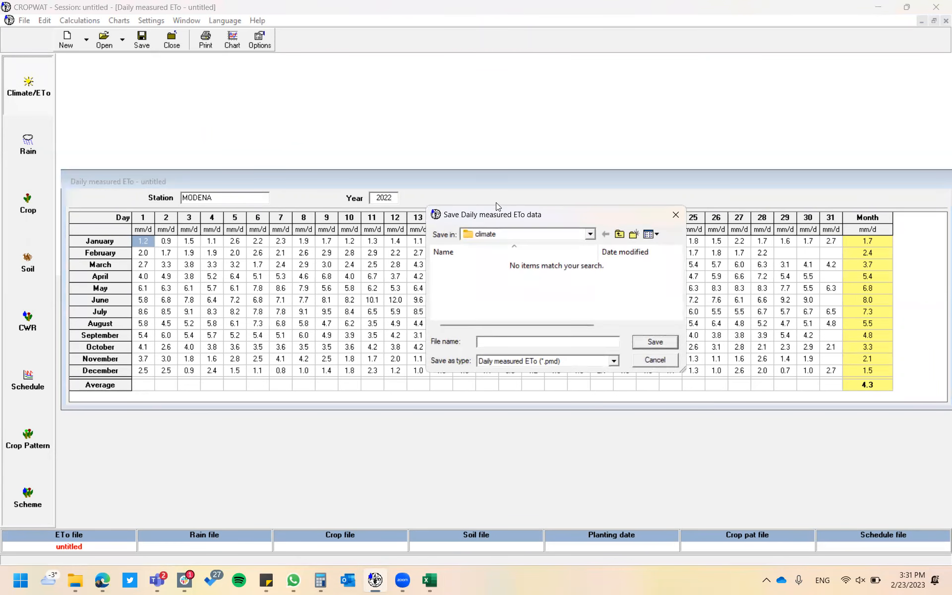
click(78, 580)
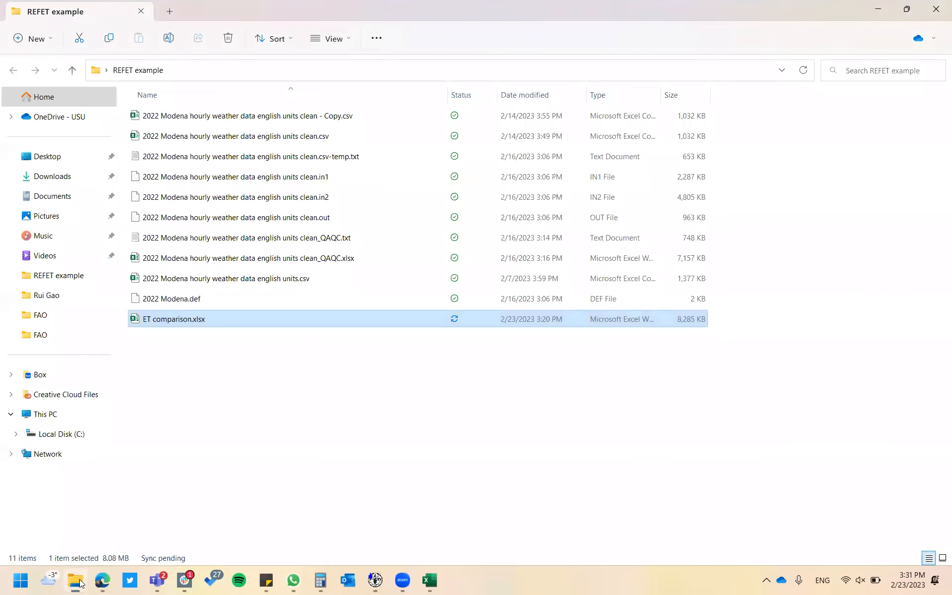
click(55, 158)
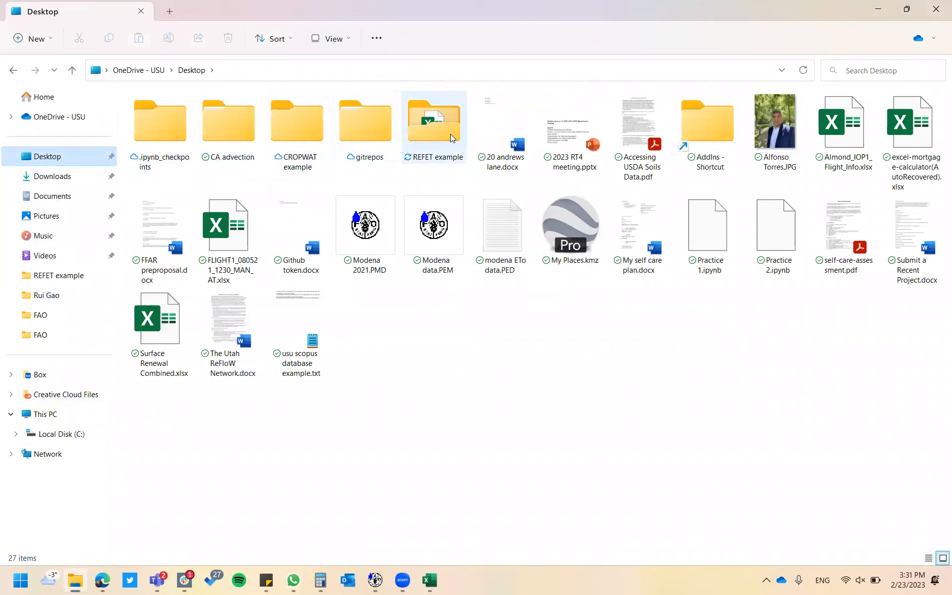
click(450, 134)
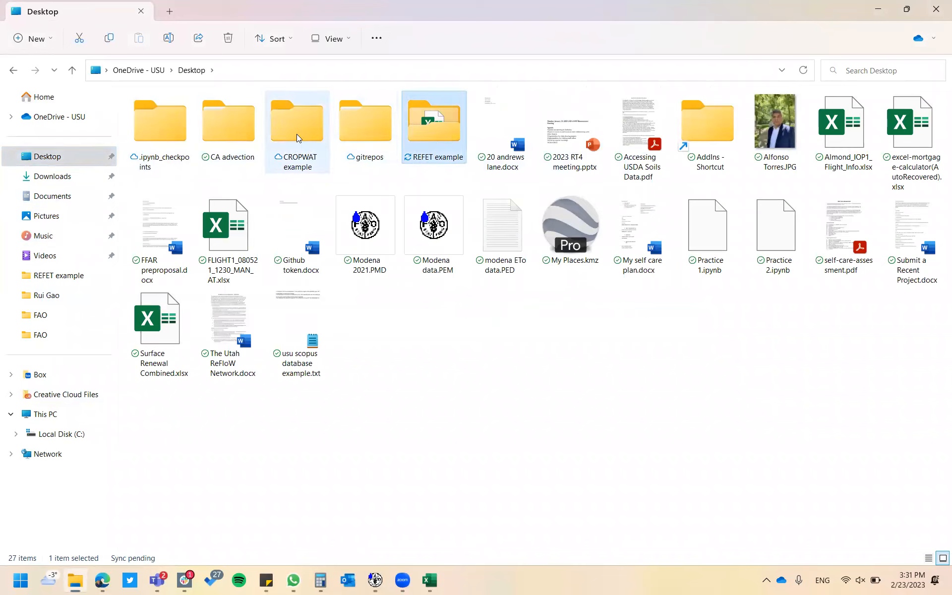
mouse_move(296, 133)
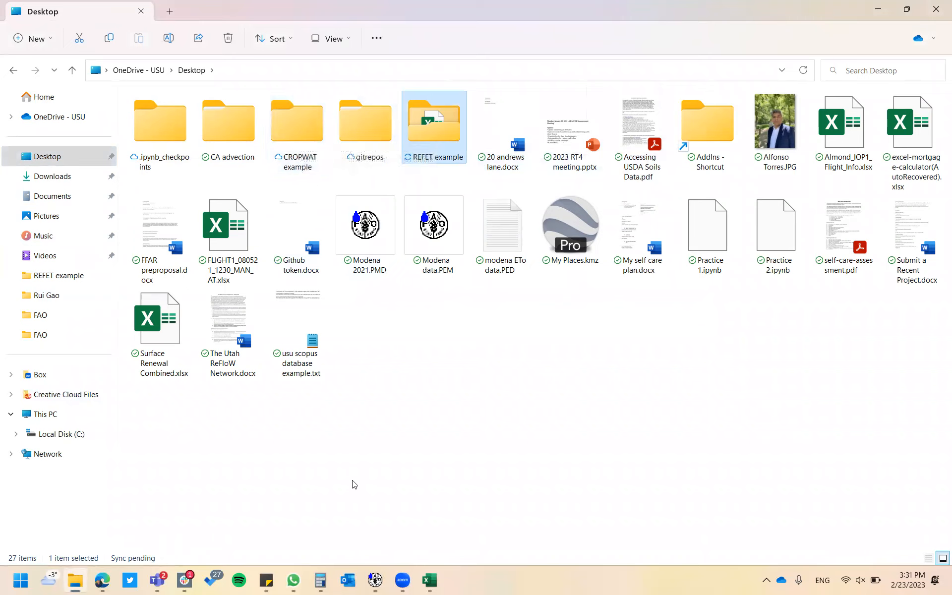
click(375, 579)
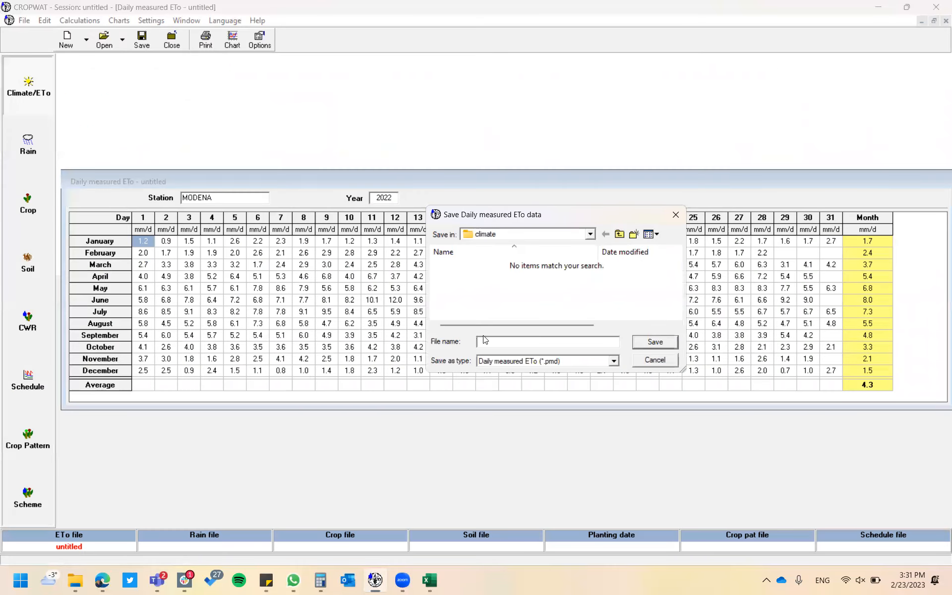
Save the daily measured ETo data as "MODENA 2022 ETo" in the CROPWAT example folder on the Desktop
click(589, 235)
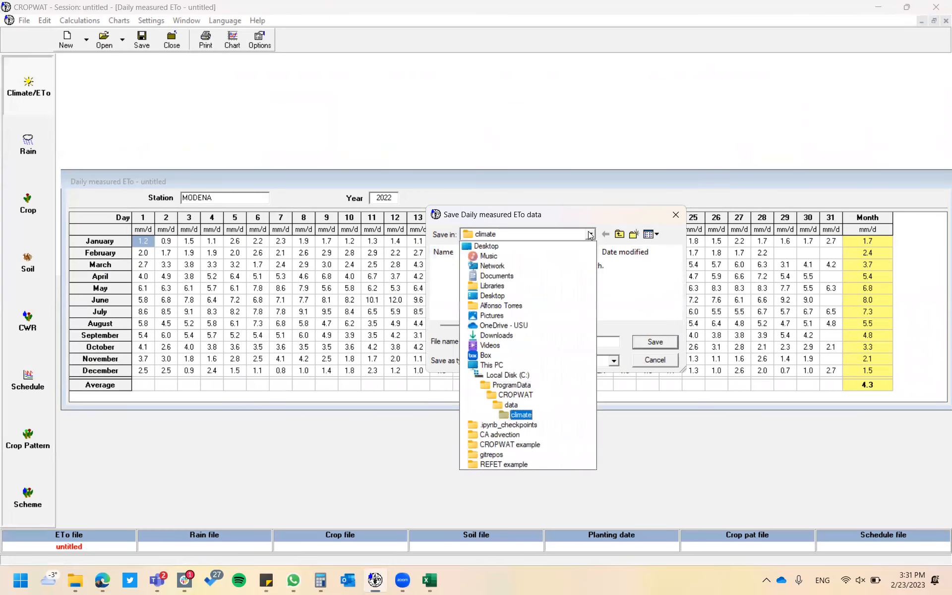
click(534, 248)
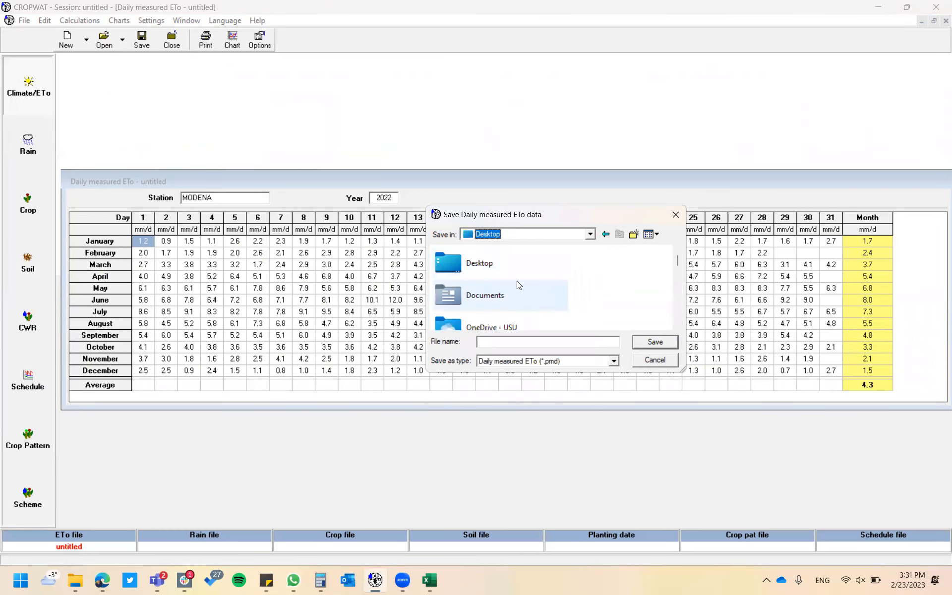
double_click(516, 269)
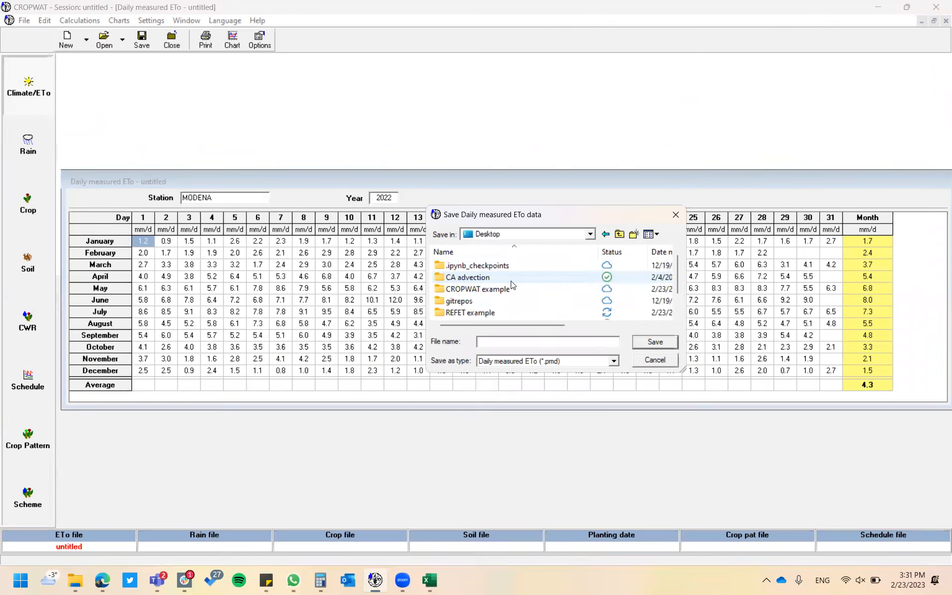
double_click(503, 289)
click(519, 341)
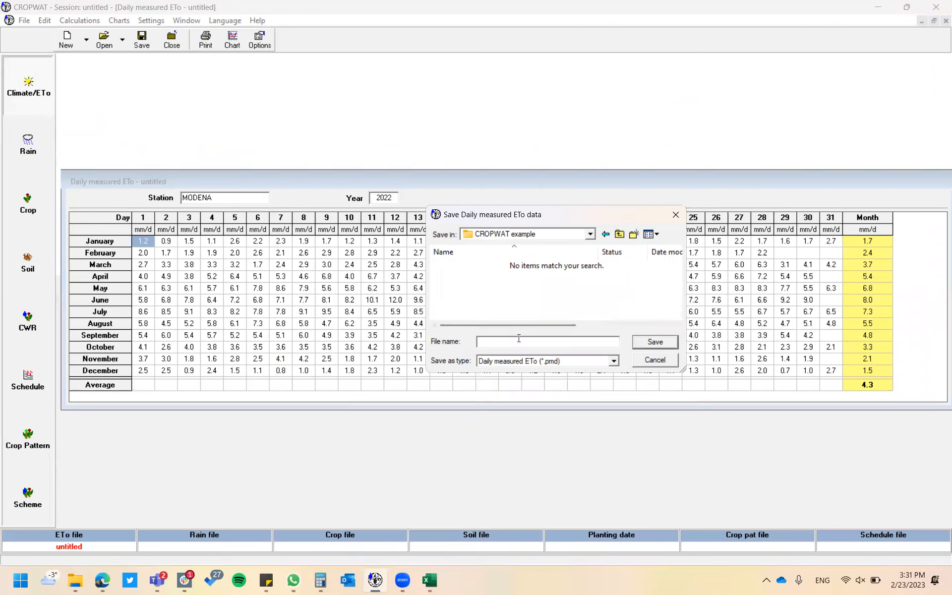
text(MODENA 2022 ETo)
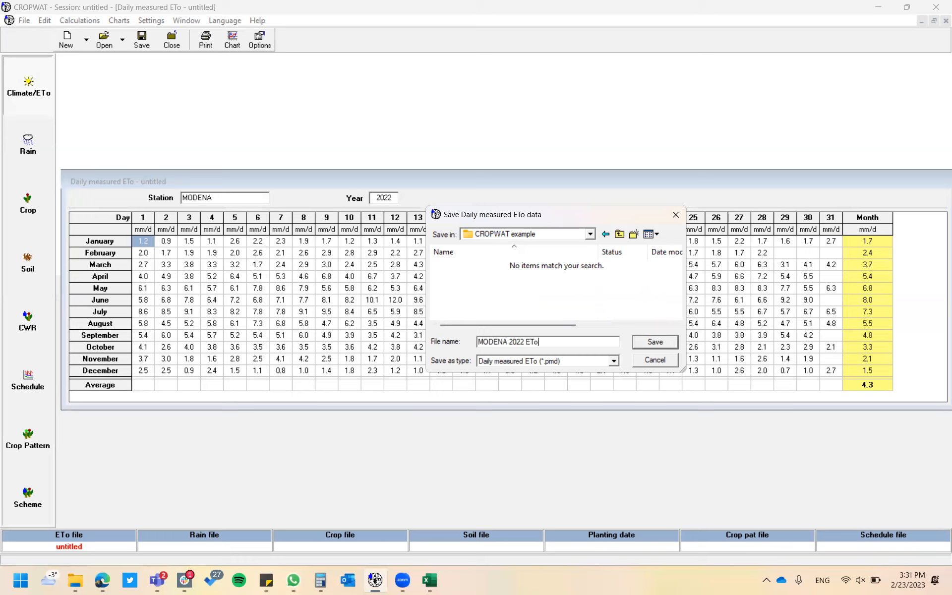
click(655, 342)
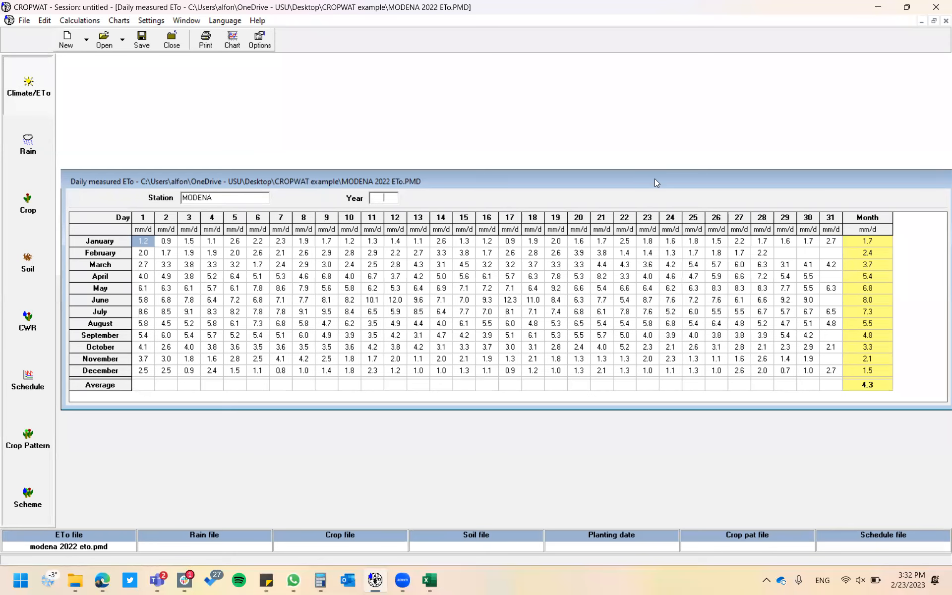
Examine the chart of daily ETo values over the year, and close it to return to the table
click(230, 47)
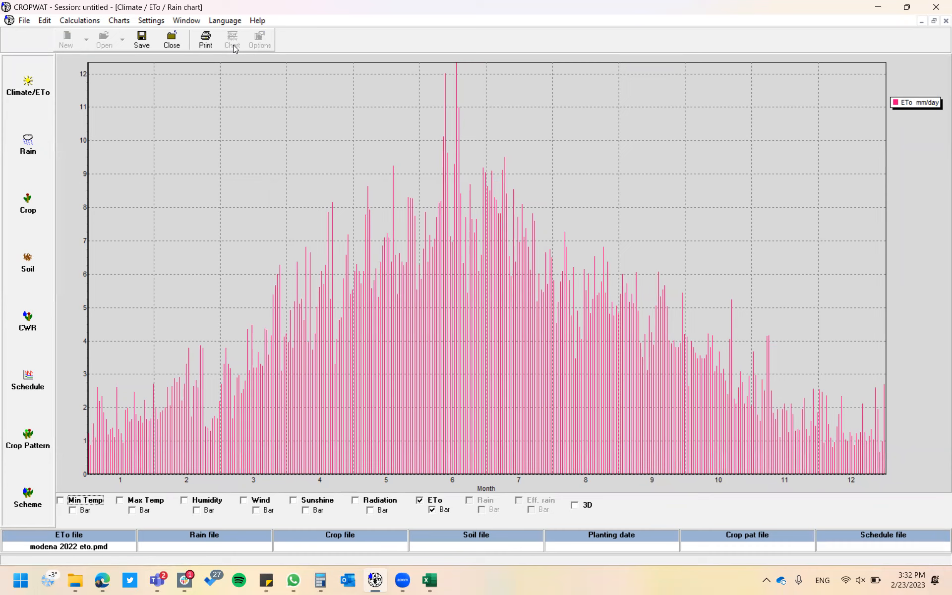
click(173, 45)
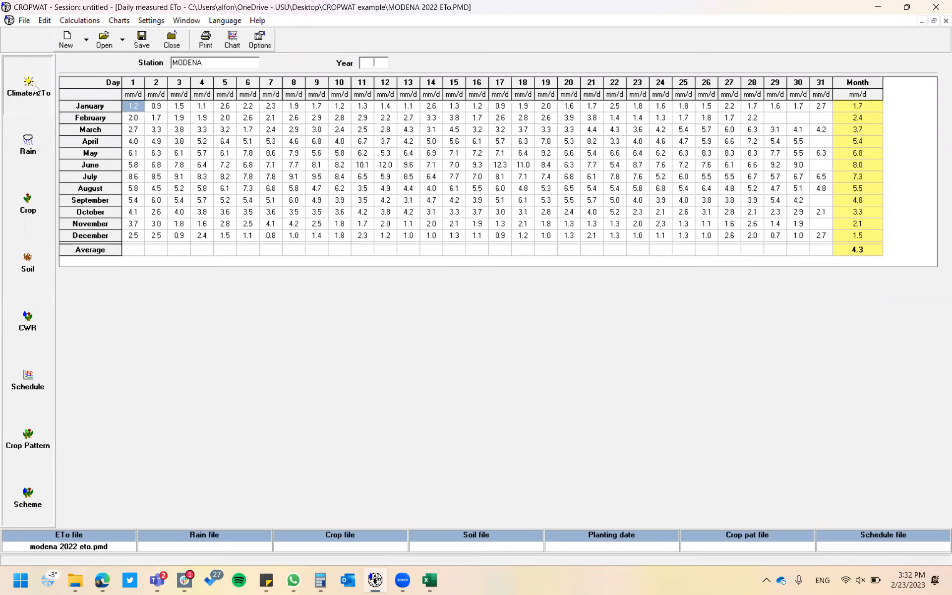
click(86, 40)
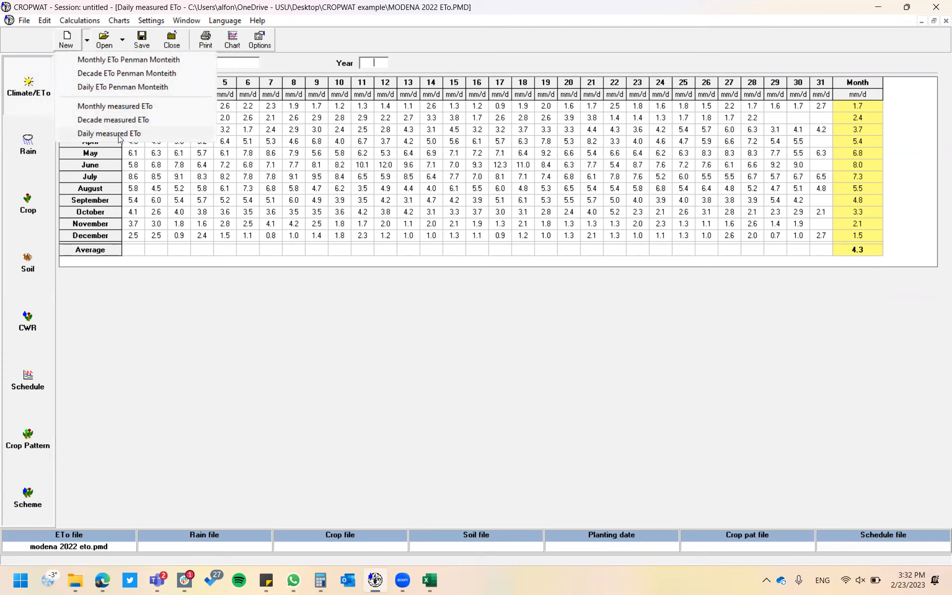
click(249, 376)
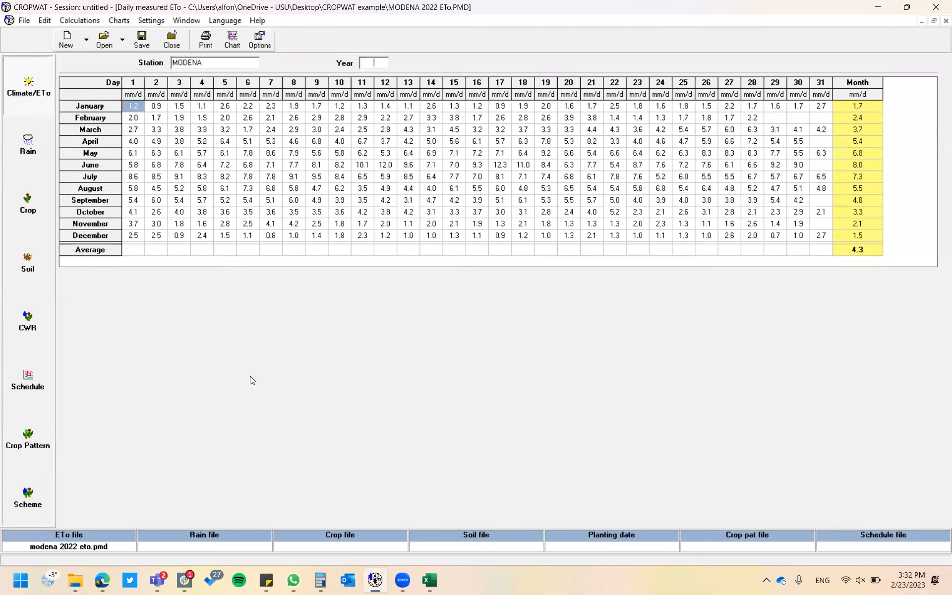
Check the copied daily ETo block on Excel's Sheet3, return to CROPWAT and paste the table into the daily ETo grid from January 1
click(430, 579)
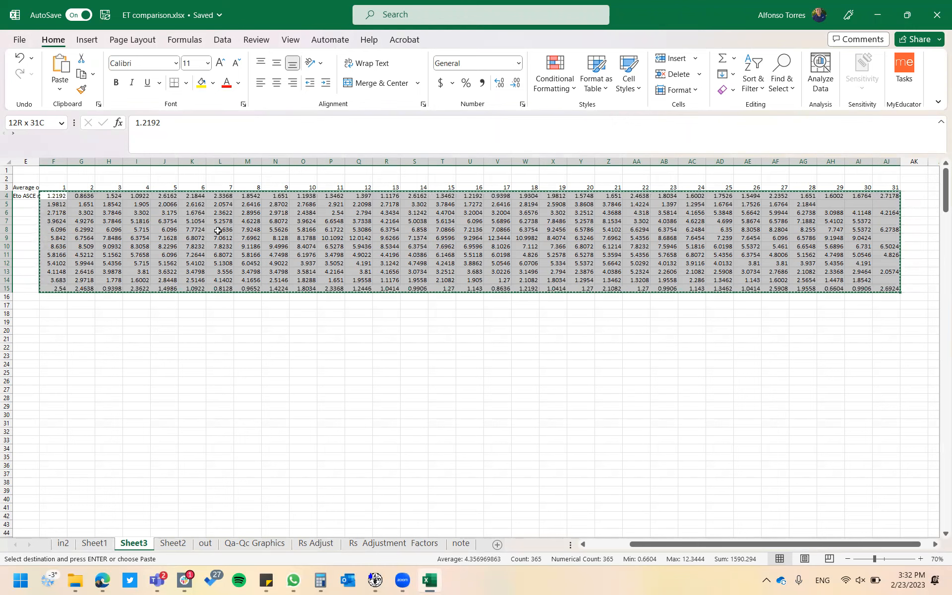
click(376, 581)
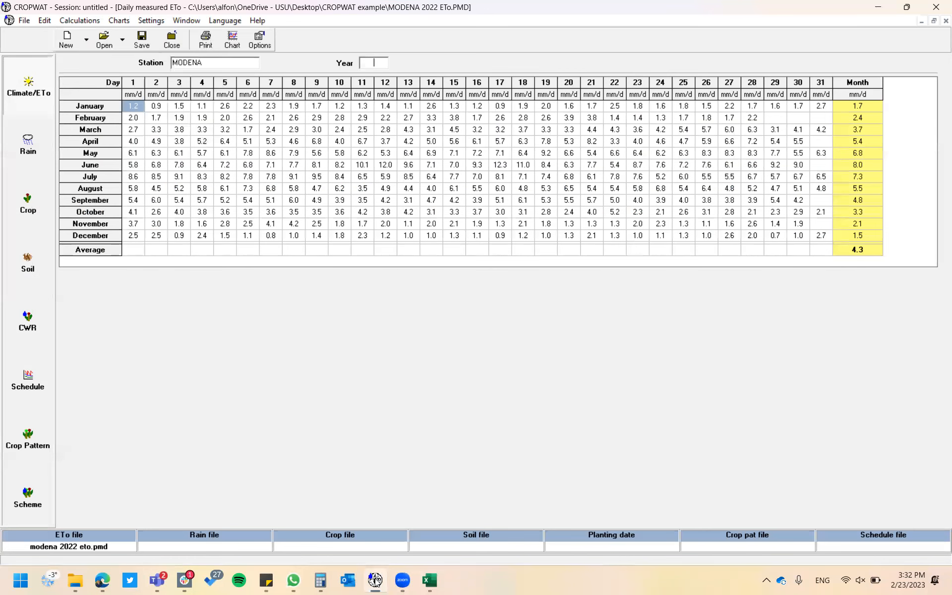
right_click(137, 105)
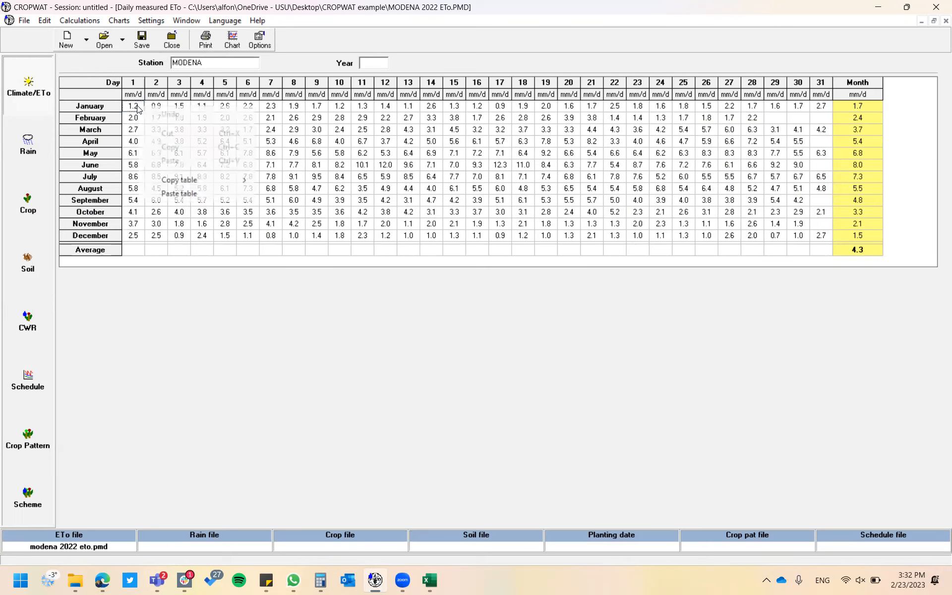
click(186, 196)
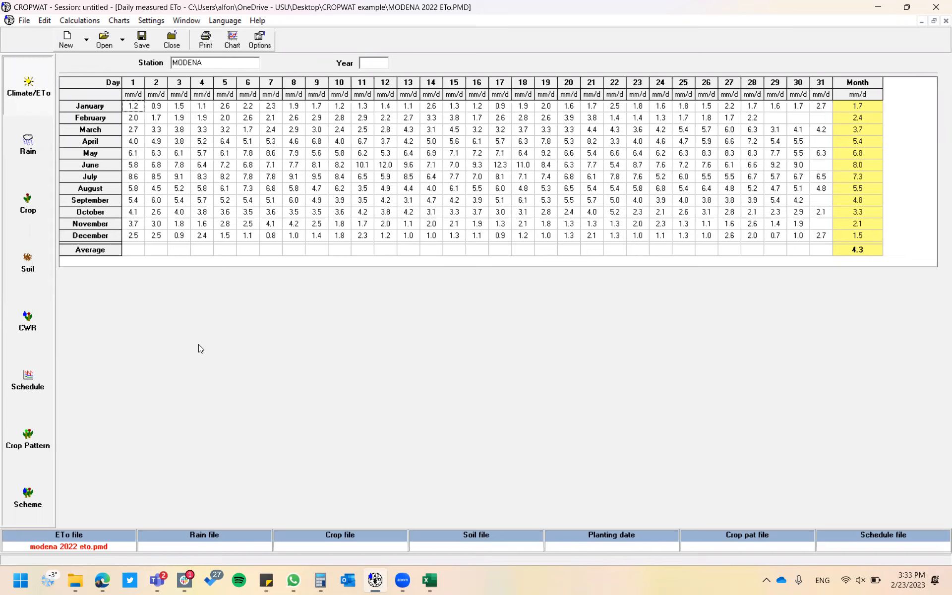
Open the CROPWAT options to examine the Climate/ETo data settings and units
click(262, 40)
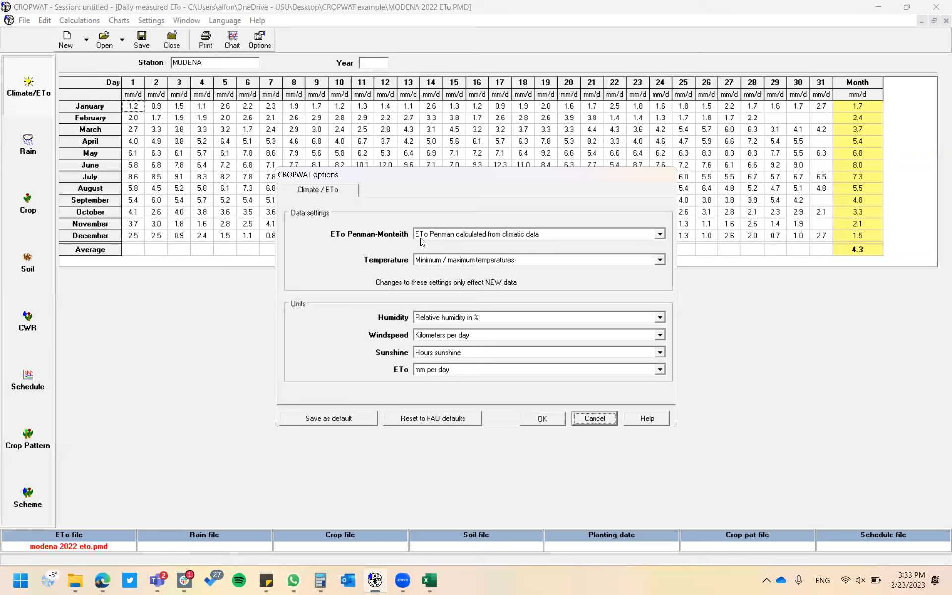
Check the available Penman-Monteith calculation choices and ETo unit choices in the climate options, leaving the settings as they are
click(476, 240)
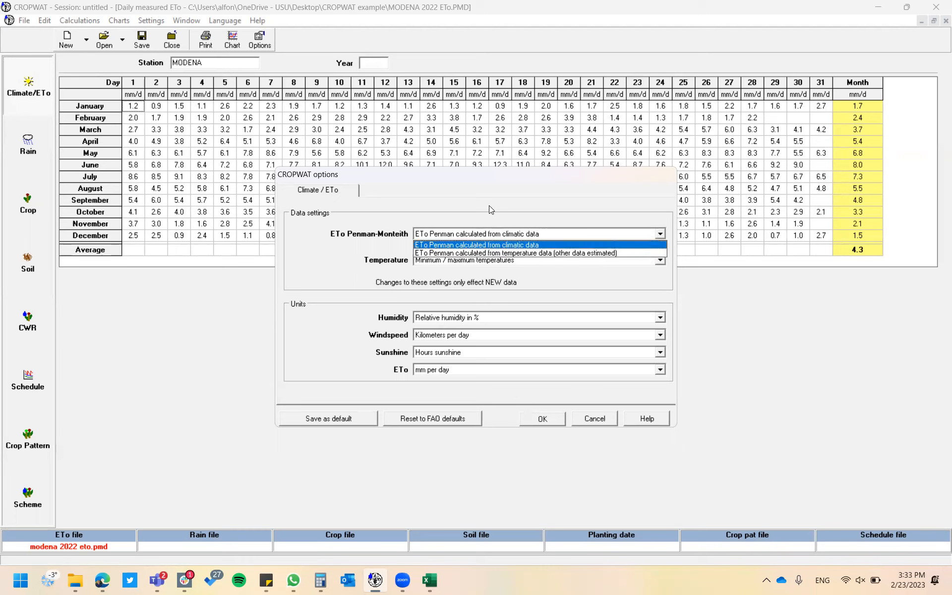
key(Return)
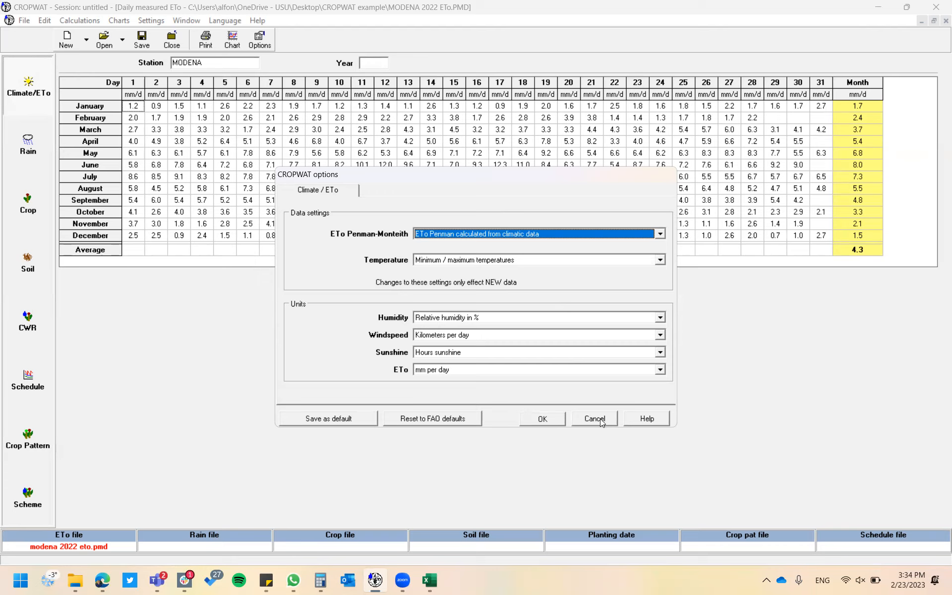
click(660, 370)
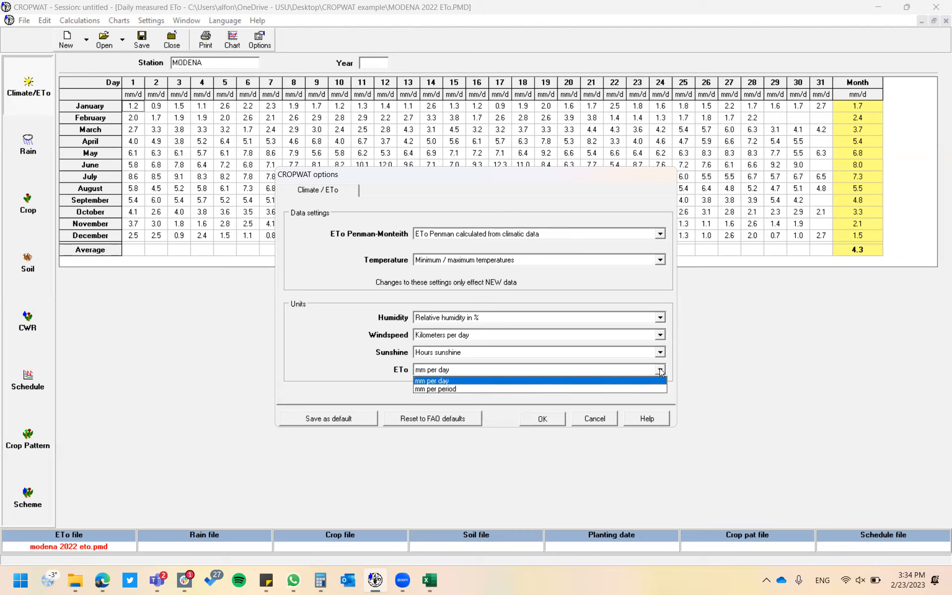
click(594, 421)
click(594, 419)
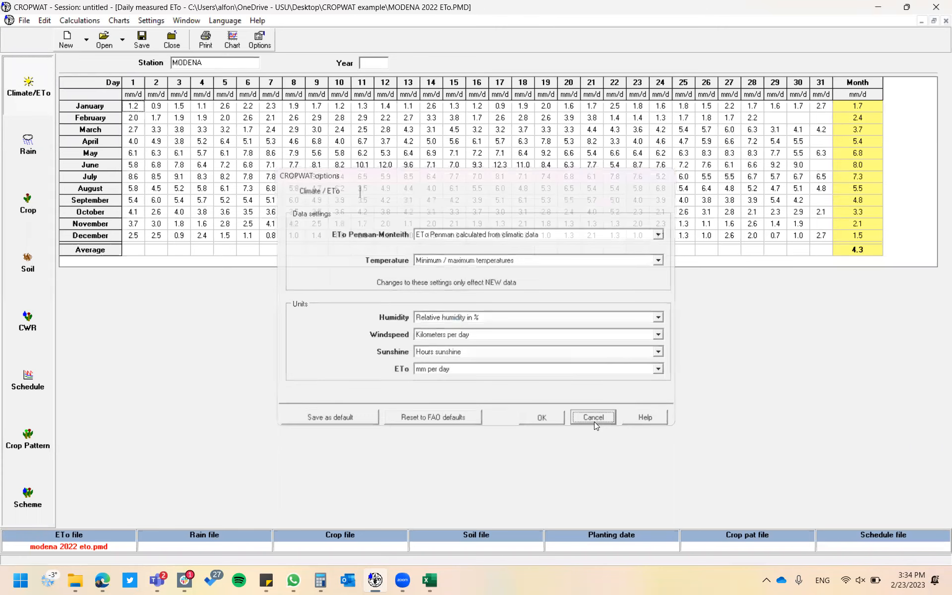
Look over the available types of new climate data, and view the chart of the MODENA daily ETo
click(88, 41)
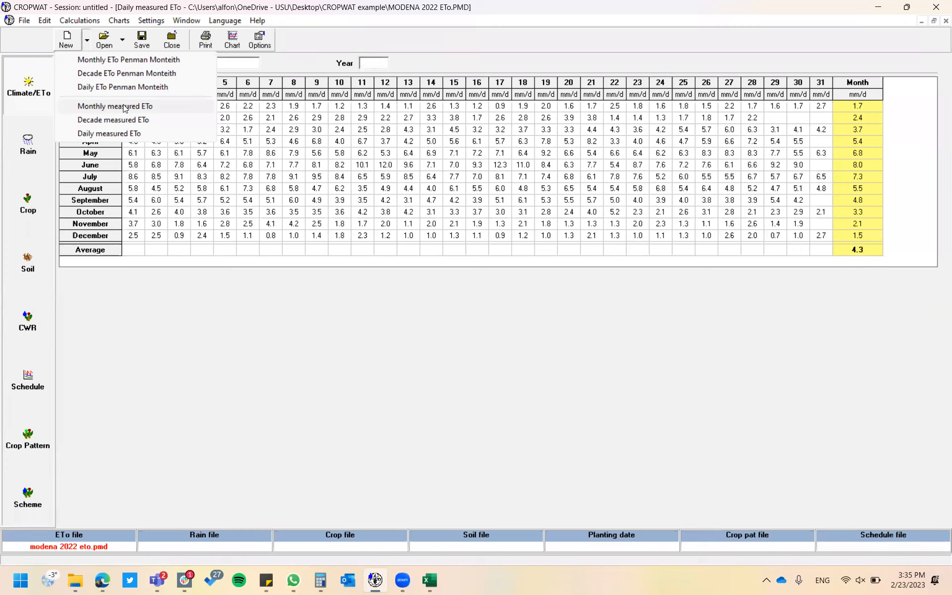
click(233, 333)
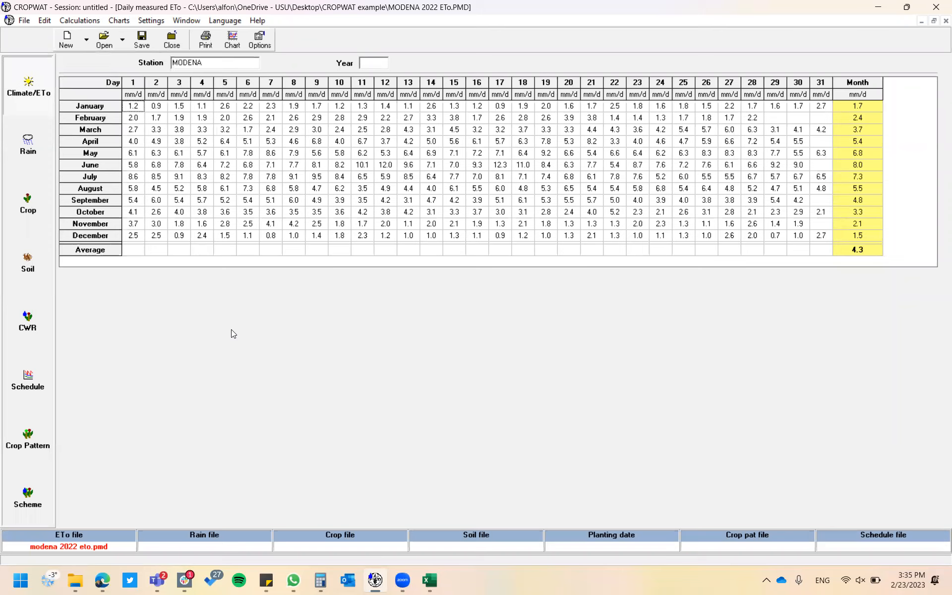
click(233, 43)
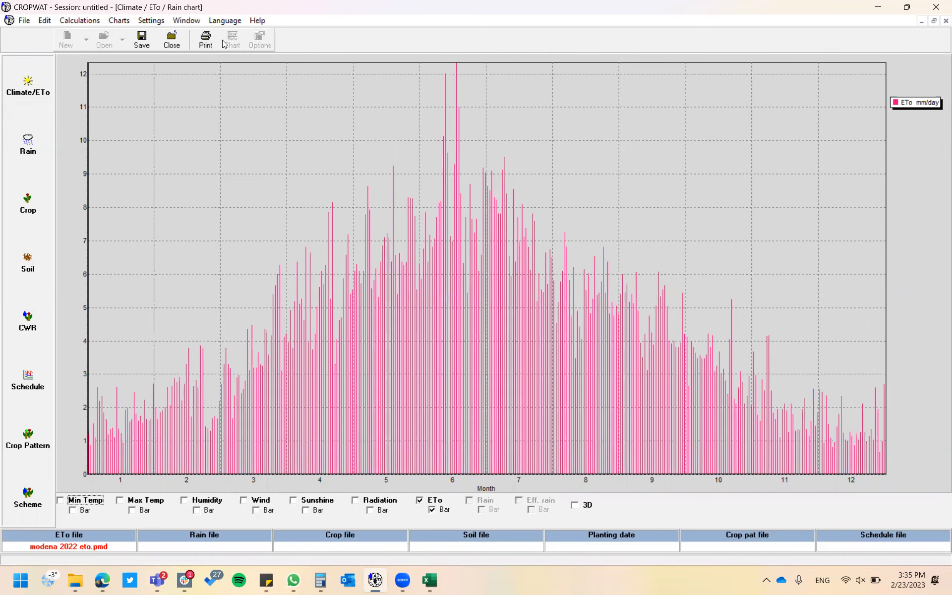
click(175, 42)
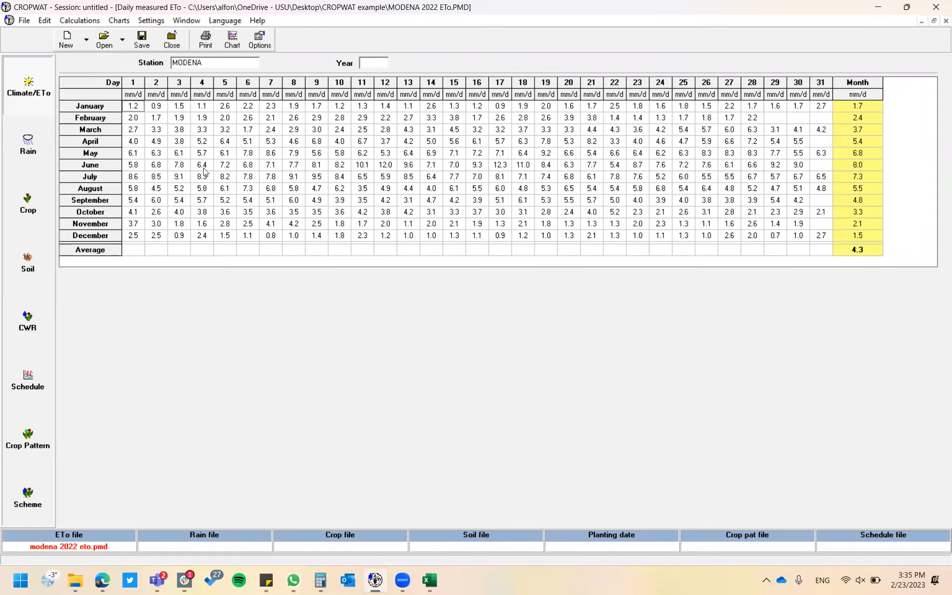
Save the MODENA daily ETo file and paste the copied table starting at the January 1 cell
click(143, 39)
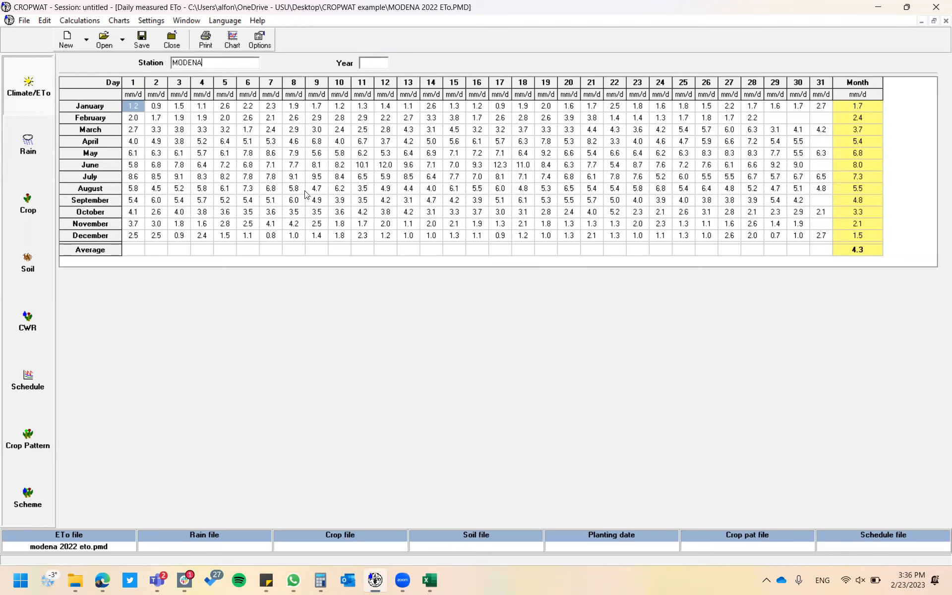
click(135, 106)
right_click(128, 106)
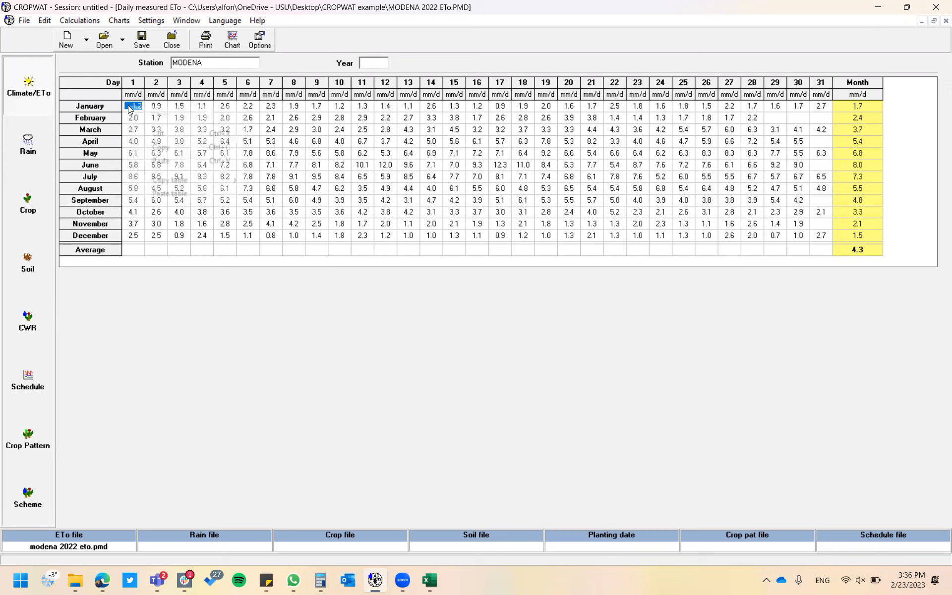
click(170, 194)
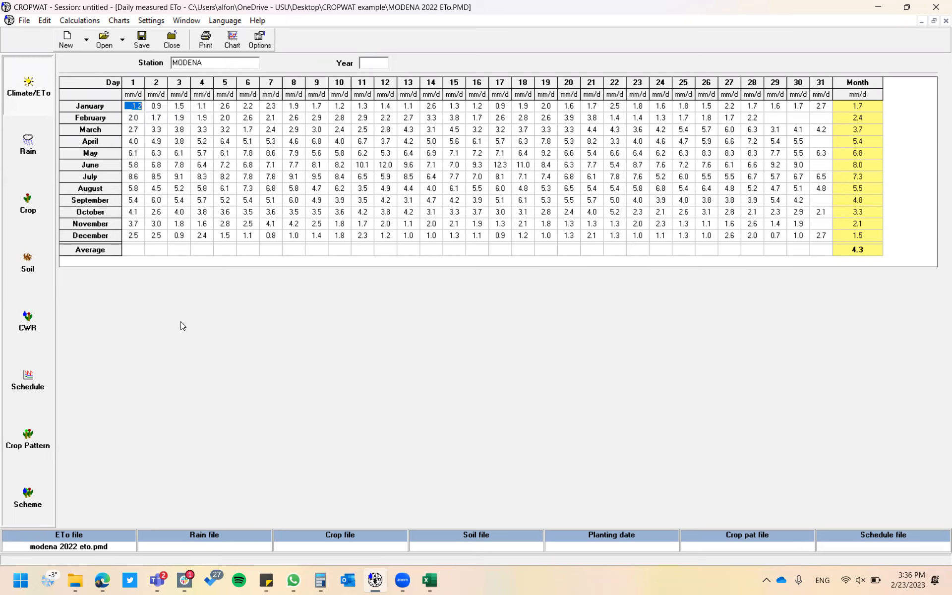
Save the daily ETo data again and view its chart before returning to the table
click(142, 42)
click(232, 39)
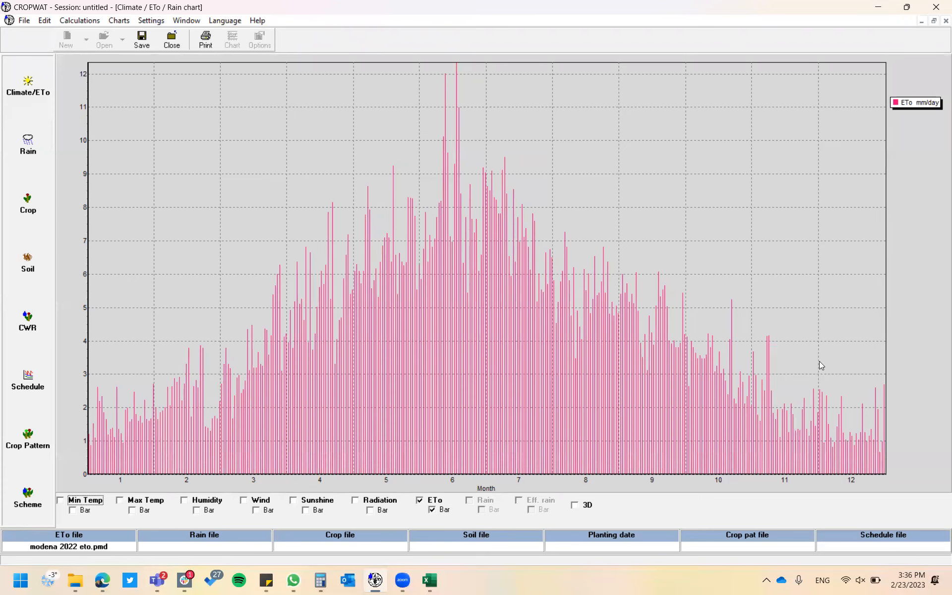
click(171, 39)
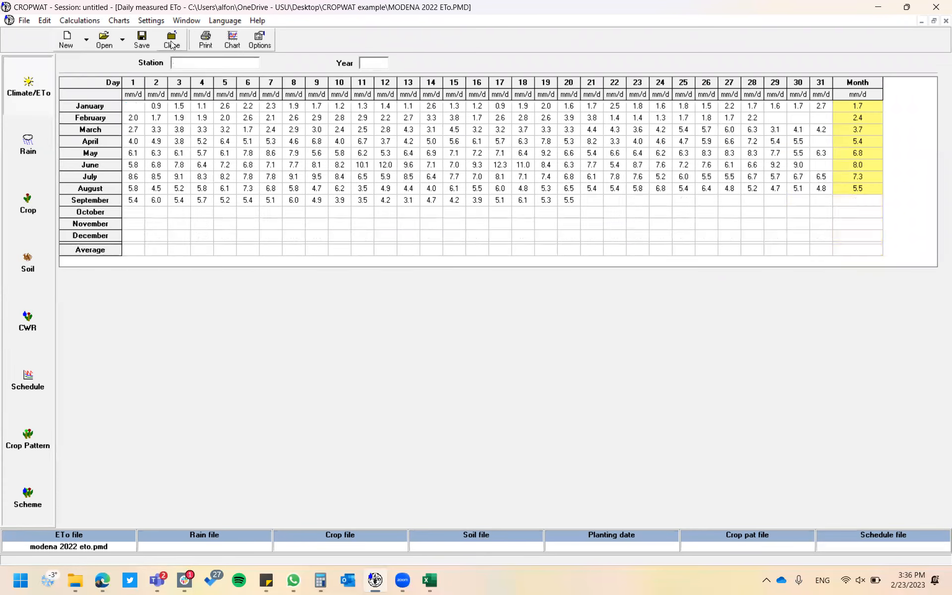
Open the rain module with a new, untitled daily rain table in a restored window
click(29, 141)
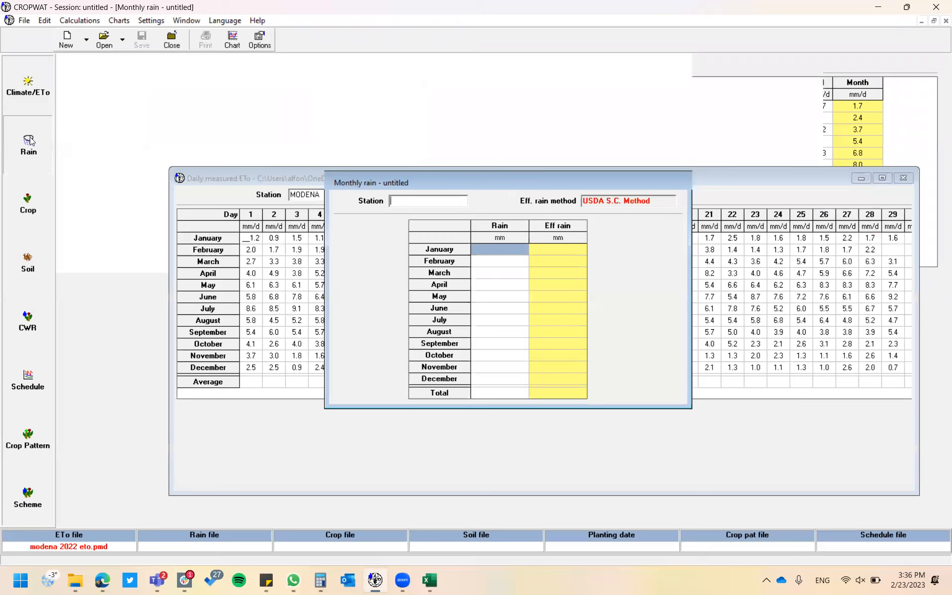
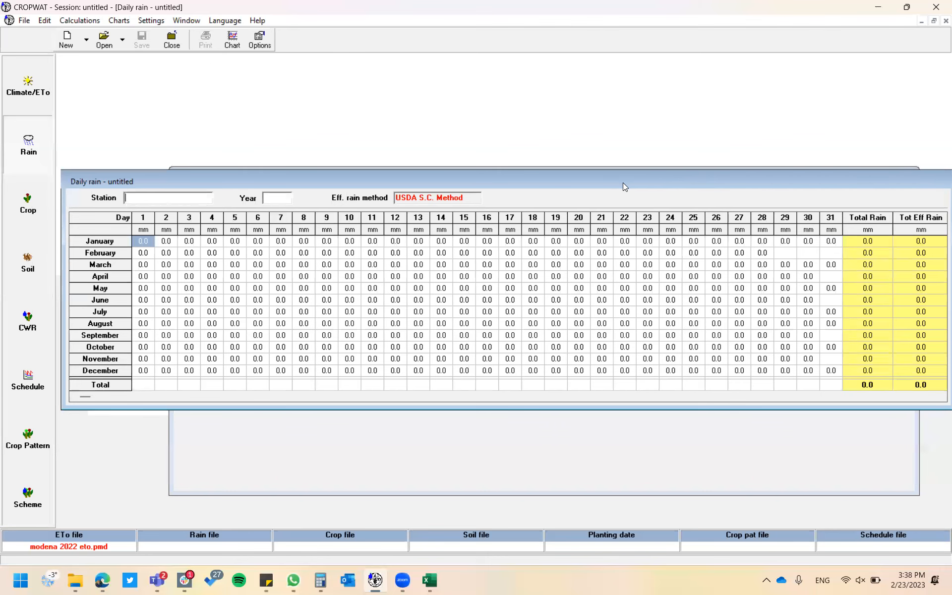
double_click(623, 183)
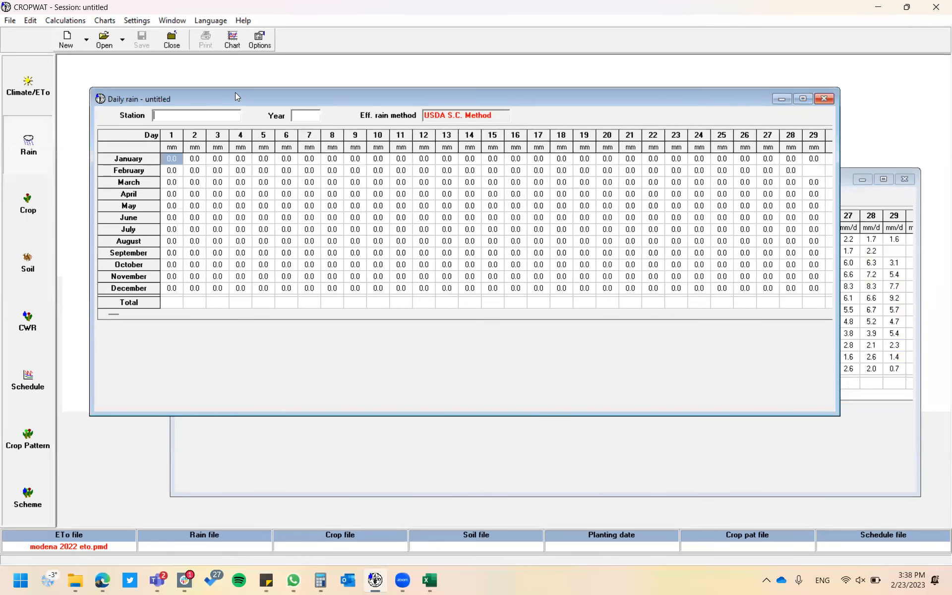
click(86, 39)
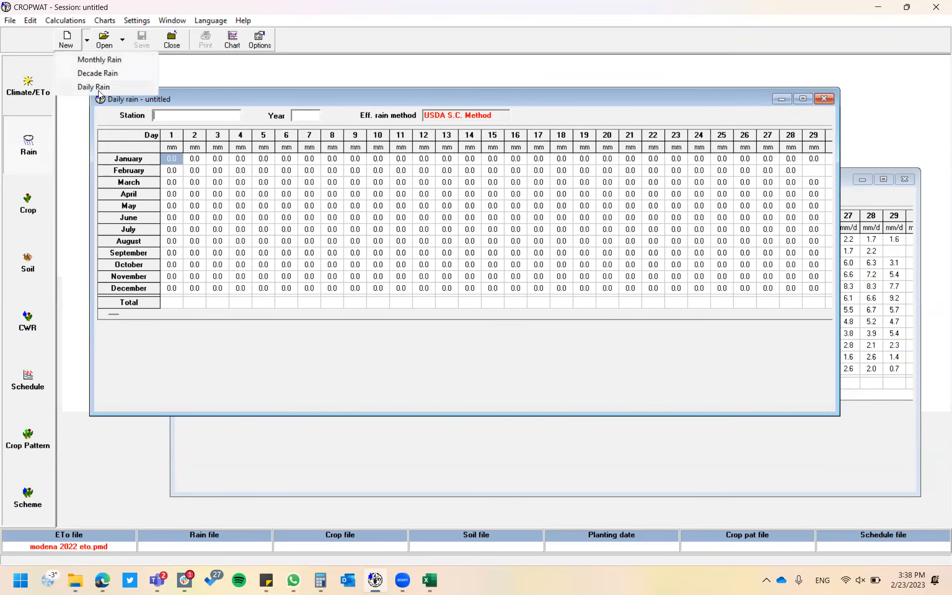
click(247, 92)
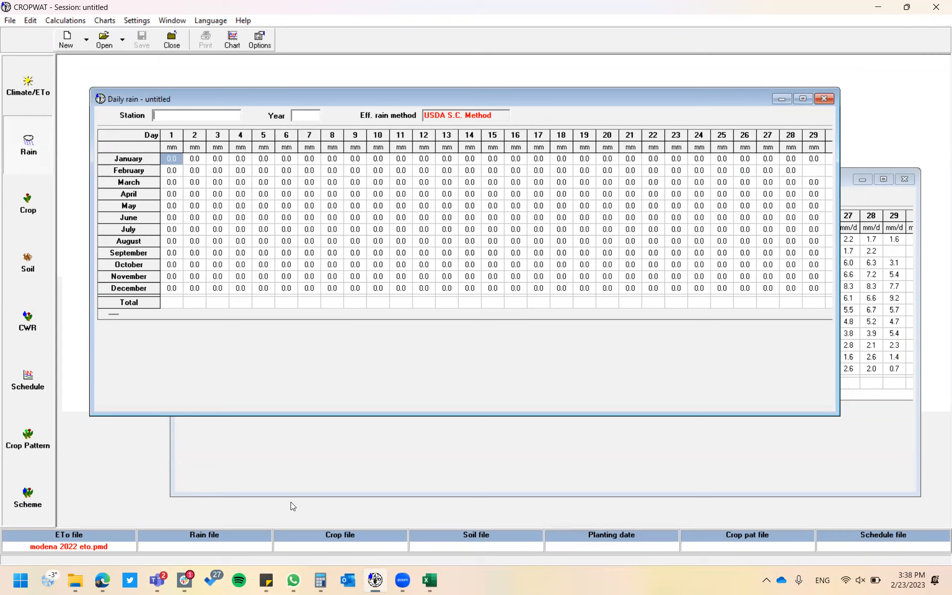
In Excel's ET comparison workbook, add the Precip field to the pivot table on Sheet1, replacing the data in the adjacent column
click(429, 580)
click(356, 403)
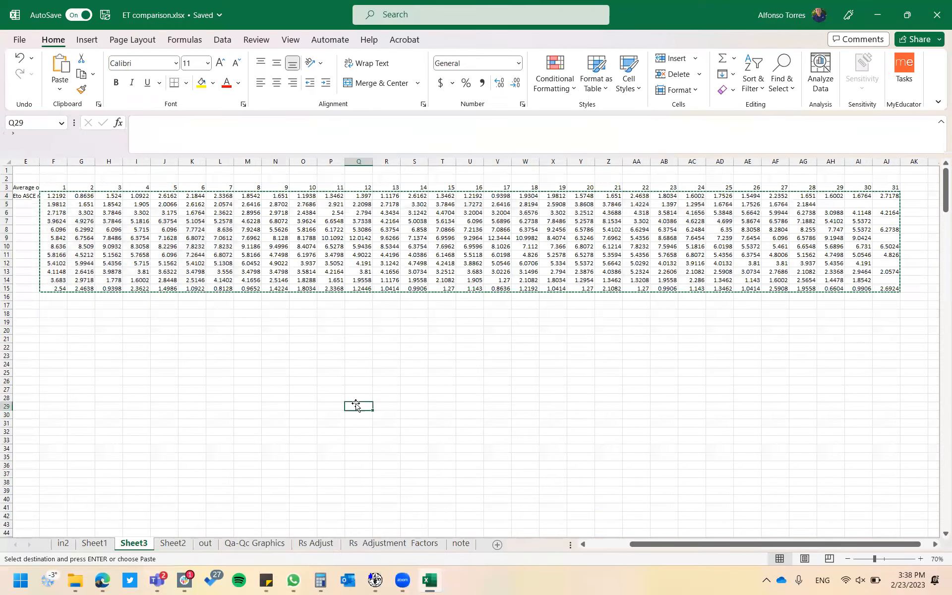
click(103, 542)
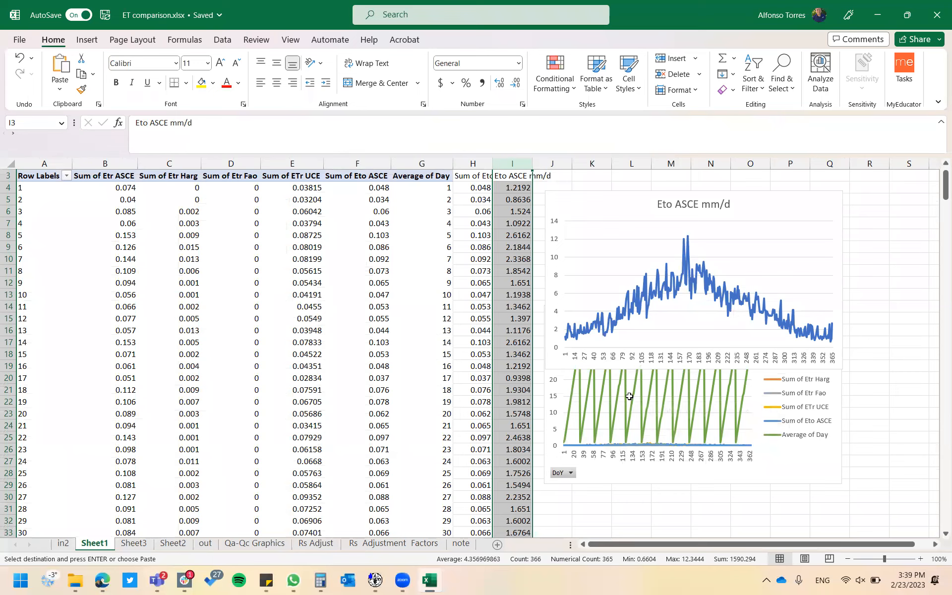
click(402, 376)
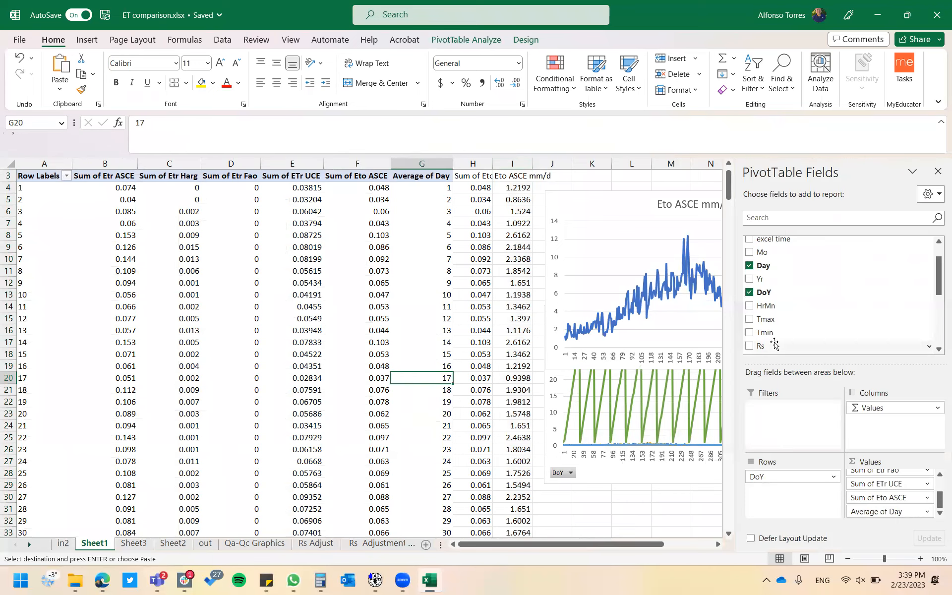
drag(936, 281, 936, 333)
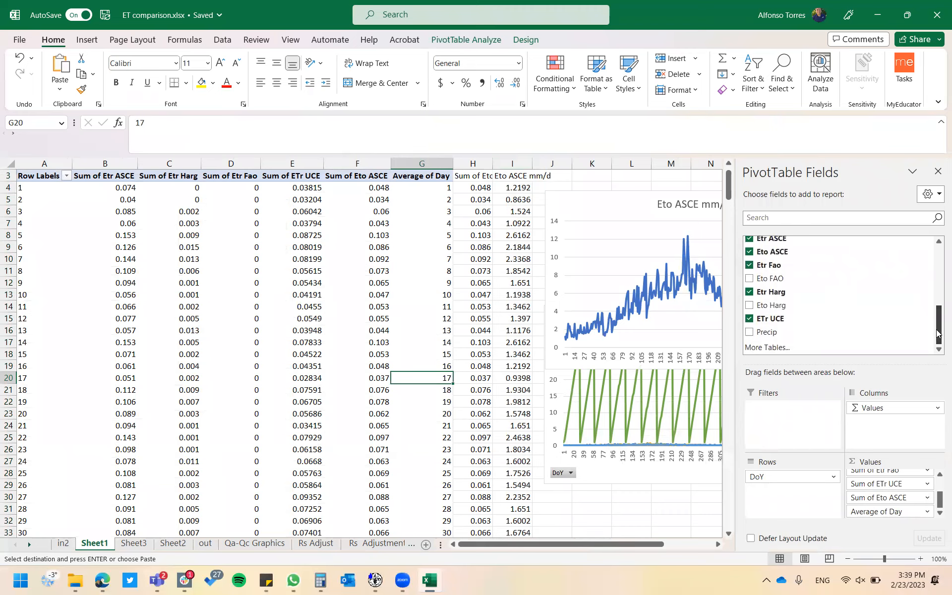
click(748, 335)
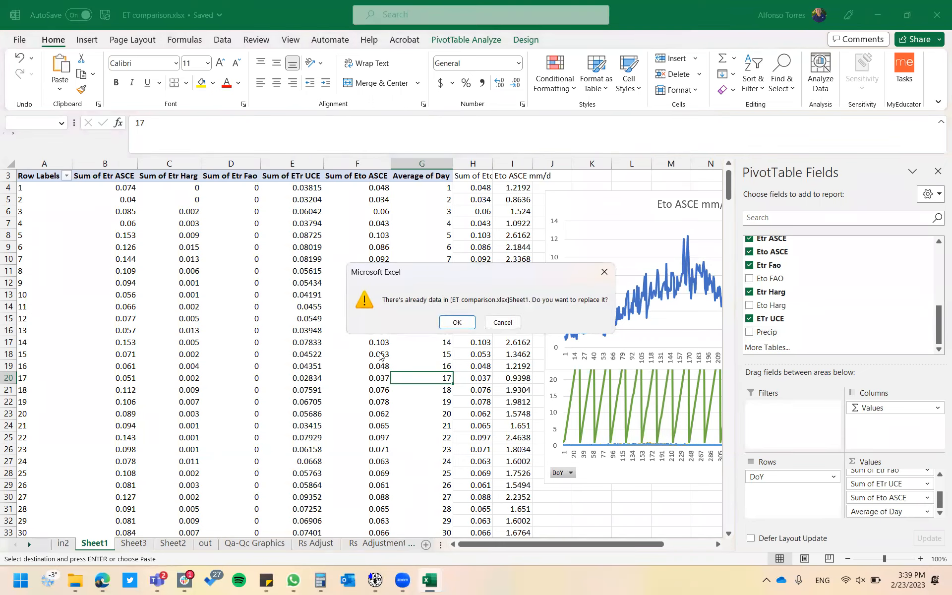
click(457, 323)
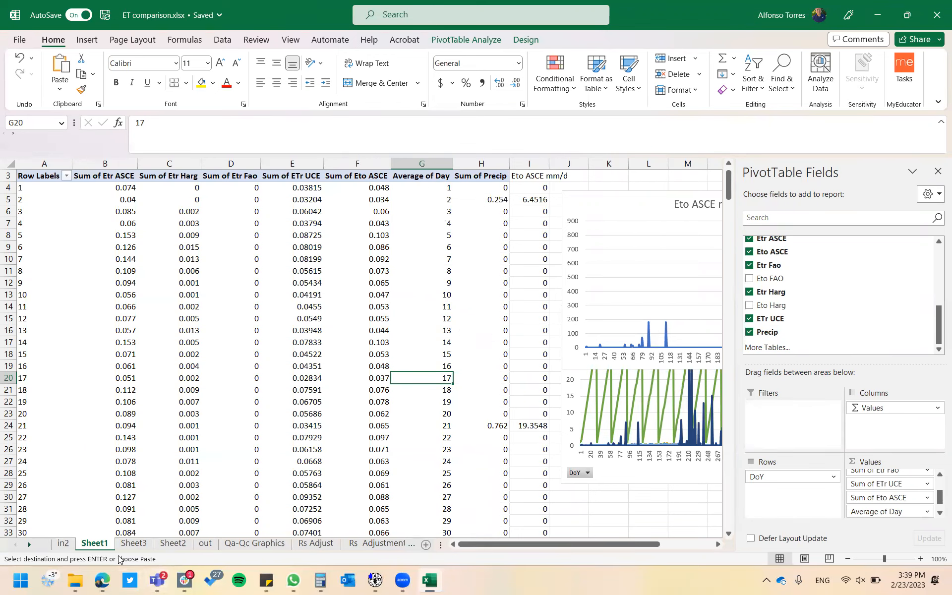
Add a blank worksheet after Sheet1 and select the Average of Day and Sum of Precip columns on Sheet1
click(425, 544)
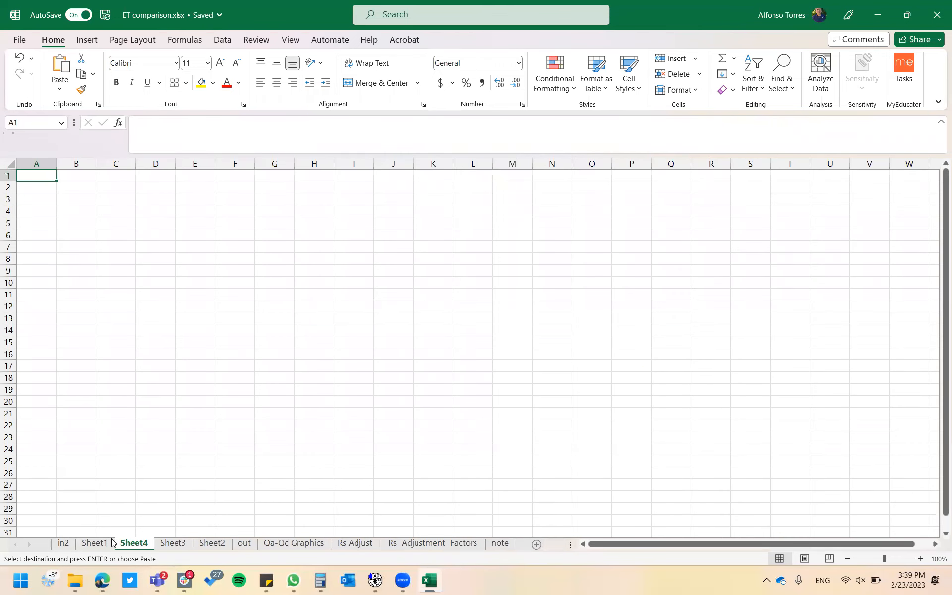
click(94, 544)
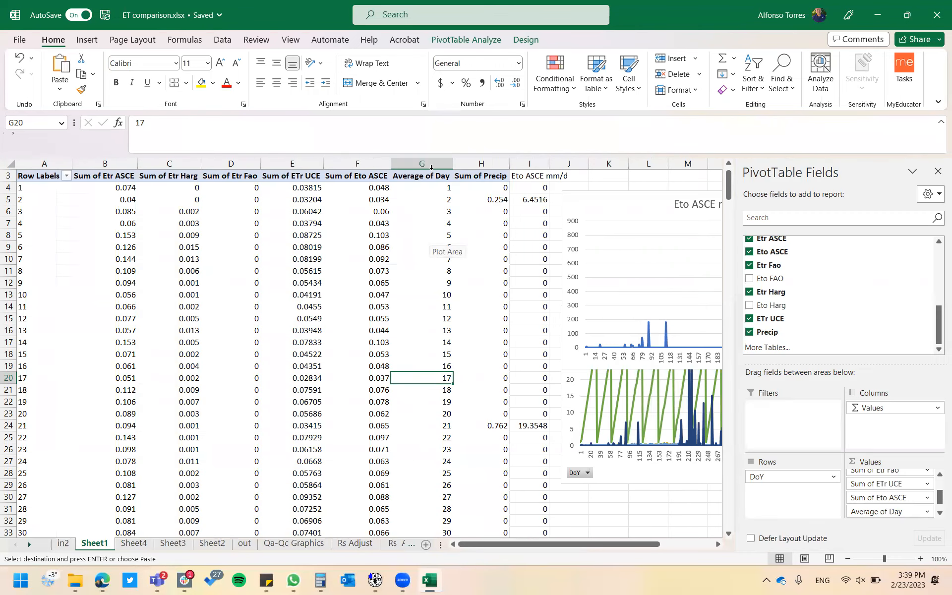
drag(432, 163, 459, 160)
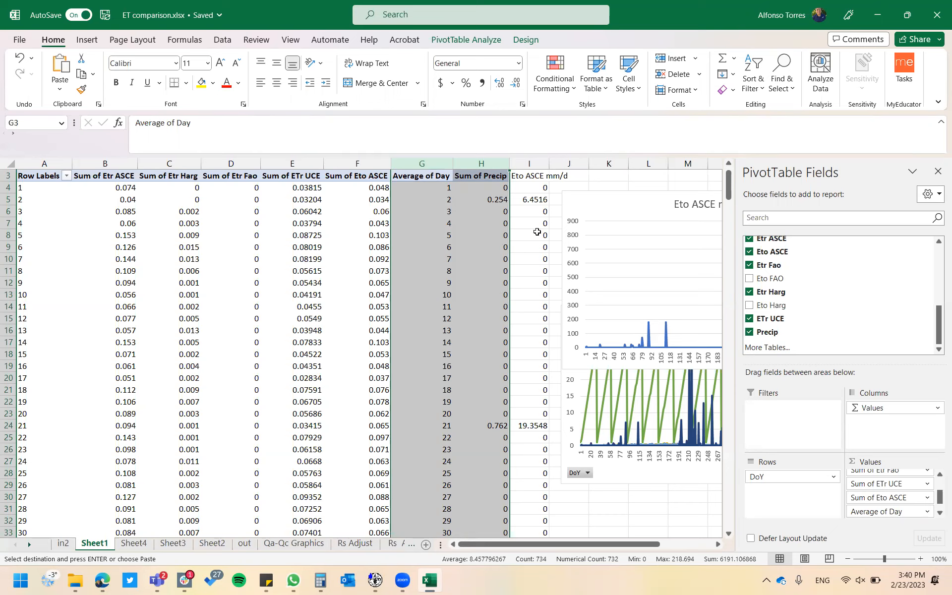
Change the header in cell I3 to "Precip mm", keeping the conversion formula in I4
click(535, 177)
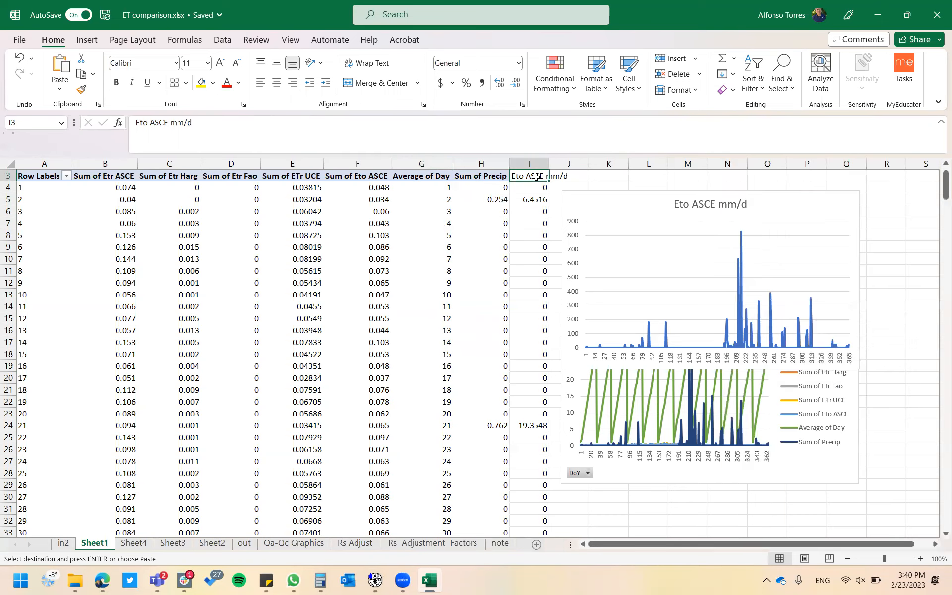
text(P)
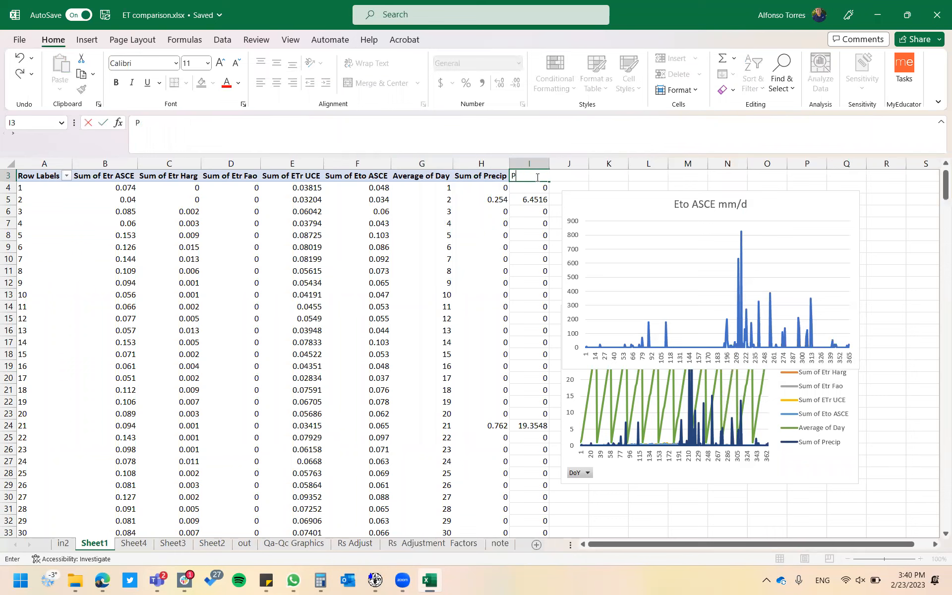
text(recip mm)
key(Return)
text(=)
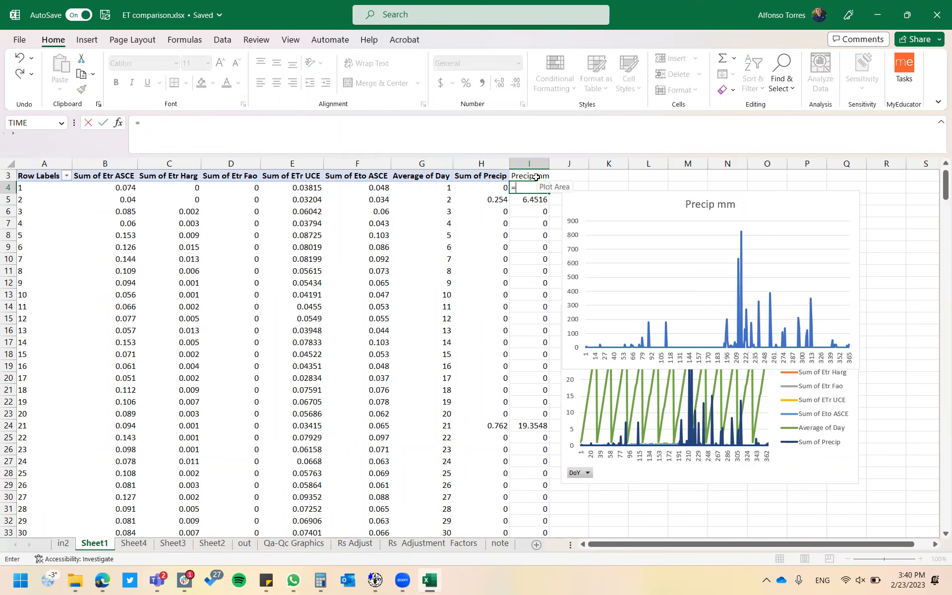
key(Escape)
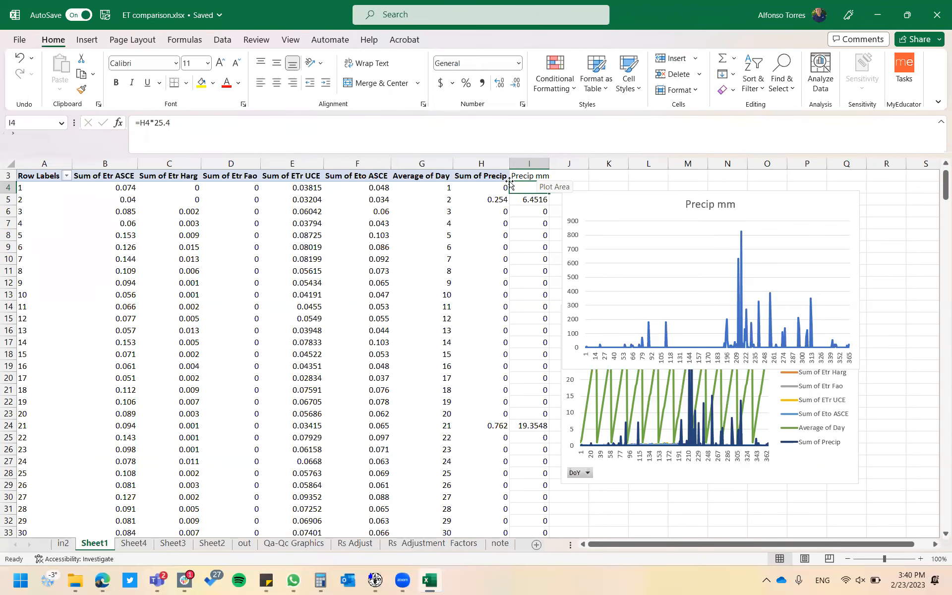
Copy the Sum of Precip column H and paste it as values into column I
click(485, 165)
right_click(485, 168)
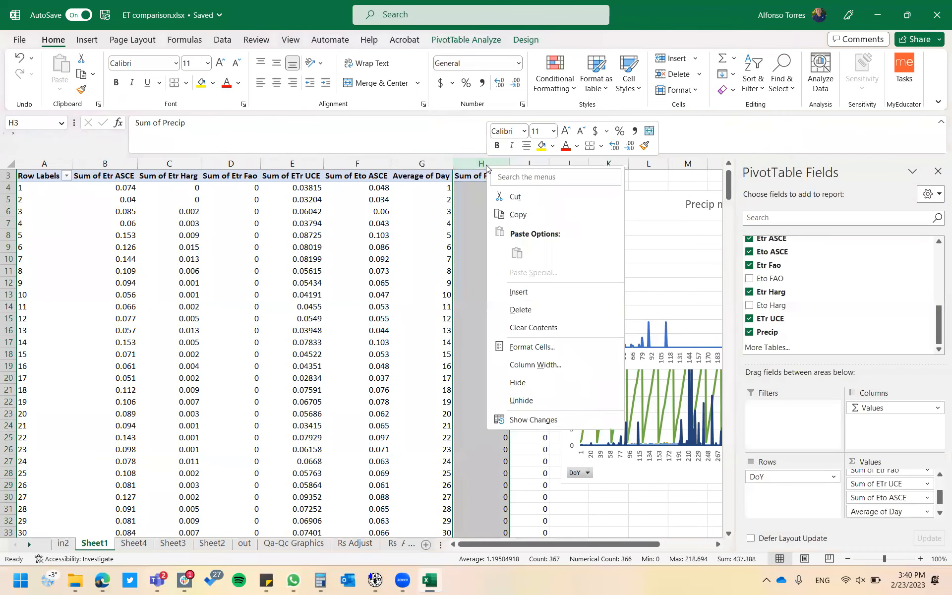
click(528, 214)
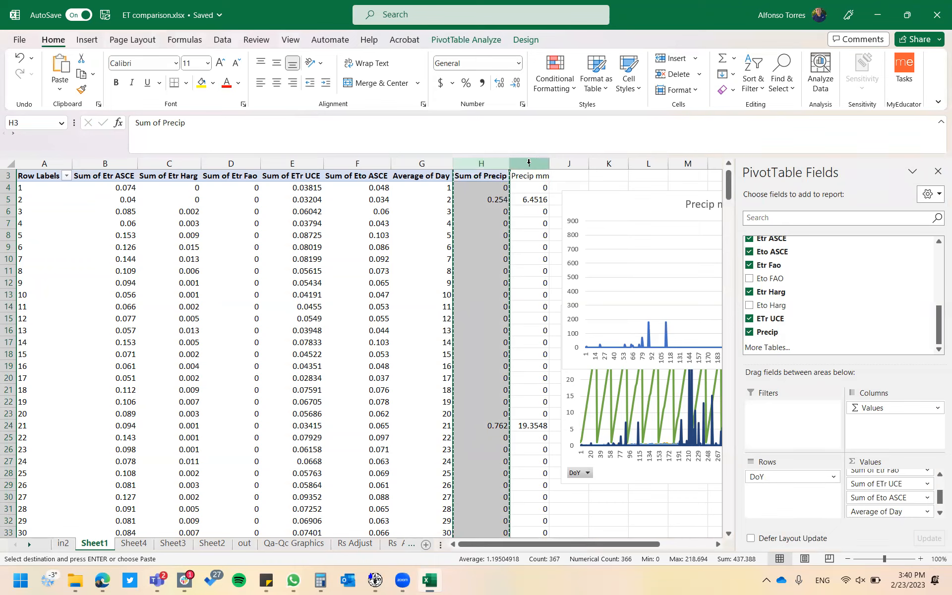
right_click(528, 166)
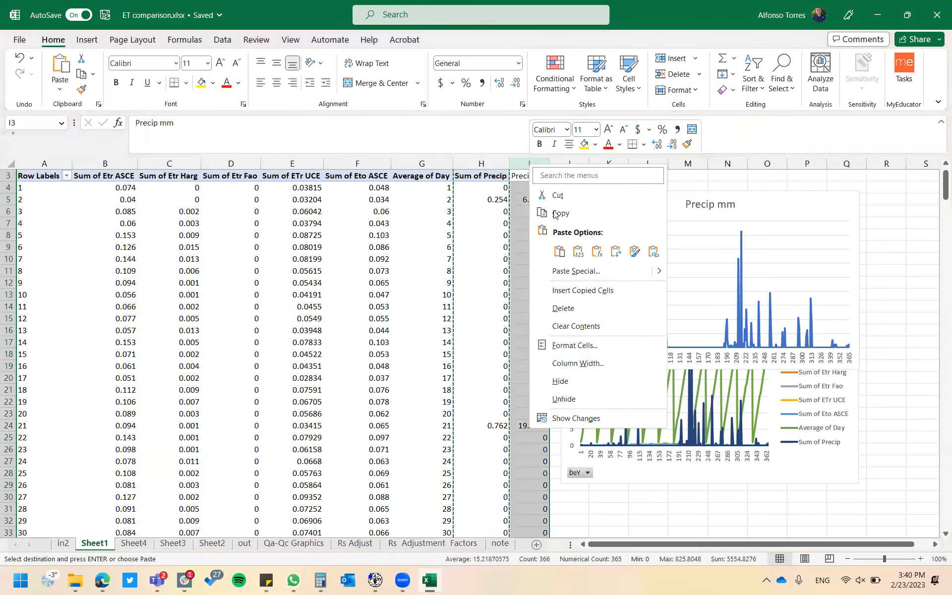
click(578, 252)
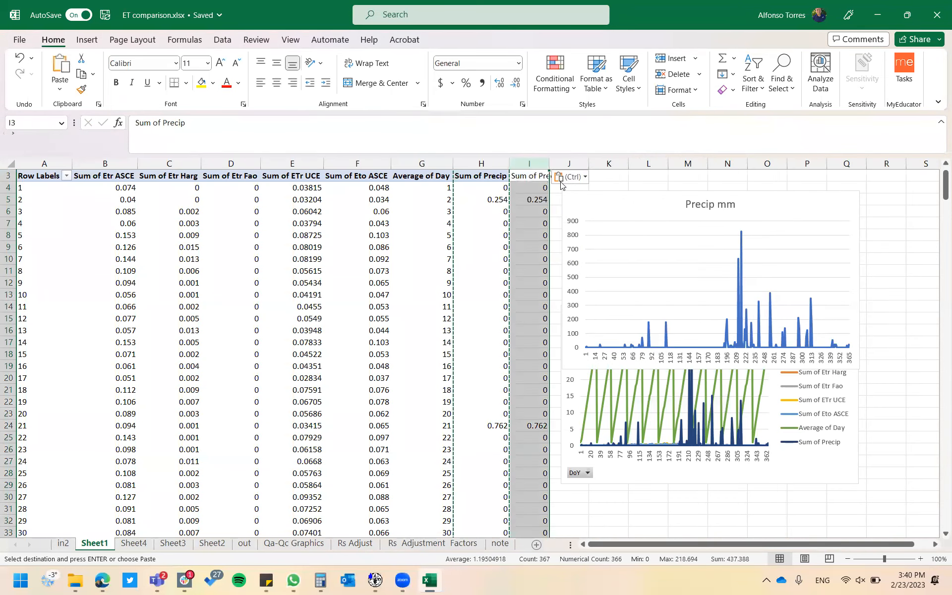
Move the Sum of Precip line chart away from column J so the cells beside column I are free
drag(590, 208, 675, 287)
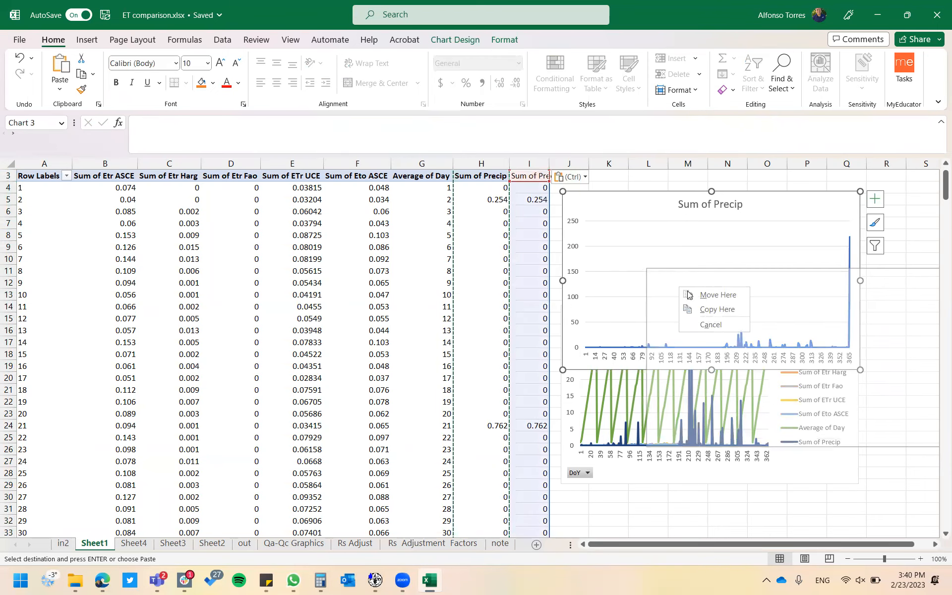
click(717, 296)
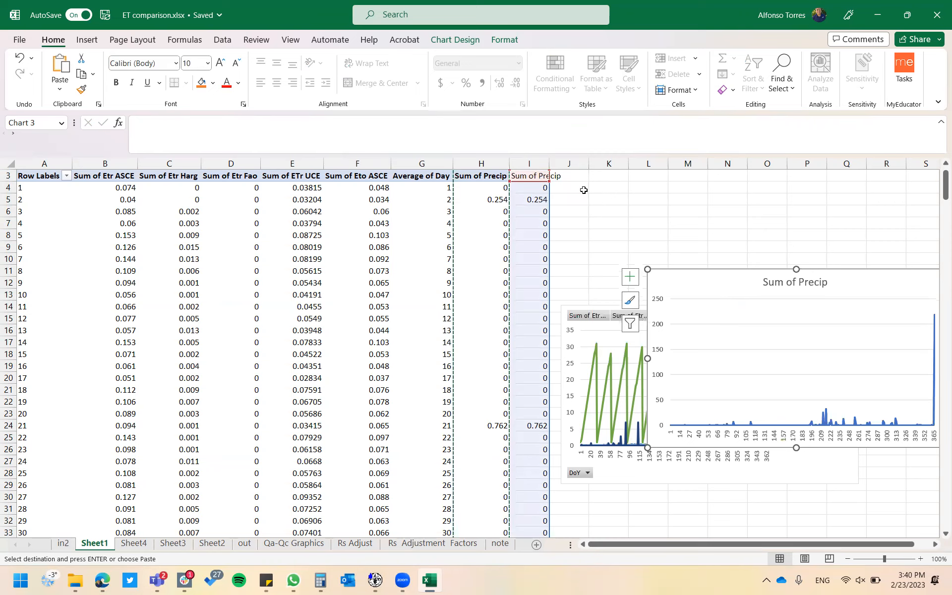
Enter the header "Precip mm" in cell J3, beside the pasted Sum of Precip column
click(568, 179)
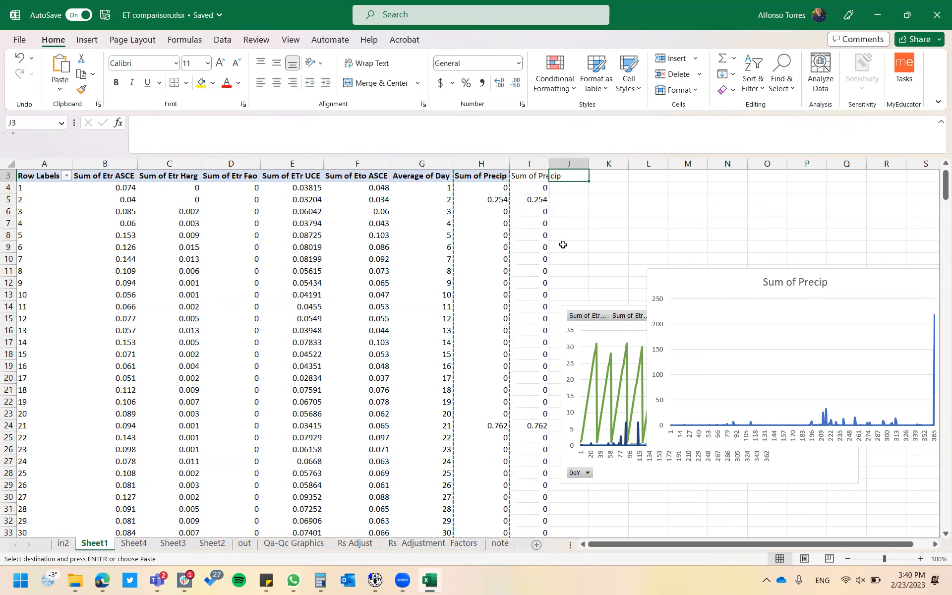
text(Precip mm)
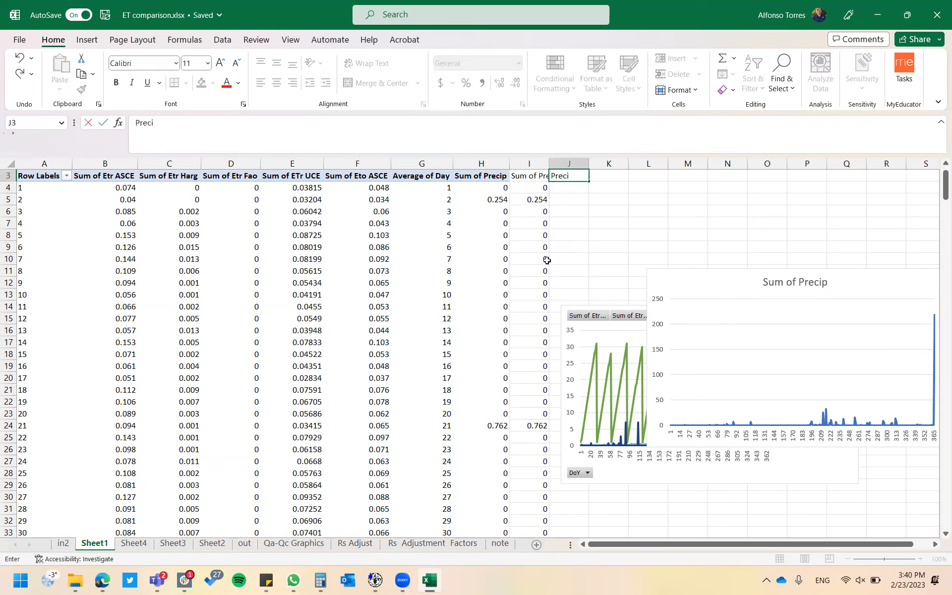
key(ctrl+Return)
key(Return)
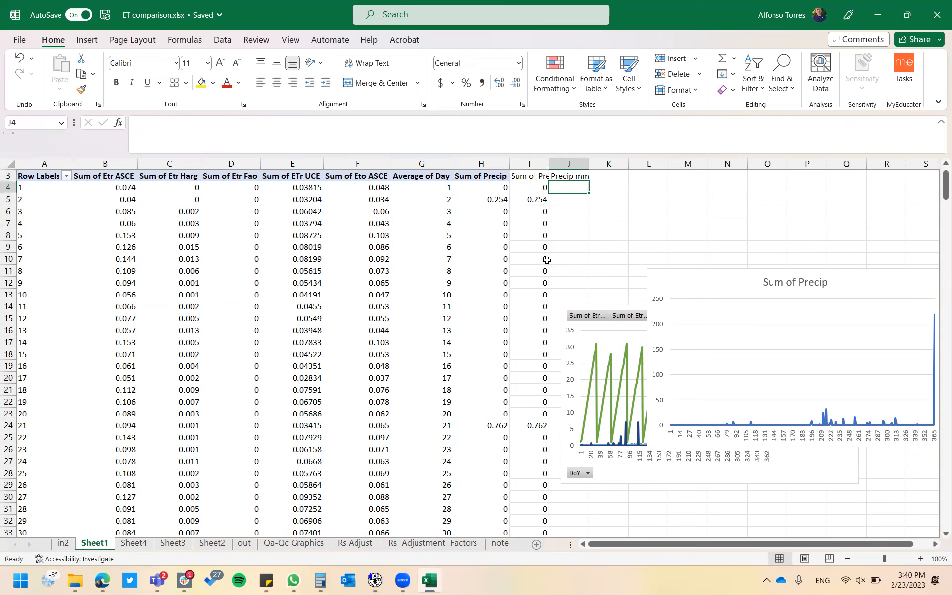
Enter =I4*25.4 in J4 and fill it down under the Precip mm header to the end of the data
text(=)
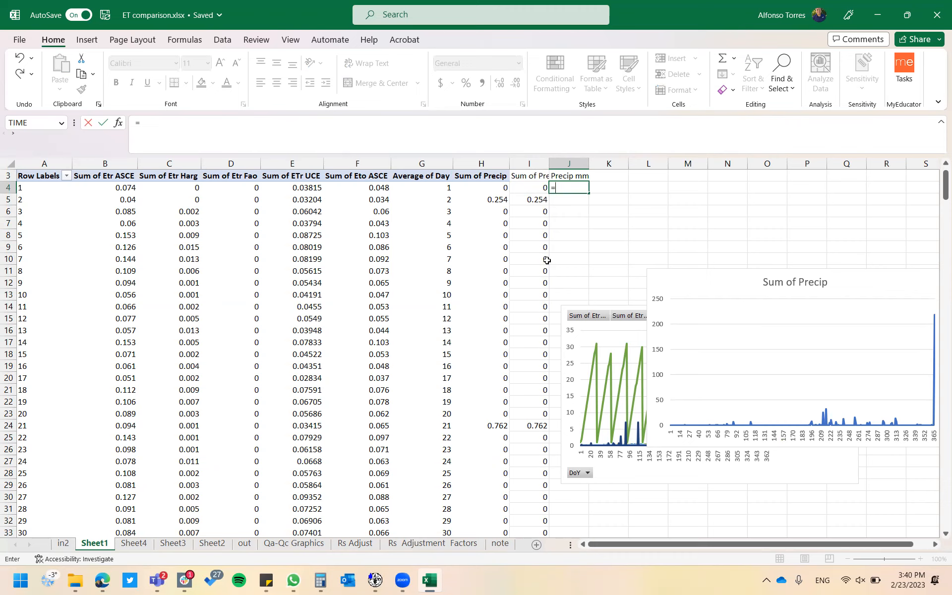
key(Left)
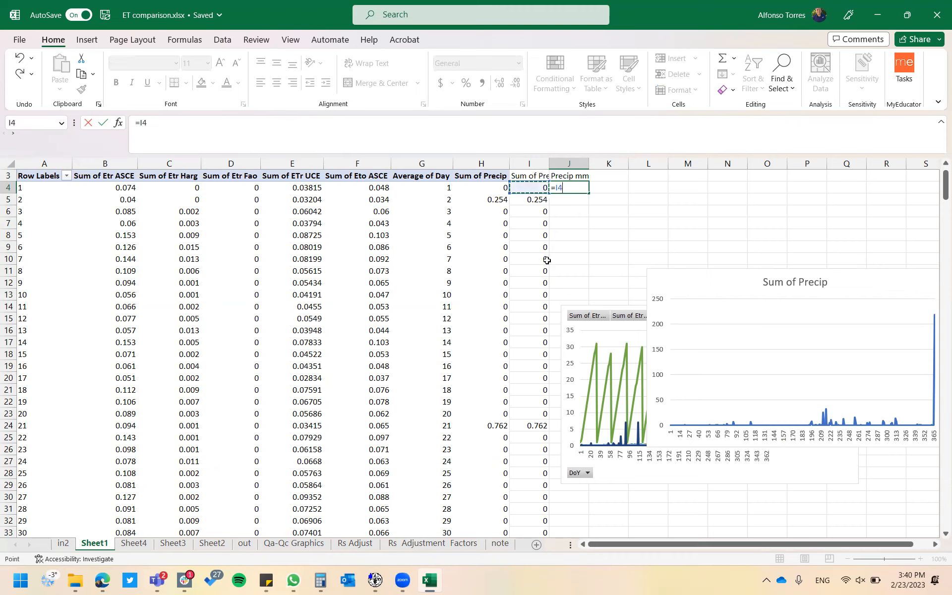
text(*25)
key(Return)
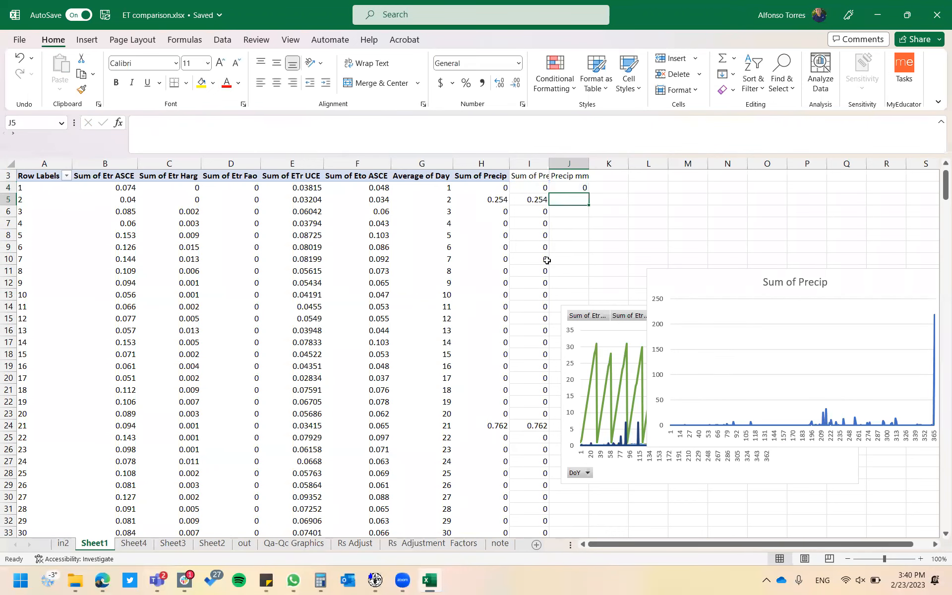
click(582, 186)
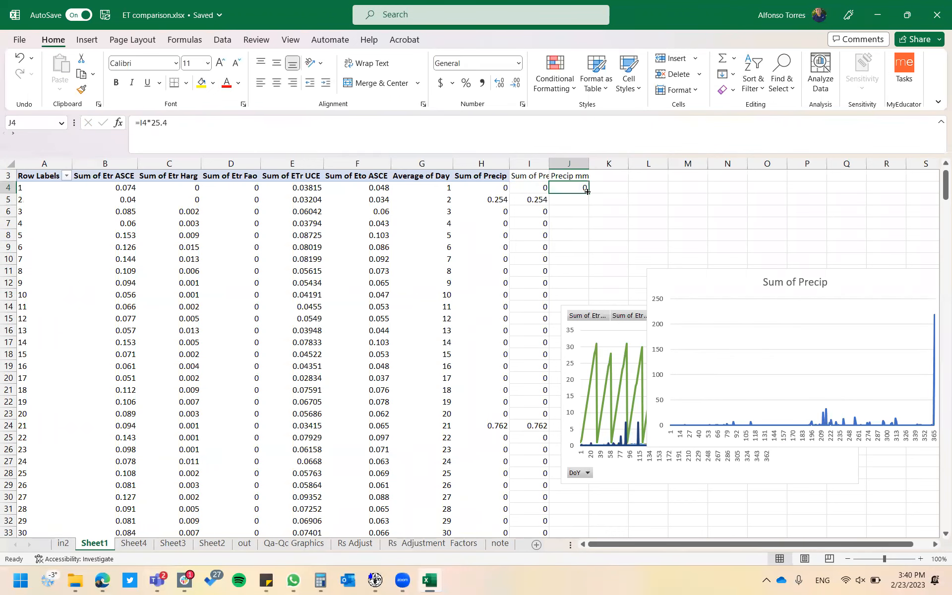
double_click(588, 193)
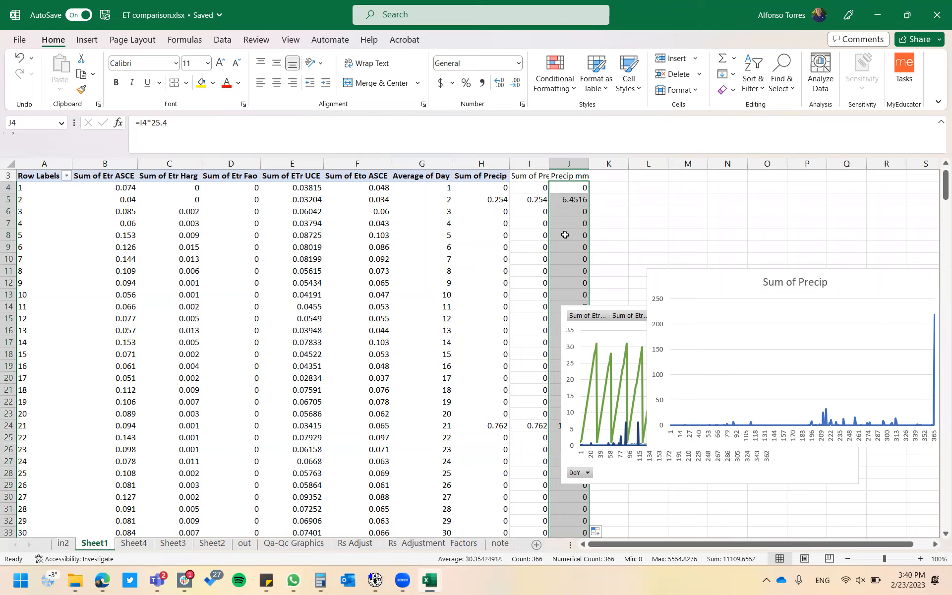
Move the pivot chart with the ET series away from column J, exposing the converted values
scroll(560, 347, down, 3)
scroll(560, 362, down, 2)
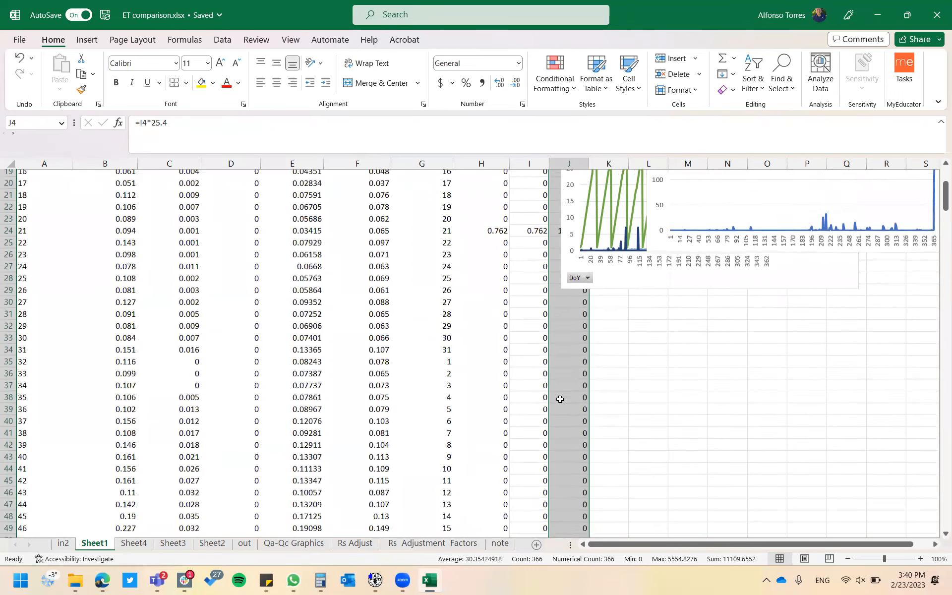
scroll(565, 362, up, 4)
click(571, 364)
drag(571, 363, 666, 472)
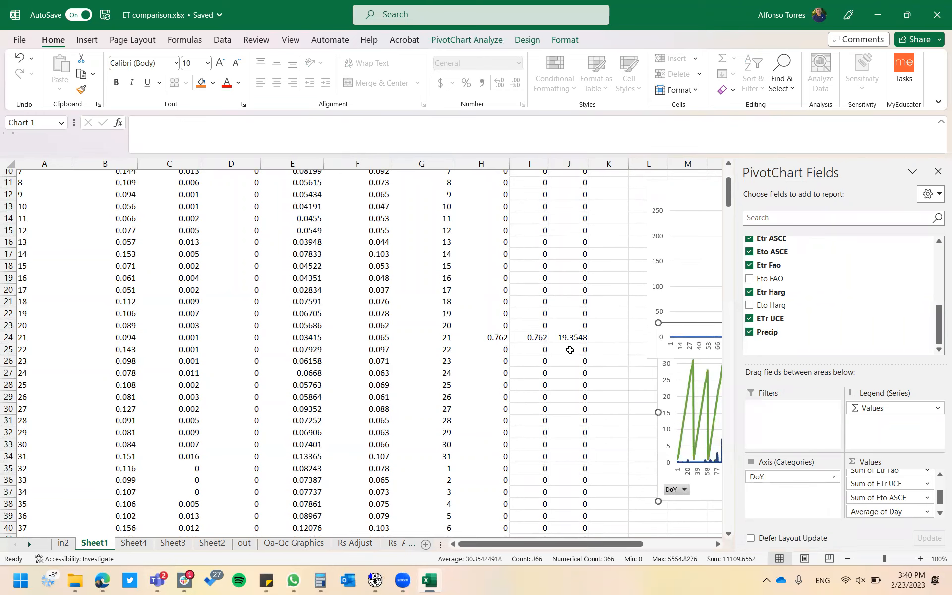
Examine the converted precipitation values in column J against columns H and I, including the formulas in J91 and J233
scroll(573, 363, down, 7)
scroll(573, 363, down, 13)
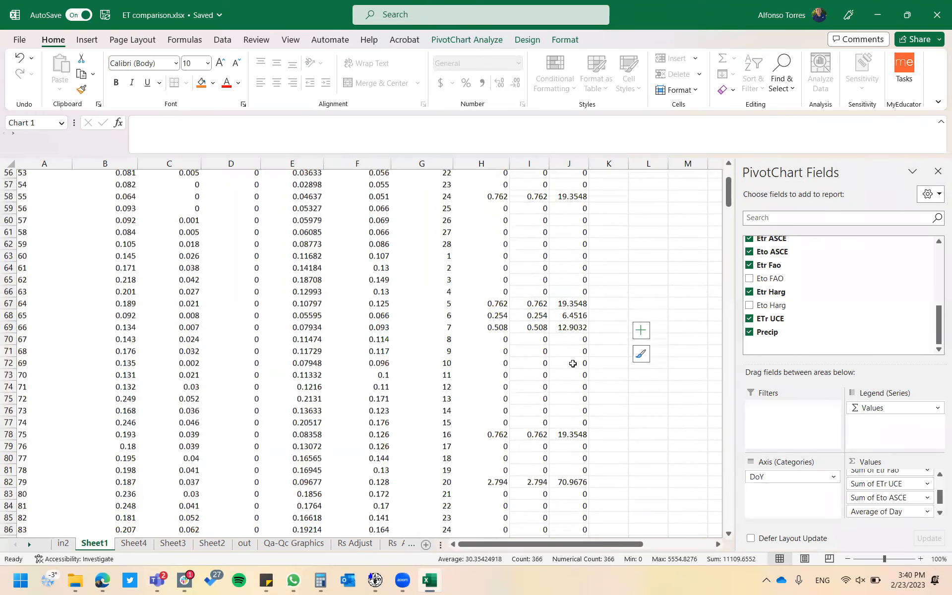
scroll(573, 363, down, 2)
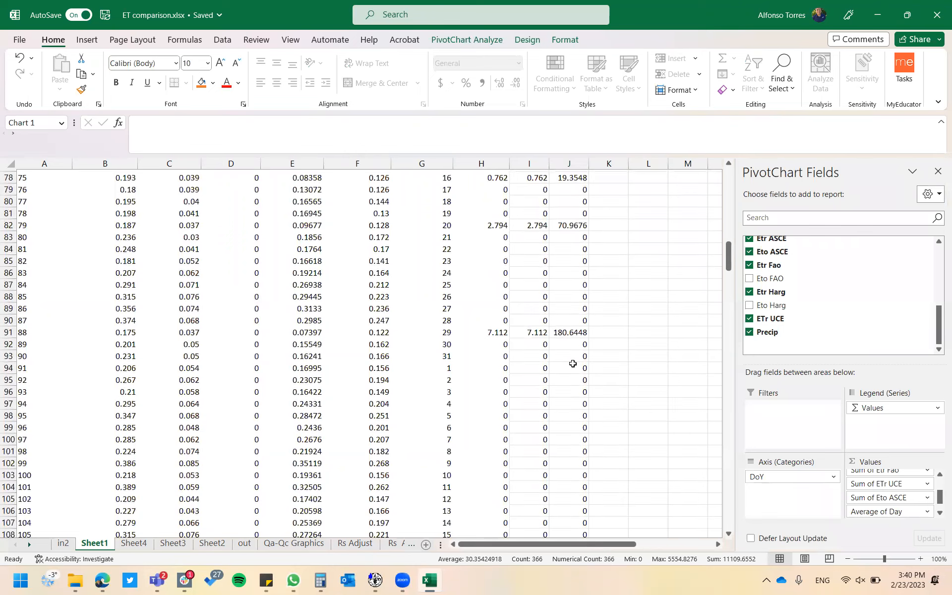
click(573, 336)
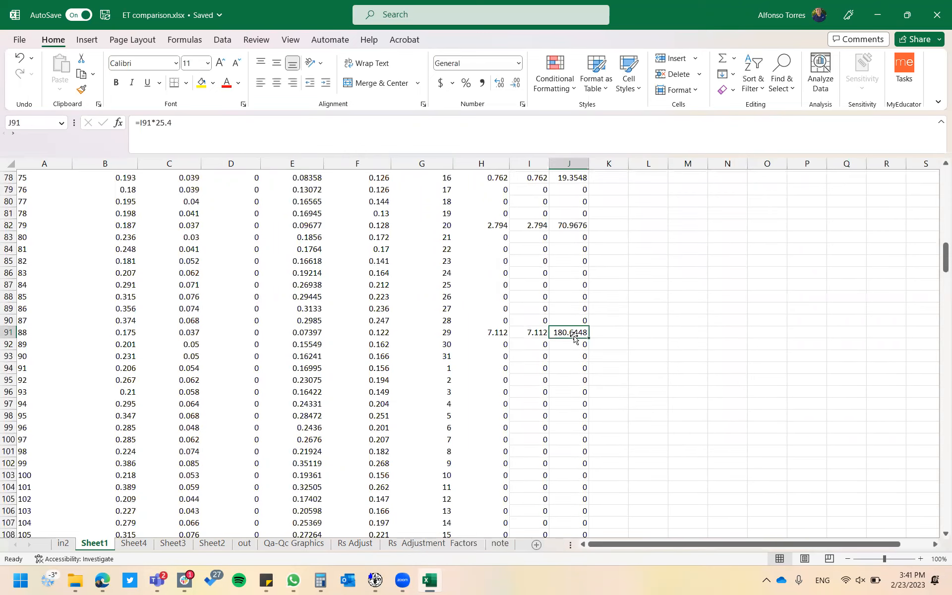
scroll(573, 337, down, 9)
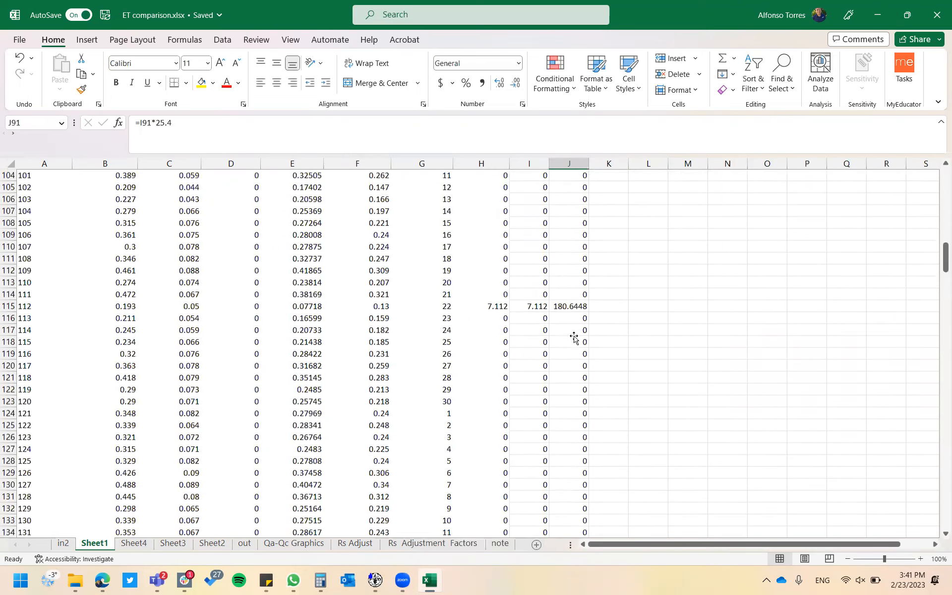
scroll(573, 337, down, 19)
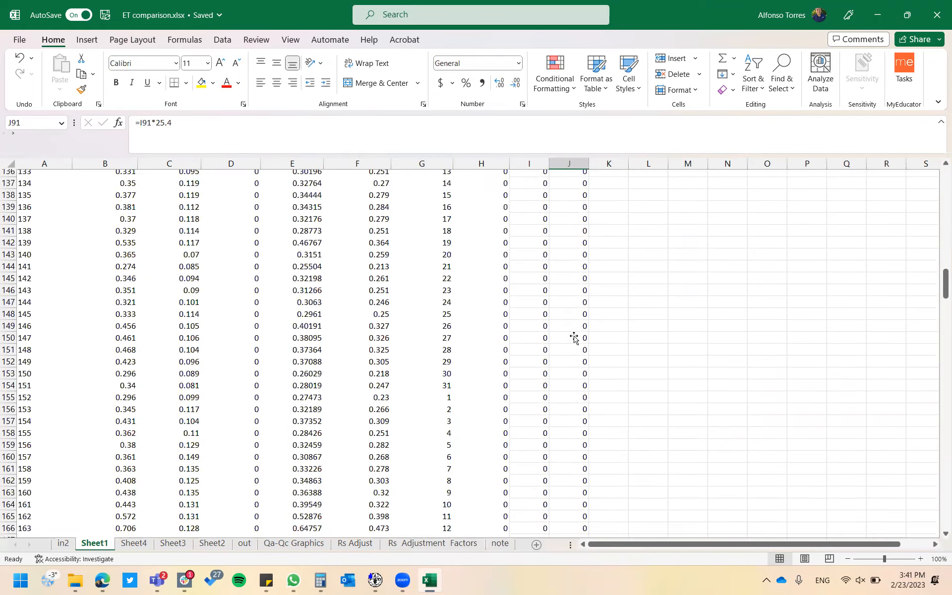
scroll(573, 337, down, 9)
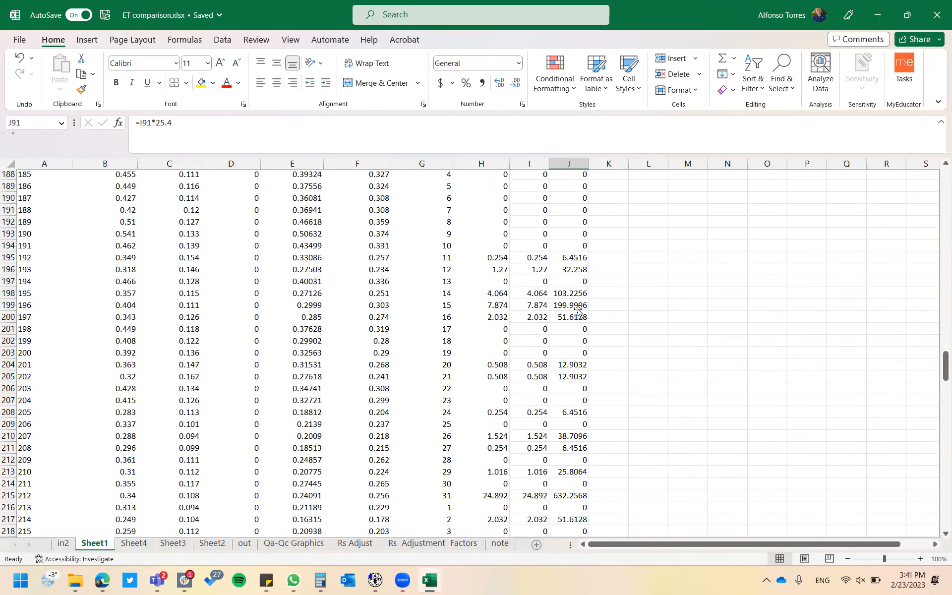
scroll(577, 311, down, 6)
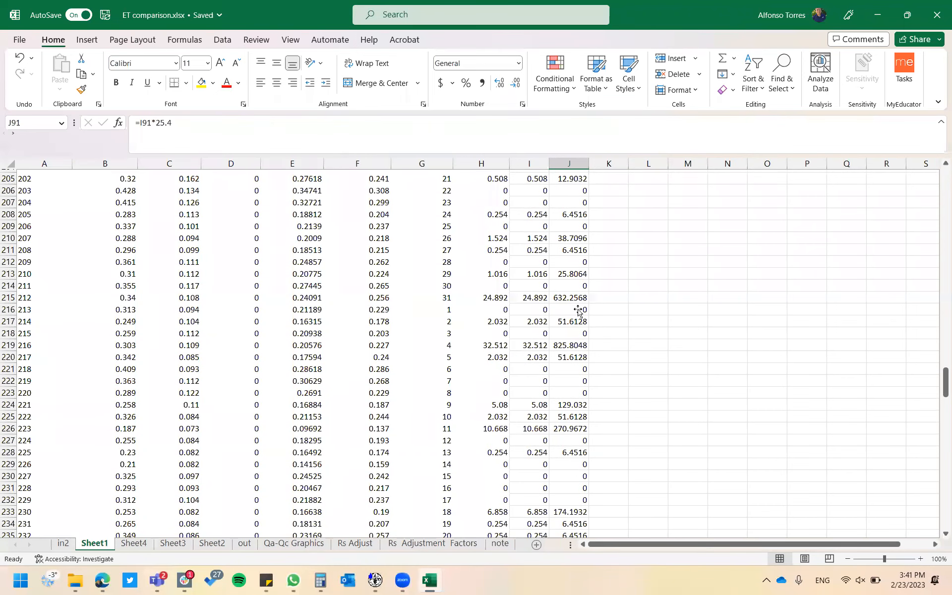
scroll(579, 416, down, 3)
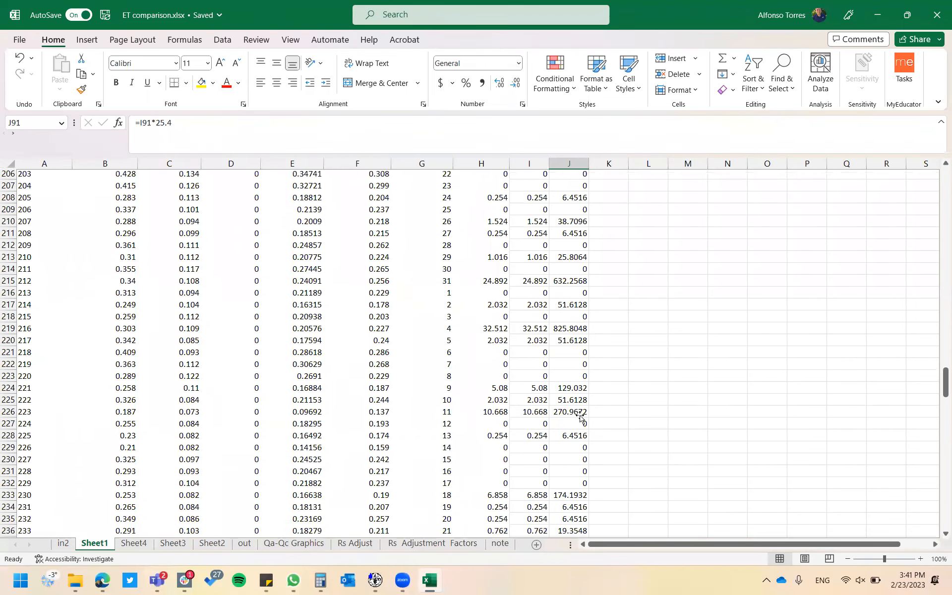
click(578, 417)
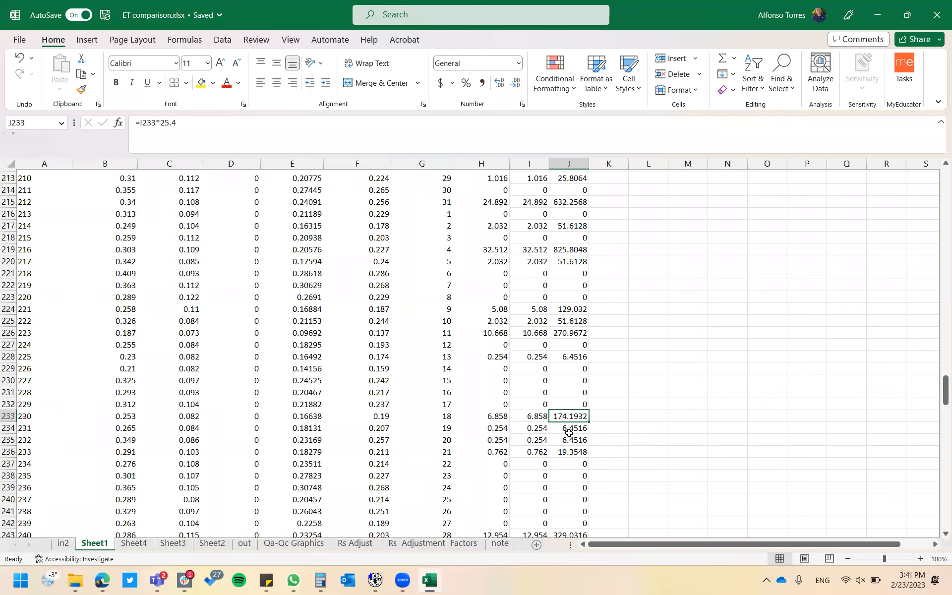
scroll(568, 433, down, 2)
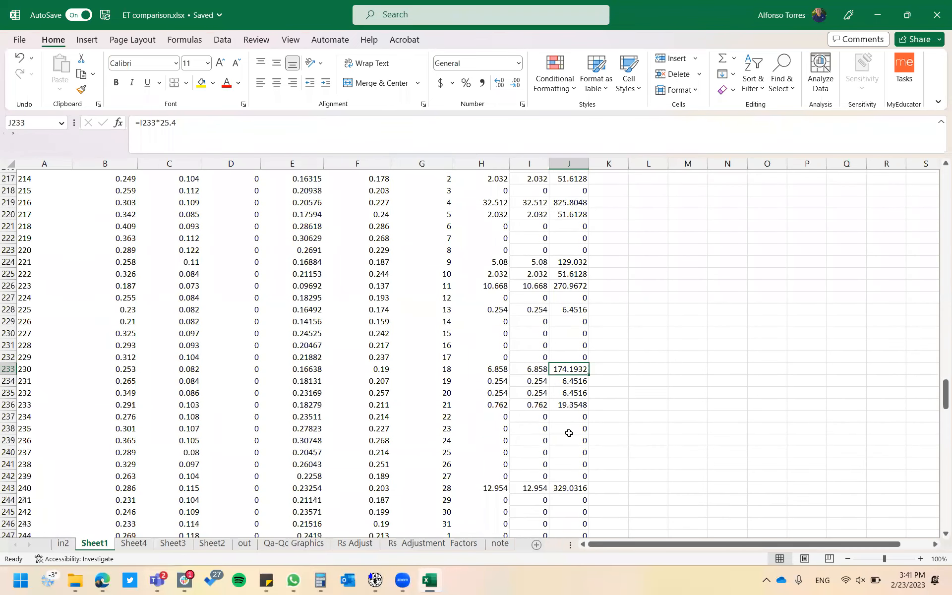
scroll(569, 433, up, 20)
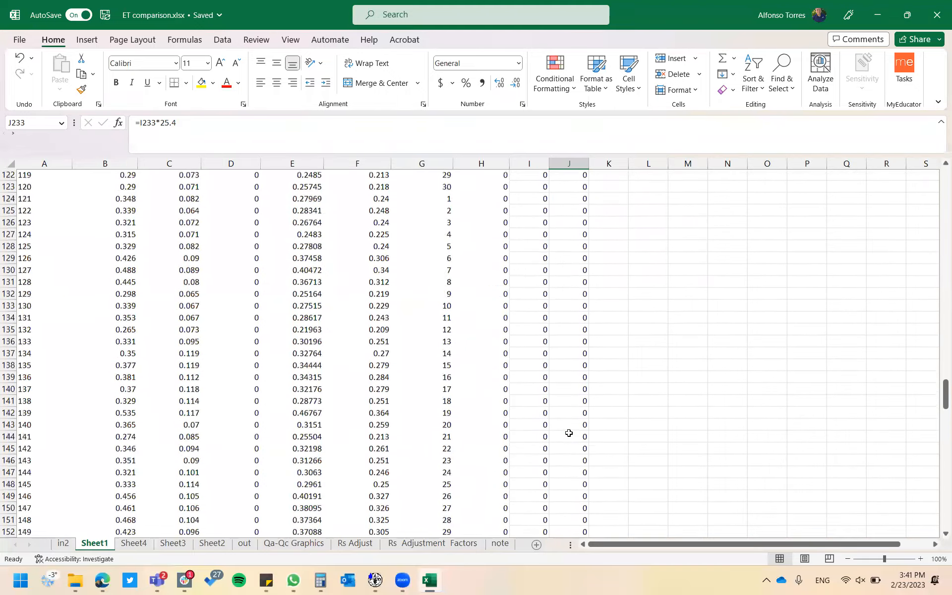
scroll(568, 433, up, 3)
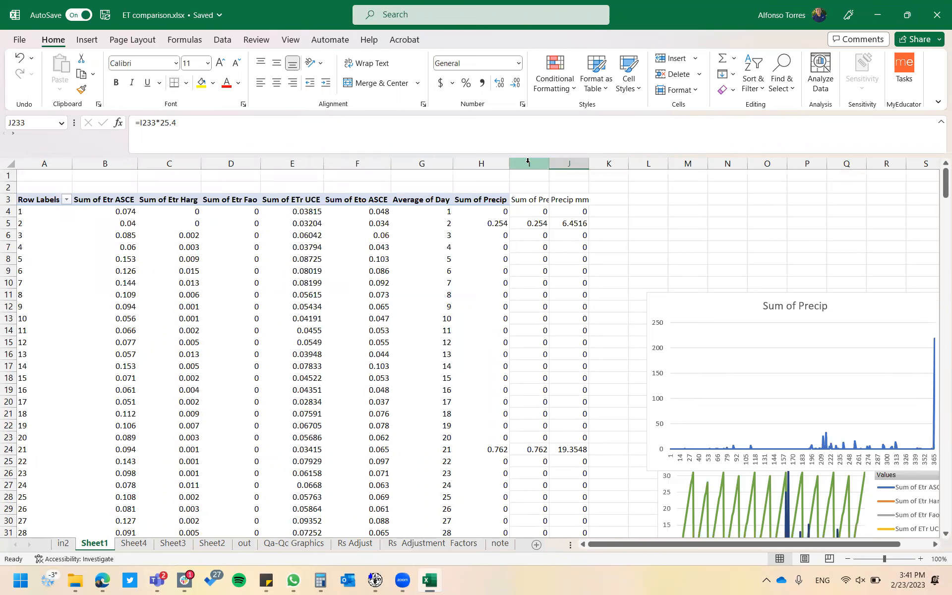
Clear the entire contents of column J, removing the header and the conversion formulas
click(577, 165)
key(Delete)
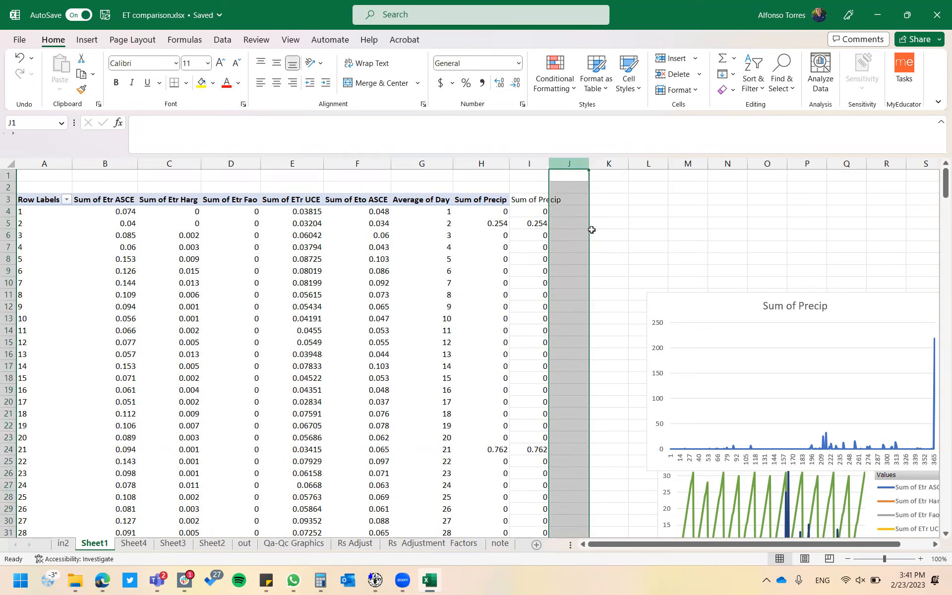
click(593, 266)
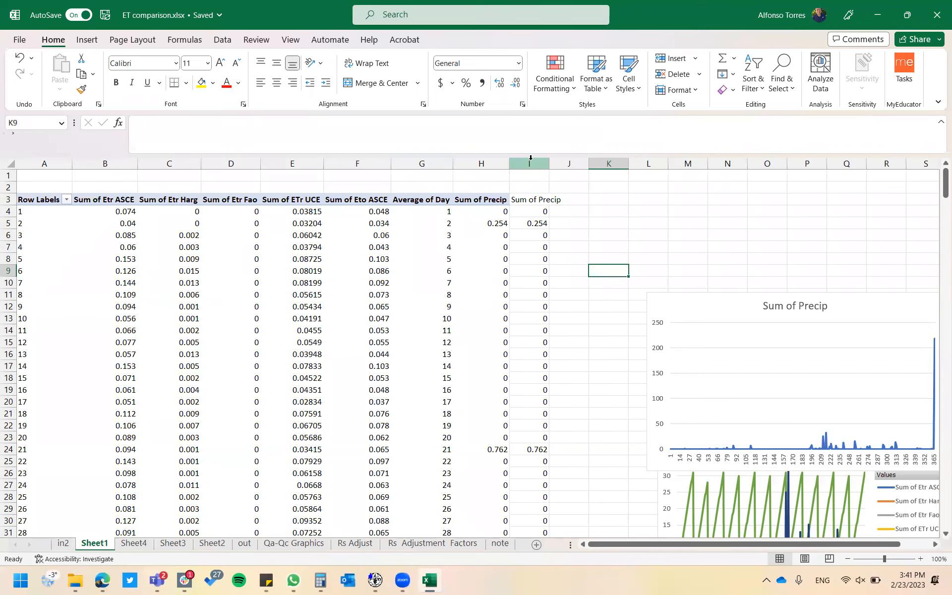
Multiply the column I precipitation by 25.4 with =I4*25.4 in J4, and fill the formula down column J
click(529, 159)
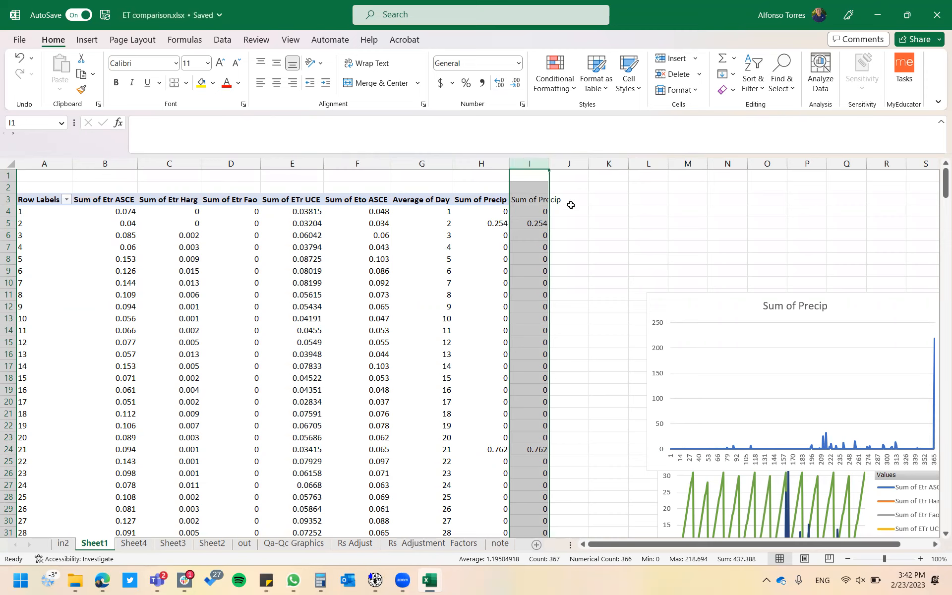
click(567, 210)
text(=)
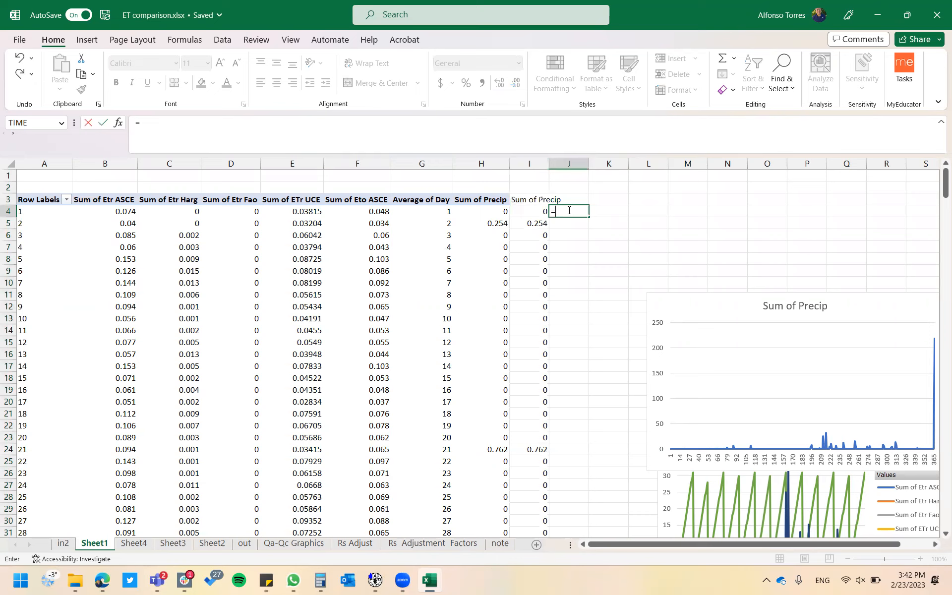
key(Left)
text(*25)
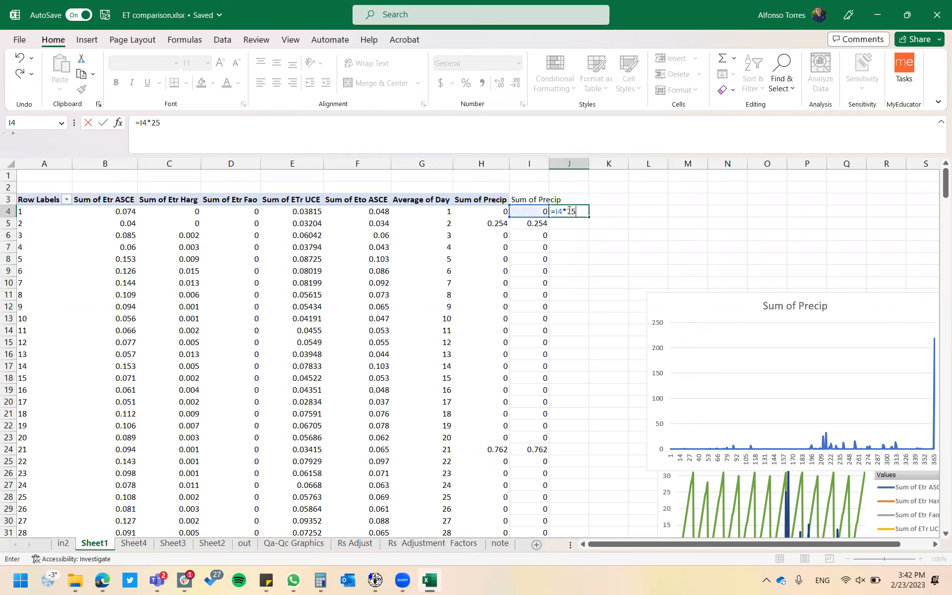
key(BackSpace)
text(4)
key(Return)
click(570, 210)
mouse_move(570, 211)
mouse_down()
mouse_move(610, 223)
mouse_move(583, 214)
mouse_up()
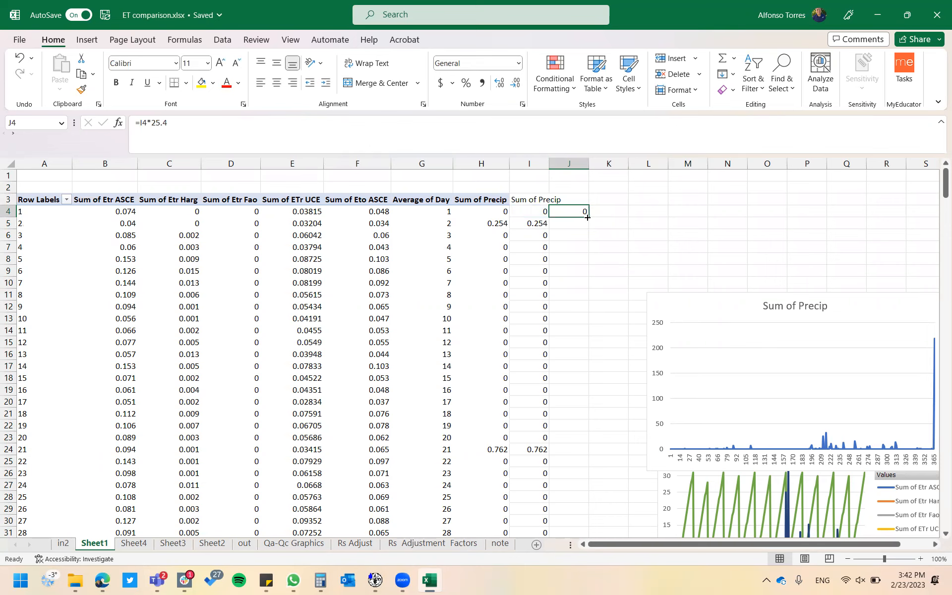
double_click(587, 217)
Insert a basic 2-D line chart of the precipitation values in column J
click(565, 162)
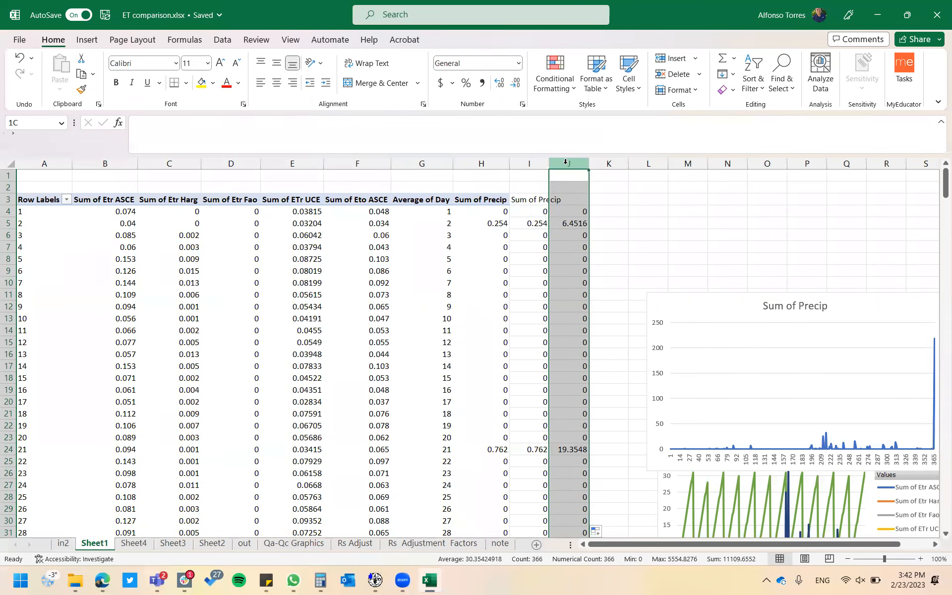
click(86, 40)
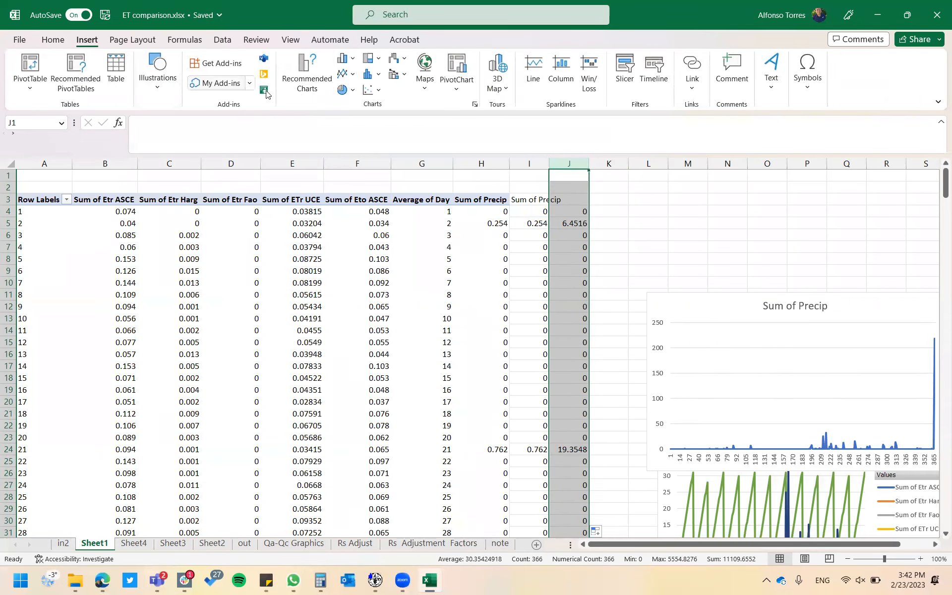
click(343, 73)
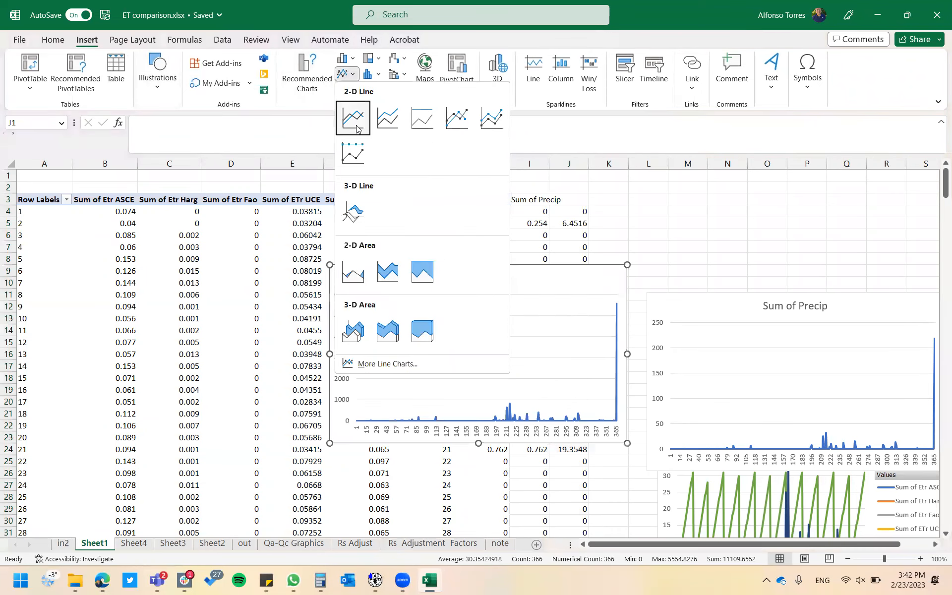
click(355, 128)
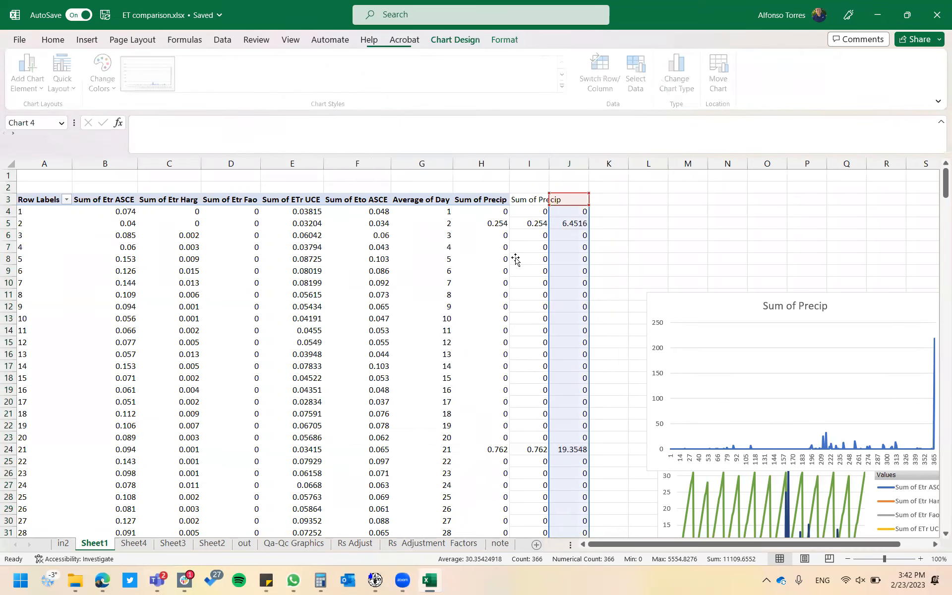
Clear the precipitation grand totals in cells I369 and J369
click(535, 469)
key(ctrl+Down)
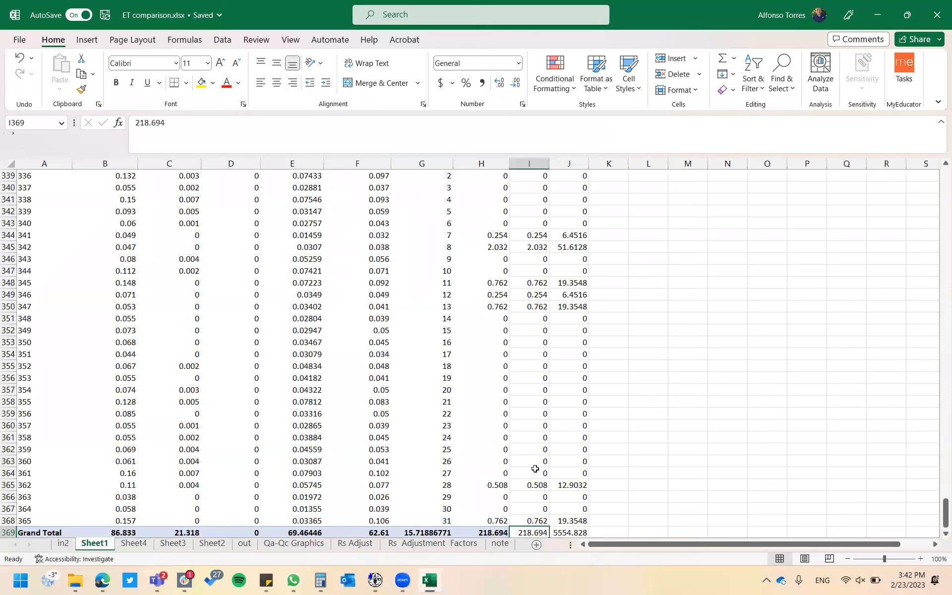
scroll(535, 468, down, 1)
click(534, 458)
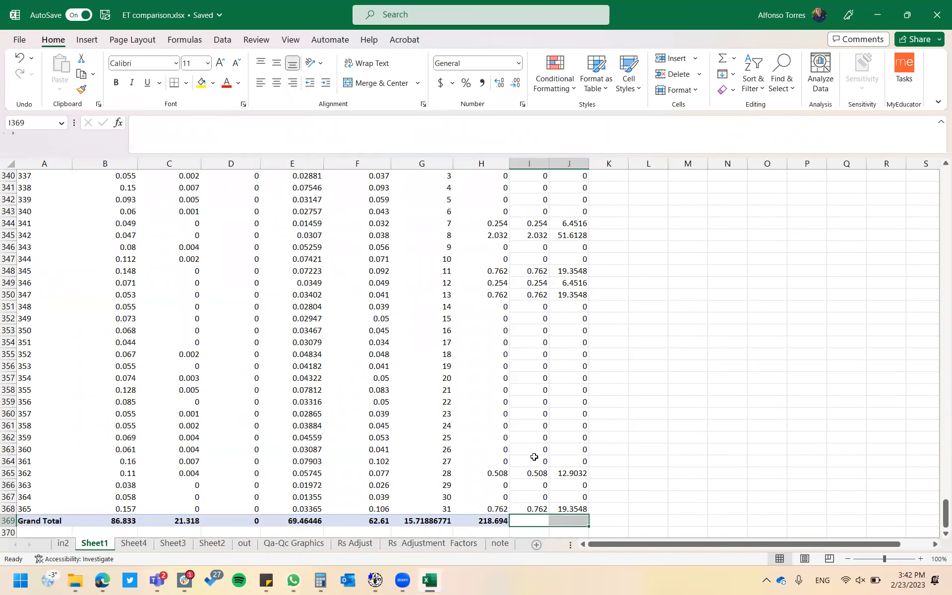
key(ctrl+Up)
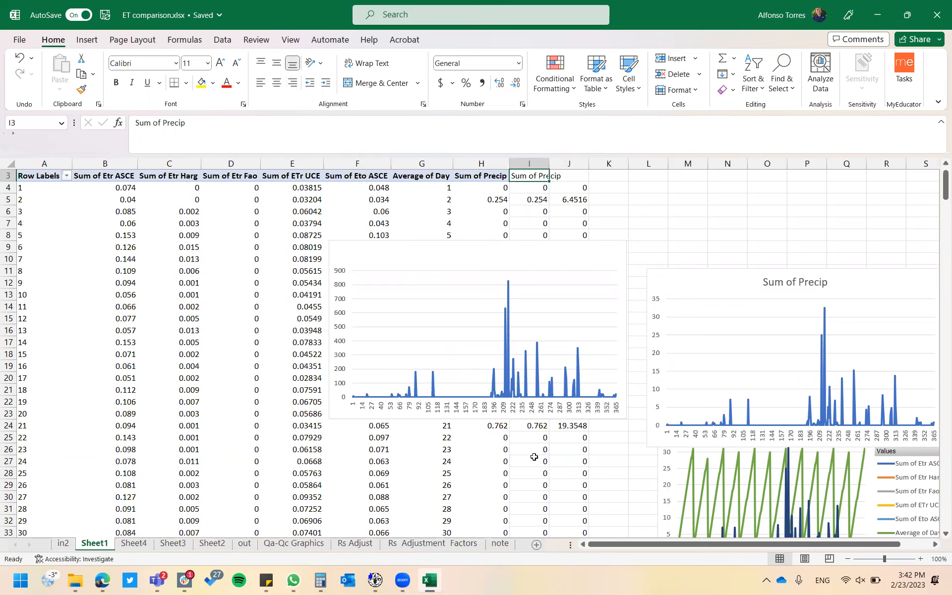
Delete the line chart of the converted precipitation and clear all contents of column J
click(609, 263)
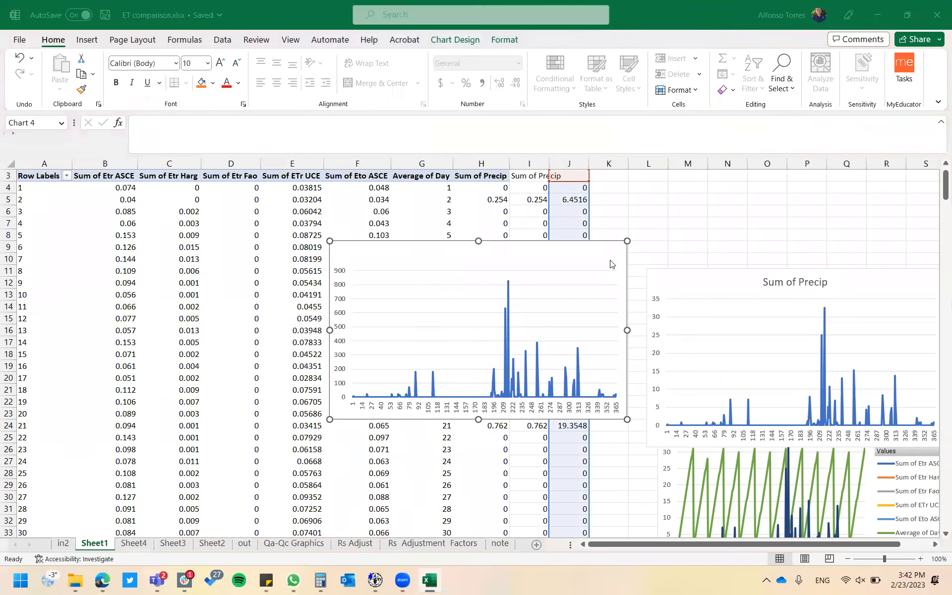
key(alt+Tab)
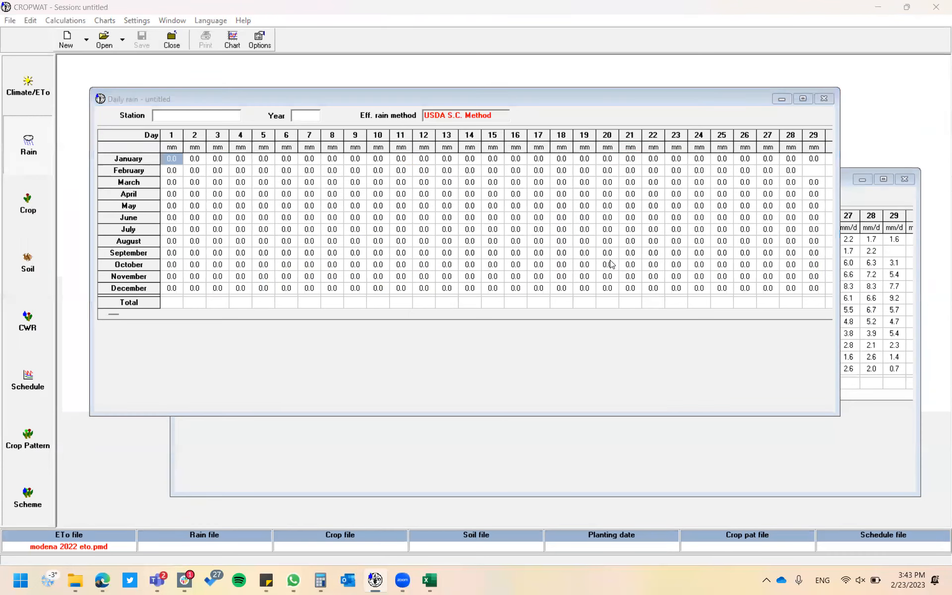
key(alt+Tab)
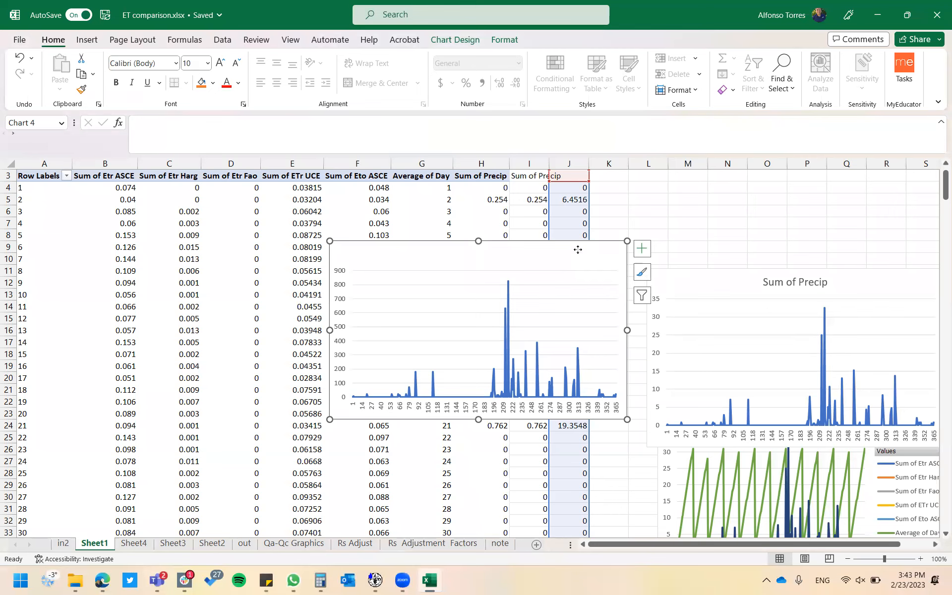
key(Delete)
click(572, 161)
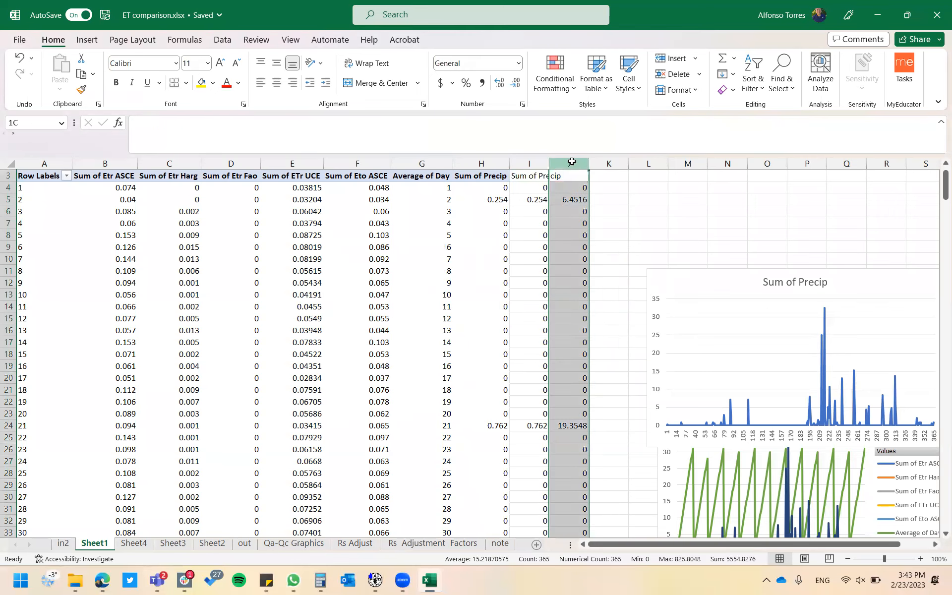
key(Delete)
Copy the Average of Day and Sum of Precip columns (G and H) and paste them as values at A1 of Sheet4
drag(427, 163, 461, 165)
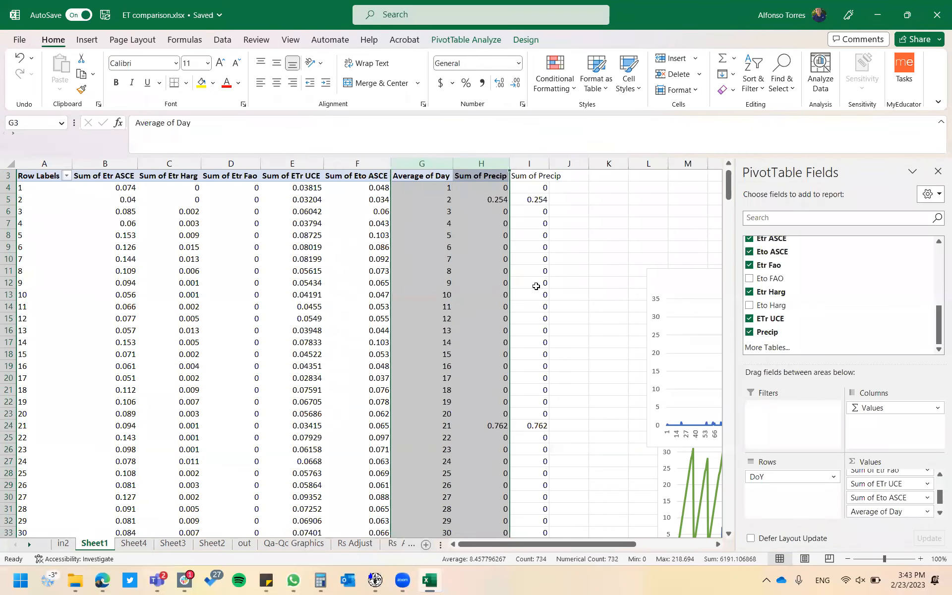
key(ctrl+c)
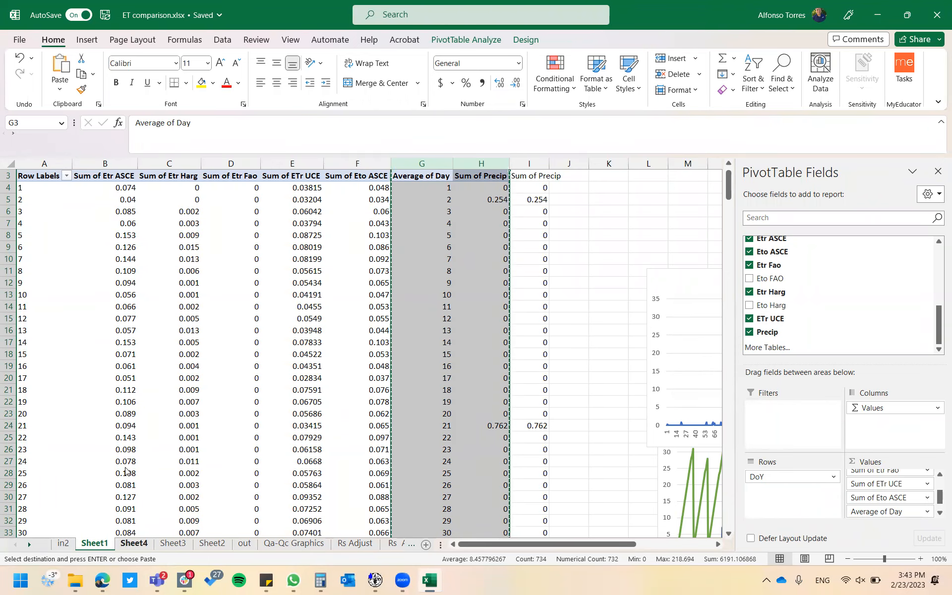
click(134, 543)
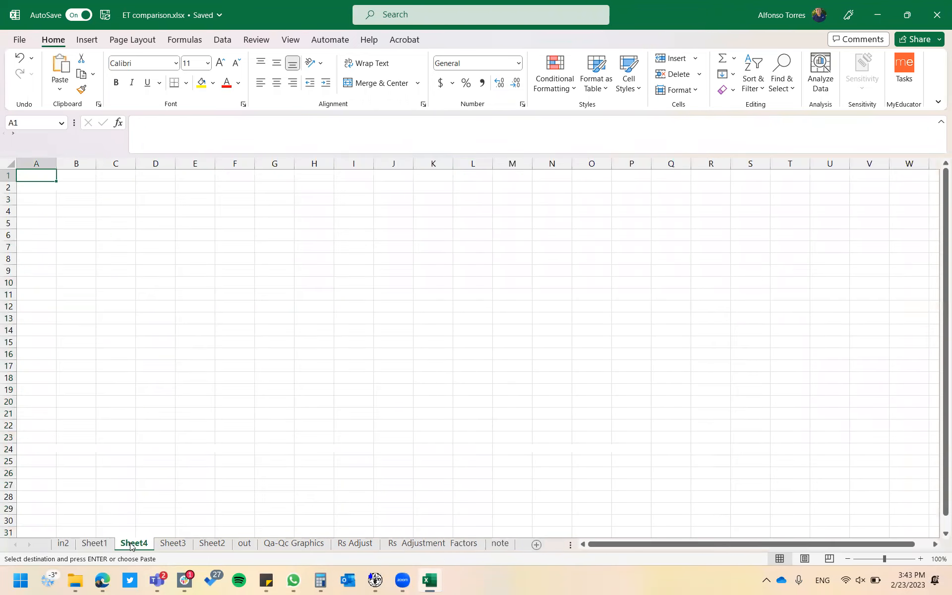
right_click(47, 171)
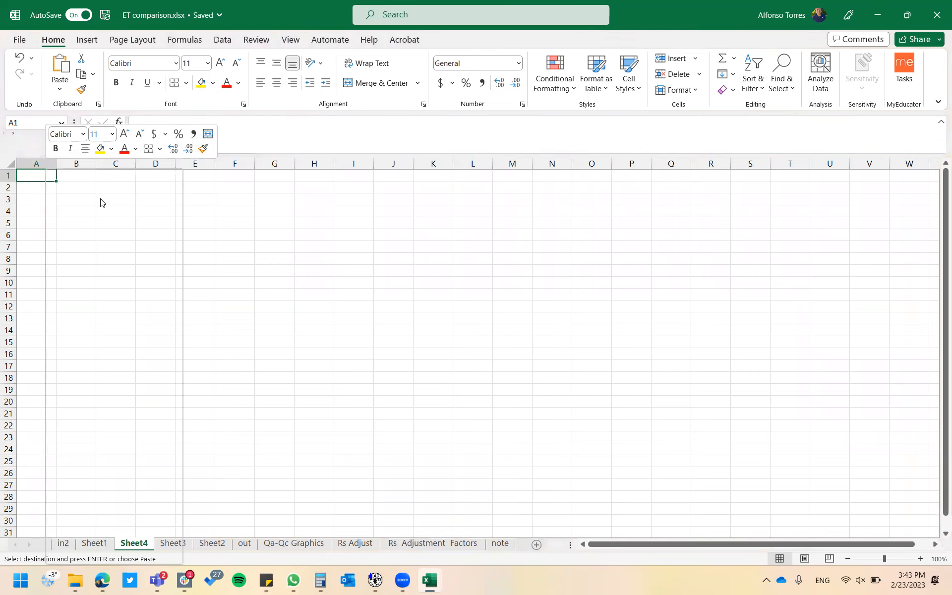
click(97, 257)
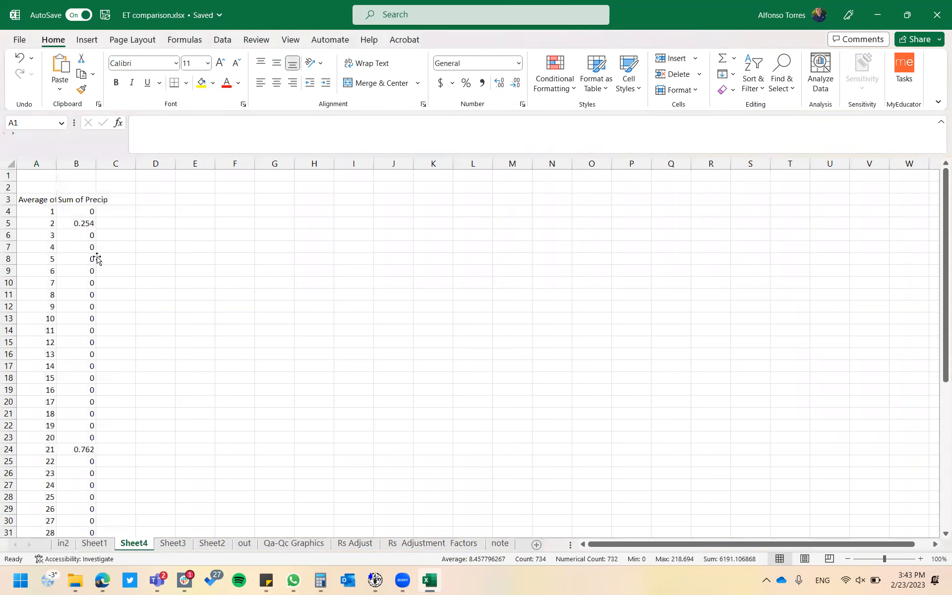
click(161, 272)
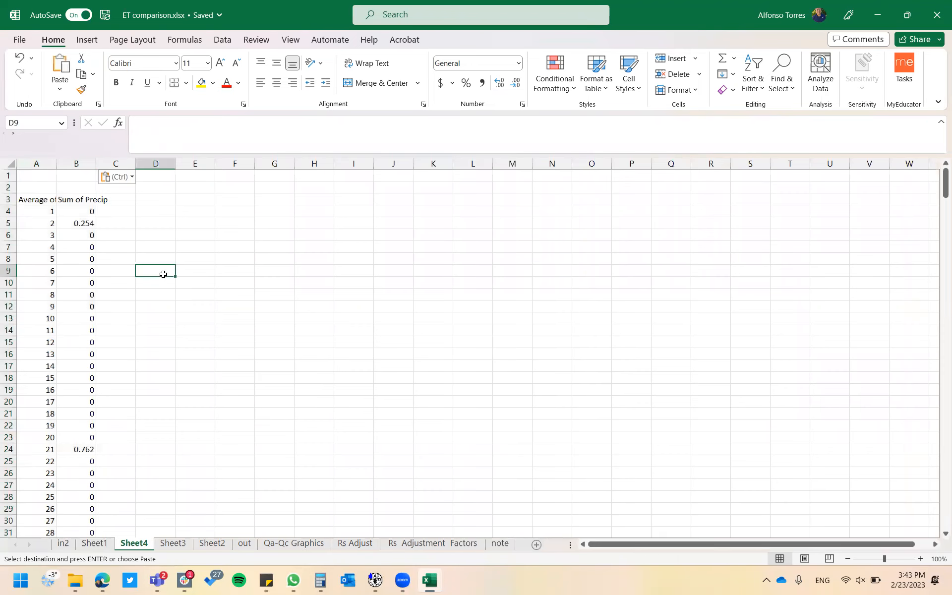
Clear the grand-total values in A369:B369 of Sheet4
click(40, 204)
double_click(40, 204)
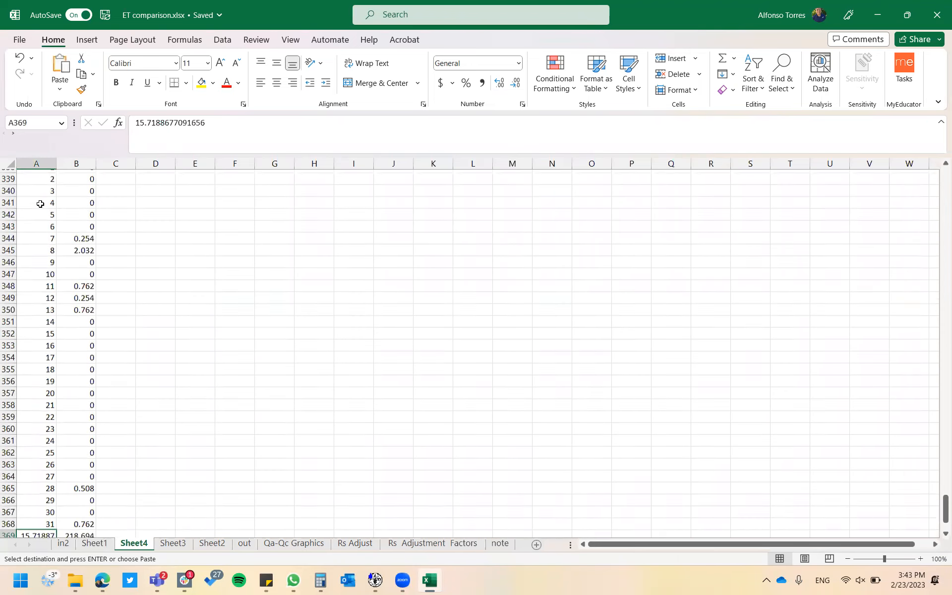
key(shift+Right)
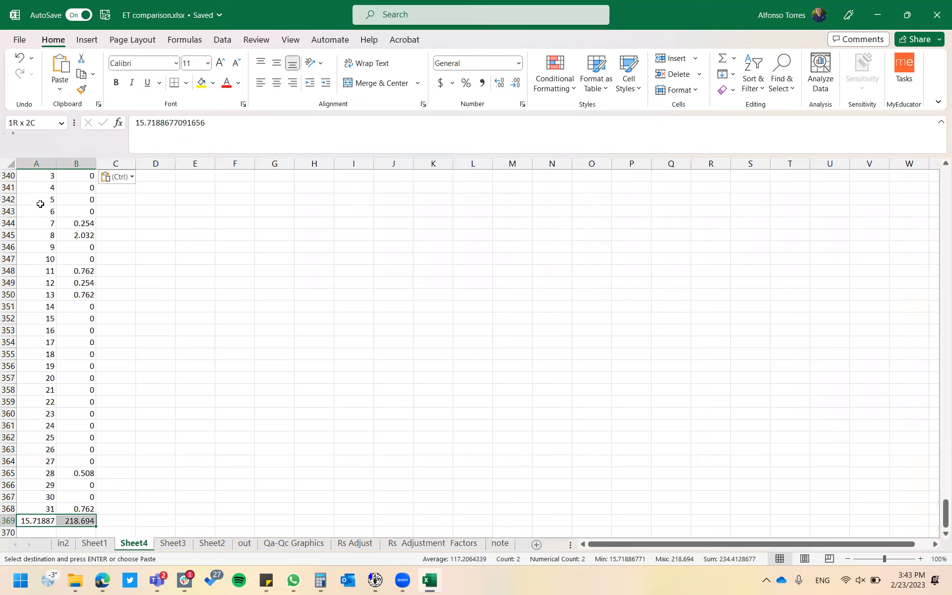
key(Delete)
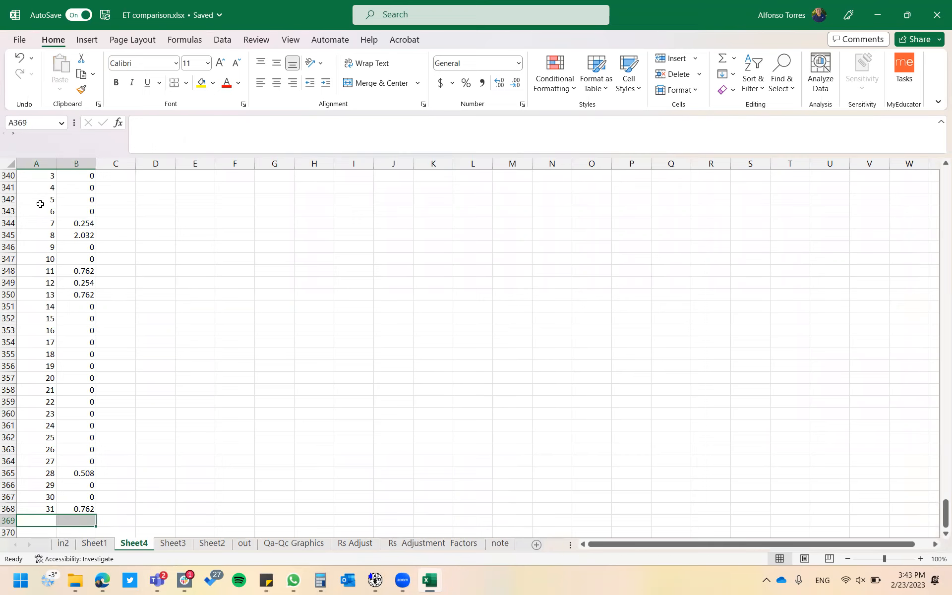
Copy the day and precipitation data in A3:B368 and paste it transposed starting at D3
key(ctrl+Up)
key(ctrl+Up)
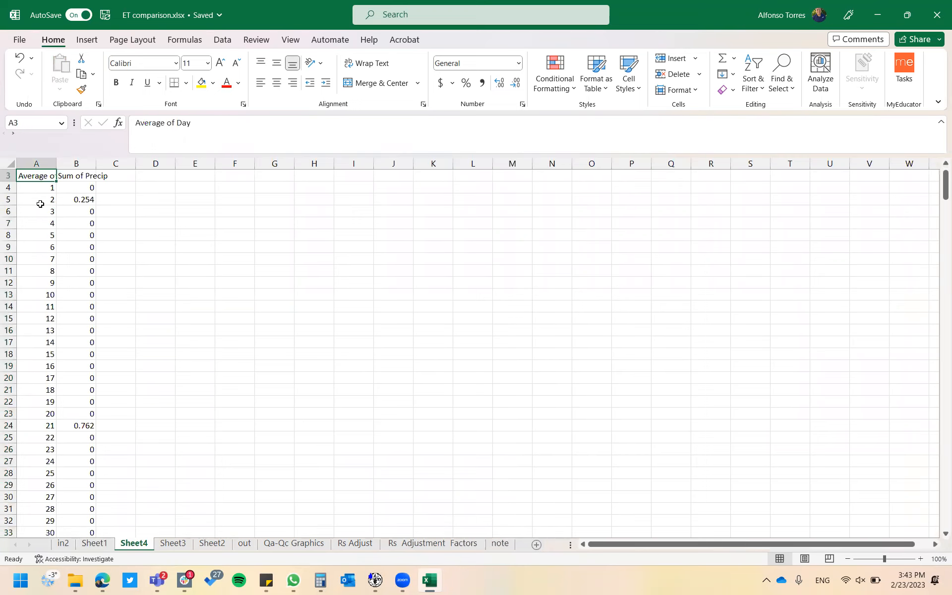
key(shift+Right)
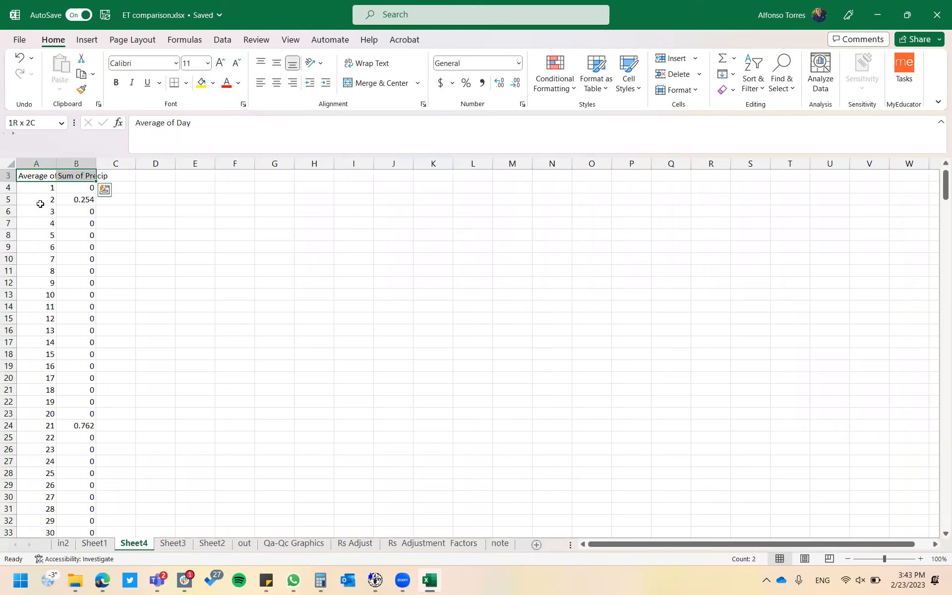
key(ctrl+shift+Down)
key(ctrl+c)
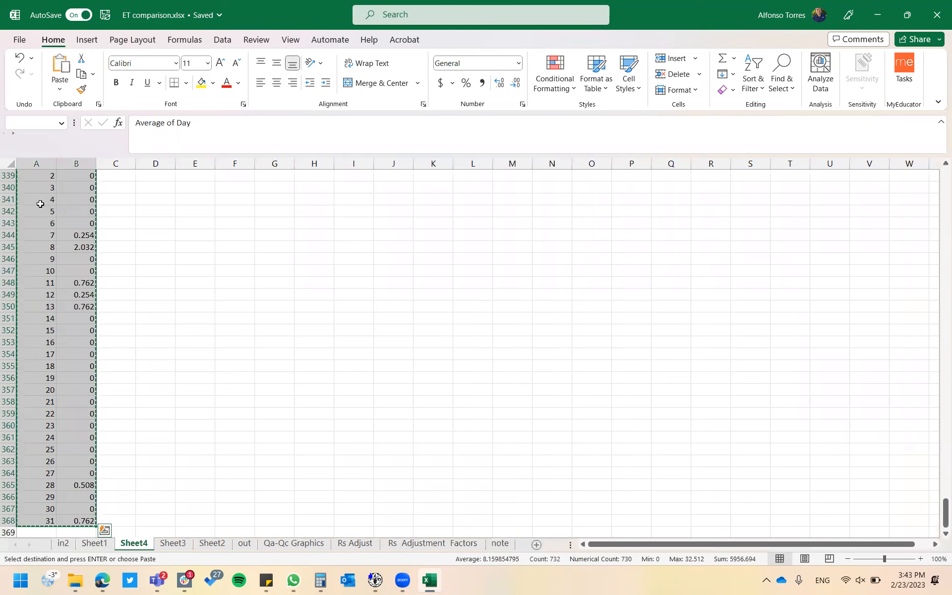
scroll(184, 288, up, 20)
scroll(184, 288, up, 20)
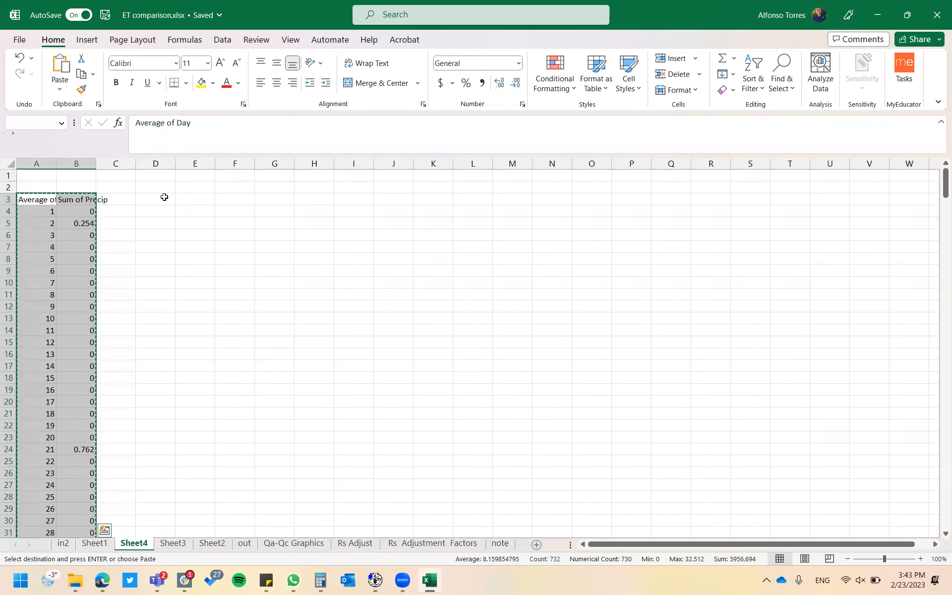
click(164, 197)
right_click(164, 197)
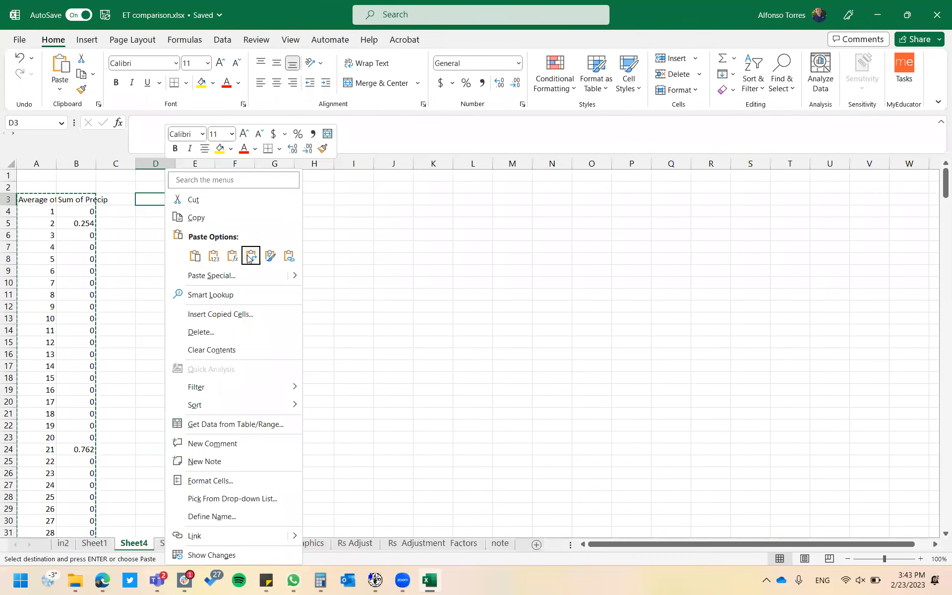
click(249, 256)
click(246, 255)
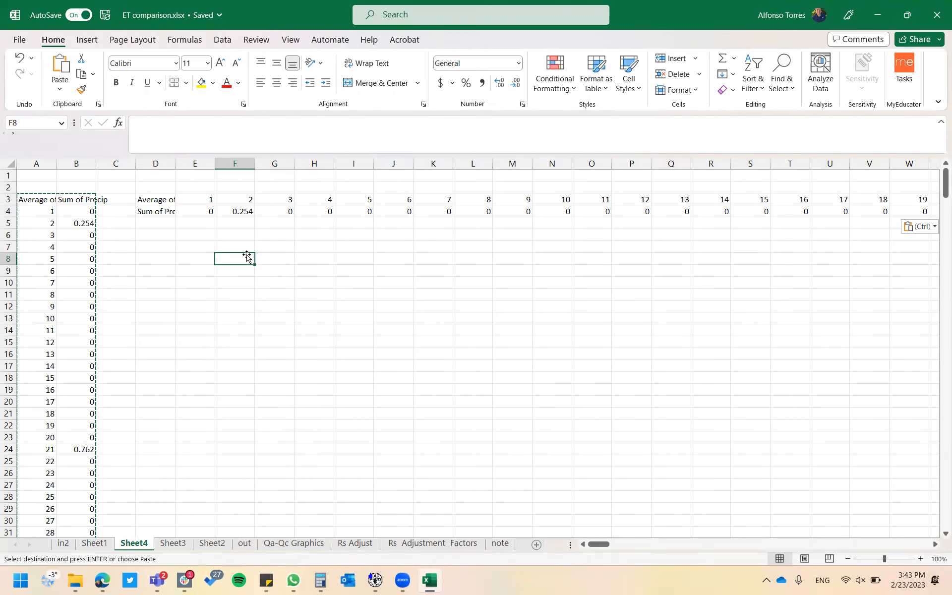
Cut the day and precipitation values after the first 31 days, AJ3:NE4, and paste them below the January rows at E5
click(212, 200)
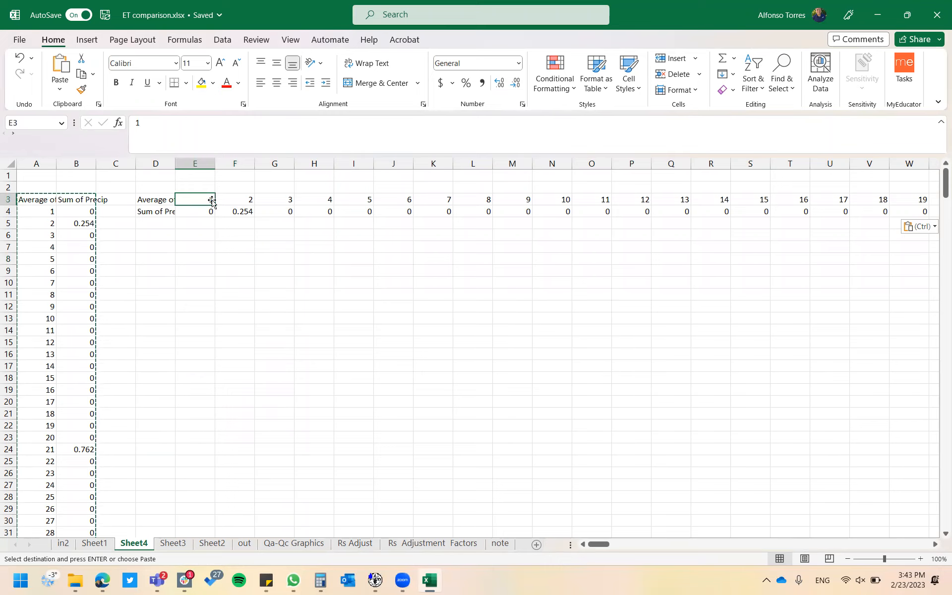
key(Right)
key(Right)
key(Right)
key(Right)
key(Right)
key(Right)
key(Right)
key(Right)
key(Right)
key(Right)
key(Right)
key(Right)
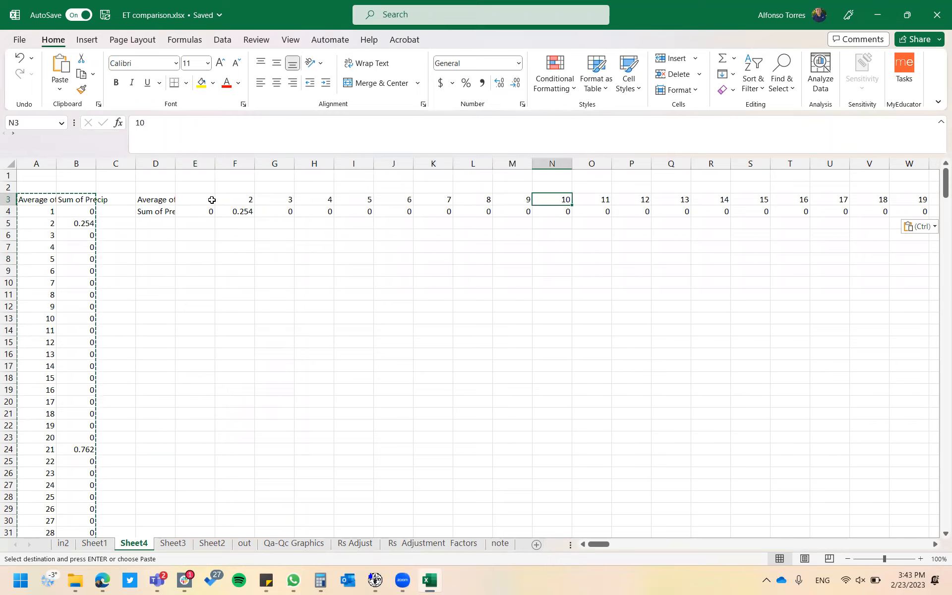
key(Right)
key(Right)
key(Right)
key(Right)
key(Right)
key(Right)
key(Right)
key(Right)
key(Right)
key(Right)
key(Right)
key(Right)
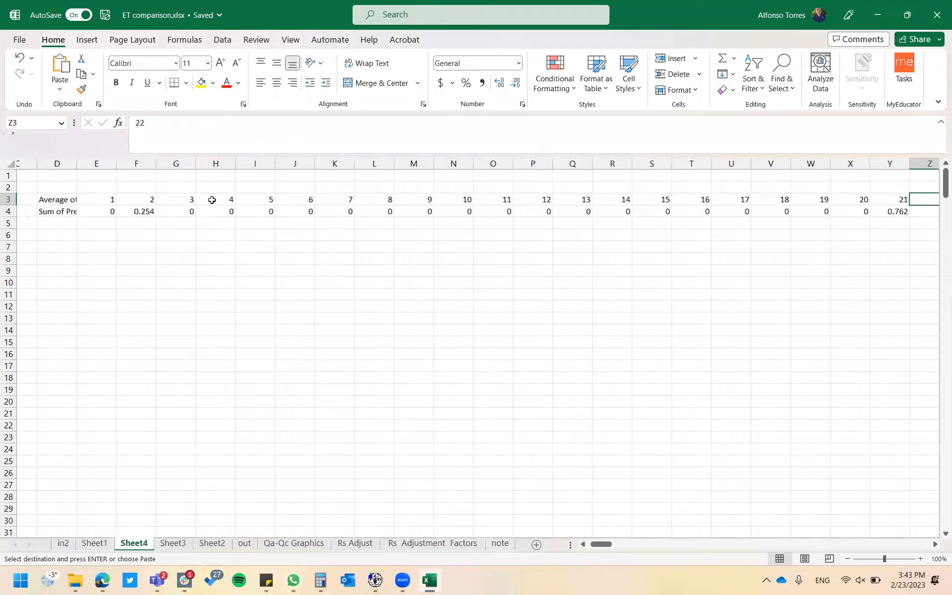
key(Right)
key(Right)
key(Right)
key(Right)
key(Right)
key(Right)
key(Right)
key(Right)
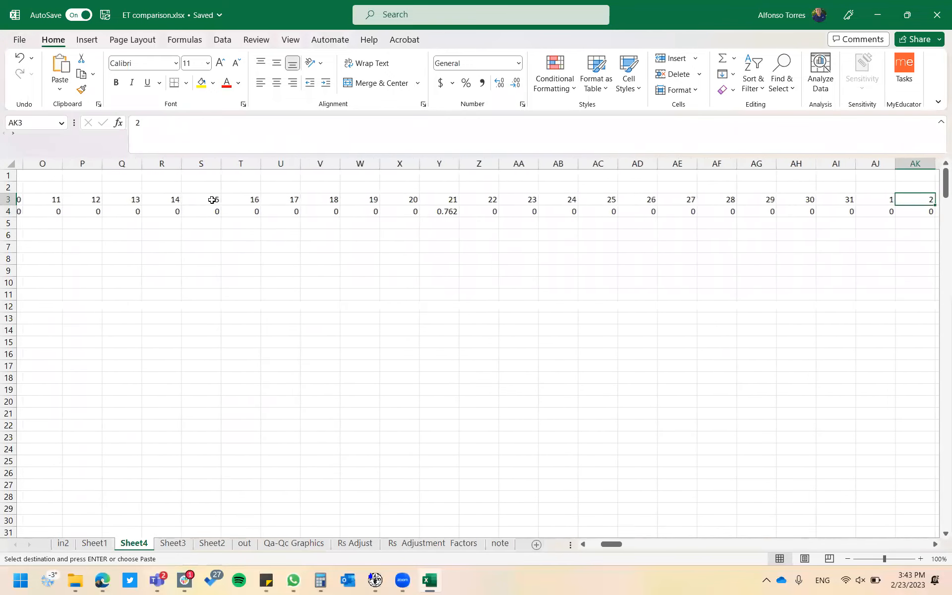
key(Left)
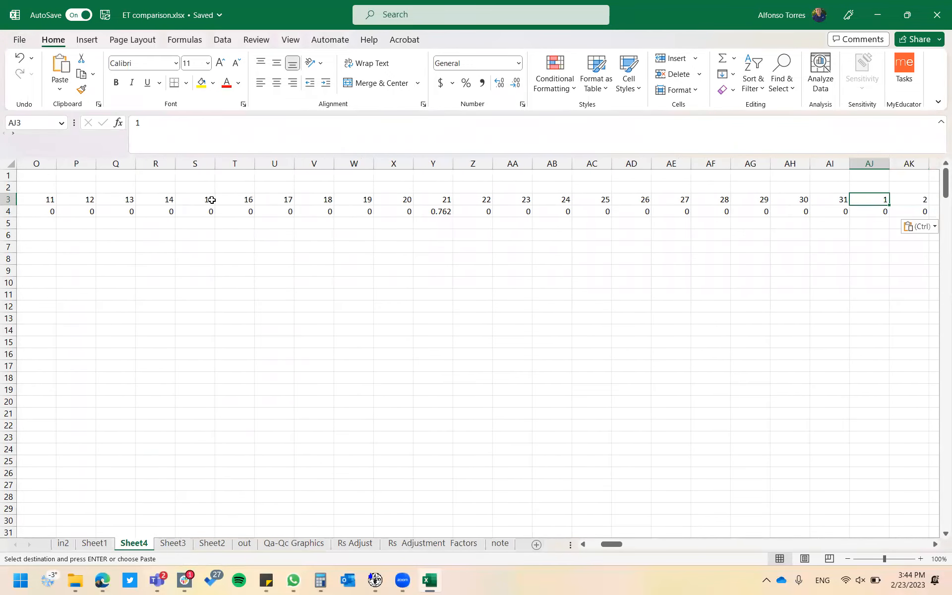
key(shift+Down)
key(ctrl+shift+Right)
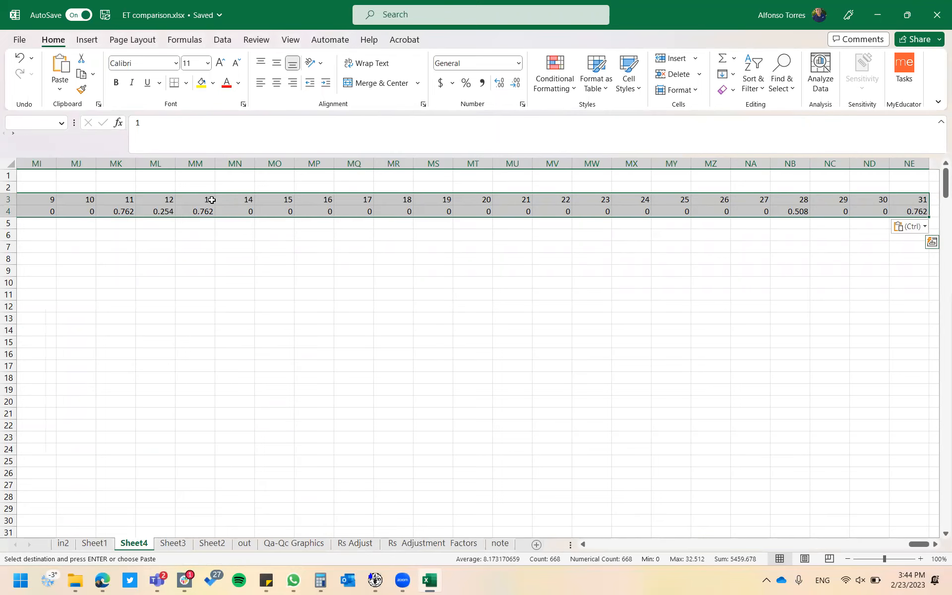
key(ctrl+x)
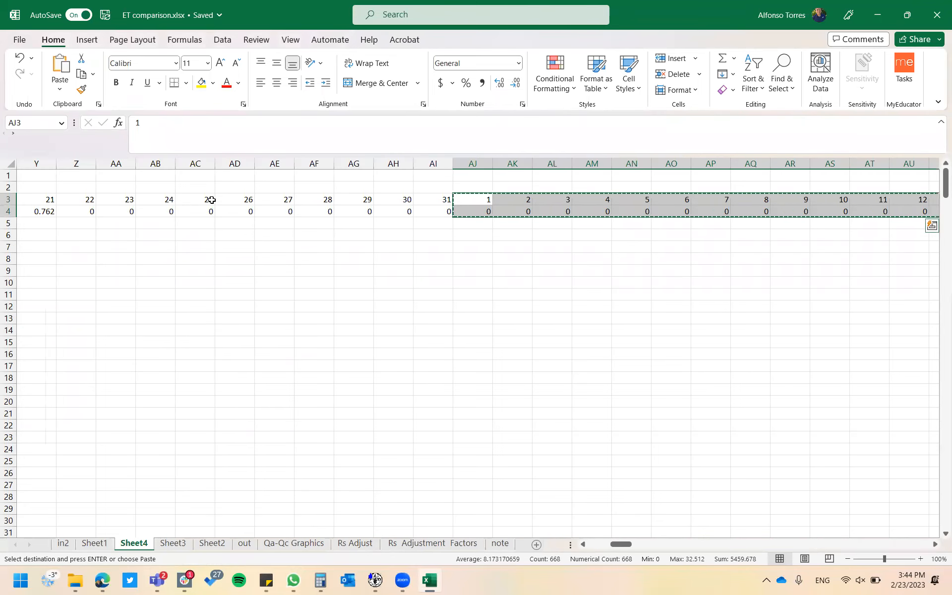
key(Left)
key(ctrl+Left)
key(Down)
key(Down)
key(Right)
key(ctrl+v)
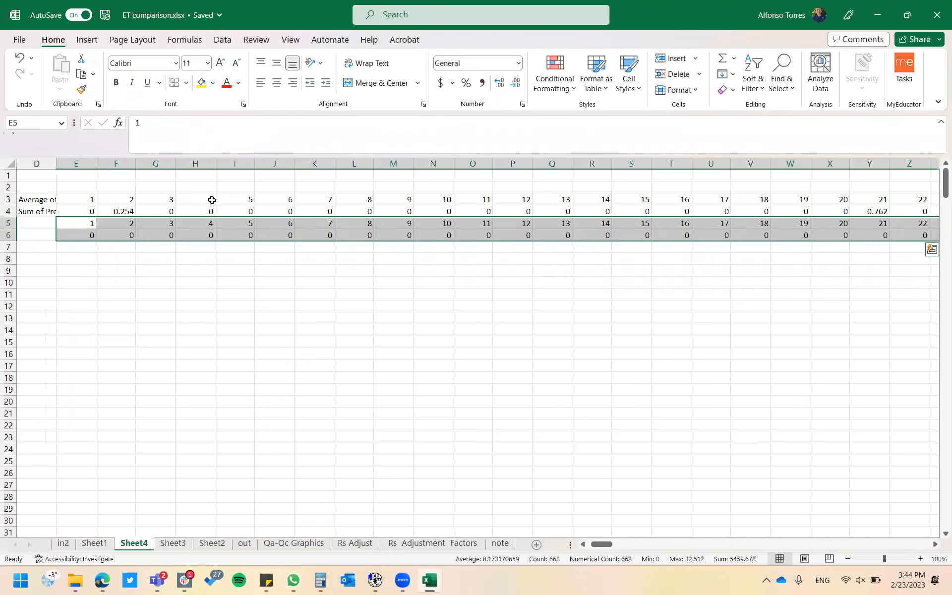
Cut the day and precipitation values after February's 28 days, AG5:LZ6, and paste them below the February rows at E7
key(Down)
key(Up)
key(Up)
key(ctrl+Right)
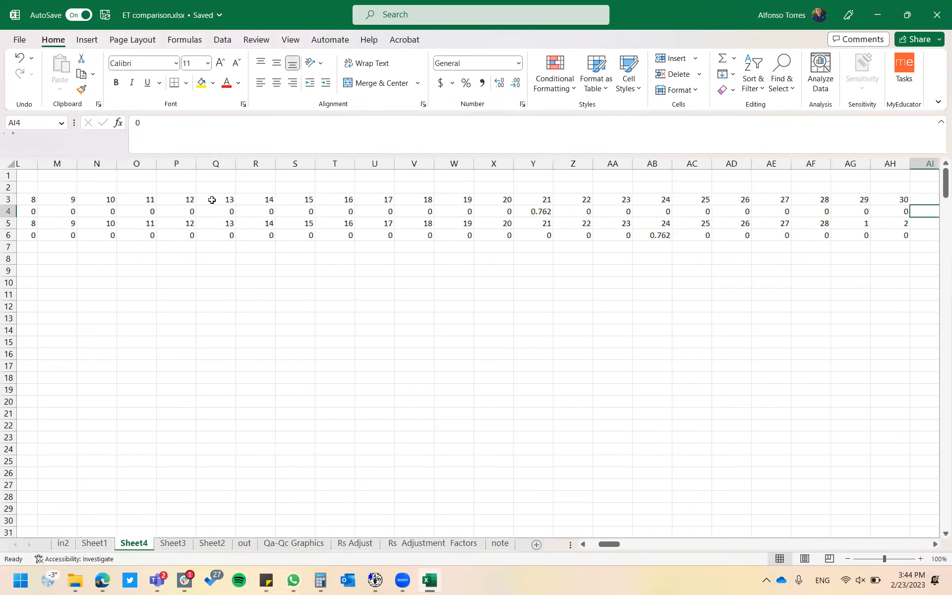
key(Left)
key(Left)
key(Down)
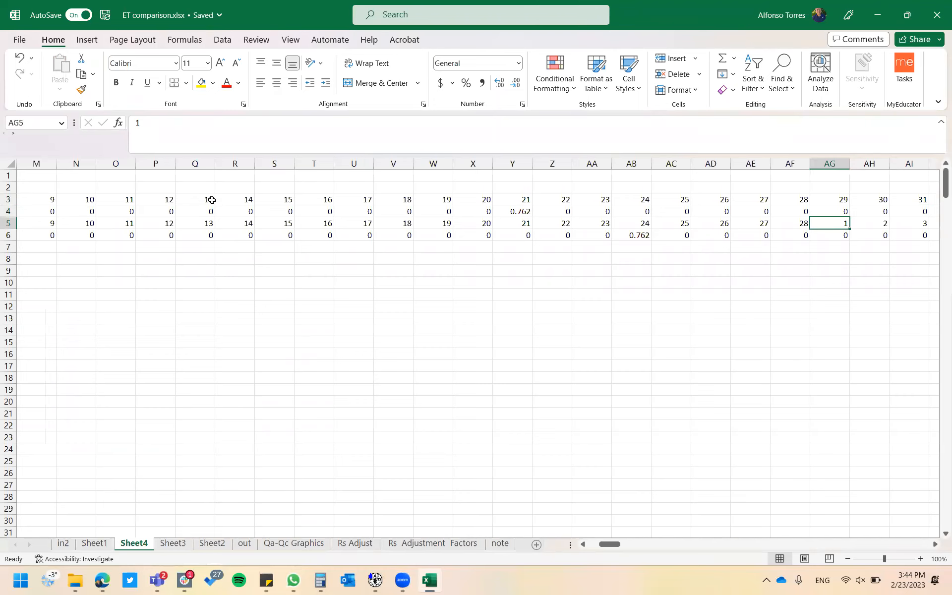
key(shift+Down)
key(ctrl+shift+Right)
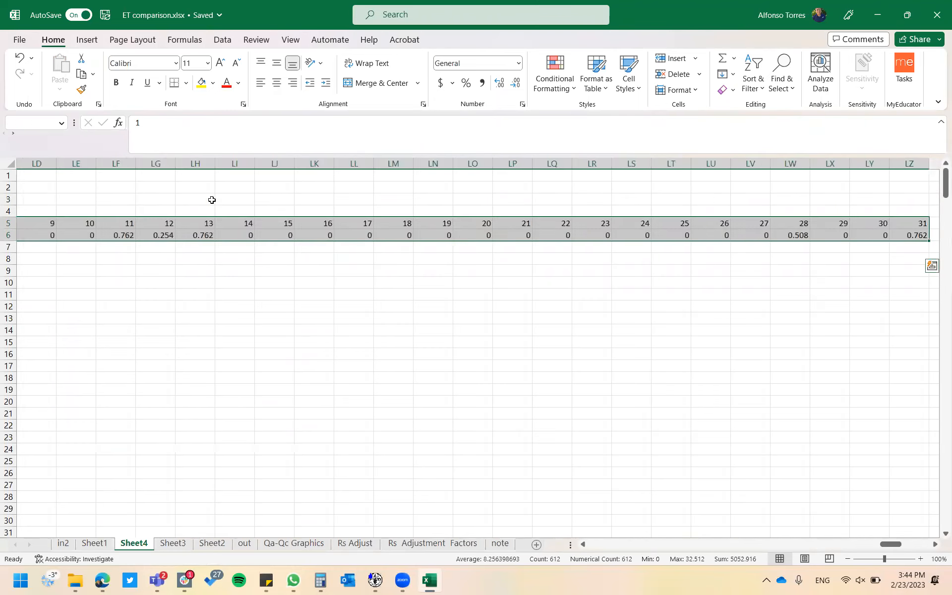
key(ctrl+c)
key(Left)
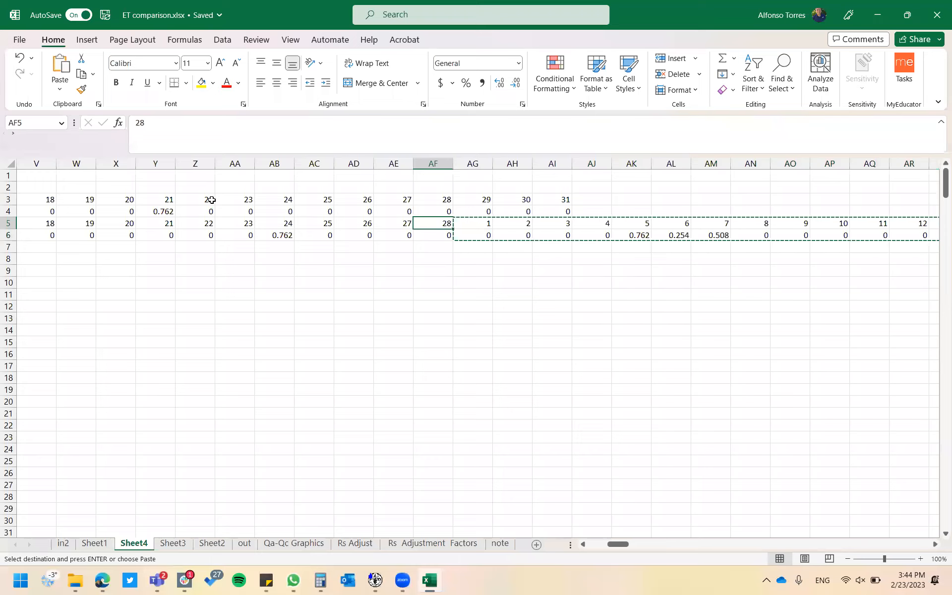
key(ctrl+Left)
key(Down)
key(Down)
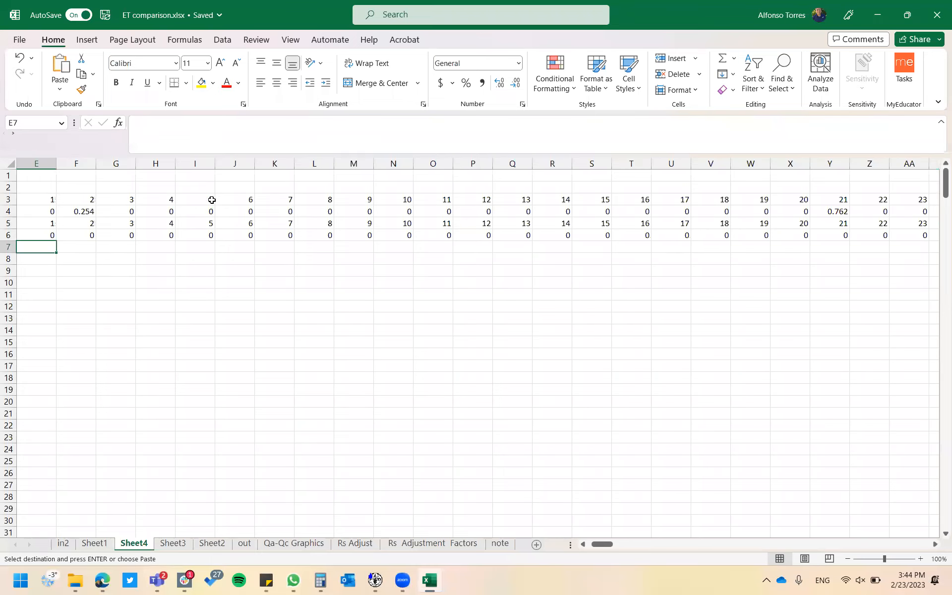
key(ctrl+v)
key(Escape)
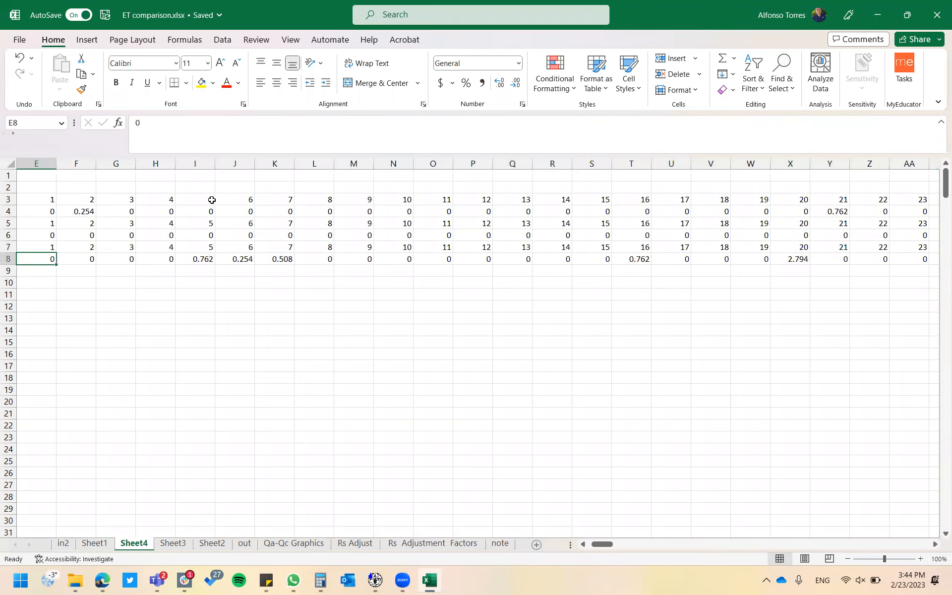
Cut the day and precipitation values after March's 31 days, AJ7:KX8, and paste them below the March rows at E9
key(ctrl+Right)
key(Right)
key(Left)
key(ctrl+Up)
key(Down)
key(Down)
key(Down)
key(Down)
key(Down)
key(ctrl+Left)
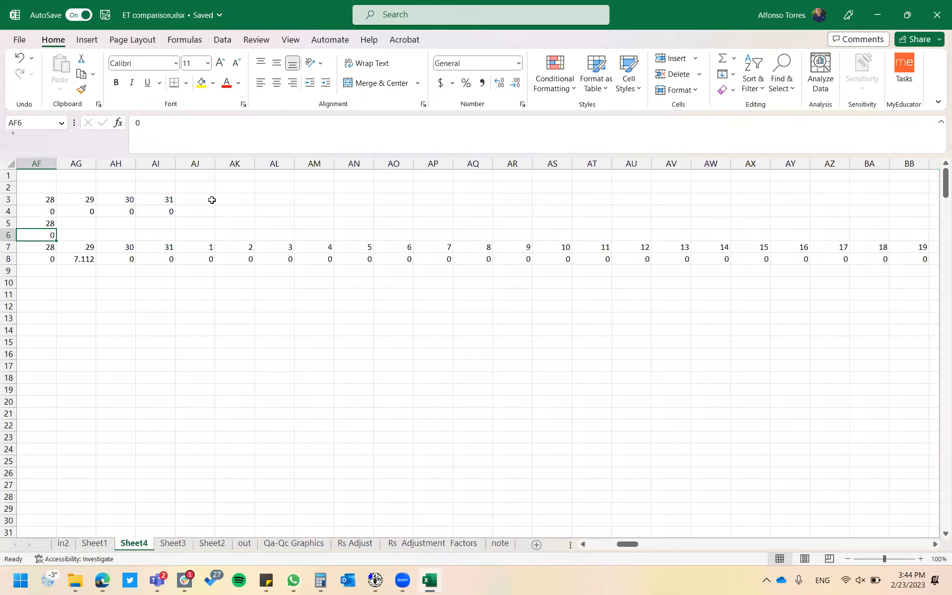
key(Right)
key(Right)
key(Right)
key(Right)
key(Down)
key(Down)
key(Up)
key(shift+Down)
key(ctrl+shift+Right)
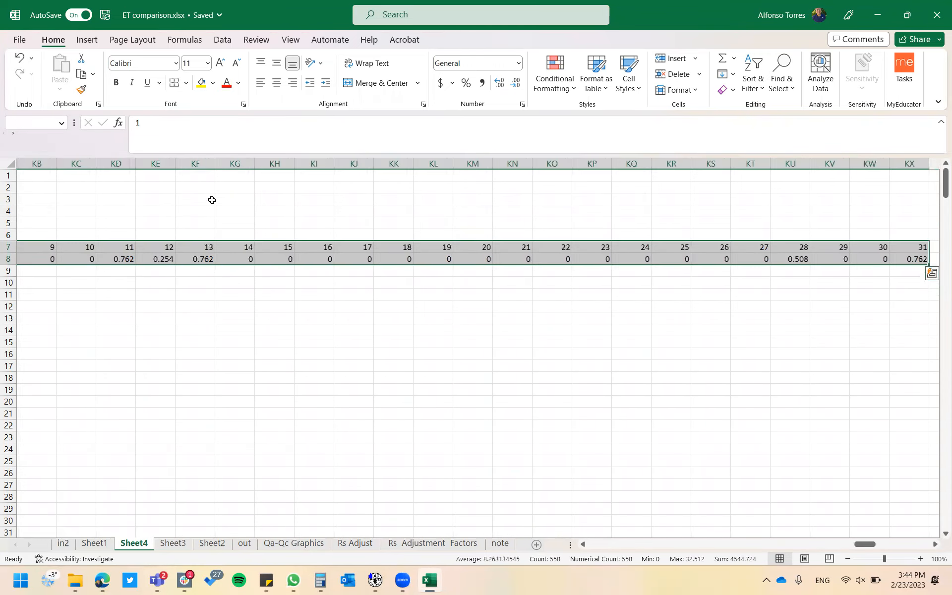
key(ctrl+c)
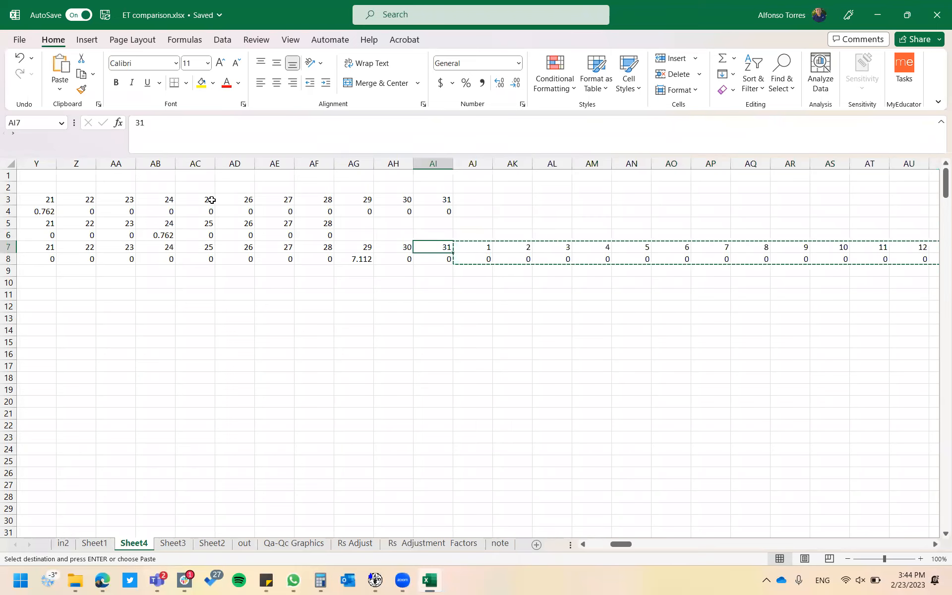
key(ctrl+Left)
key(Down)
key(Down)
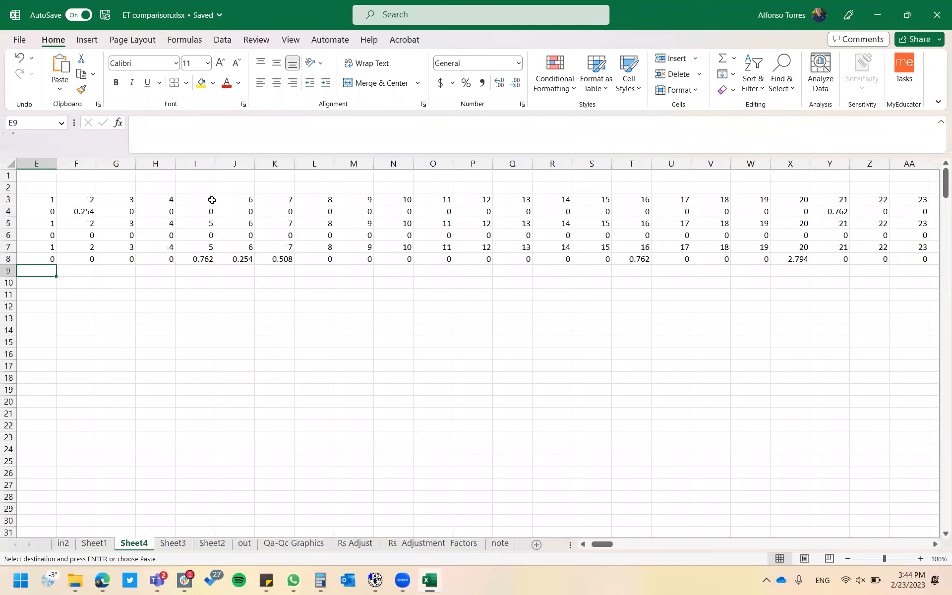
key(ctrl+v)
Cut the day and precipitation values after April's 30 days, AI9:JS10, and paste them below the April rows at E11
key(Up)
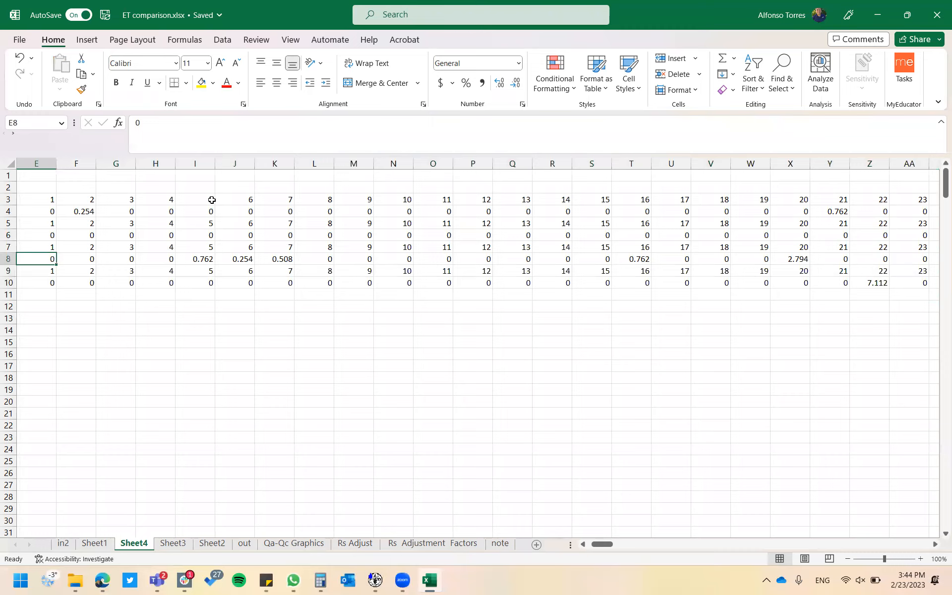
key(ctrl+Right)
key(Right)
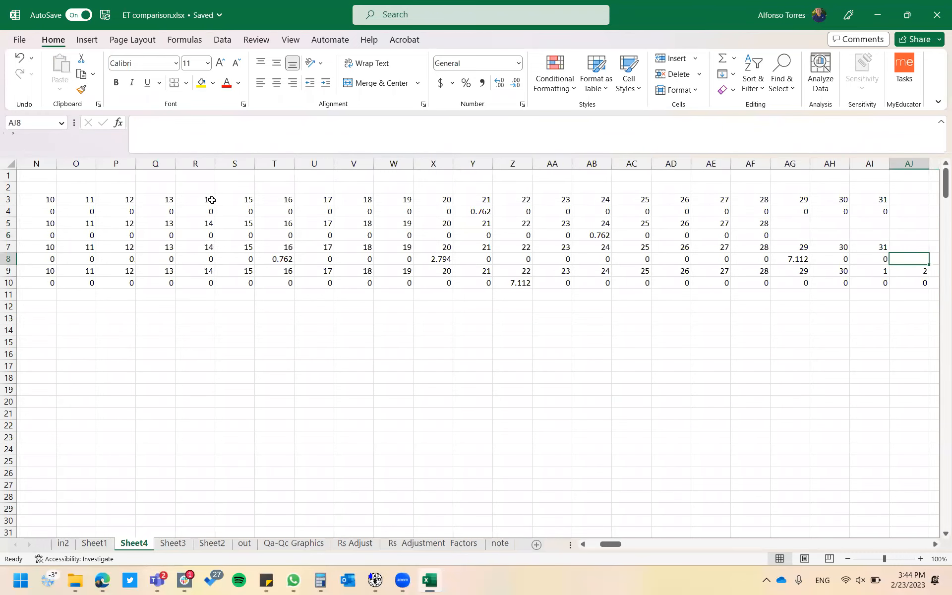
key(Left)
key(Down)
key(shift+Down)
key(ctrl+shift+Right)
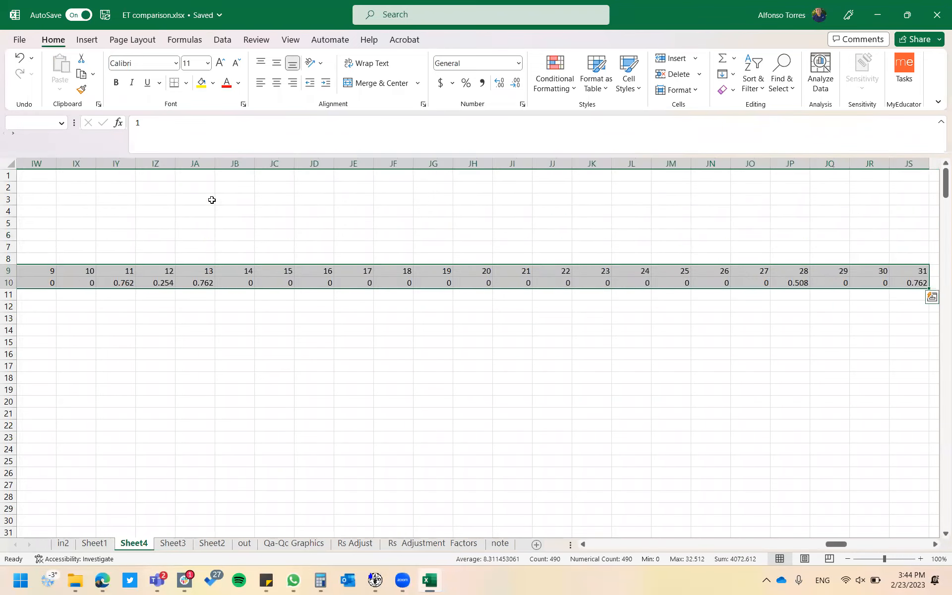
key(ctrl+c)
key(Left)
key(Left)
key(ctrl+Left)
key(Down)
key(Down)
key(Down)
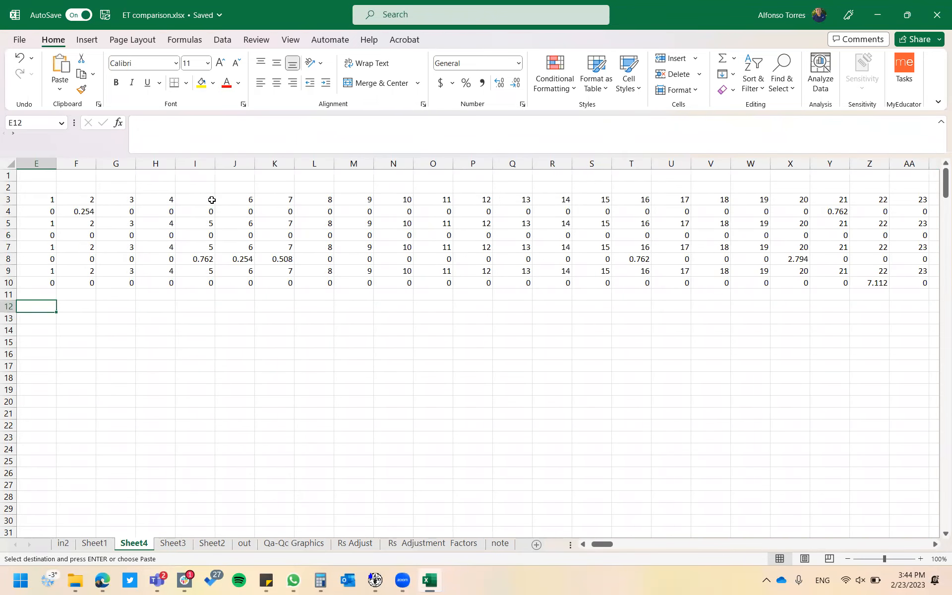
key(Up)
key(Return)
Cut the day and precipitation values after May's 31 days, AJ11:IO12, and paste them below the May rows at E13
key(Down)
key(Up)
key(Up)
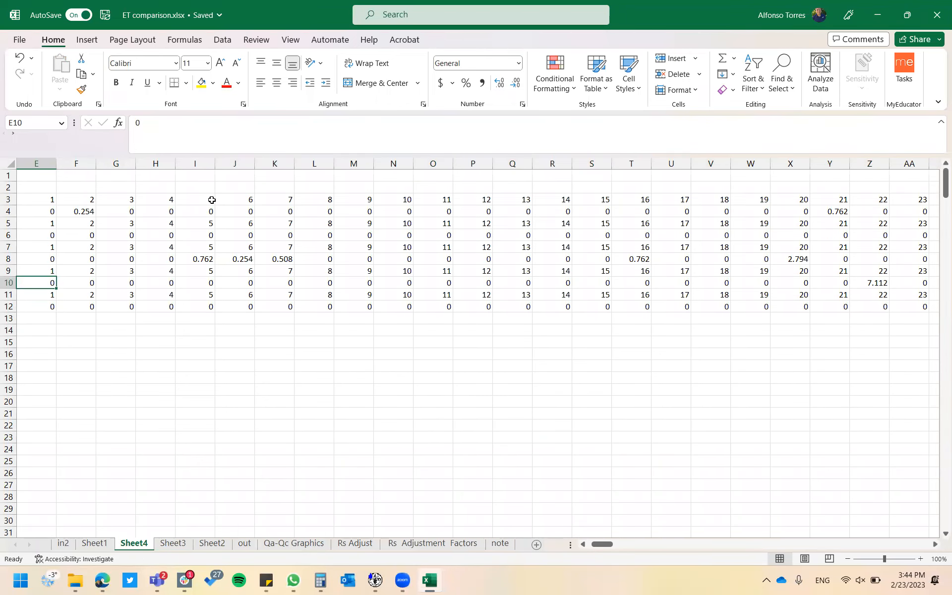
key(ctrl+Right)
key(Right)
key(Right)
key(Down)
key(shift+Down)
key(ctrl+shift+Right)
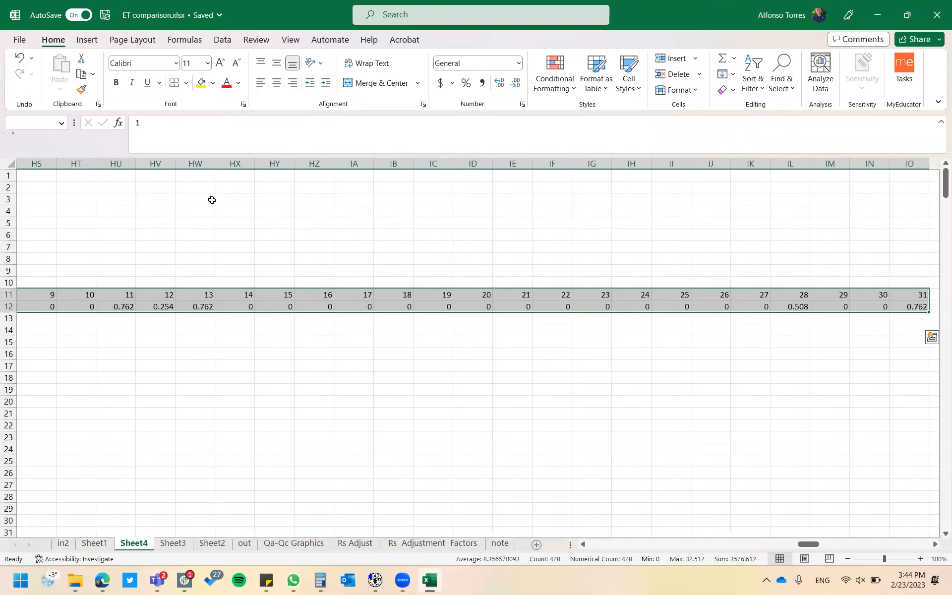
key(ctrl+c)
key(Left)
key(Left)
key(Left)
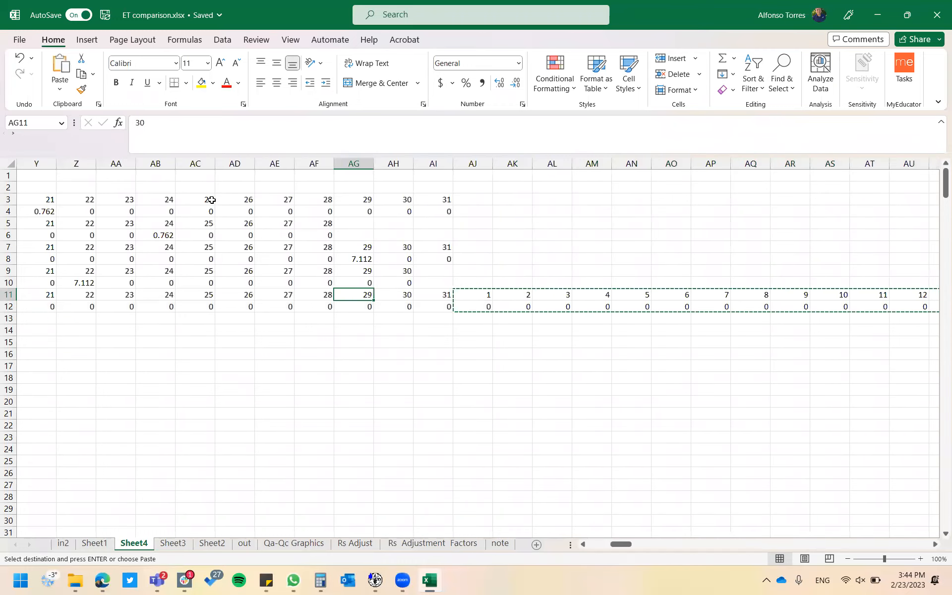
key(ctrl+Left)
key(Down)
key(Down)
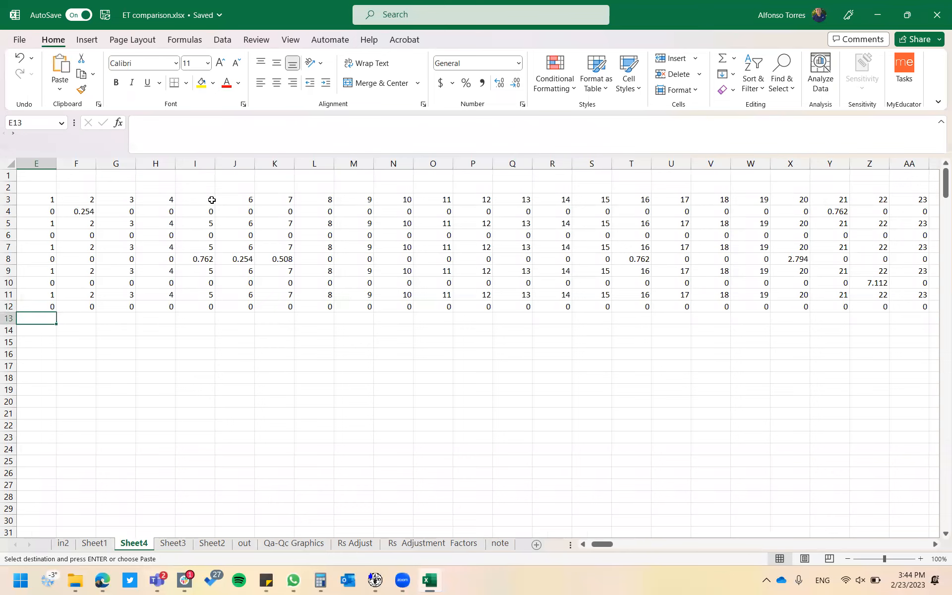
key(shift+Down)
key(ctrl+shift+Right)
key(Return)
Cut the day and precipitation values after June's 30 days, AI13:HJ14, and paste them below the June rows at E15
key(Up)
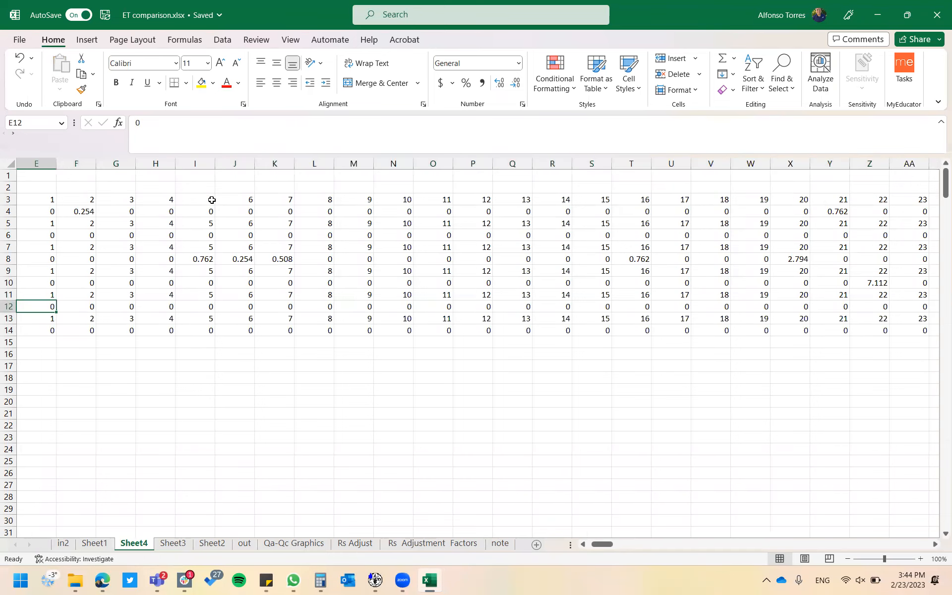
key(ctrl+Right)
key(Down)
key(shift+Down)
key(ctrl+shift+Right)
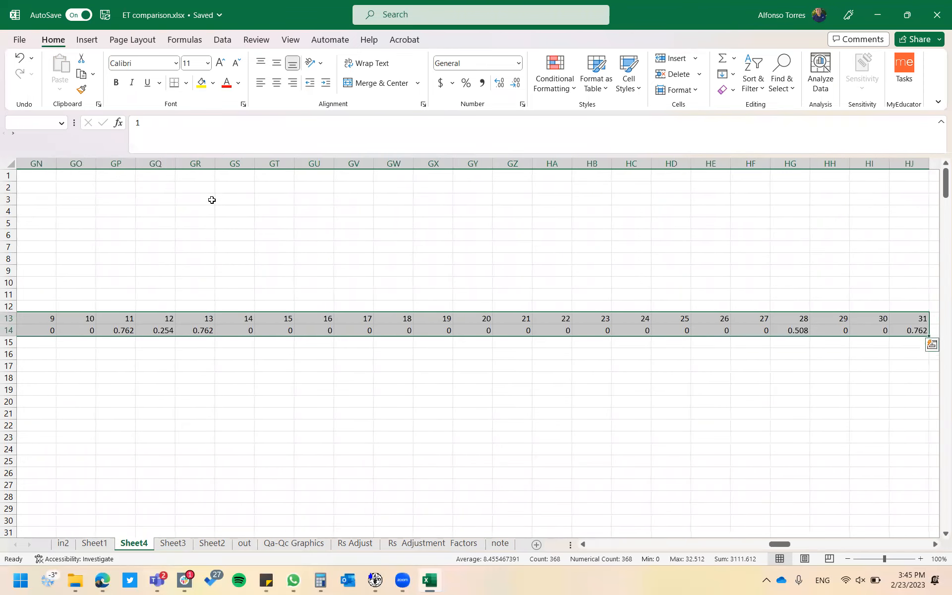
key(ctrl+c)
key(Left)
key(Left)
key(Left)
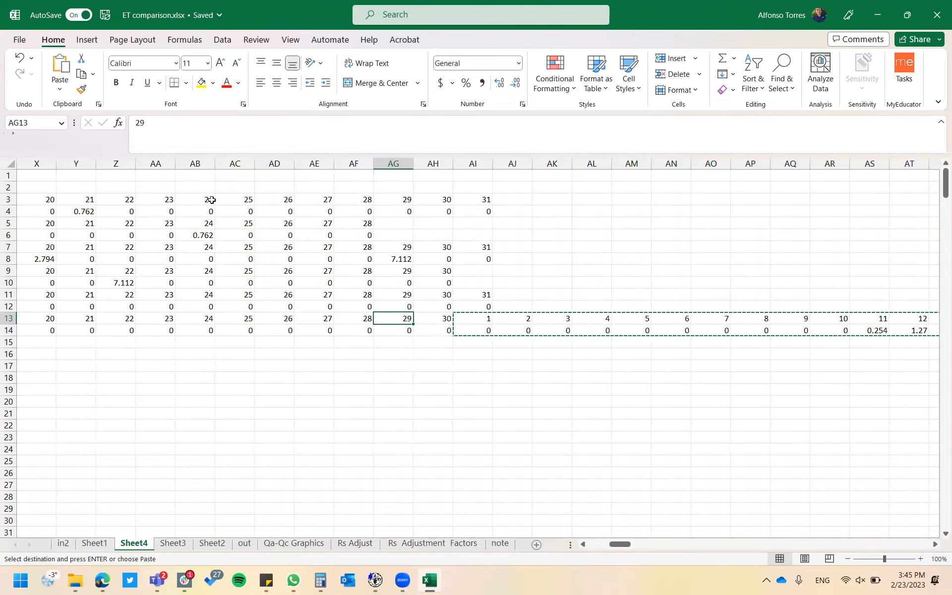
key(ctrl+Left)
key(Down)
key(Down)
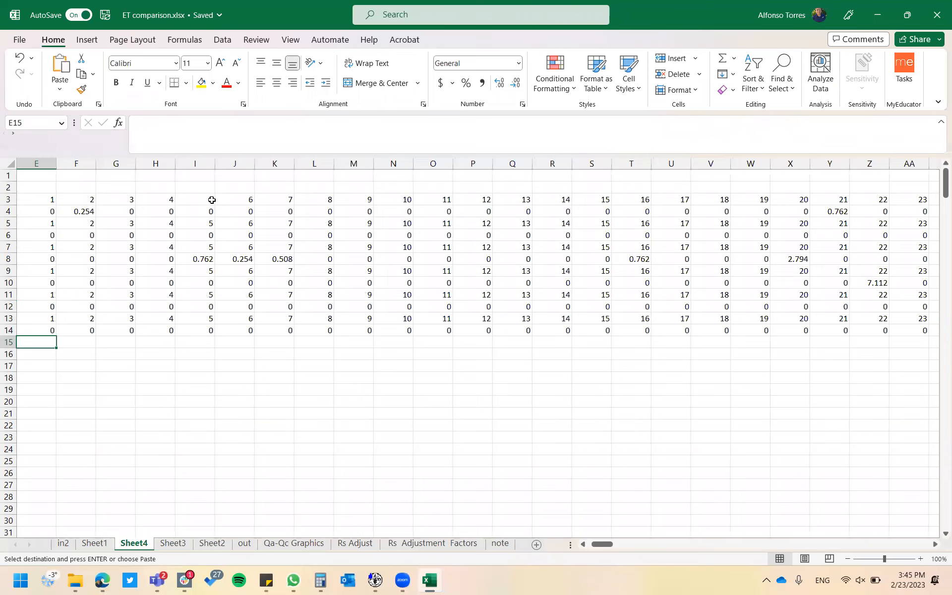
key(Return)
Cut the day and precipitation values after July's 31 days, AJ15:GF16, and paste them below the July rows at E17
key(Up)
key(ctrl+Right)
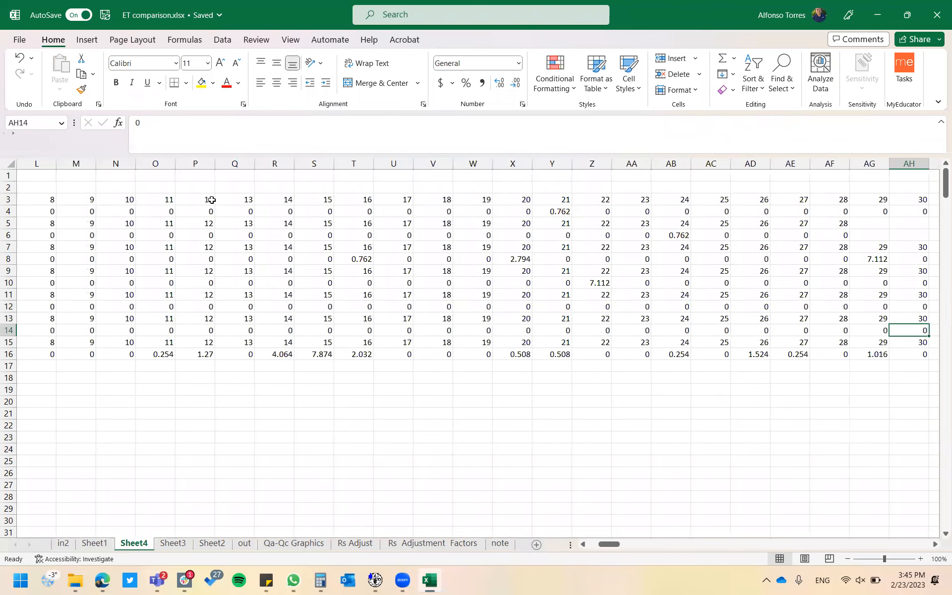
key(Down)
key(Right)
key(Right)
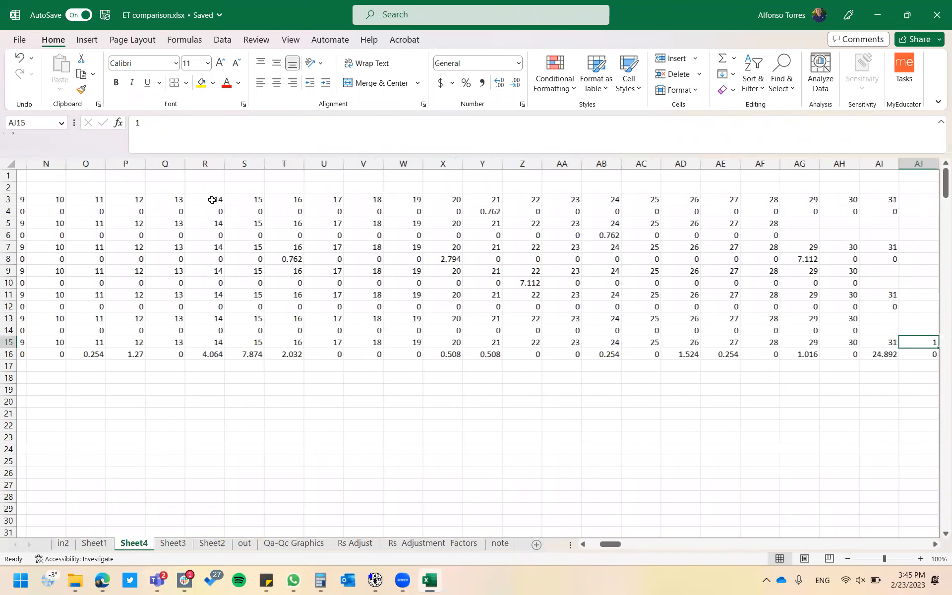
key(shift+Down)
key(ctrl+shift+Right)
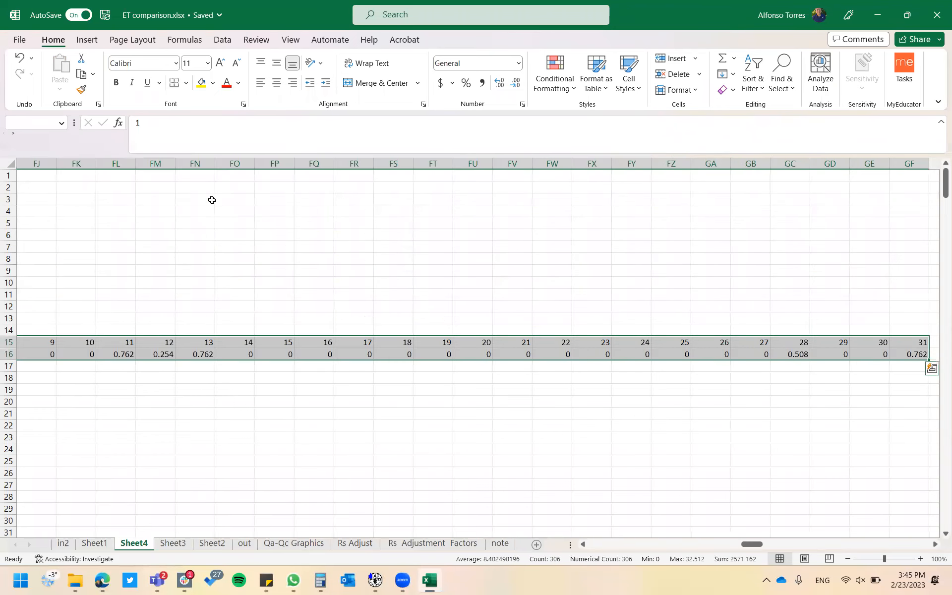
key(ctrl+c)
key(ctrl+BackSpace)
key(Up)
key(Left)
key(Left)
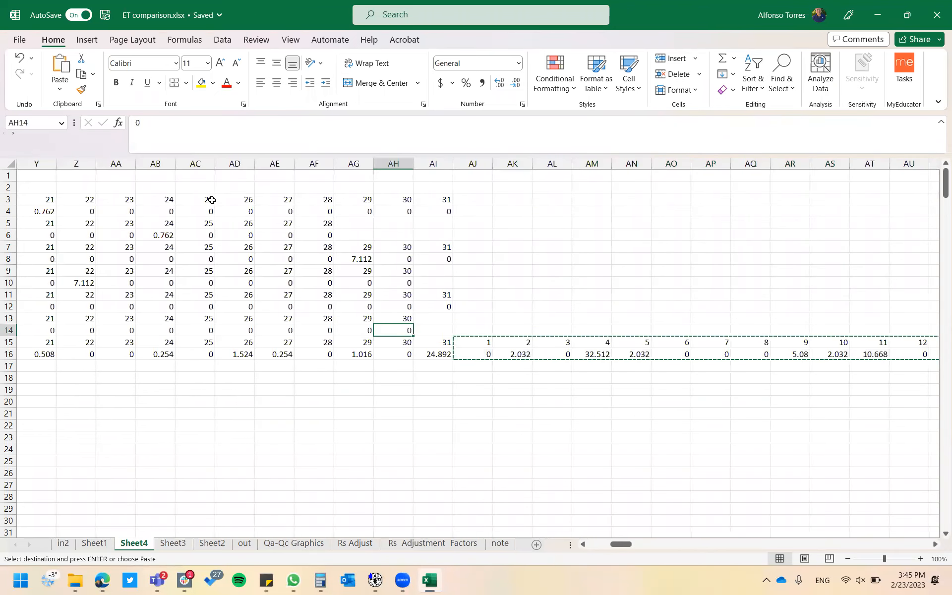
key(ctrl+Left)
key(Down)
key(Down)
key(Down)
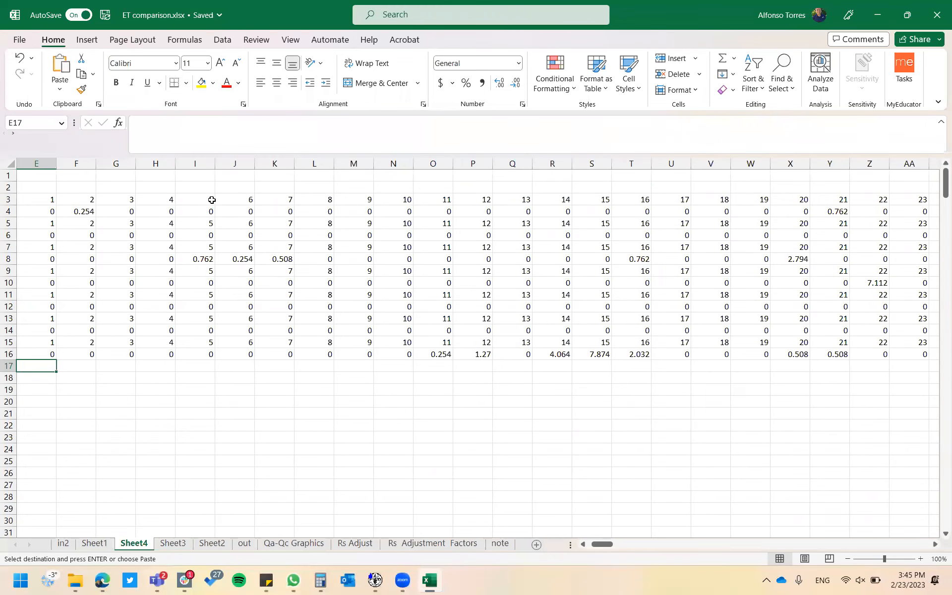
key(Return)
Cut the day and precipitation values after August's 31 days, starting at AJ17, and paste them below the August rows at E19
key(Up)
key(ctrl+Right)
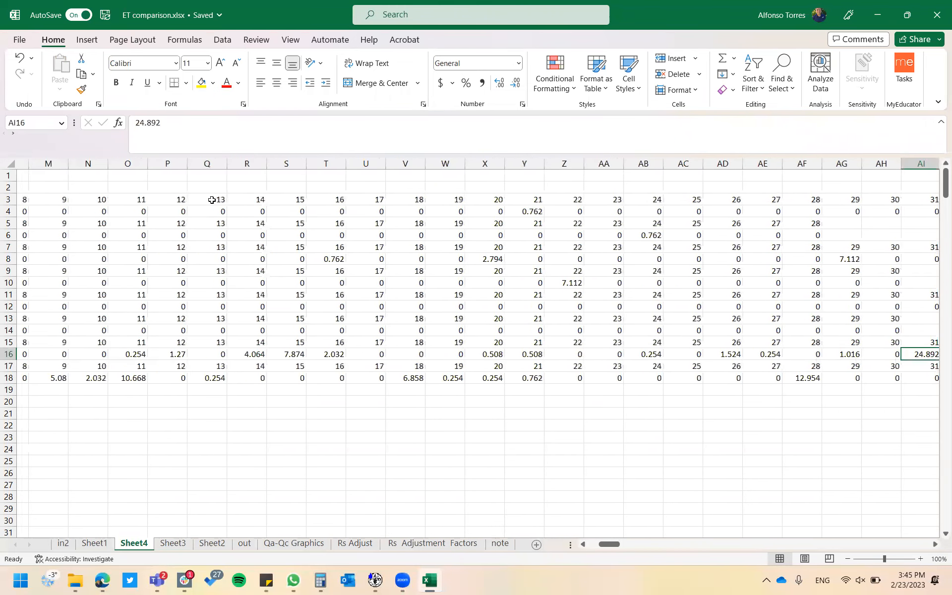
key(Down)
key(shift+Down)
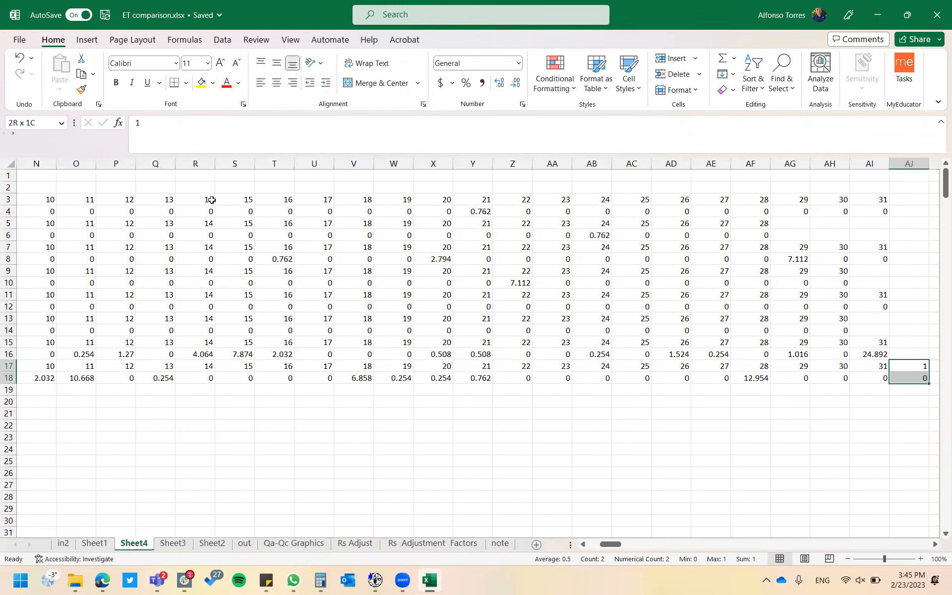
key(ctrl+shift+Right)
key(ctrl+c)
key(Up)
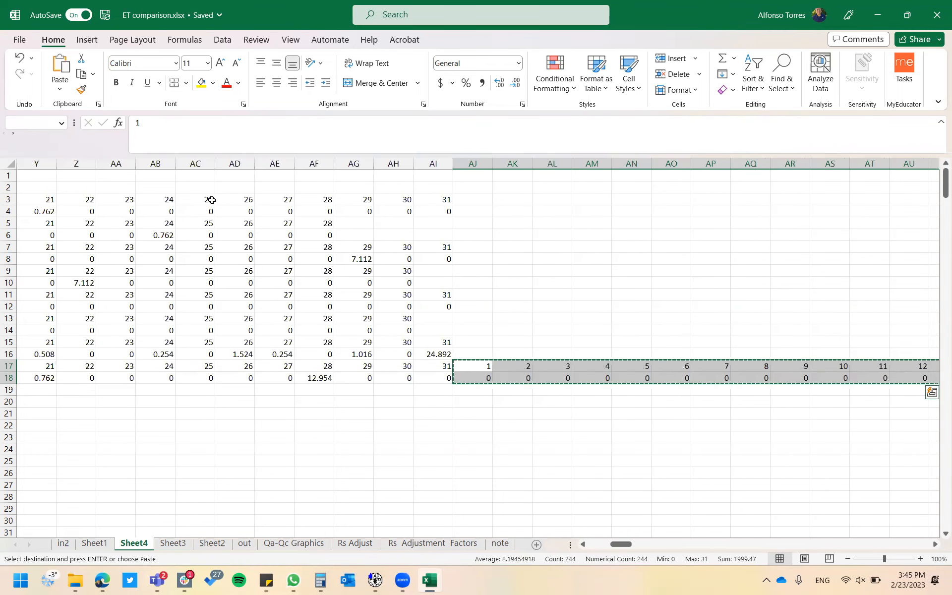
key(ctrl+Left)
key(Down)
key(Down)
key(Down)
key(Return)
Cut the day and precipitation values after September's 30 days, starting at AI19, and paste them below the September rows at E21
key(Up)
key(ctrl+Right)
key(Down)
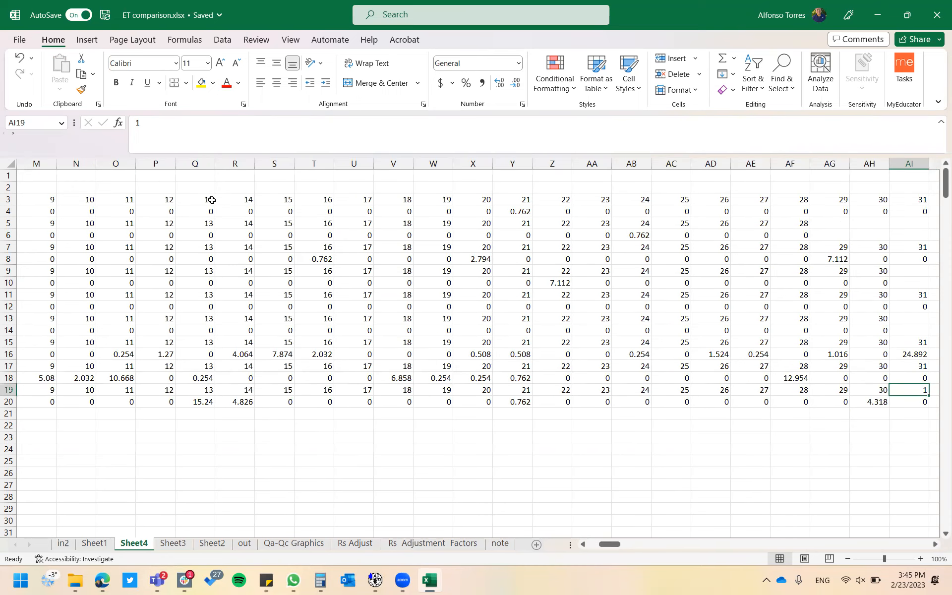
key(shift+Down)
key(ctrl+shift+Right)
key(ctrl+c)
key(Up)
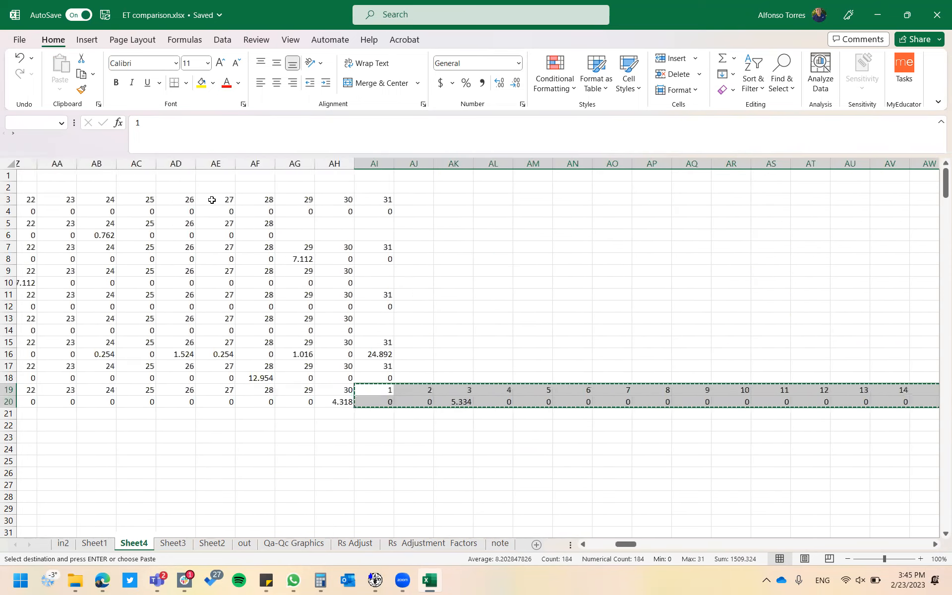
key(ctrl+Left)
key(Down)
key(Down)
key(Down)
key(Return)
Cut the day and precipitation values after October's 31 days, starting at AJ21, and paste them below the October rows at E23
key(Up)
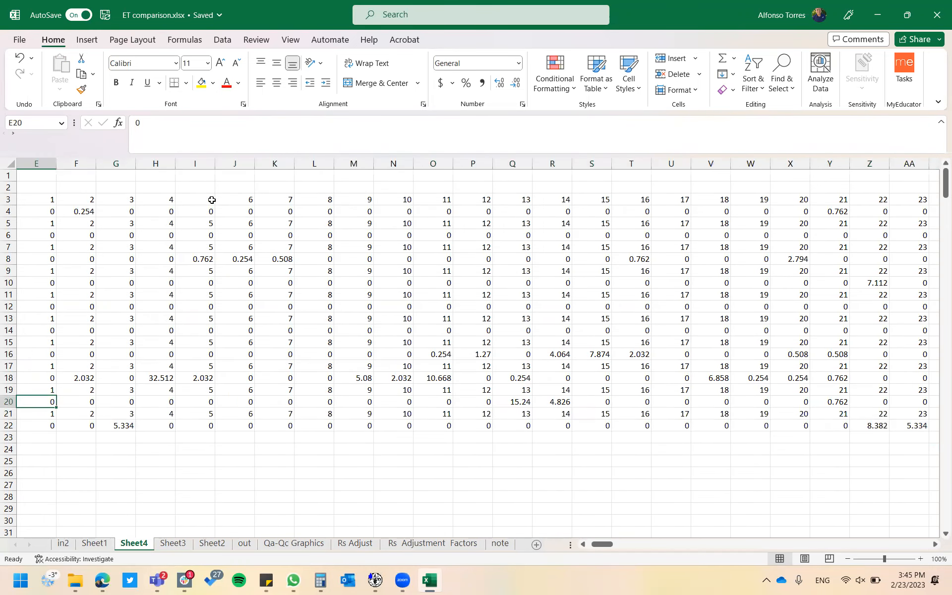
key(ctrl+Right)
key(Right)
key(Right)
key(Down)
key(shift+Down)
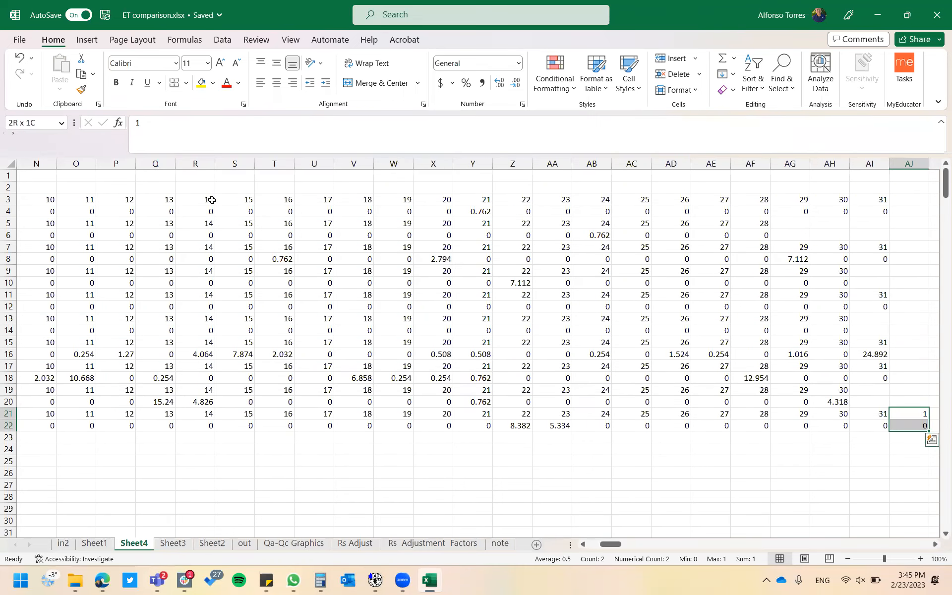
key(ctrl+shift+Right)
key(ctrl+c)
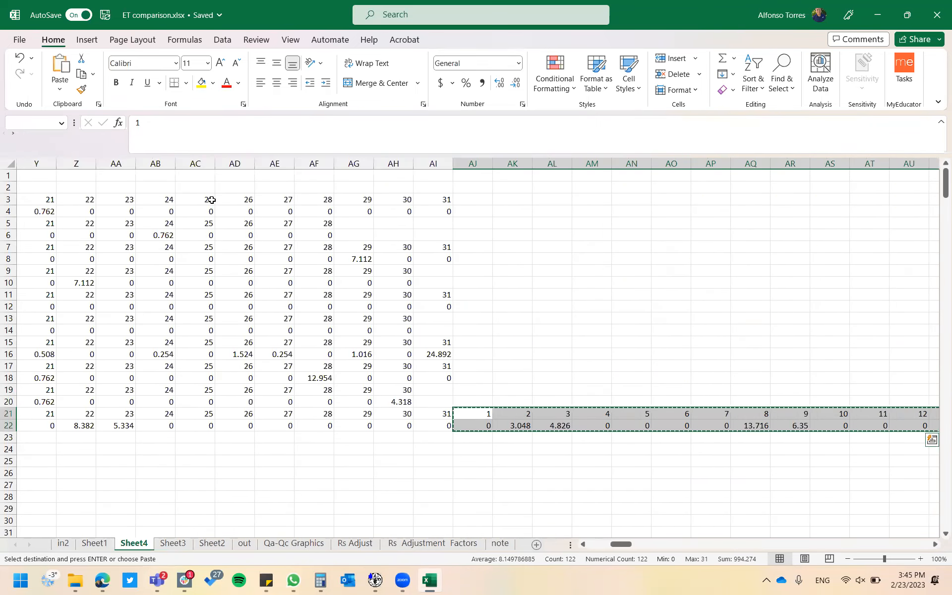
key(Left)
key(Left)
key(ctrl+Left)
key(Down)
key(Down)
key(Return)
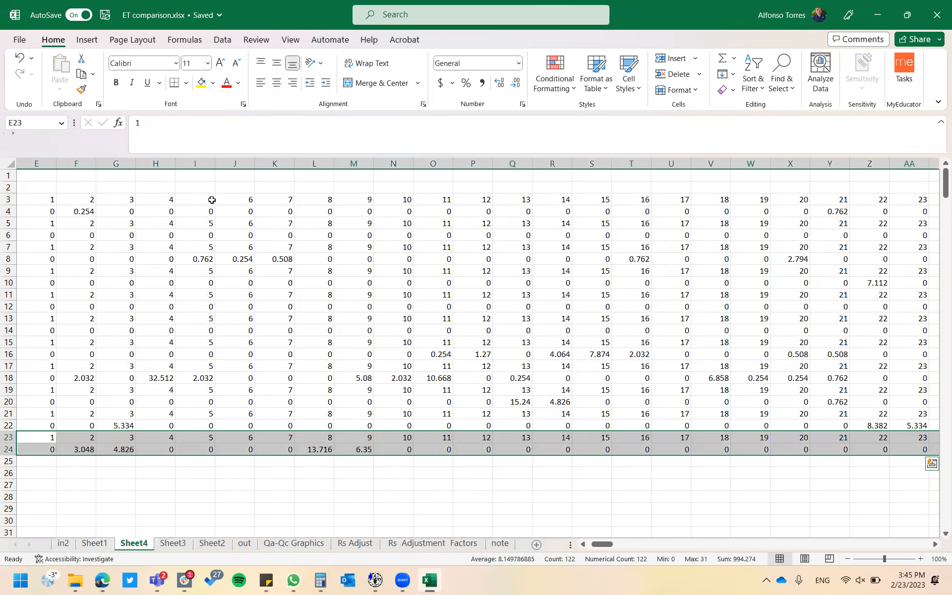
Cut the day and precipitation values after November's 30 days, starting at AI23, and paste them below the November rows at E25
key(Up)
key(ctrl+Right)
key(Right)
key(Down)
key(Left)
key(shift+Down)
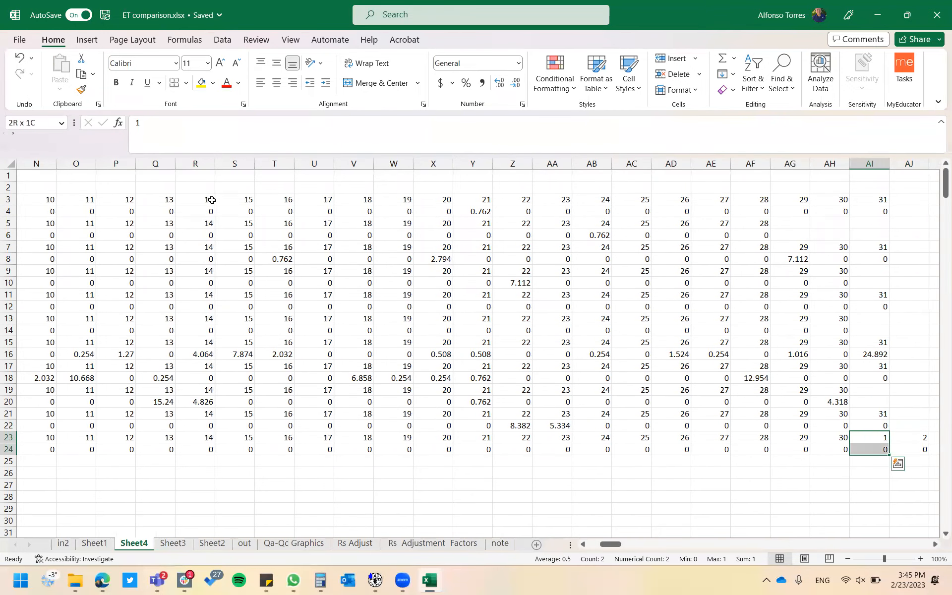
key(ctrl+shift+Right)
key(ctrl+c)
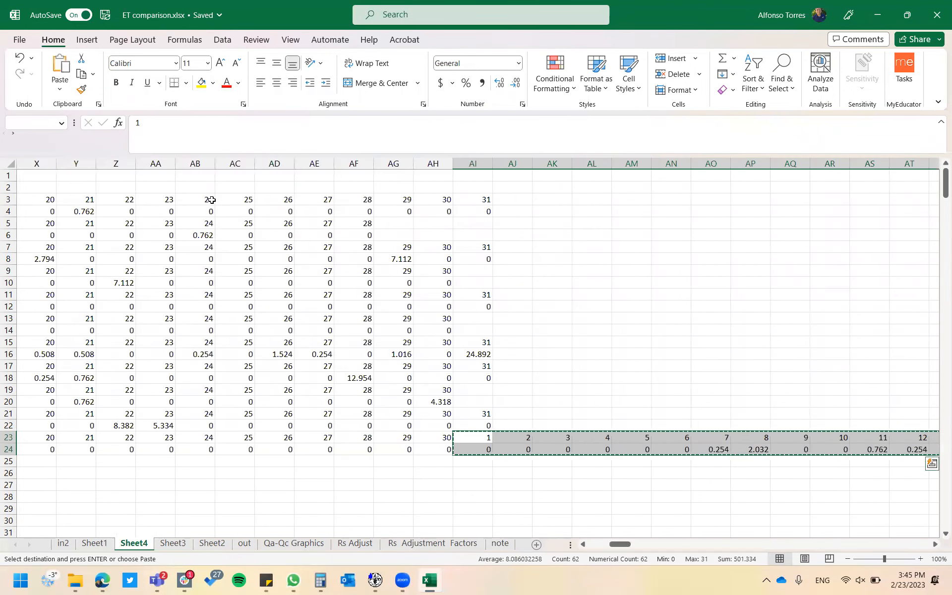
key(Left)
key(Left)
key(Left)
key(ctrl+Left)
key(Down)
key(Down)
key(Return)
Examine the monthly rows across the day columns, from the month ends back to the first column
key(Up)
key(ctrl+Right)
key(Right)
key(Right)
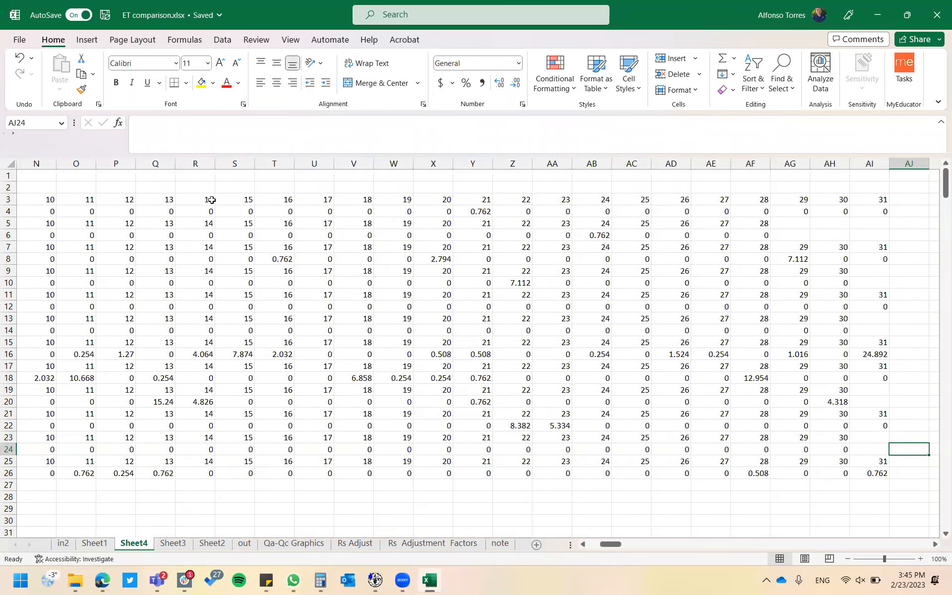
key(Right)
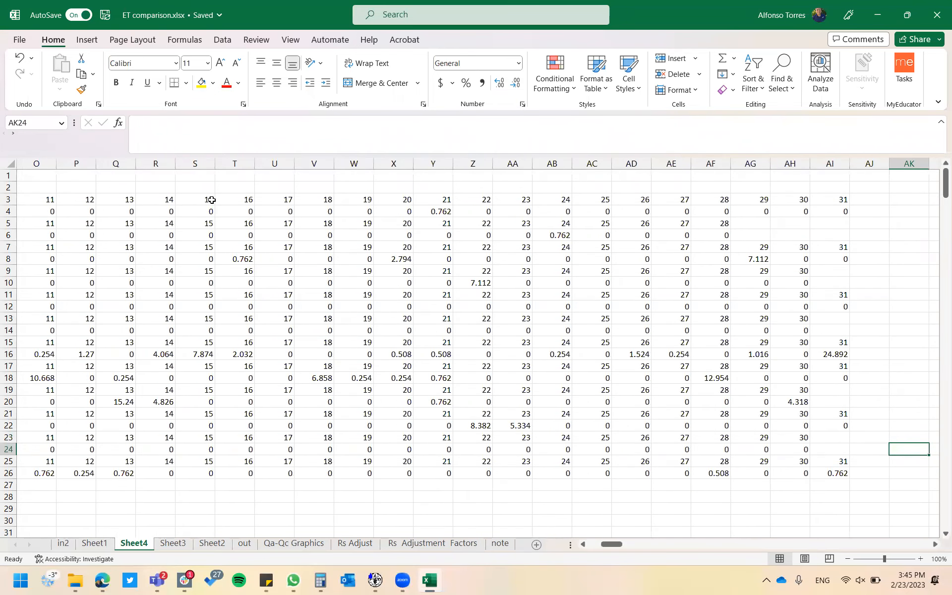
key(Left)
key(Left)
key(Left)
key(Left)
key(Left)
key(Left)
key(Left)
key(Left)
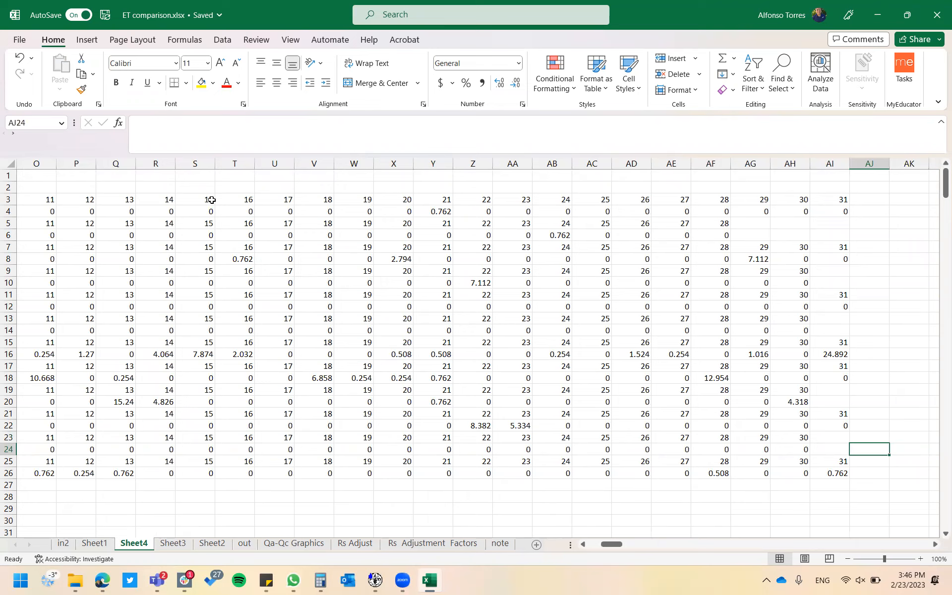
key(Left)
key(Left)
key(Left)
key(Left)
key(Left)
key(Left)
key(Left)
key(Left)
key(Left)
key(Left)
key(Left)
key(Left)
key(Left)
key(Left)
key(Left)
key(Left)
key(Left)
key(Left)
key(Left)
key(Left)
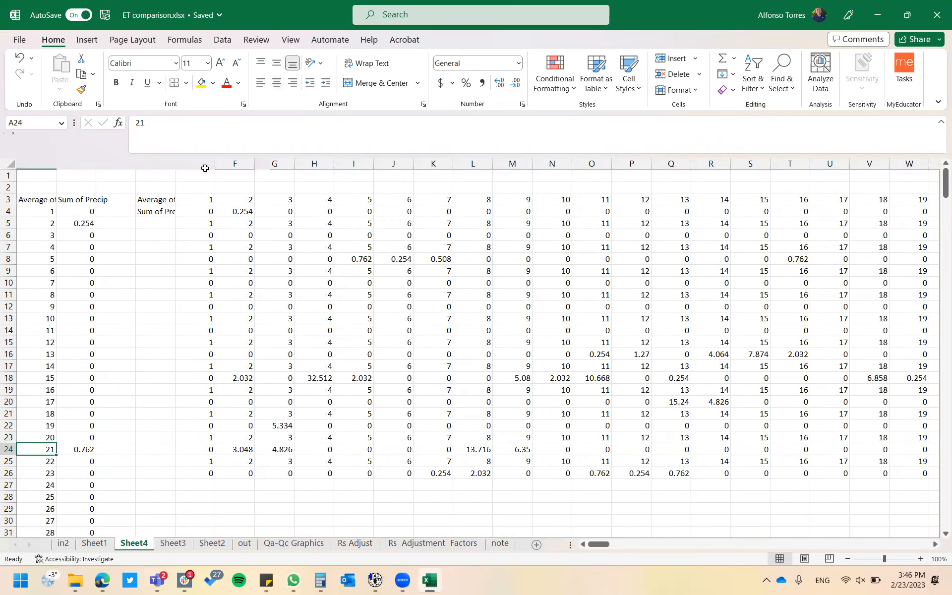
Delete the repeated day-number rows above the February, March, April and May precipitation values
click(11, 223)
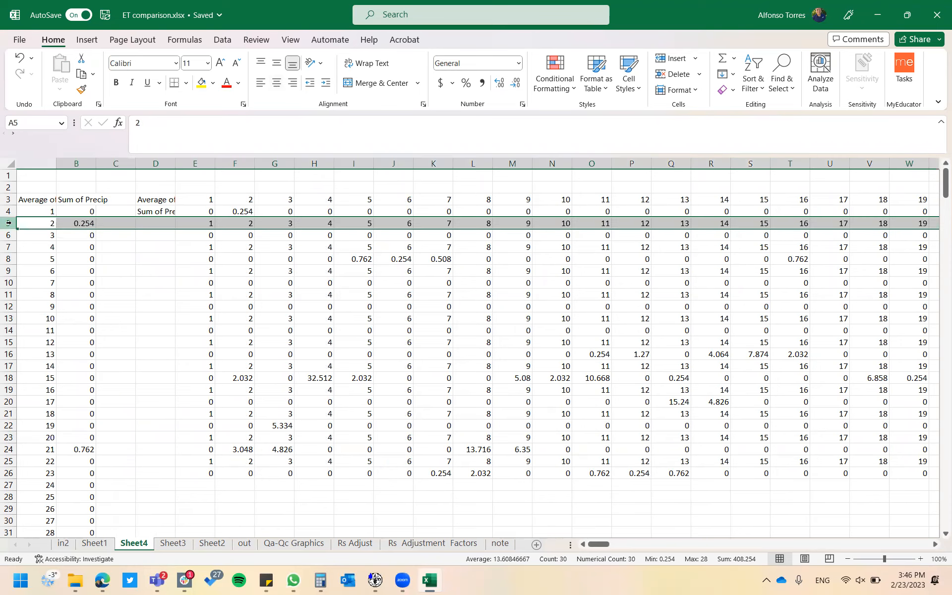
right_click(11, 222)
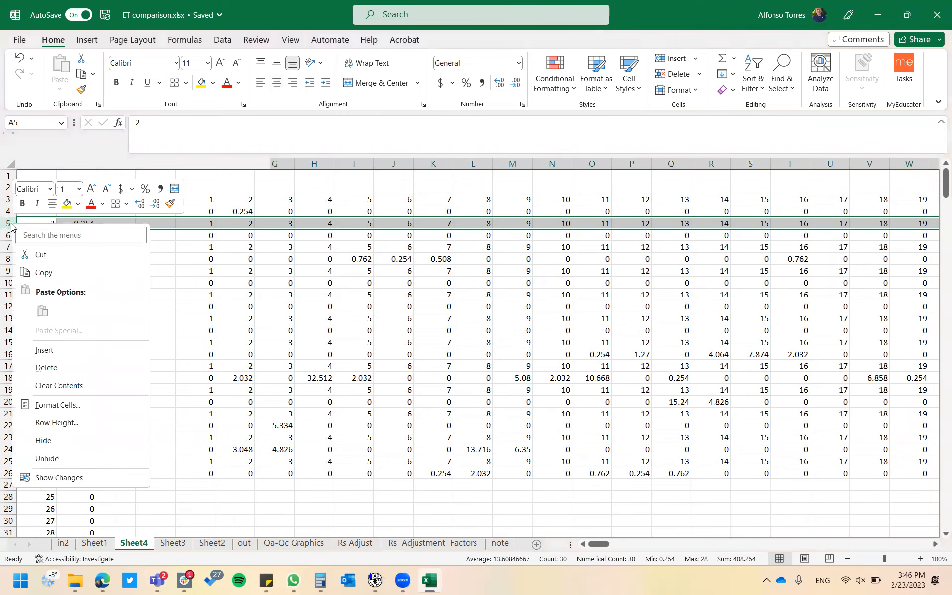
click(57, 369)
click(8, 235)
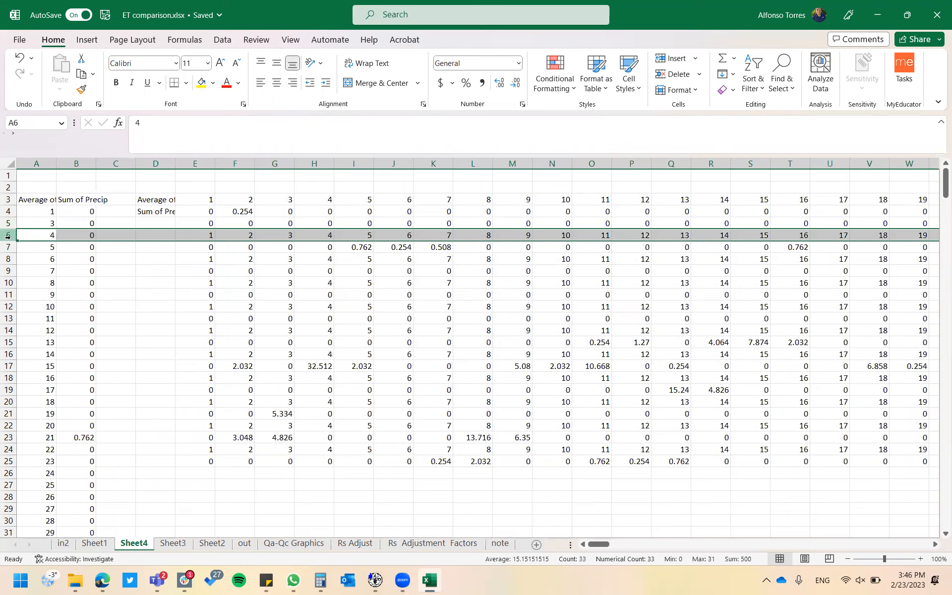
right_click(8, 236)
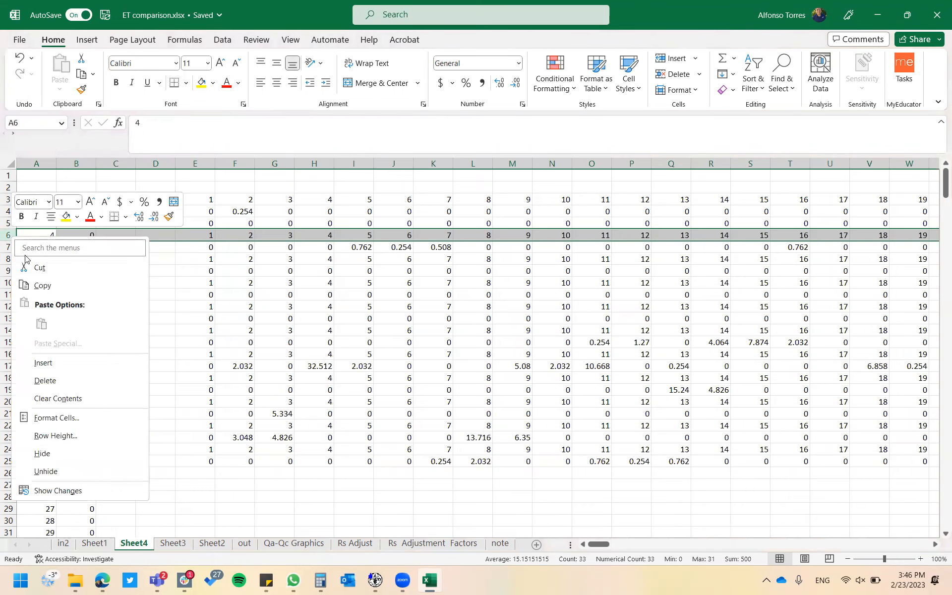
click(51, 378)
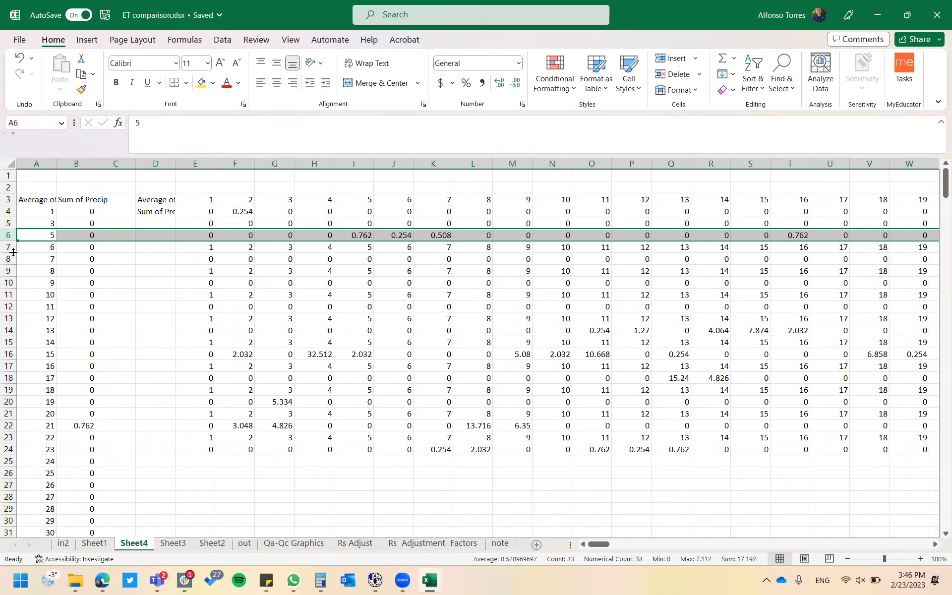
click(8, 248)
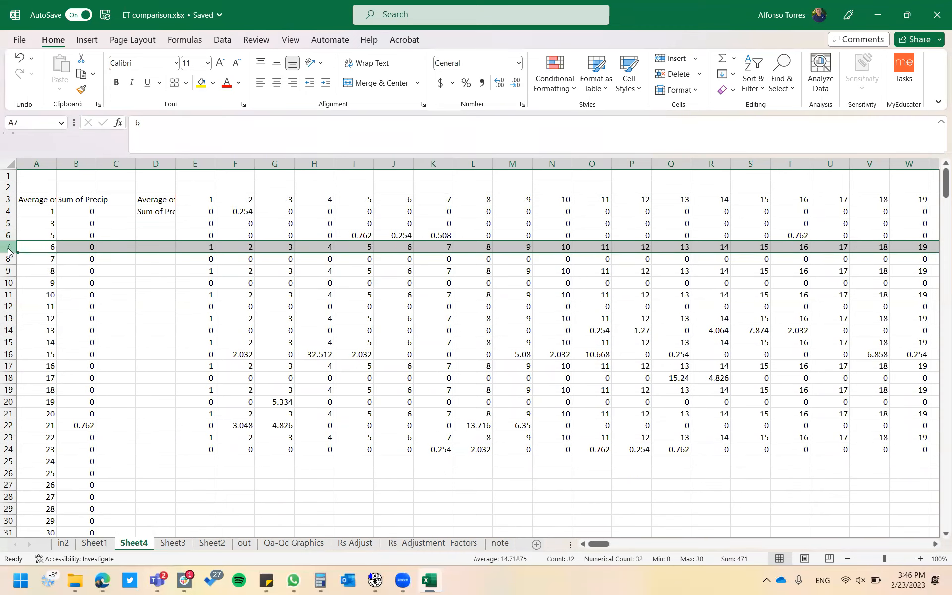
right_click(8, 248)
click(50, 394)
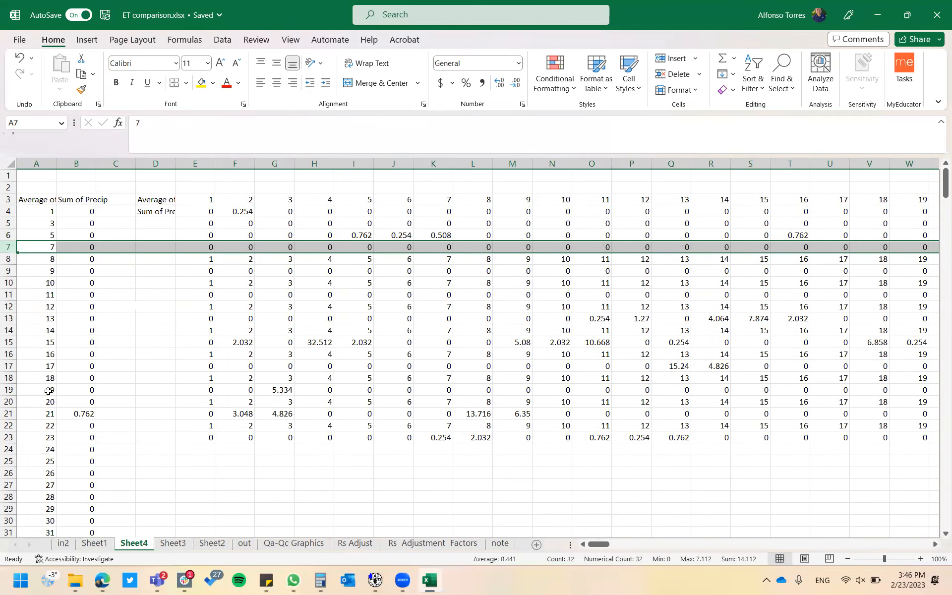
click(8, 258)
right_click(8, 259)
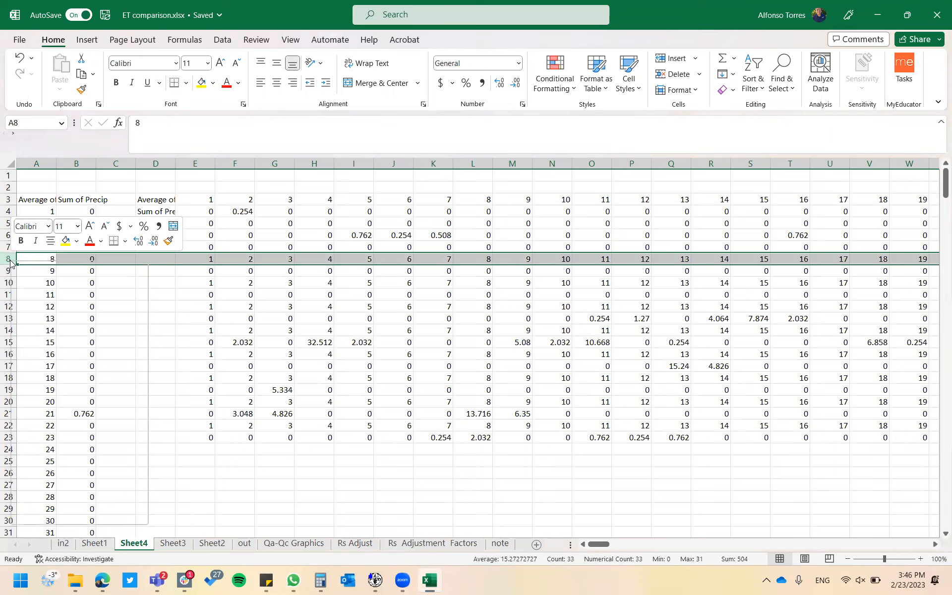
click(44, 405)
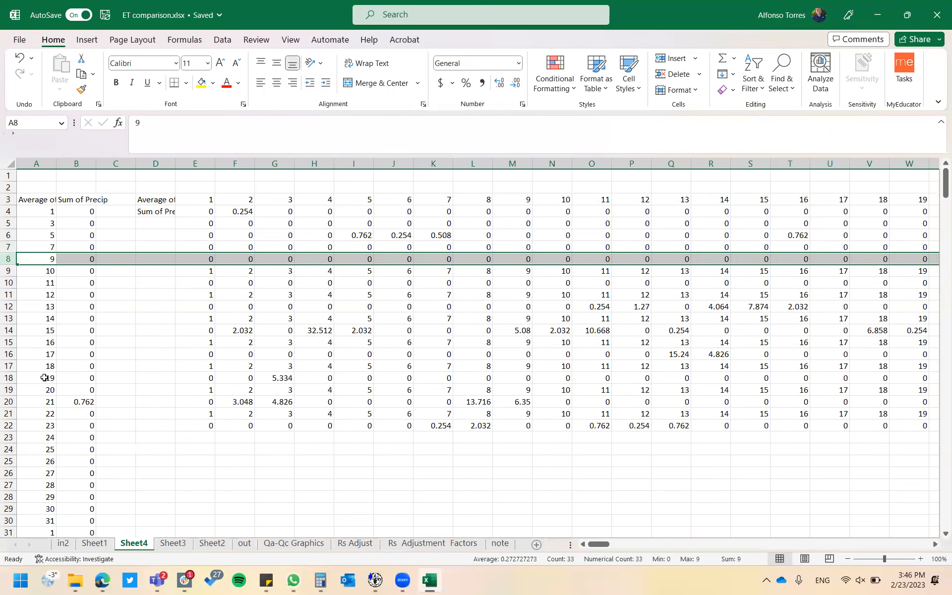
Delete the repeated day-number rows above the June, July, August and September precipitation values
click(8, 271)
right_click(8, 271)
click(55, 416)
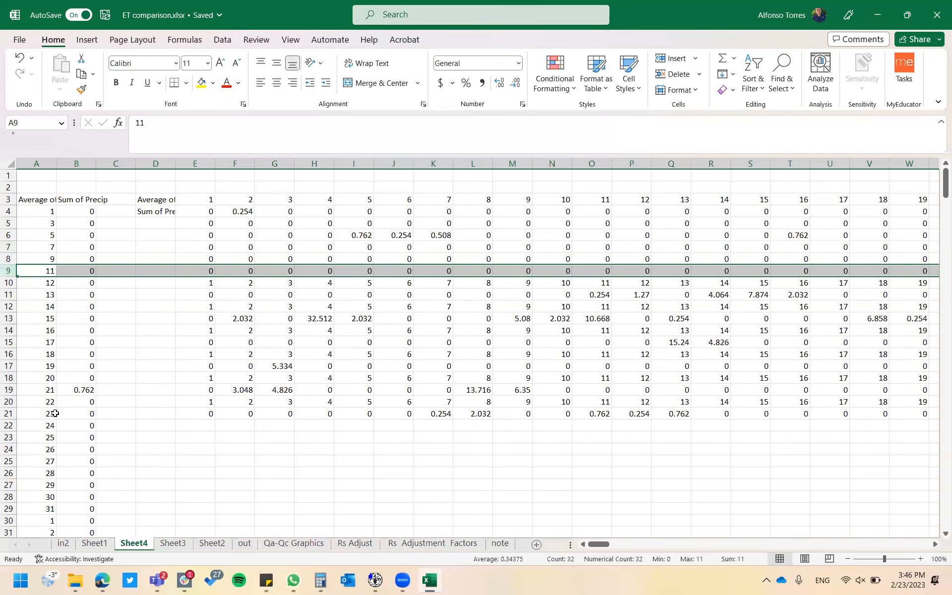
click(9, 282)
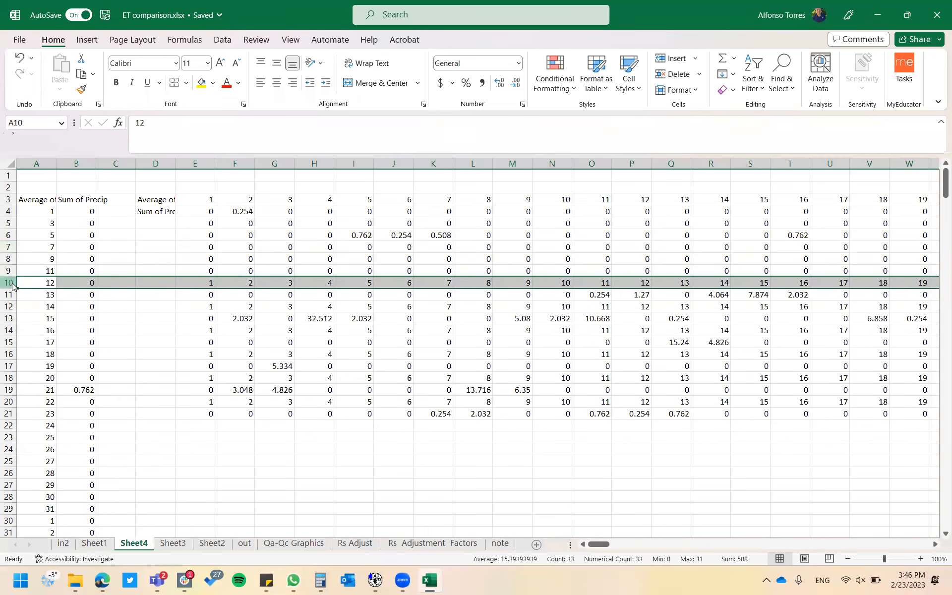
right_click(9, 282)
click(60, 426)
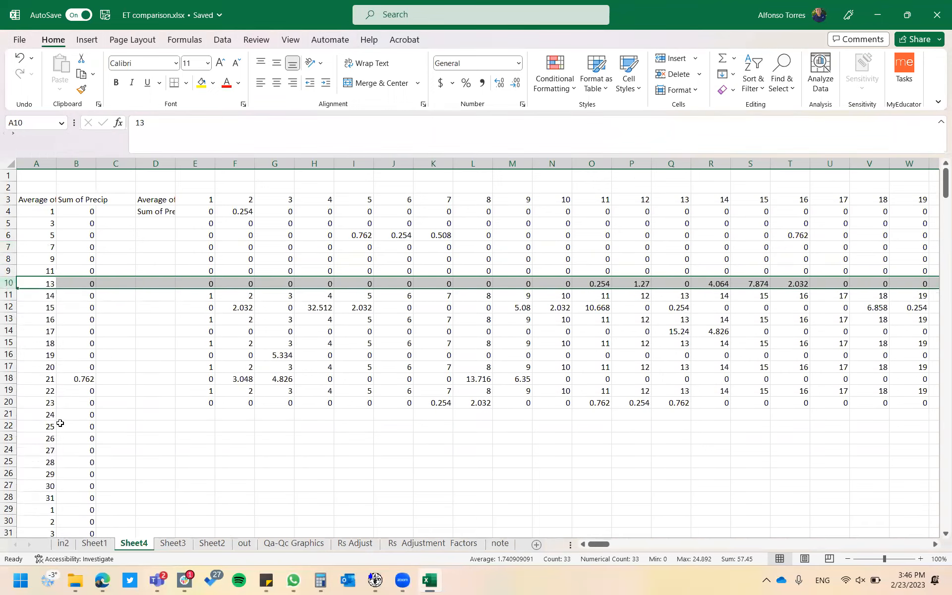
click(8, 295)
right_click(9, 294)
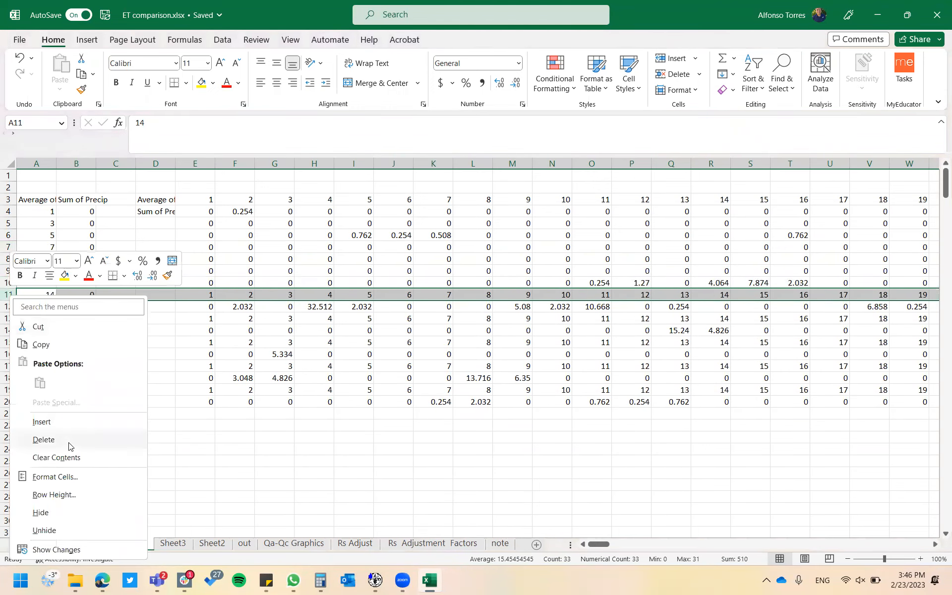
click(68, 446)
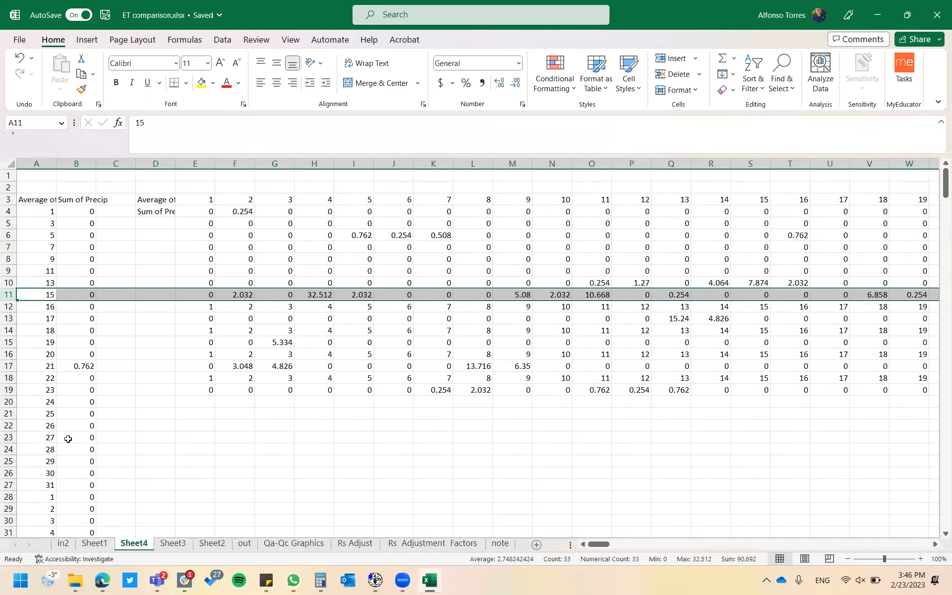
click(9, 306)
right_click(8, 306)
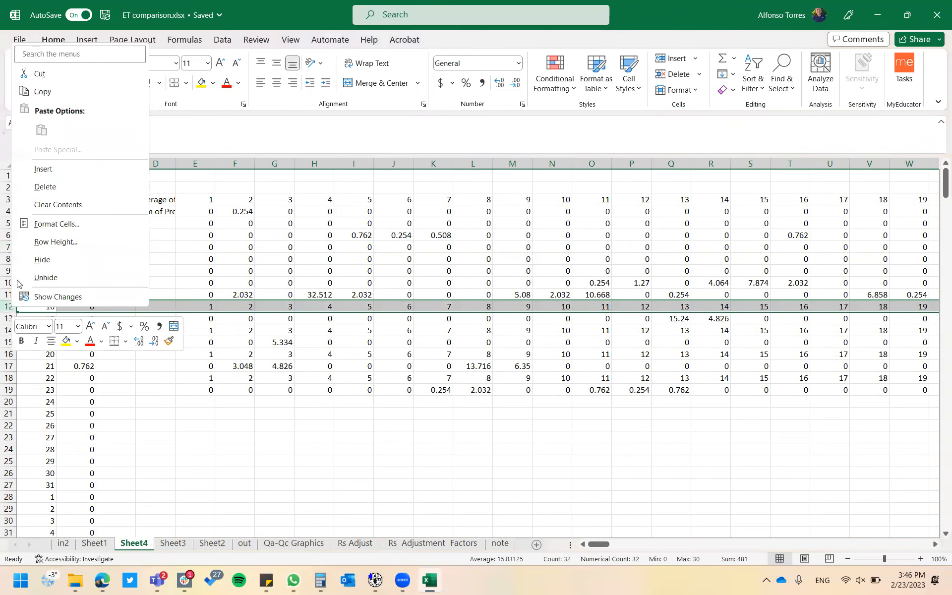
click(46, 187)
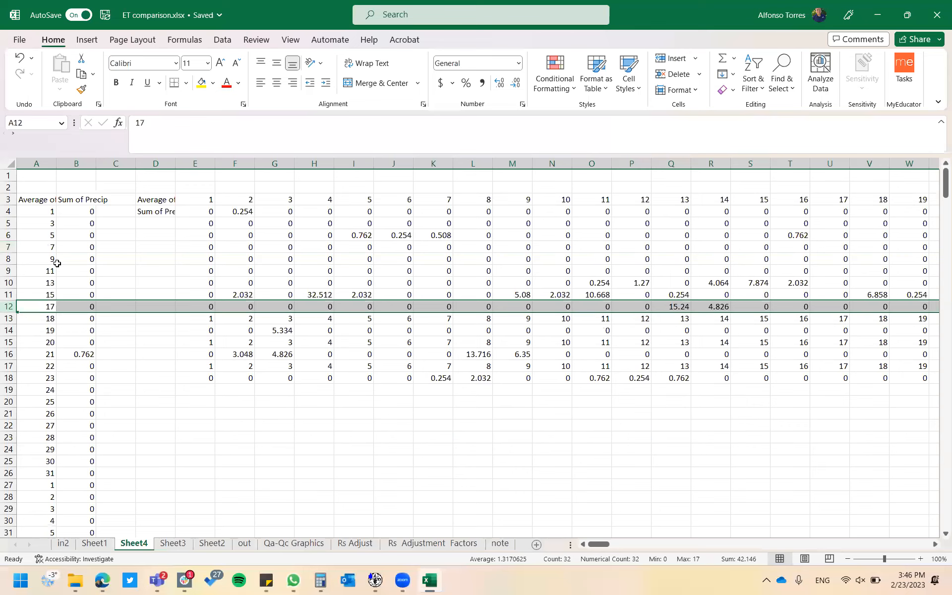
Delete the repeated day-number rows above the October, November and December precipitation values
click(9, 318)
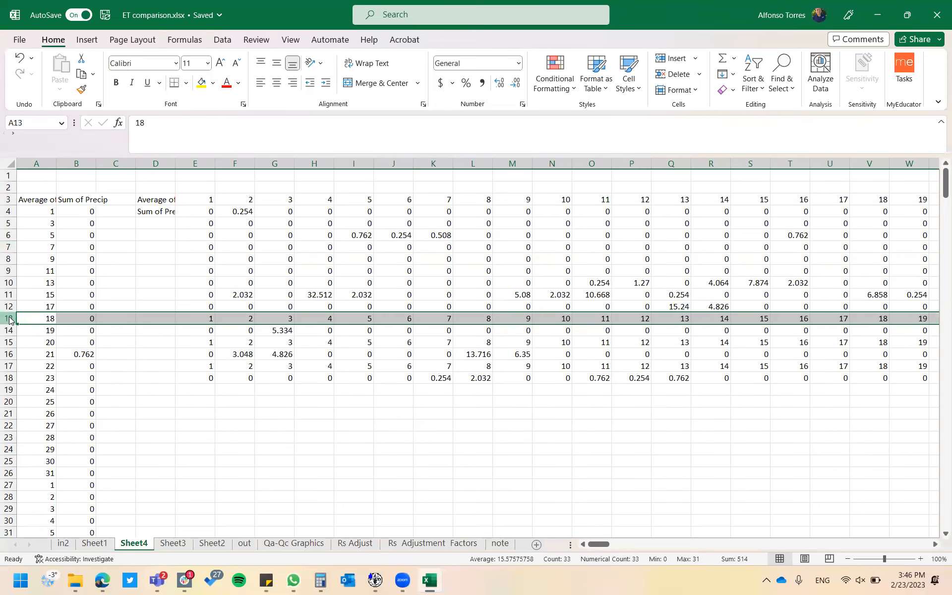
right_click(9, 318)
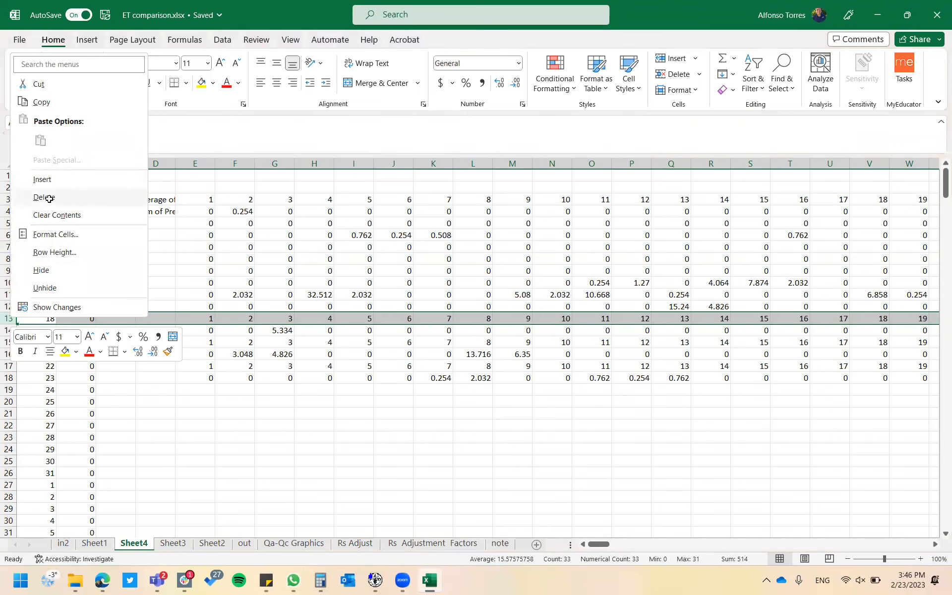
click(44, 197)
click(9, 330)
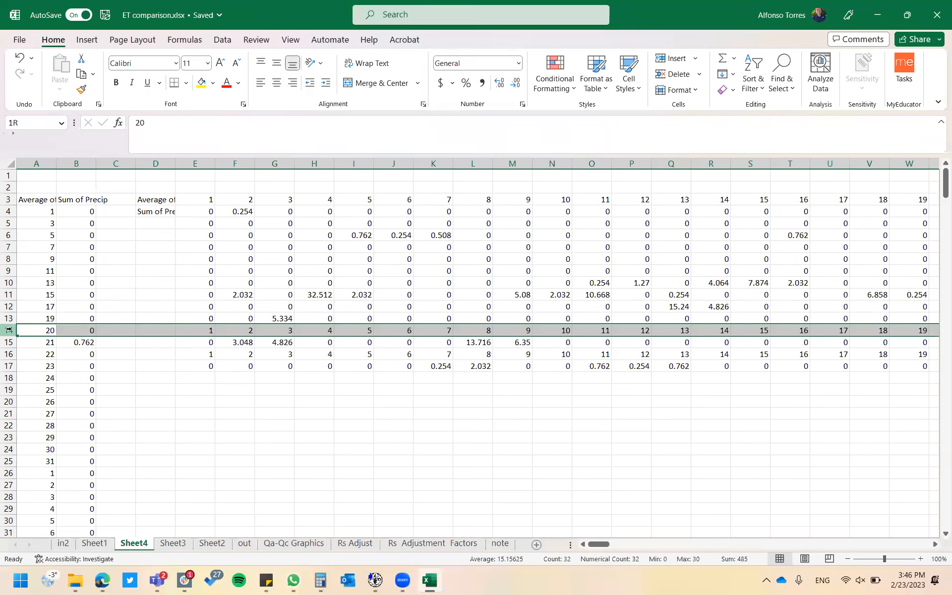
right_click(10, 329)
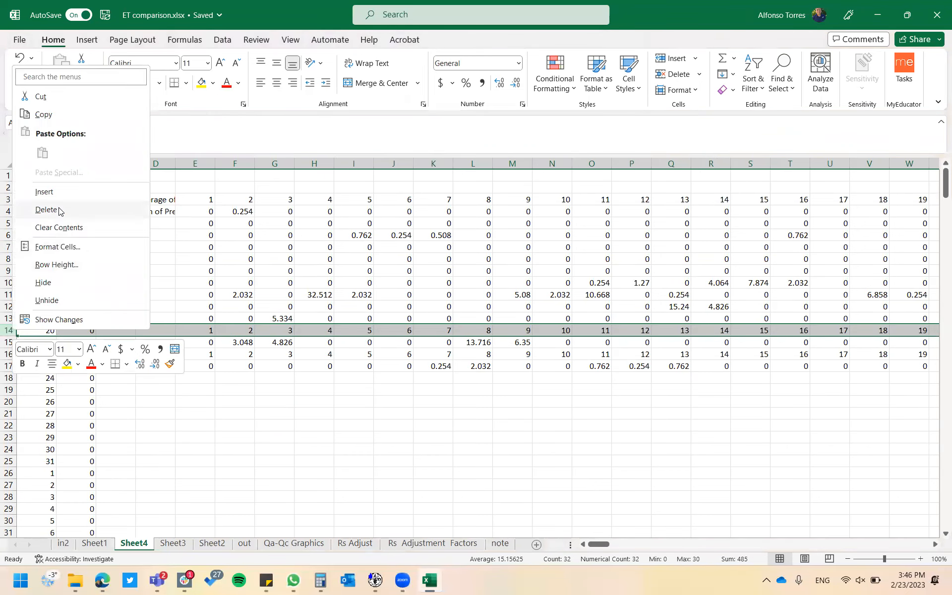
click(57, 209)
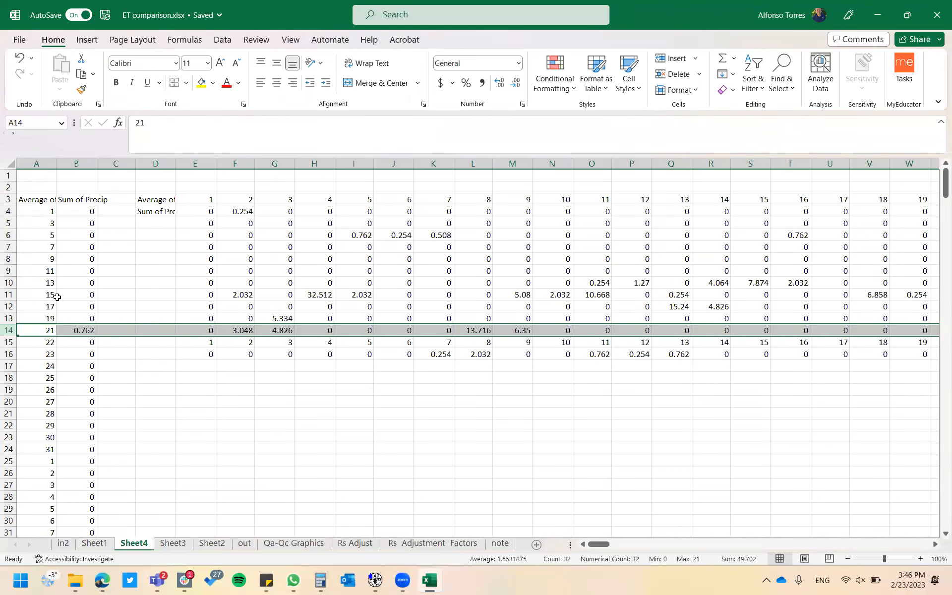
click(9, 341)
right_click(10, 342)
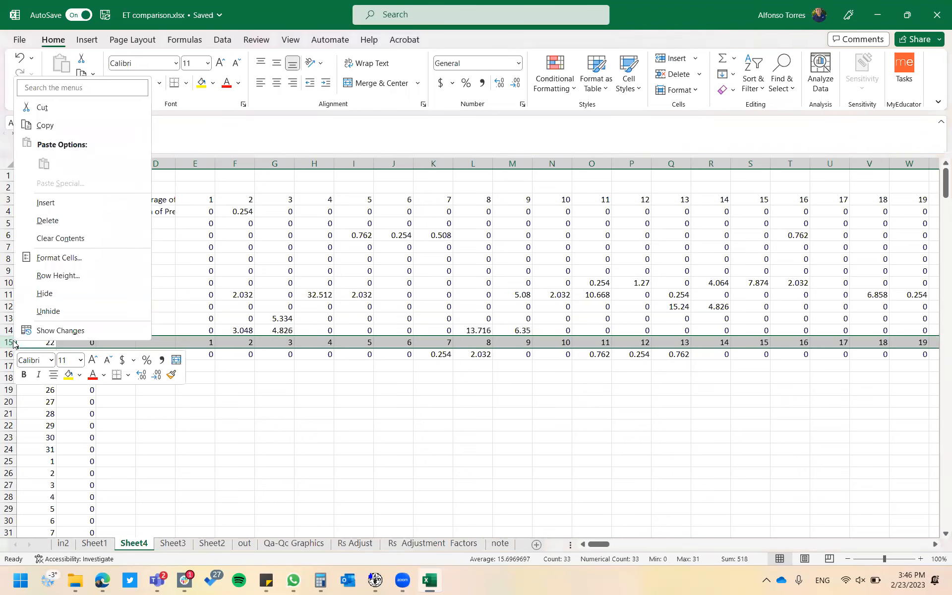
click(43, 222)
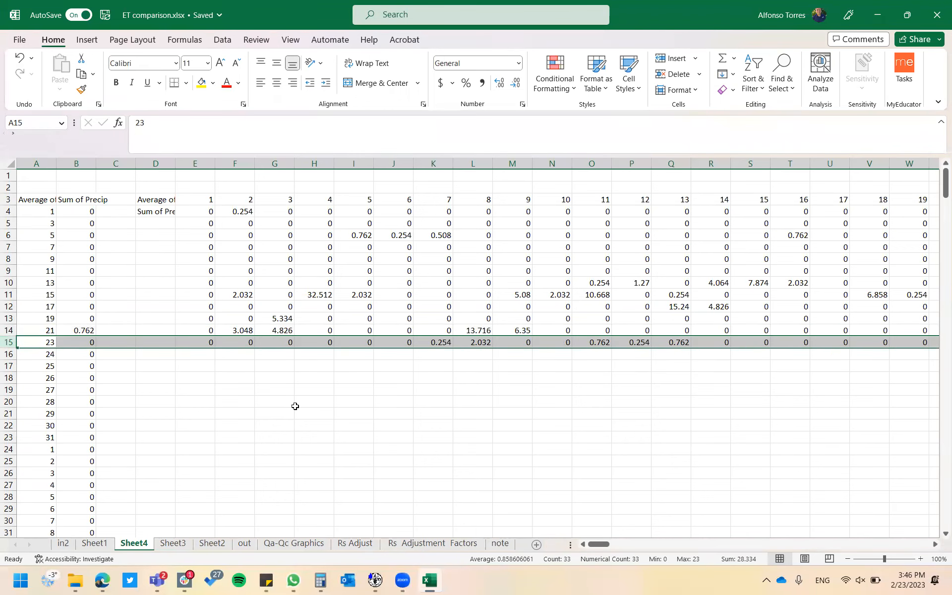
Examine the twelve monthly precipitation rows across all 31 day columns
click(295, 405)
scroll(295, 406, right, 3)
scroll(295, 406, right, 1)
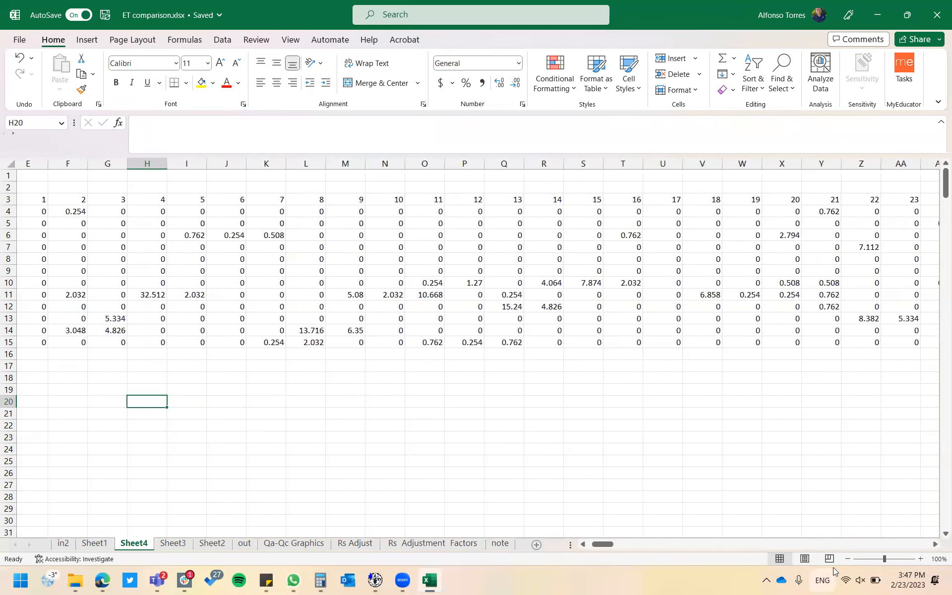
click(847, 558)
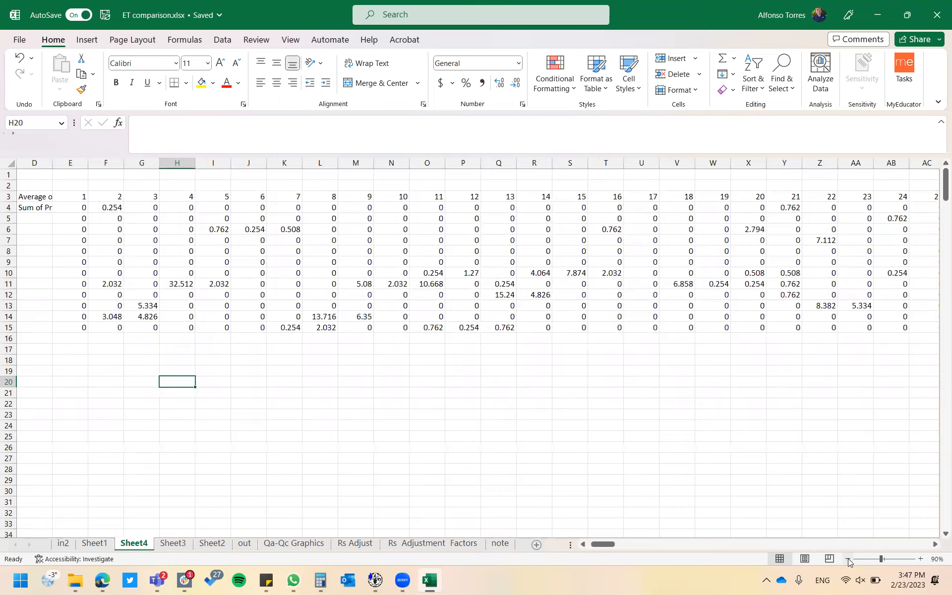
click(847, 558)
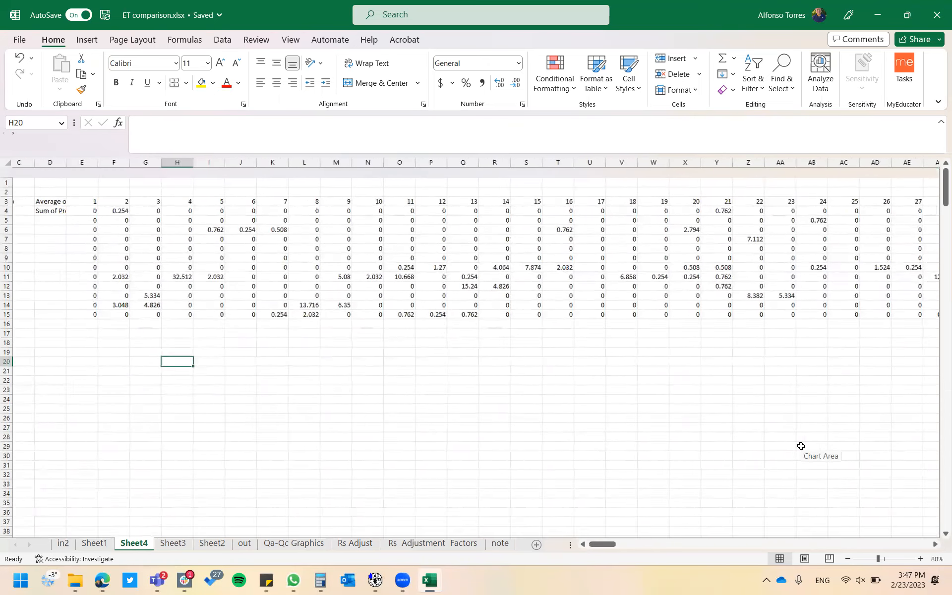
scroll(800, 446, right, 1)
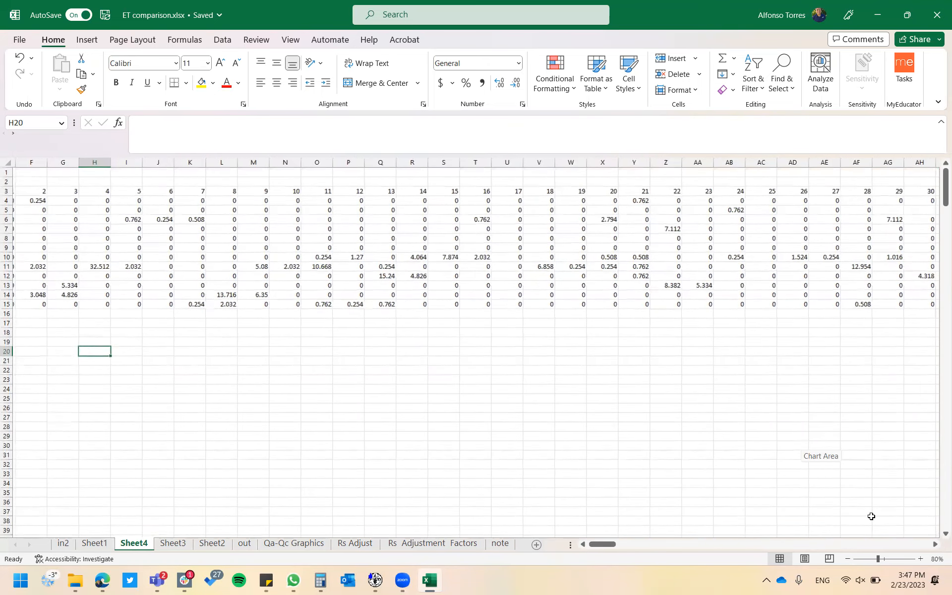
click(847, 558)
scroll(779, 445, left, 1)
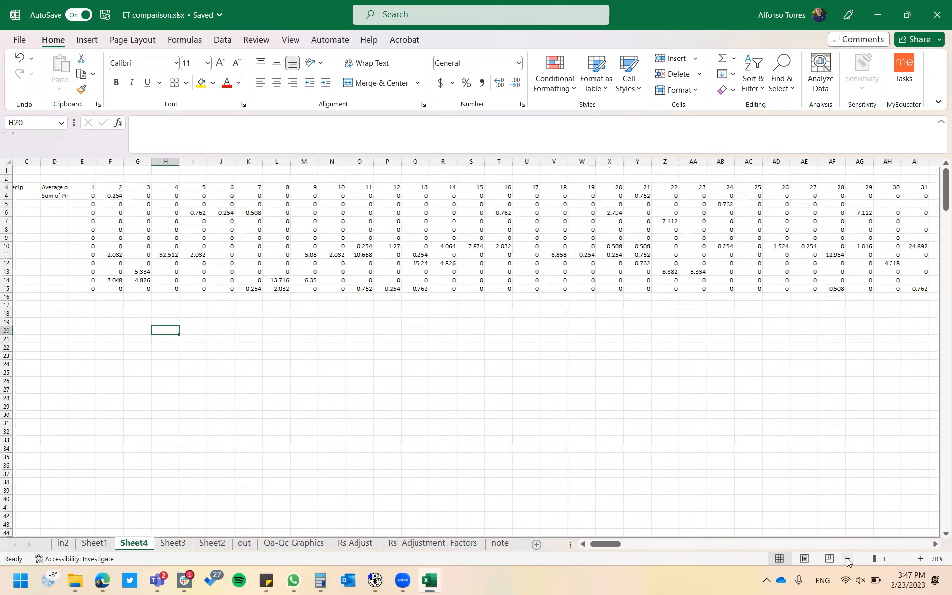
scroll(780, 444, right, 1)
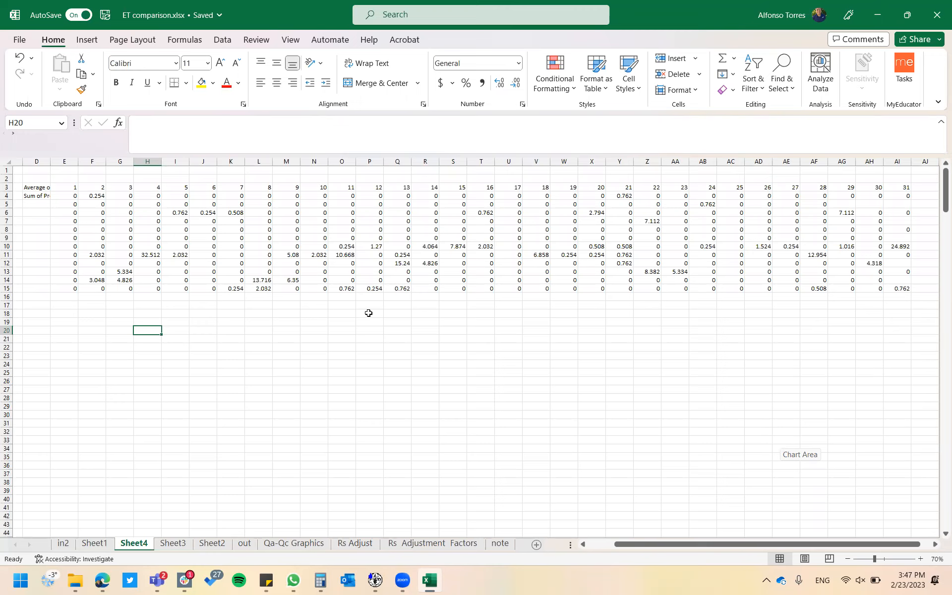
Copy the block of daily precipitation values starting at E4, covering all twelve months and 31 days, without the day headers
click(75, 197)
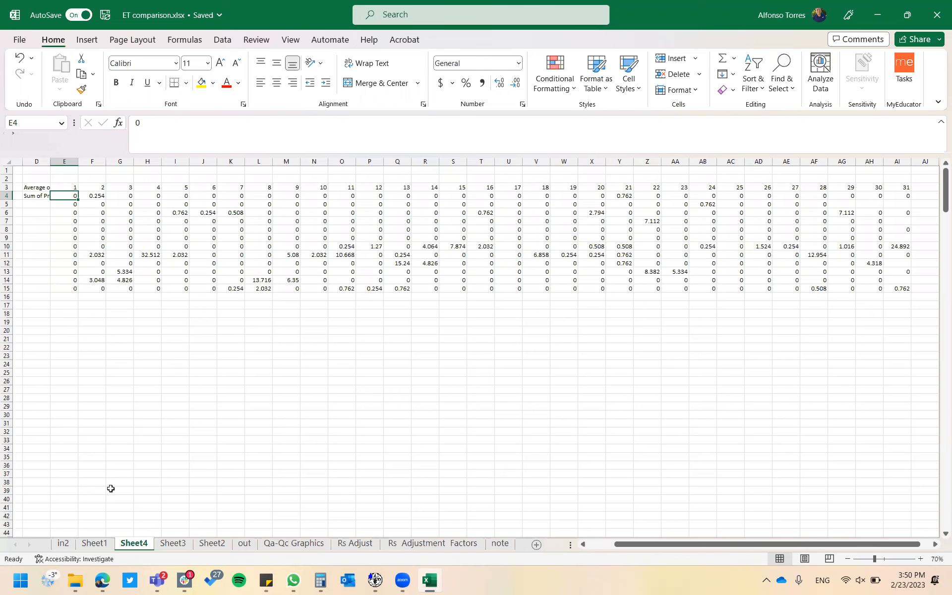
key(ctrl+shift+Down)
key(ctrl+shift+Right)
key(ctrl+c)
Switch to CROPWAT, paste the copied precipitation block into the daily rain table from January day 1, and accept the pasted data
key(alt+Tab)
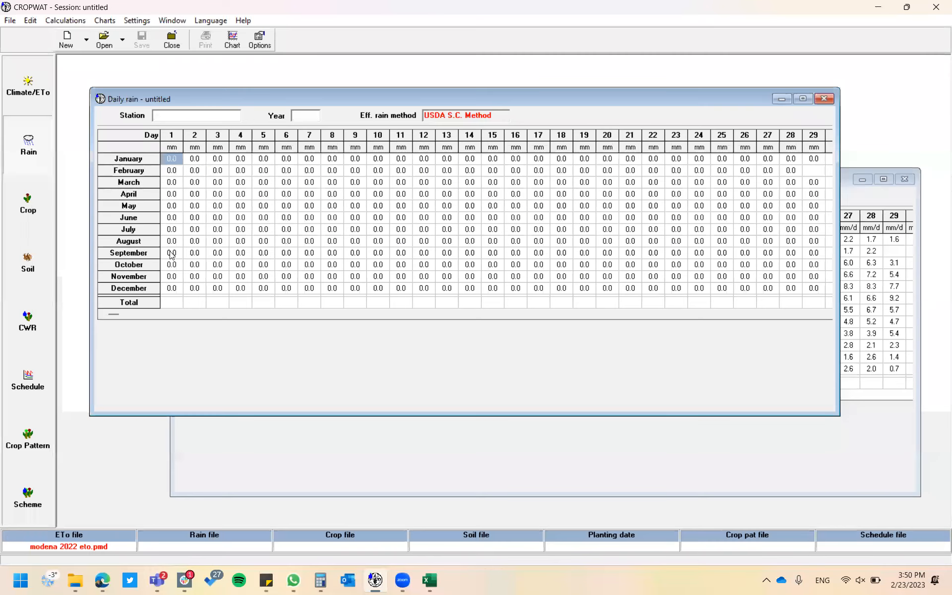
right_click(174, 161)
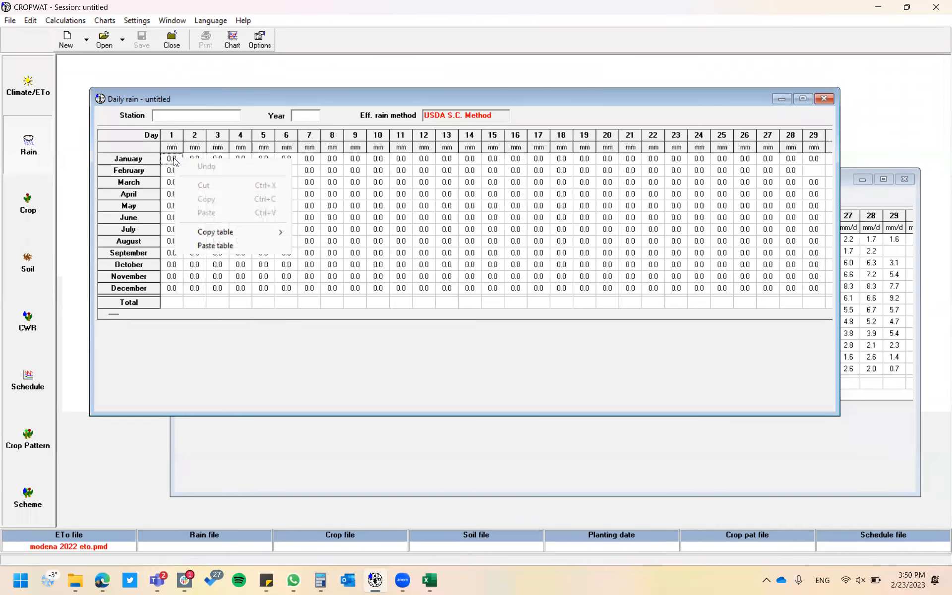
click(219, 250)
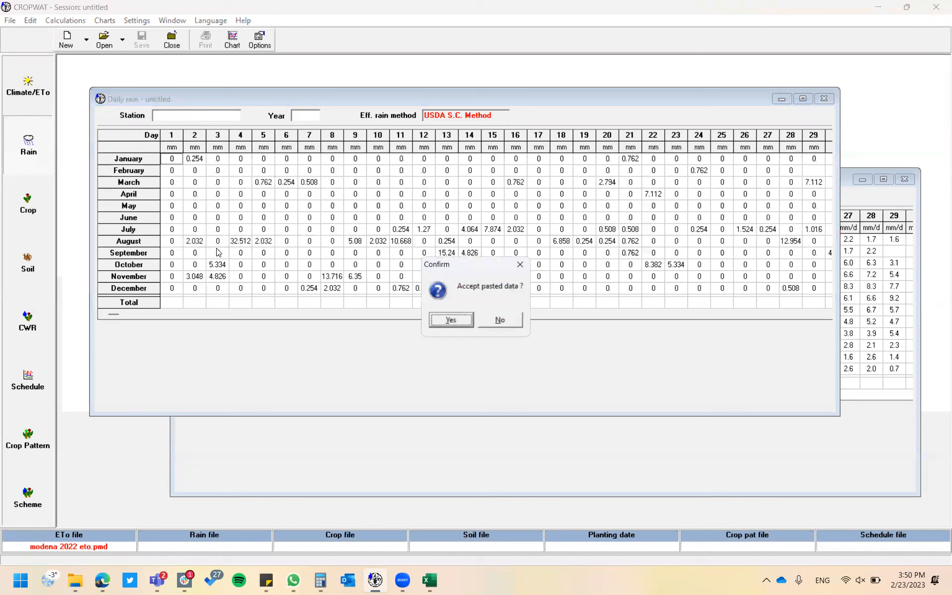
click(446, 321)
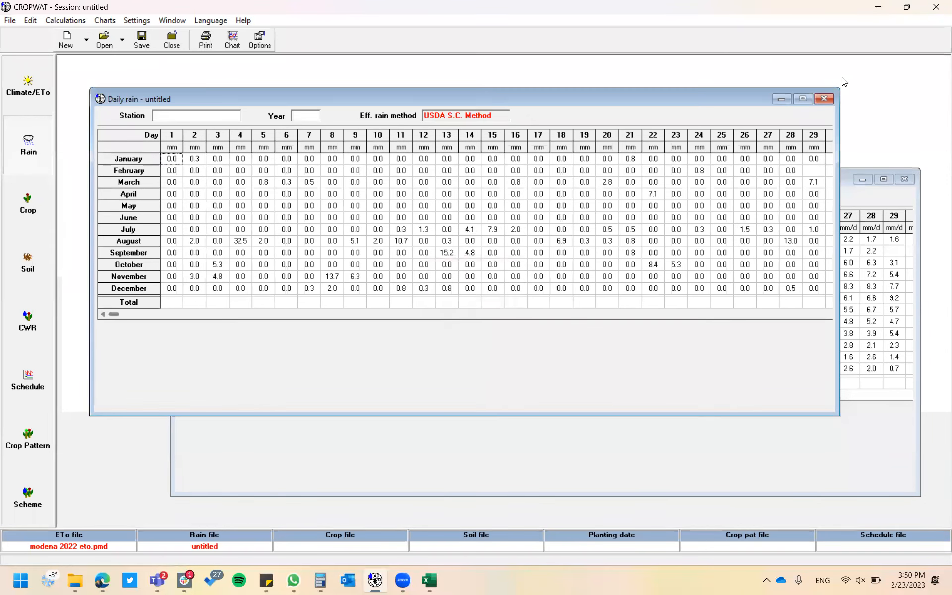
Maximize the daily rain window and set the station to MODENA and the year to 2022
click(807, 97)
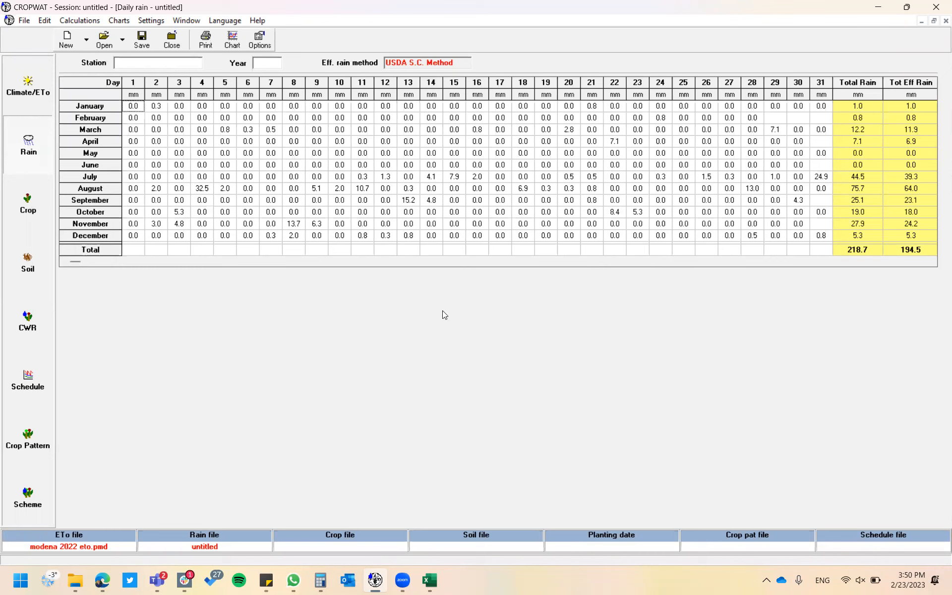
click(187, 65)
text(MODENA)
click(267, 64)
text(2022)
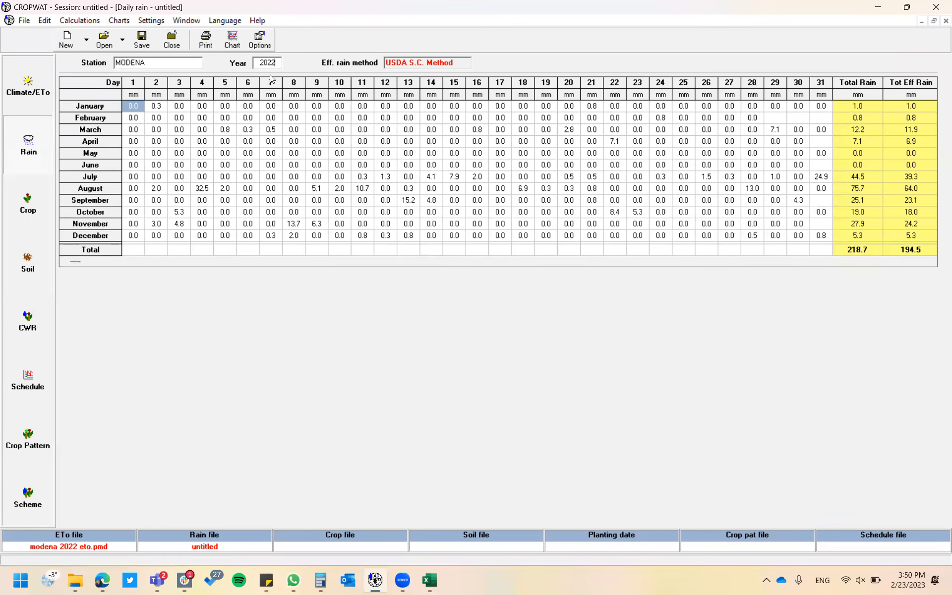
Save the daily rain data as "modena rain 2022" in the CROPWAT example folder
click(141, 40)
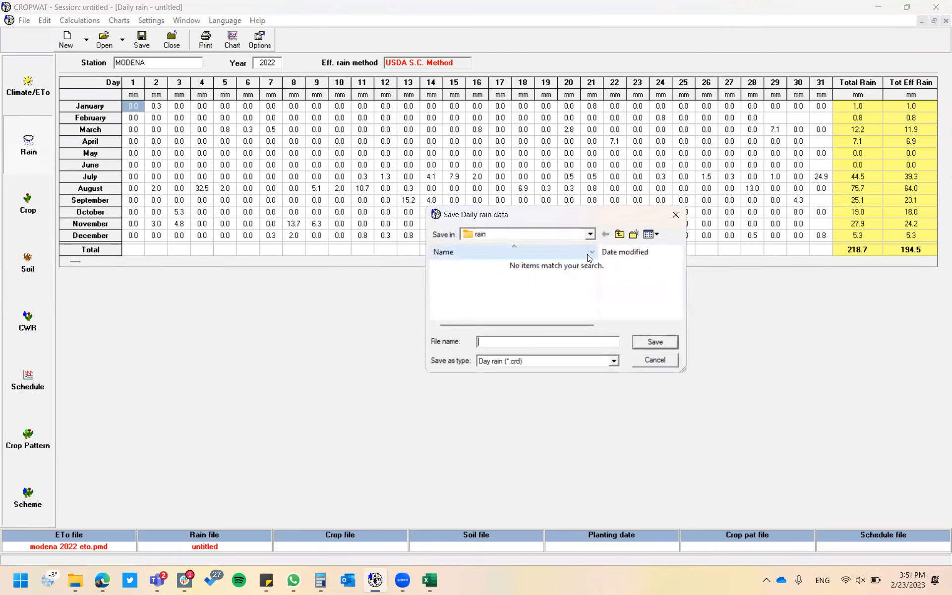
click(590, 233)
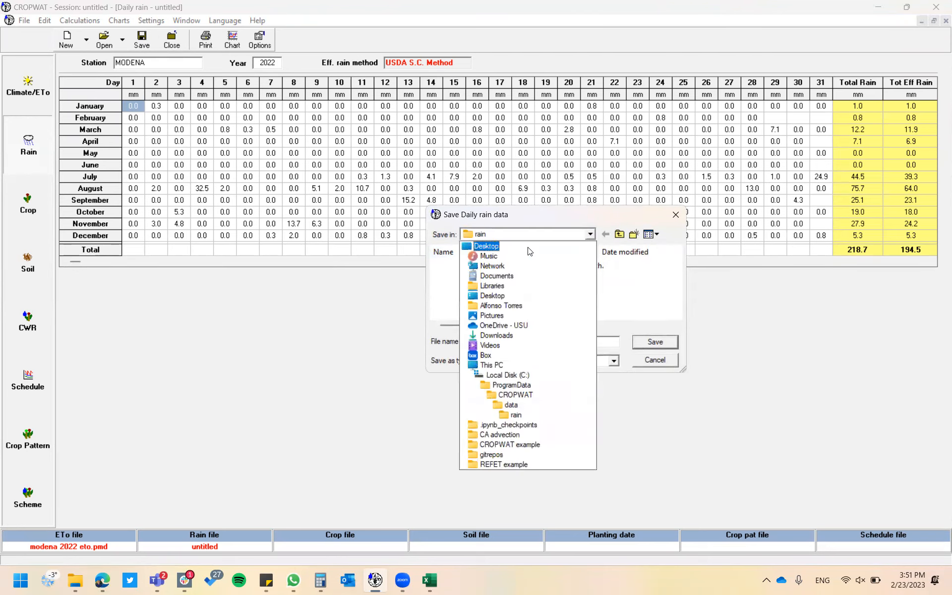
click(540, 444)
click(528, 342)
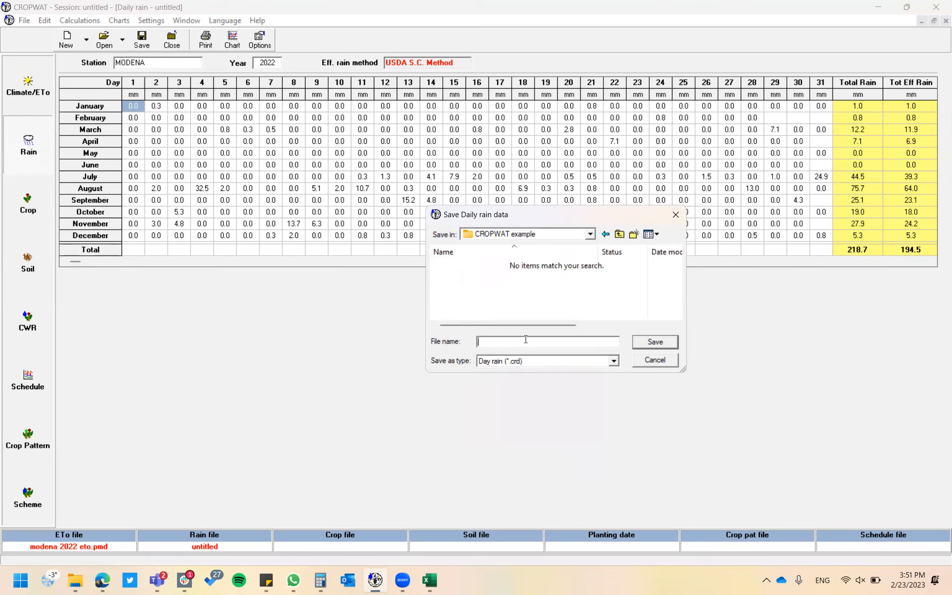
text(modena rain 2022)
click(671, 342)
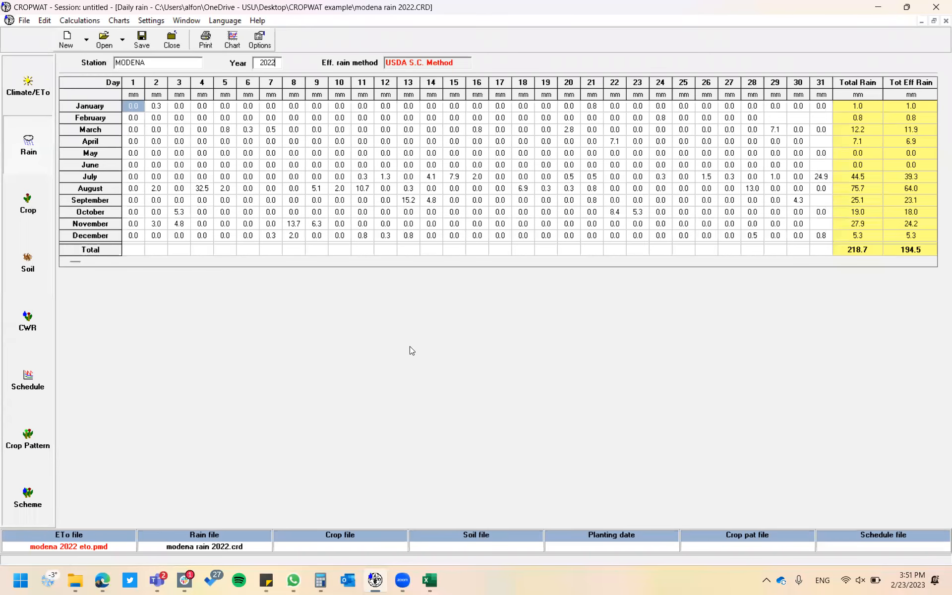
Chart the daily rain and effective rain together with ETo to compare them over the year, and close the chart
click(233, 39)
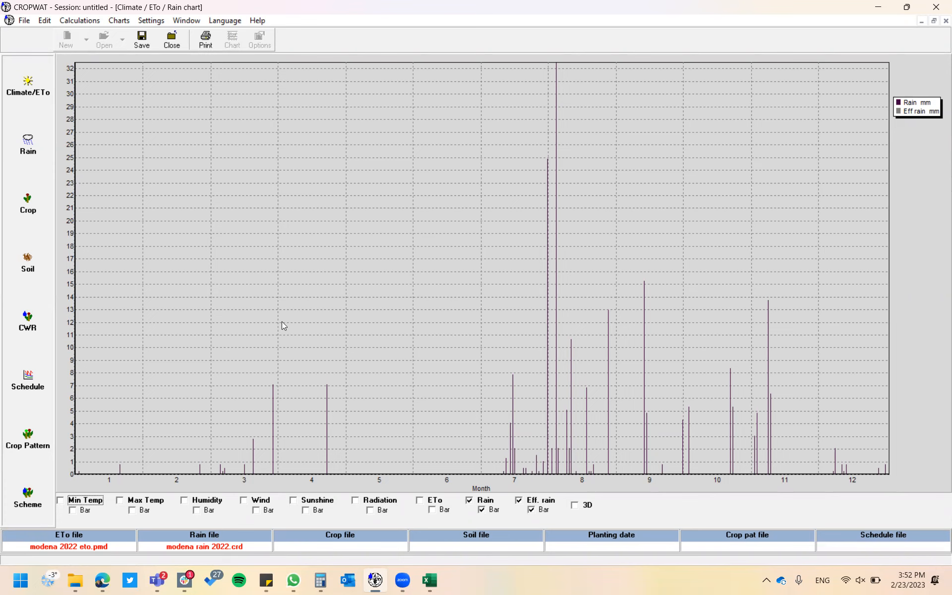
click(420, 501)
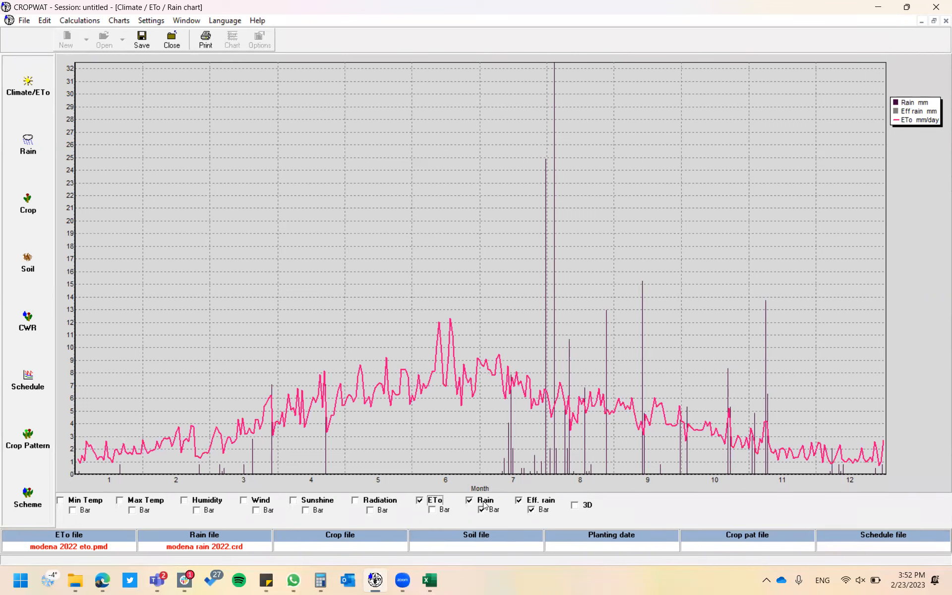
click(419, 501)
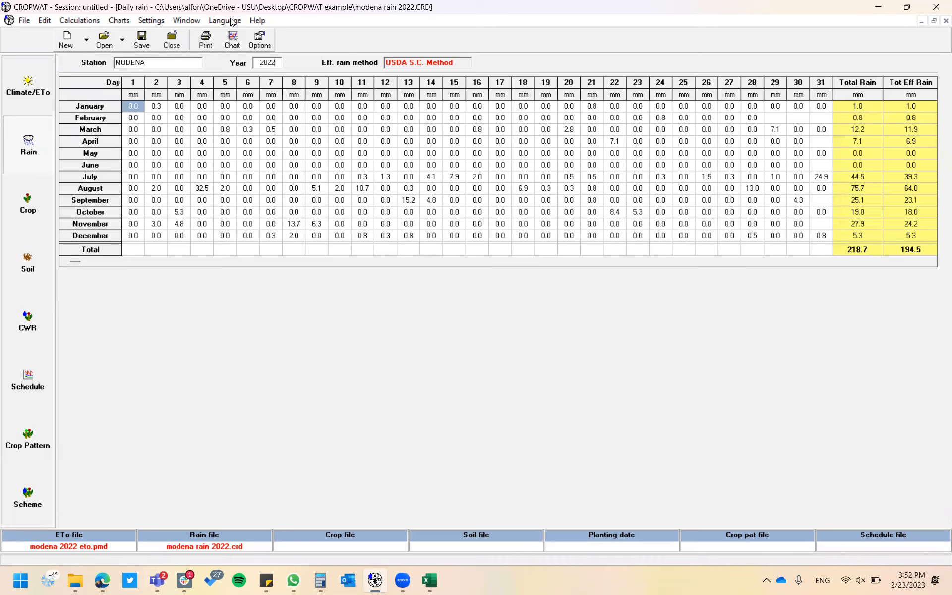
click(232, 40)
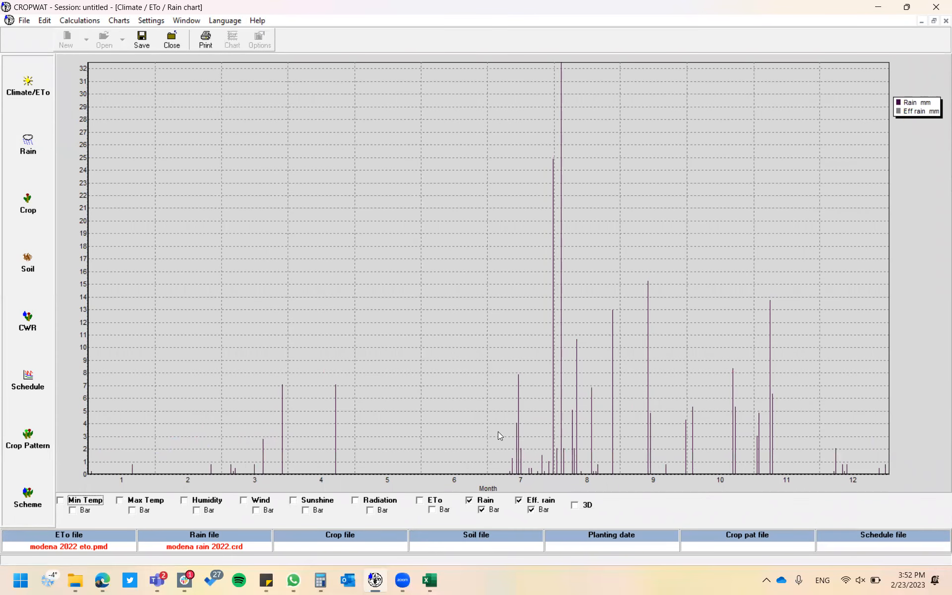
click(421, 500)
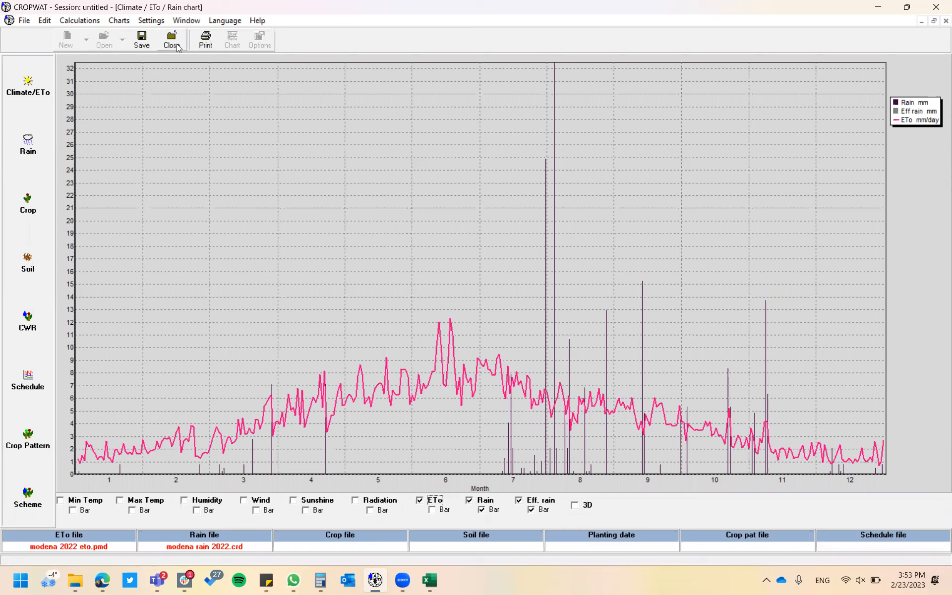
click(171, 41)
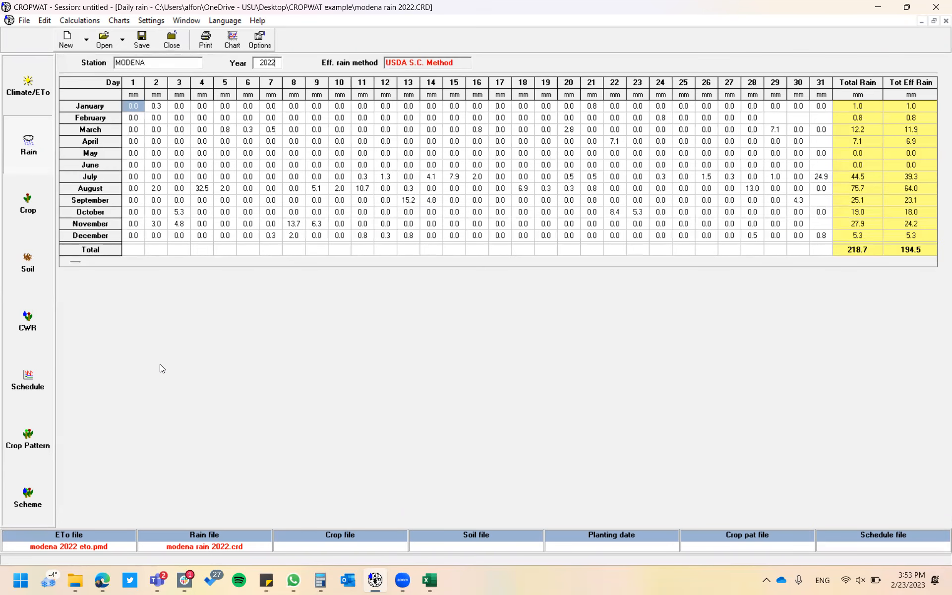
Load the perennial alfalfa crop file ALFALFA0.CRO from the FAO folder into the crop module
click(29, 208)
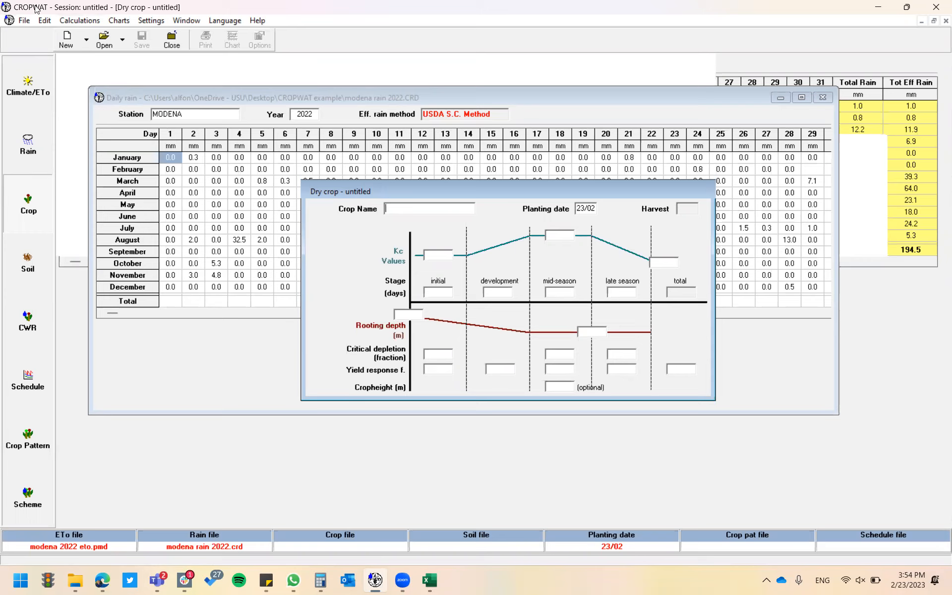
click(105, 42)
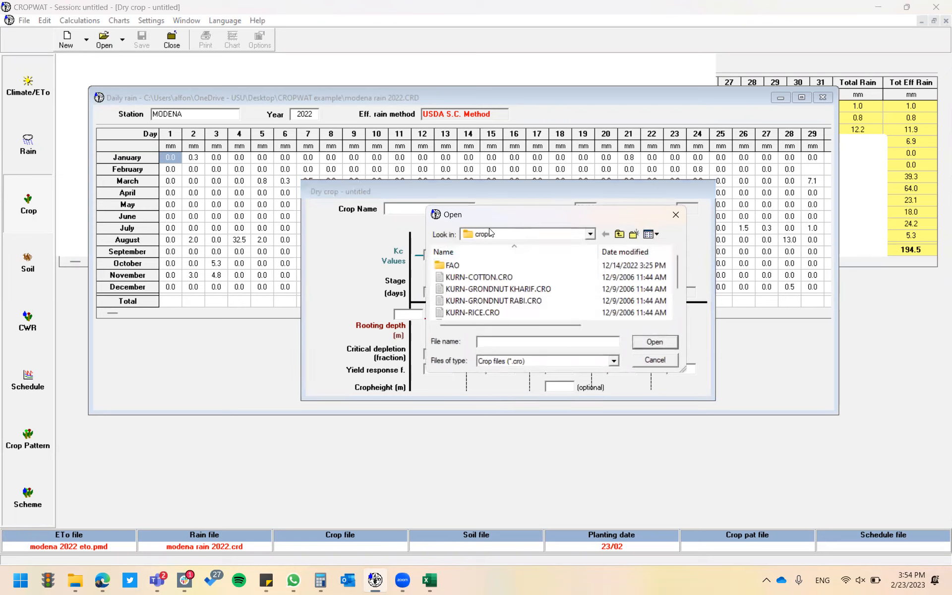
double_click(452, 266)
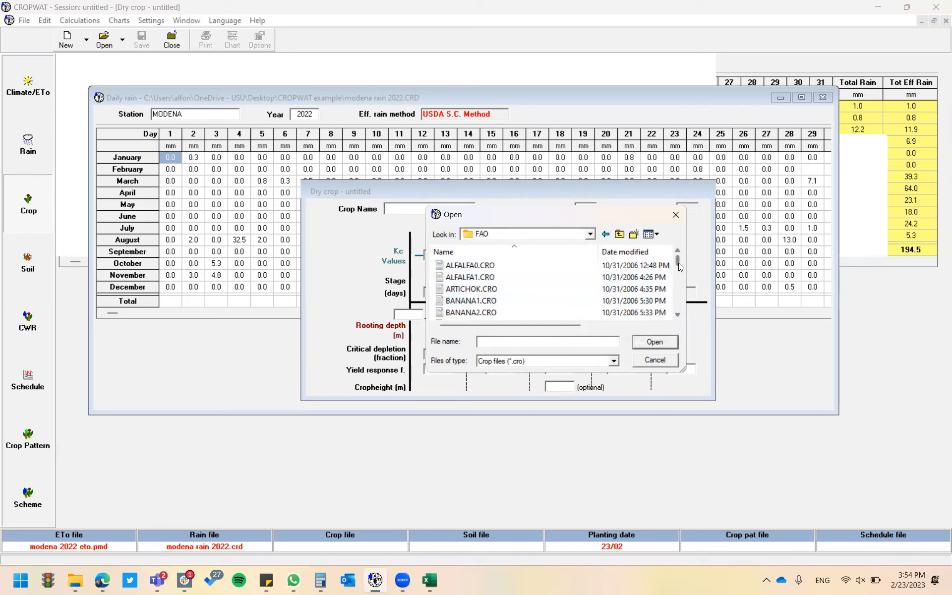
mouse_move(680, 267)
mouse_down()
mouse_move(683, 307)
mouse_move(681, 259)
mouse_up()
click(507, 267)
click(651, 343)
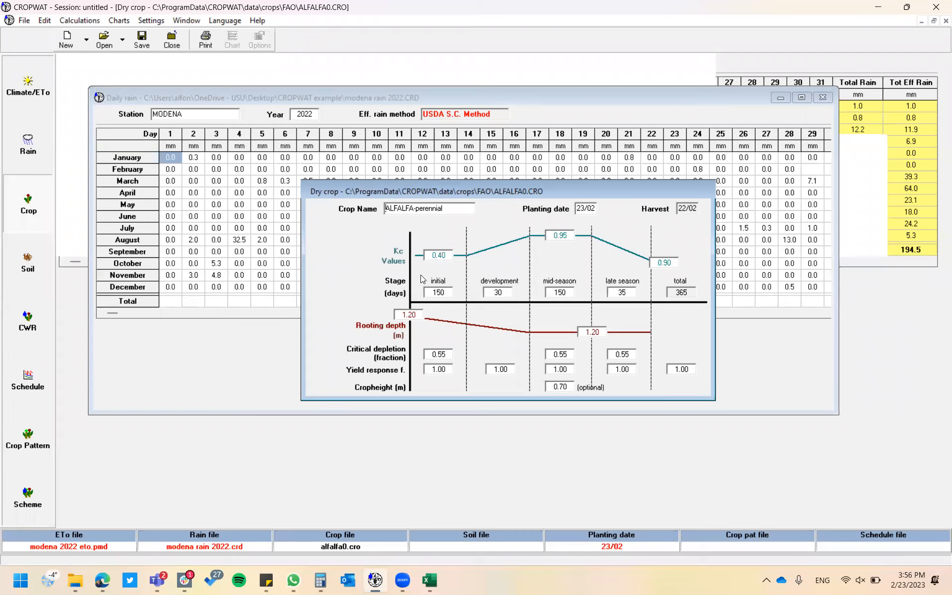
Load the one-year alfalfa crop file ALFALFA1.CRO from the FAO folder
click(104, 38)
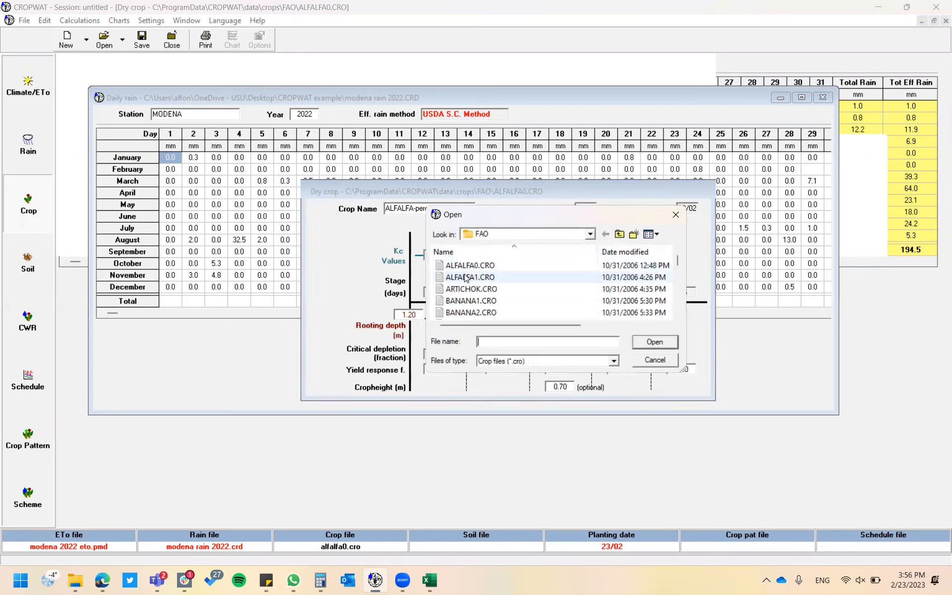
click(449, 278)
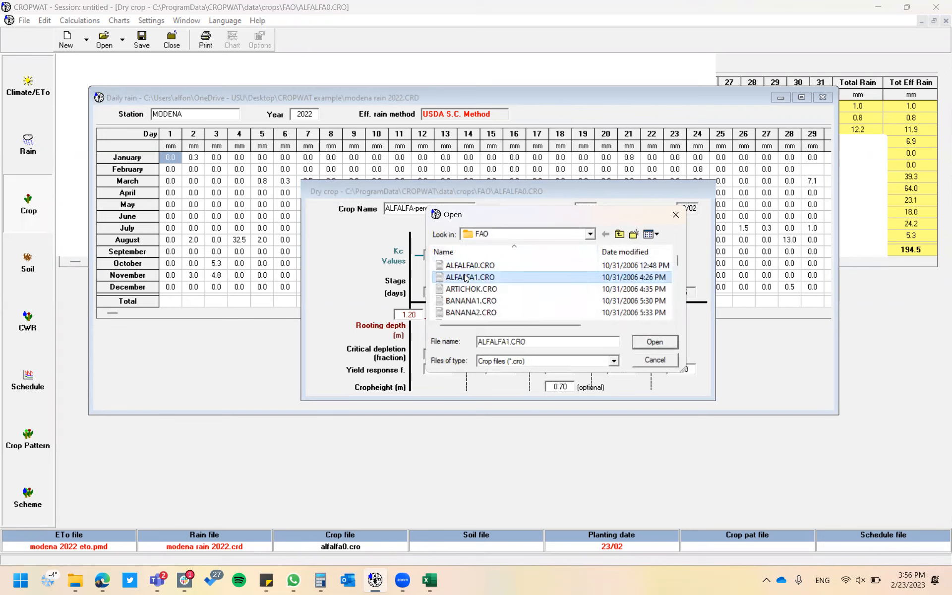
click(655, 340)
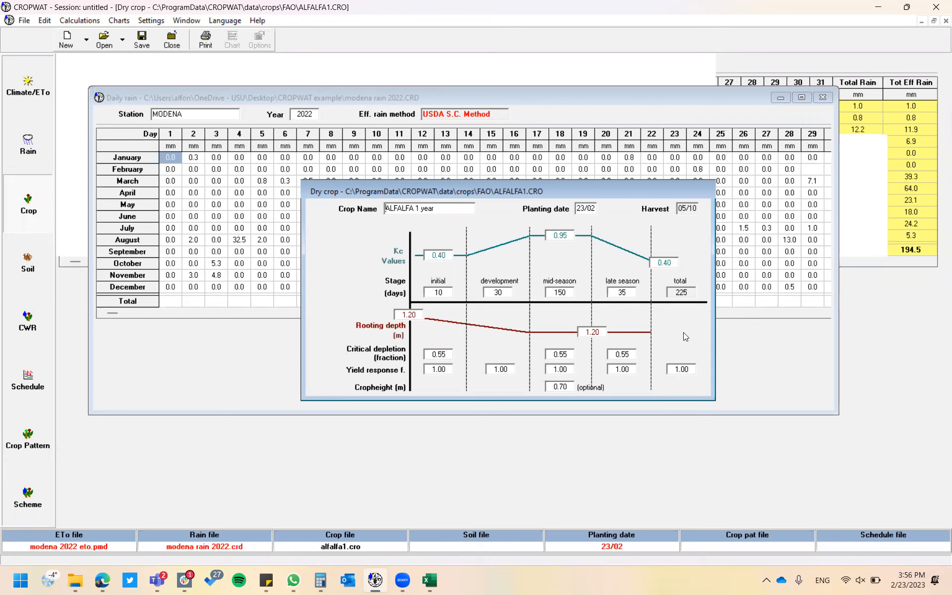
Load the FAO perennial alfalfa file ALFALFA0.CRO again and save the crop data
click(109, 40)
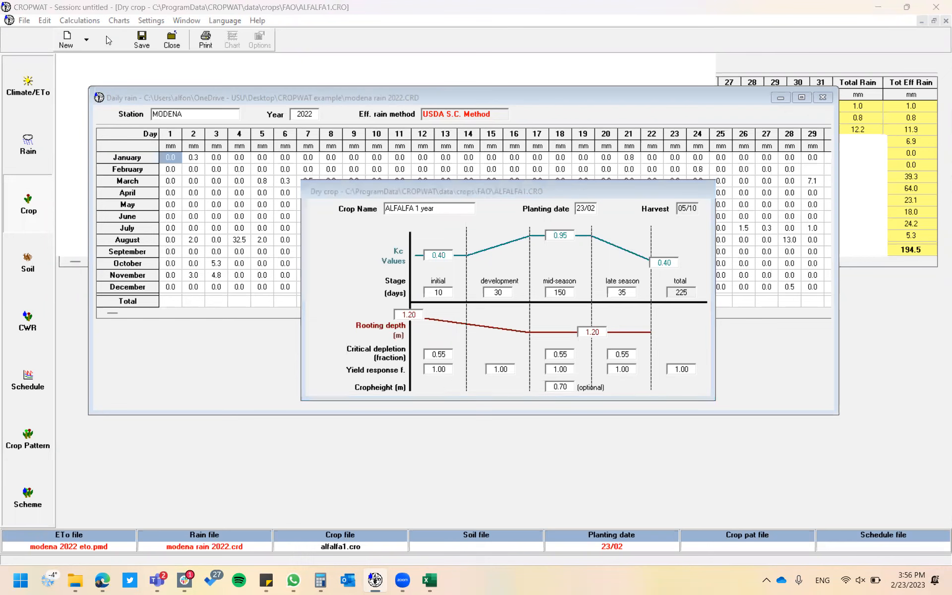
click(477, 267)
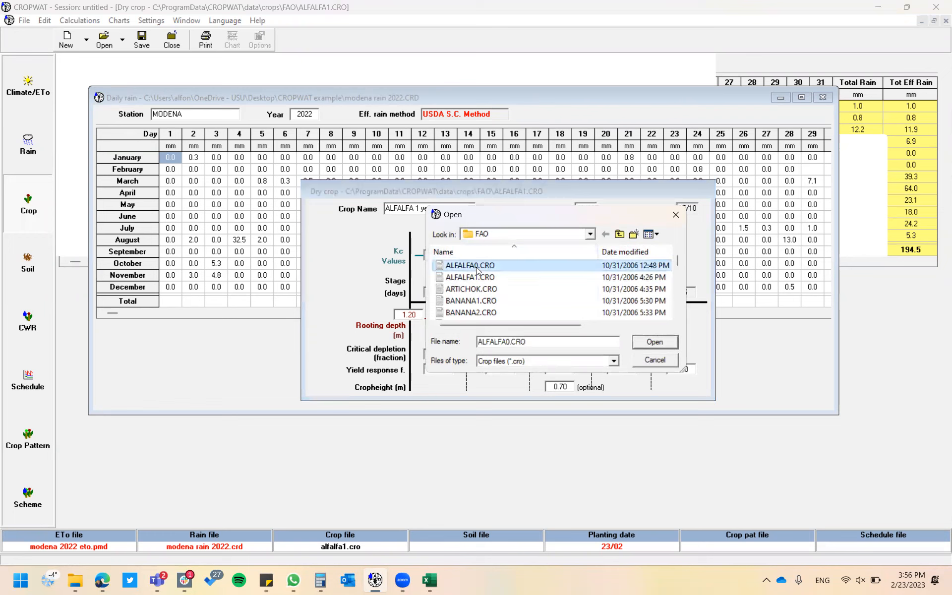
click(659, 346)
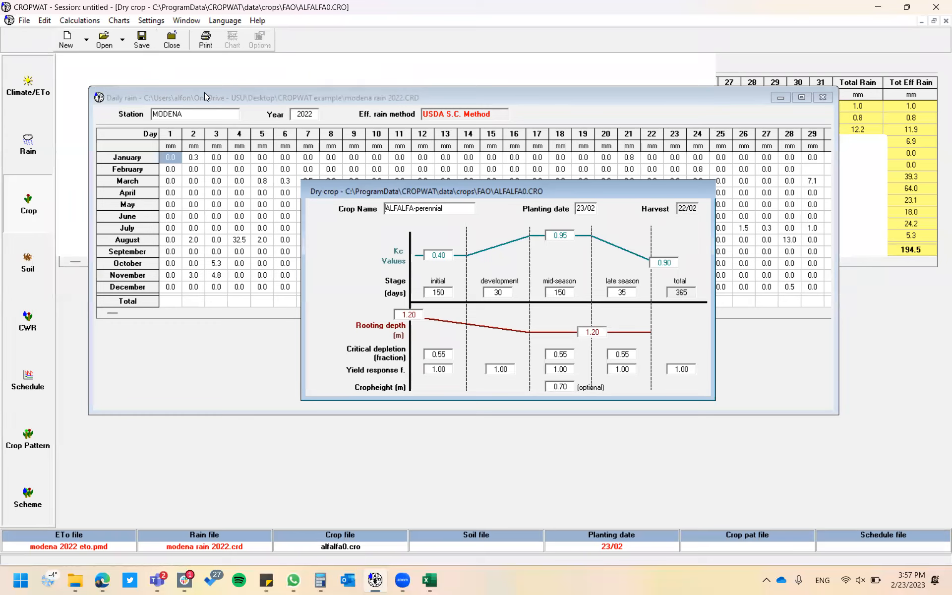
click(142, 46)
Review the effective rainfall formulas in the rain options, keep the USDA soil conservation service method, and return to the crop data
click(43, 152)
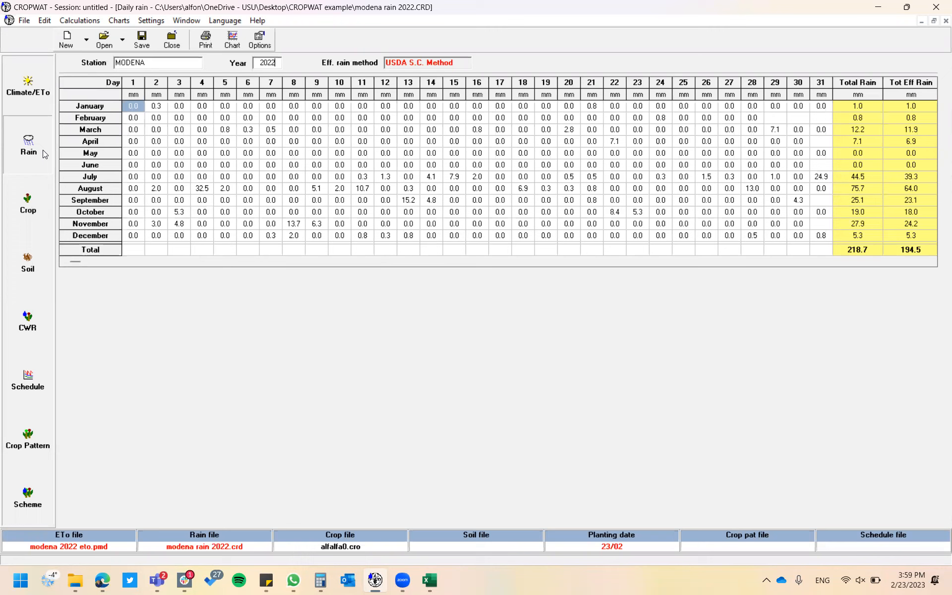
click(260, 41)
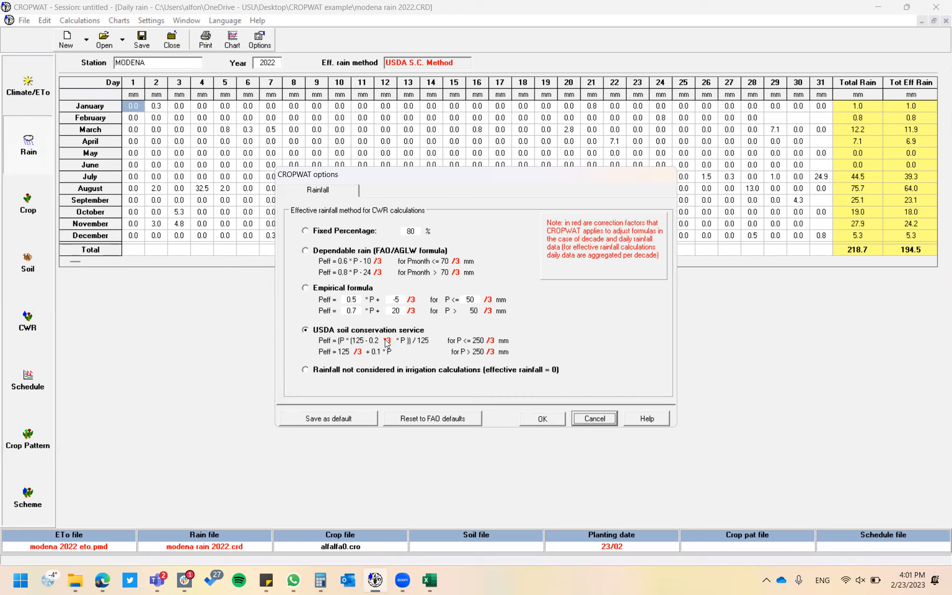
click(543, 419)
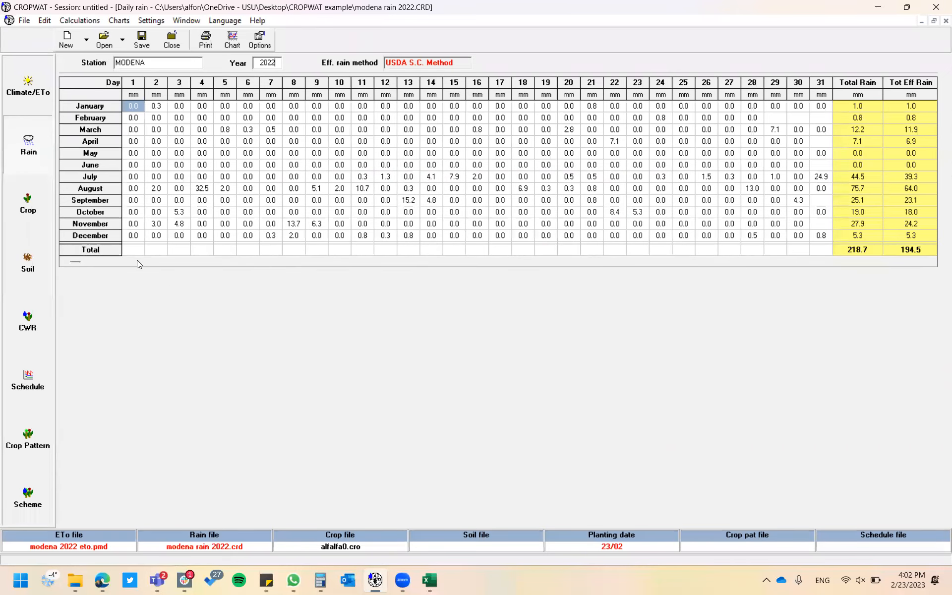
click(28, 208)
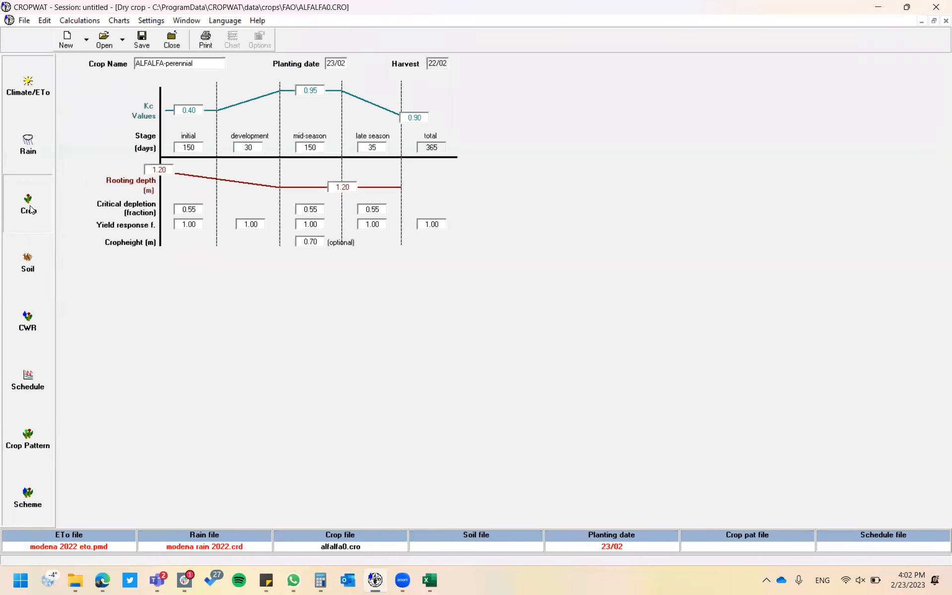
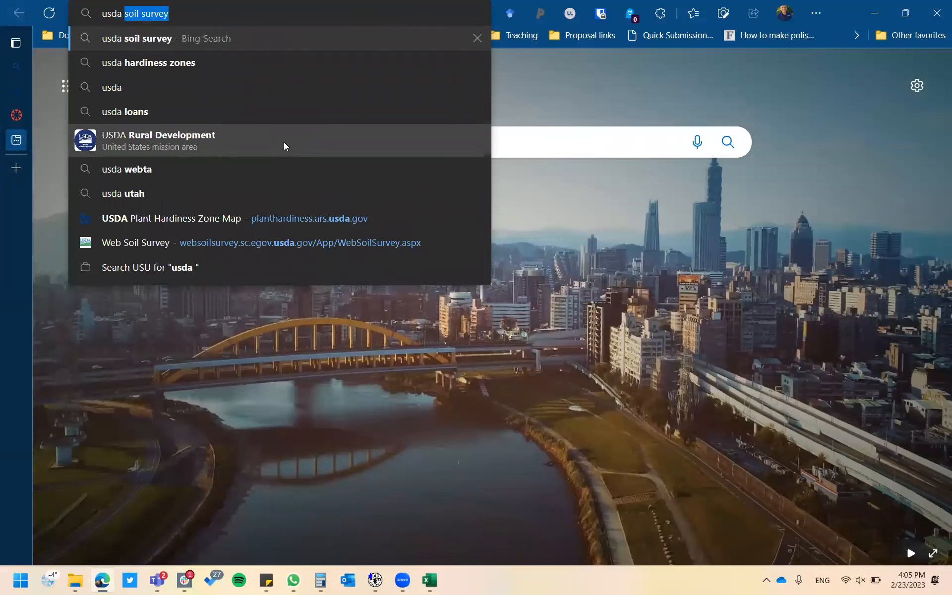
Search the web for "usda soil survey", open the USDA Web Soil Survey site and start the WSS application
key(Return)
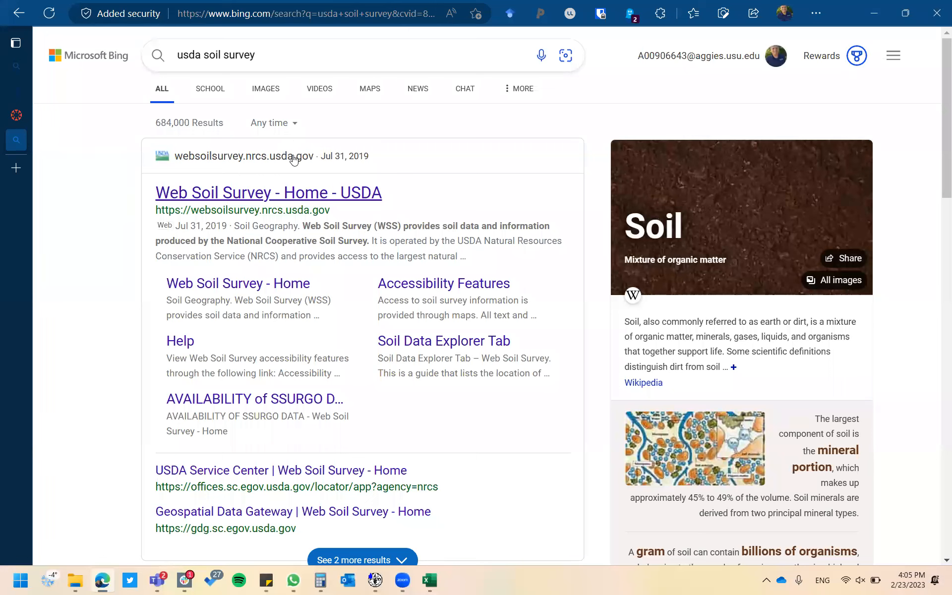
click(304, 193)
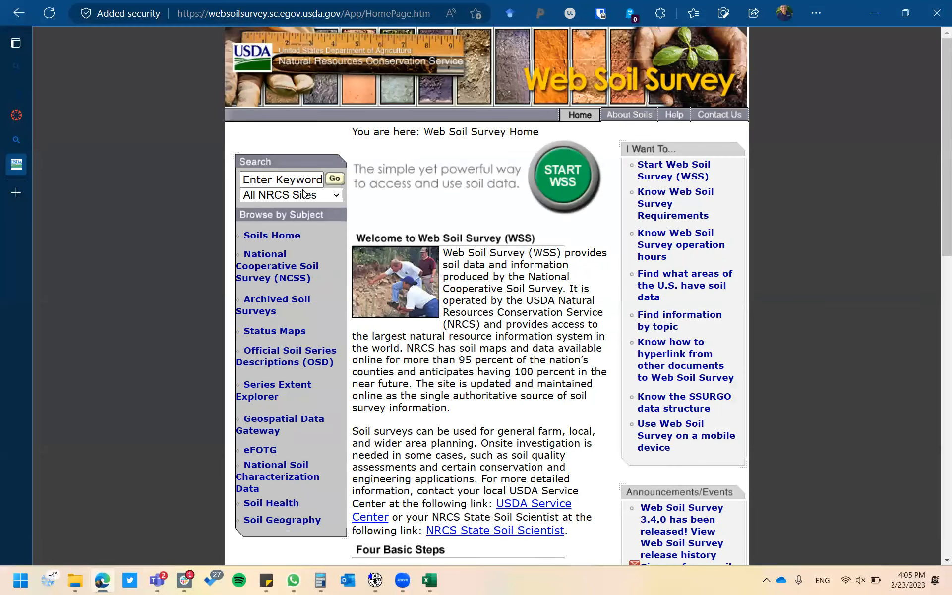
click(568, 179)
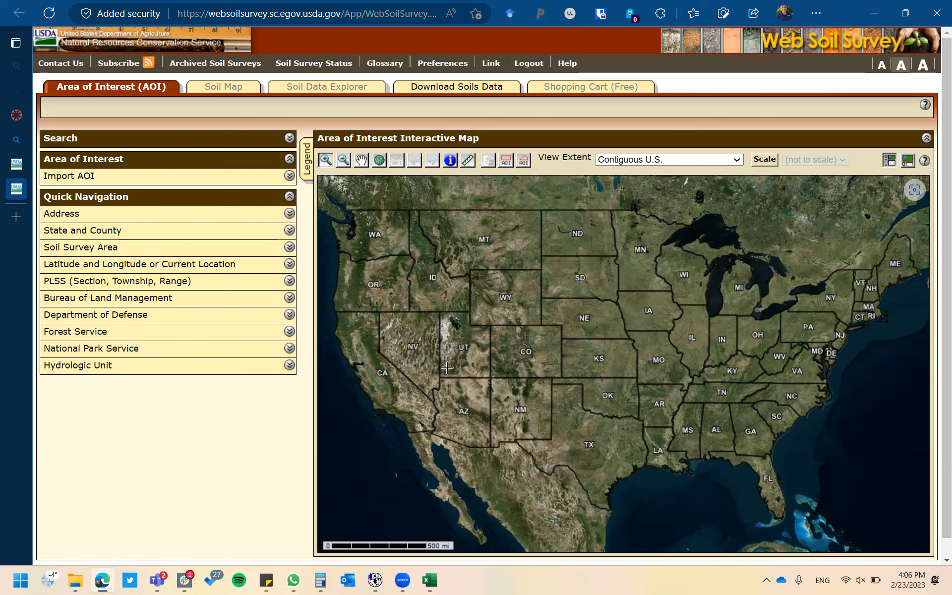
Zoom the Web Soil Survey map in on the circular irrigated fields southeast of Modena in Iron County, Utah
click(325, 161)
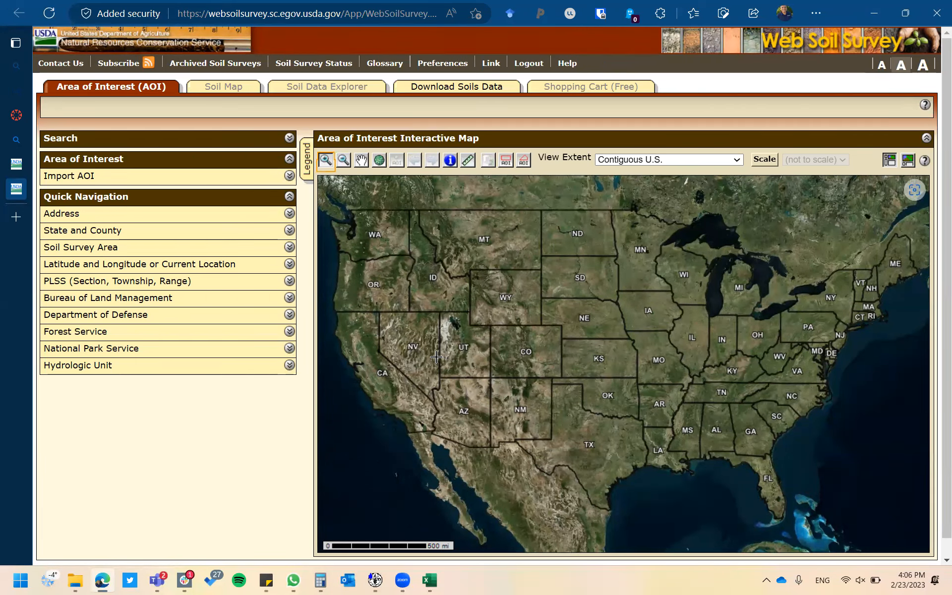
drag(437, 358, 457, 377)
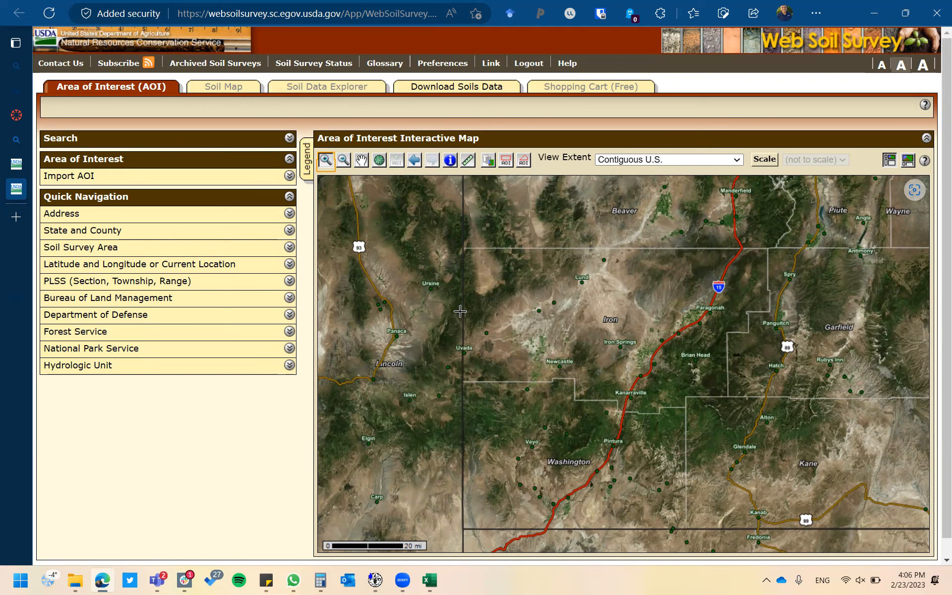
drag(461, 312, 532, 361)
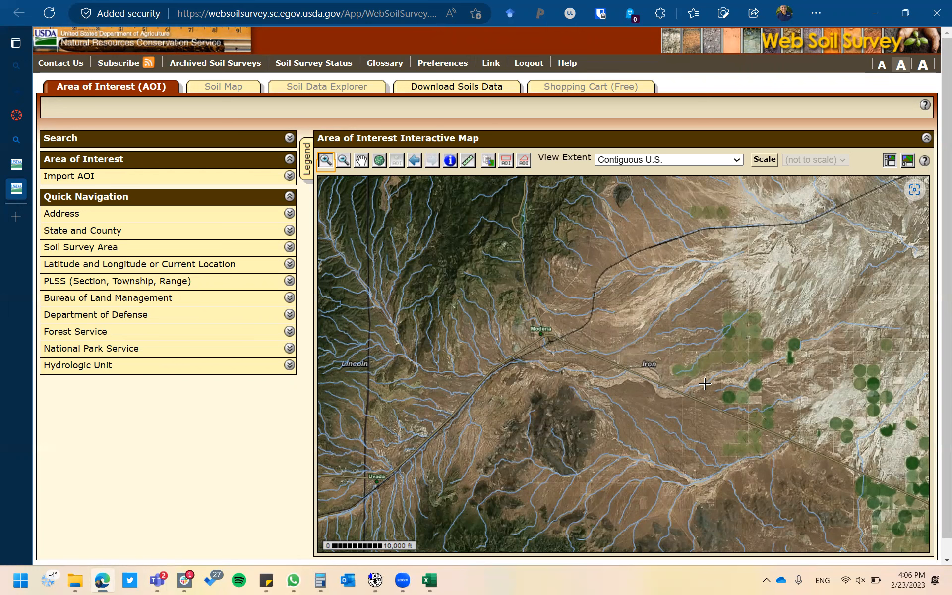
drag(705, 387, 782, 459)
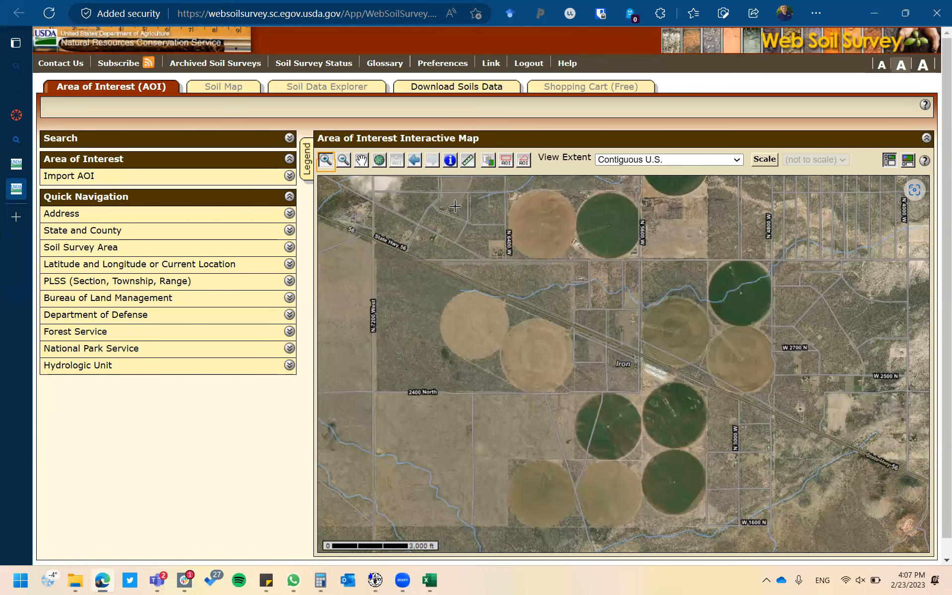
click(505, 161)
Find and launch Google Earth Pro on the computer
click(21, 580)
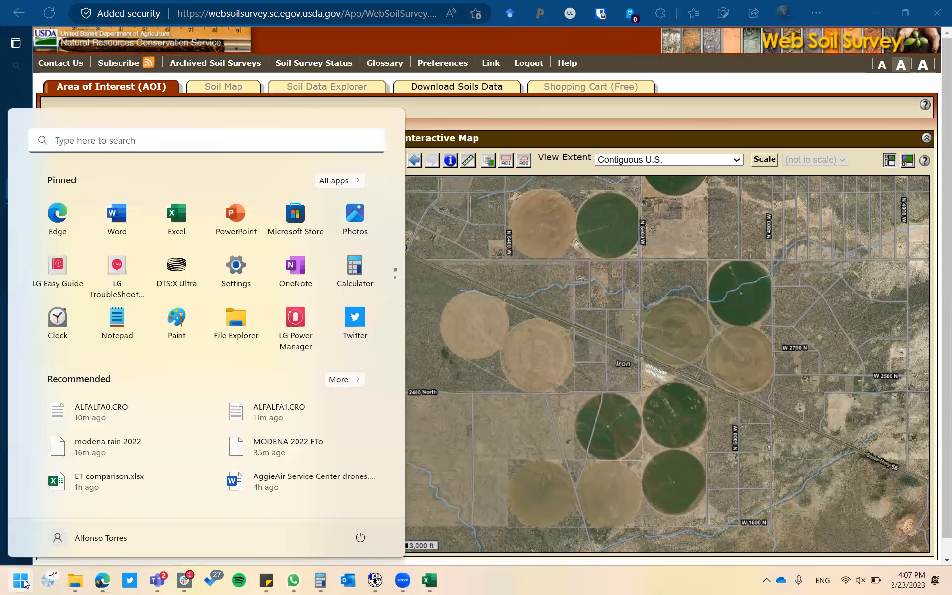
text(googl)
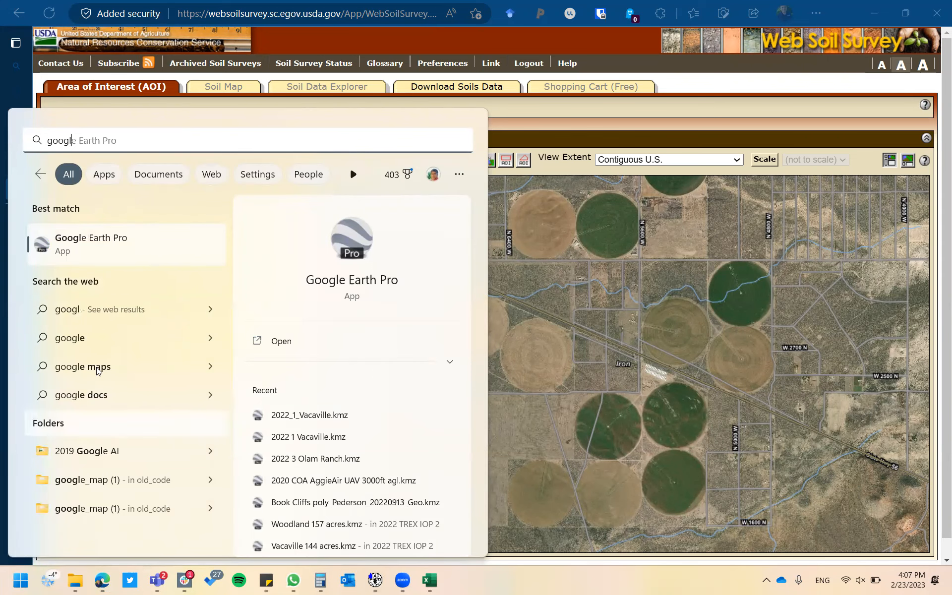
click(105, 252)
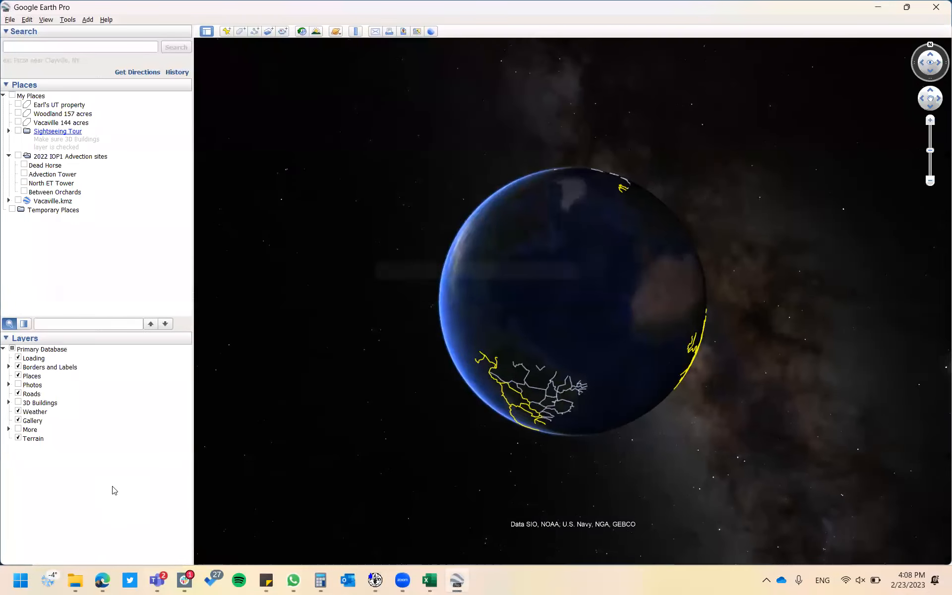
mouse_move(103, 582)
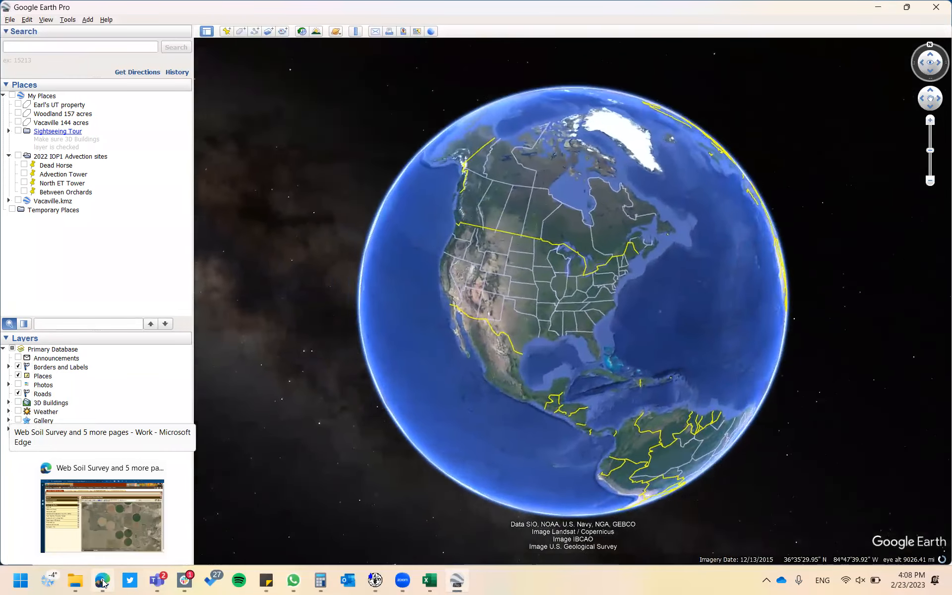
click(102, 583)
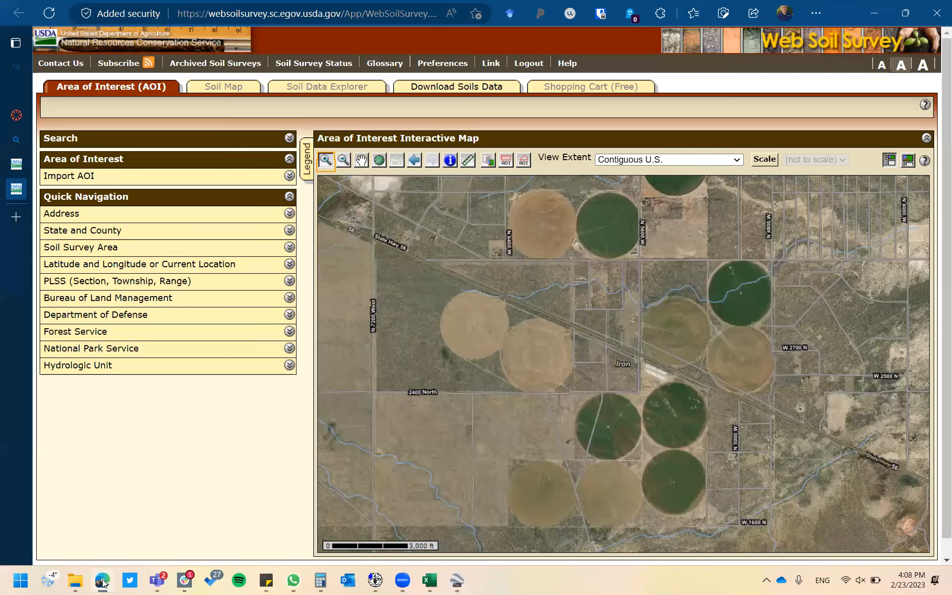
click(11, 221)
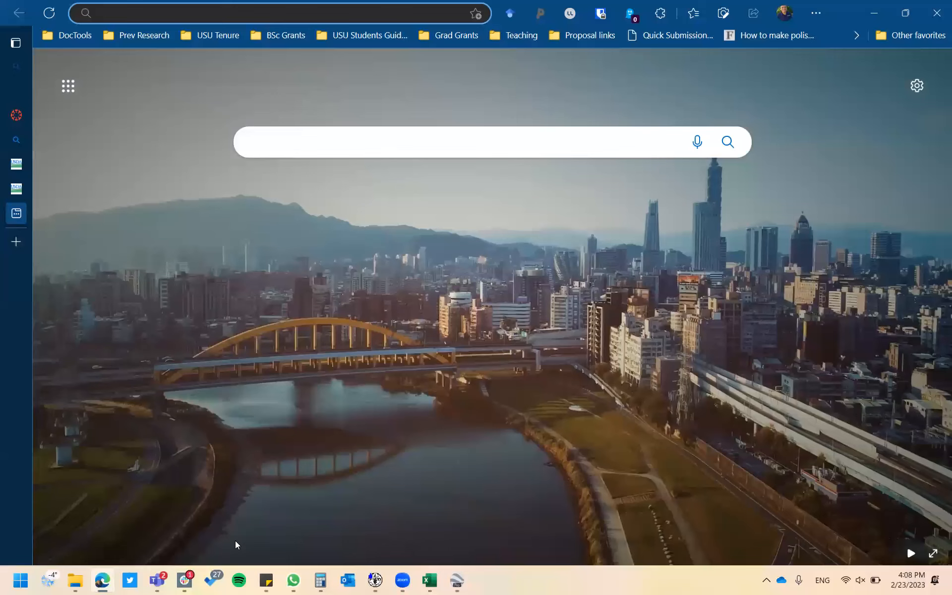
Switch to the ET comparison.xlsx workbook in Excel and locate the weather station's latitude and longitude on the out sheet
click(429, 580)
click(310, 453)
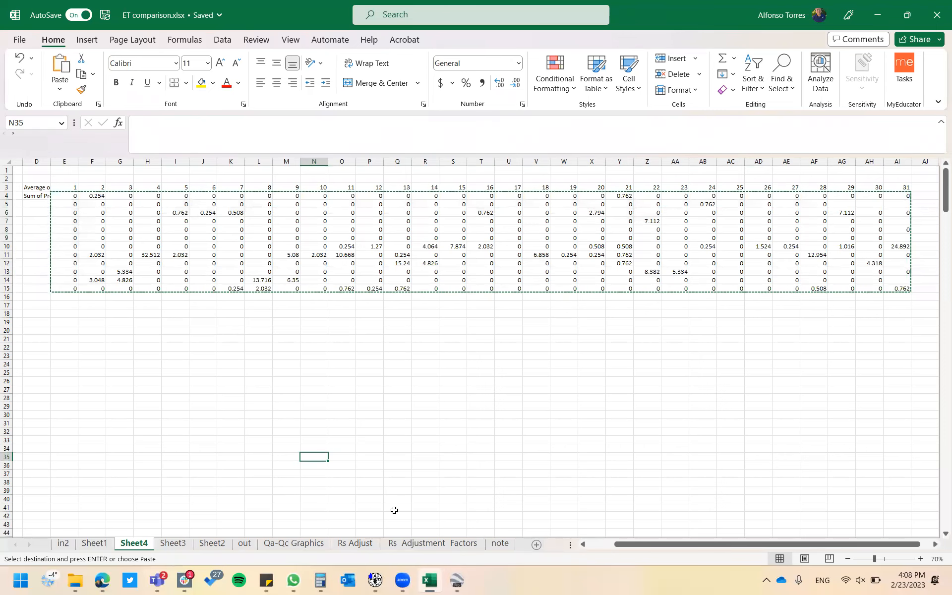
scroll(429, 464, down, 1)
scroll(429, 465, down, 2)
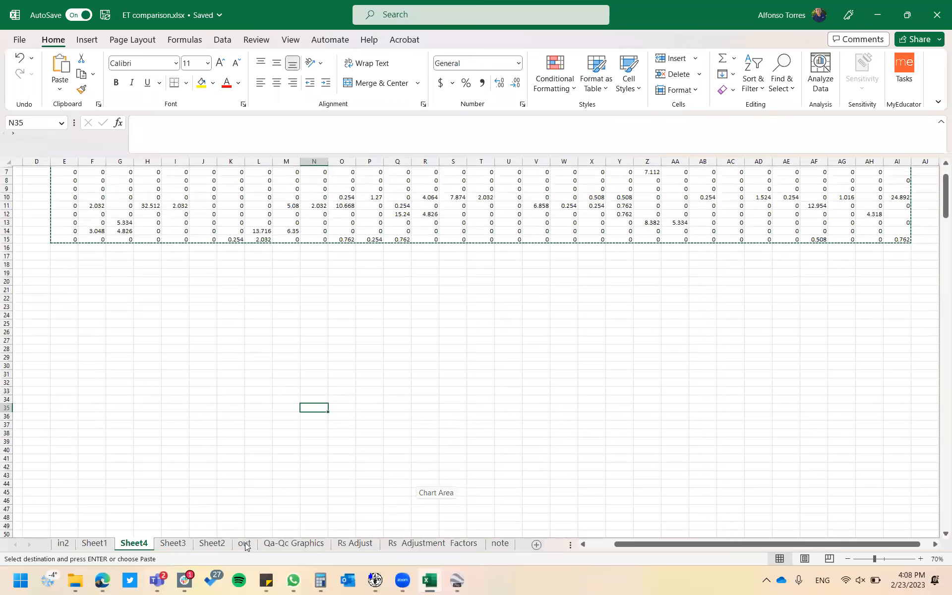
scroll(249, 445, up, 20)
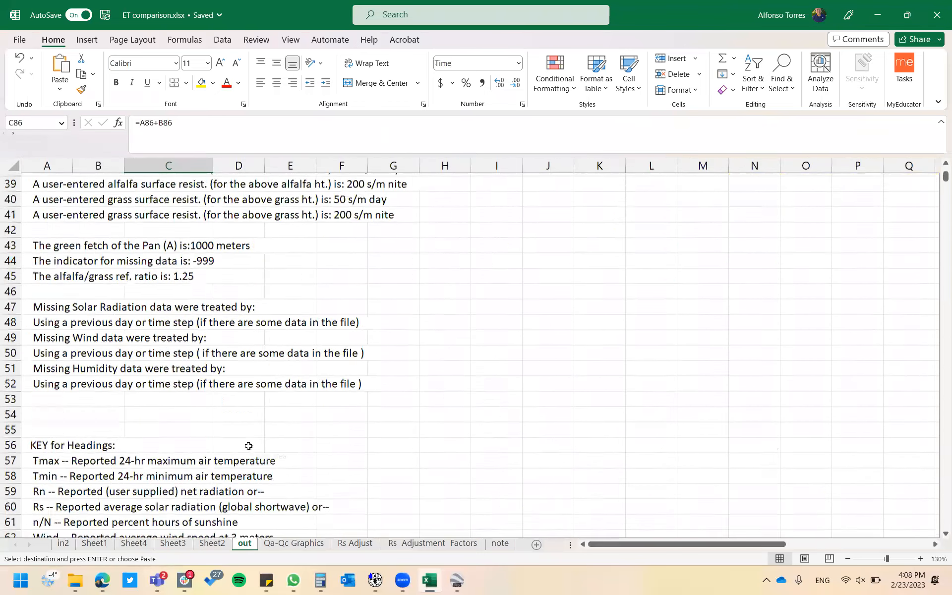
scroll(248, 445, down, 5)
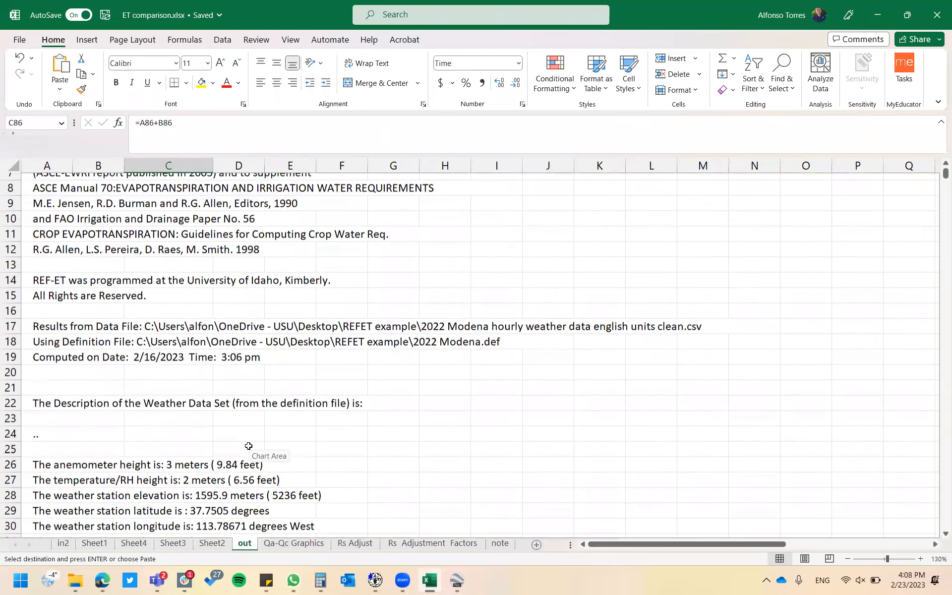
scroll(248, 445, up, 2)
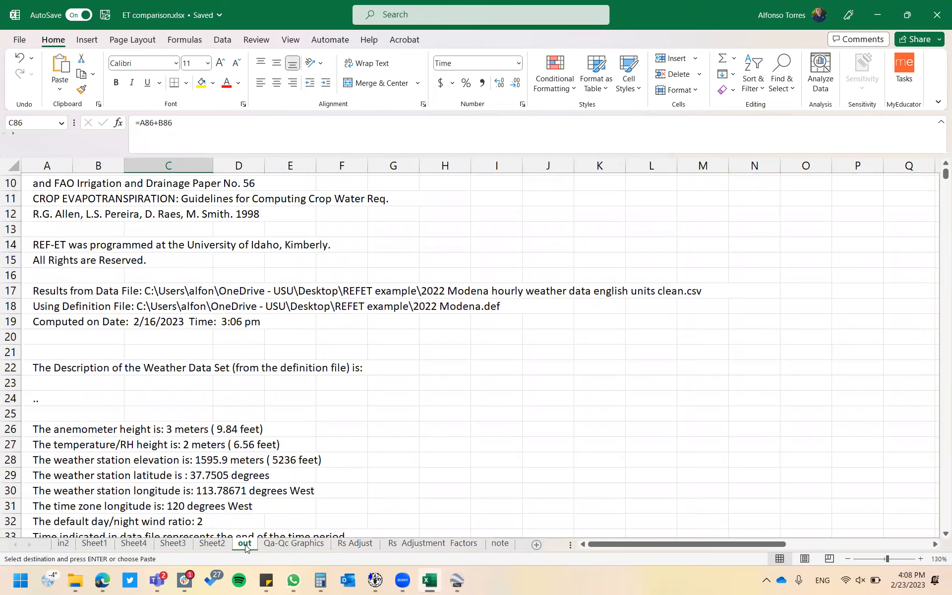
scroll(246, 545, down, 3)
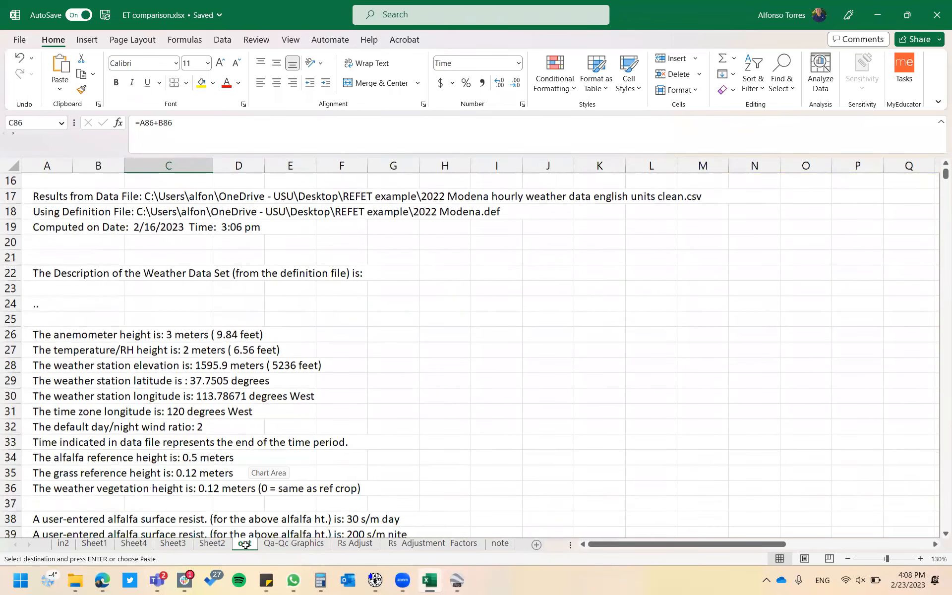
scroll(248, 464, down, 1)
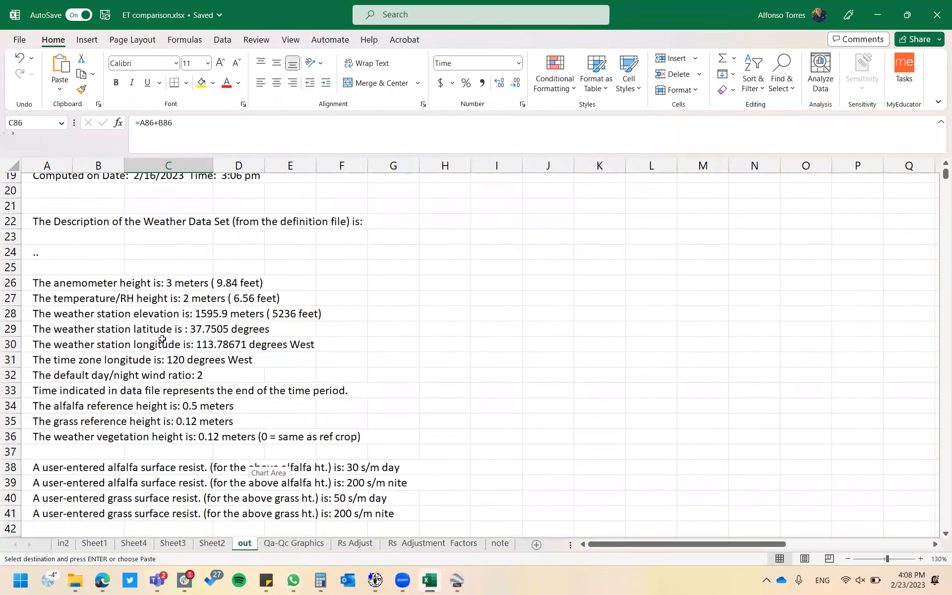
Copy the station latitude 37.7505 from cell A29 into the Google Earth Pro location search, followed by a comma
click(50, 332)
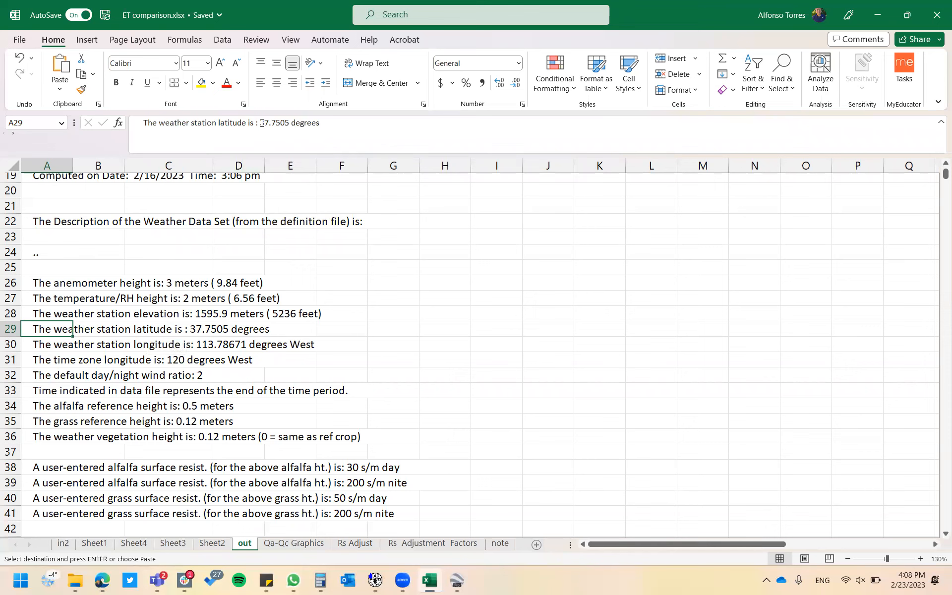
drag(261, 122, 292, 122)
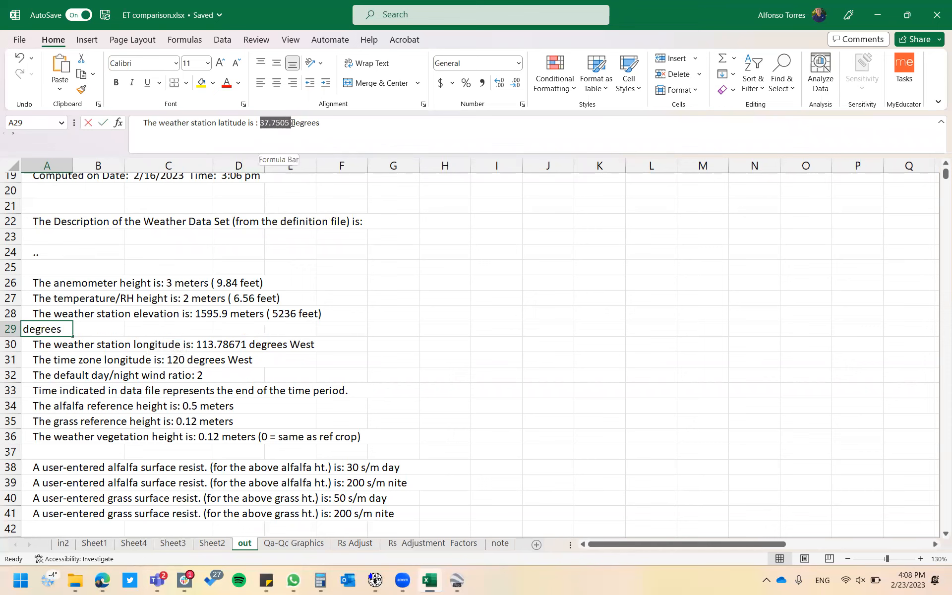
key(ctrl+c)
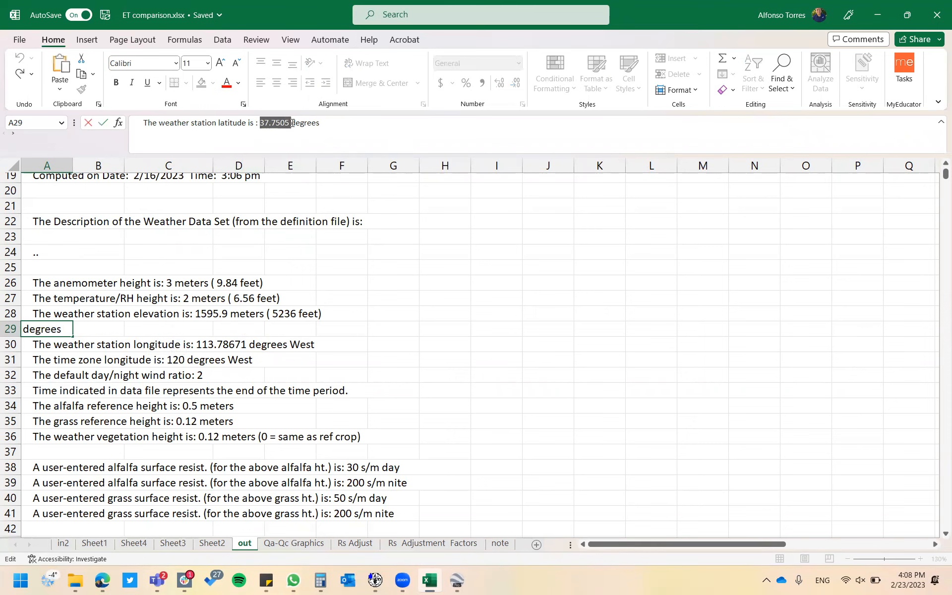
key(alt+Tab)
key(alt+Tab)
key(alt+Tab)
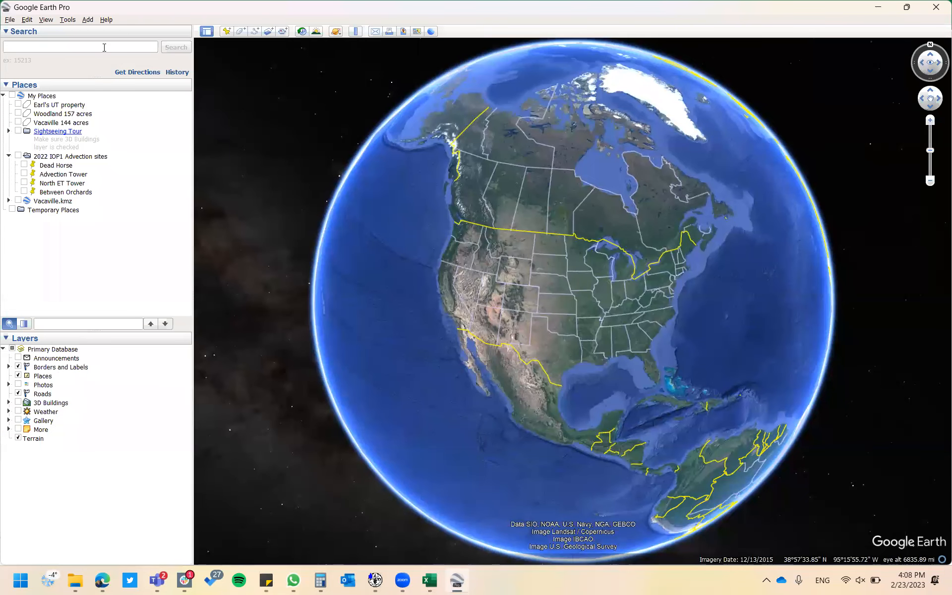
click(104, 47)
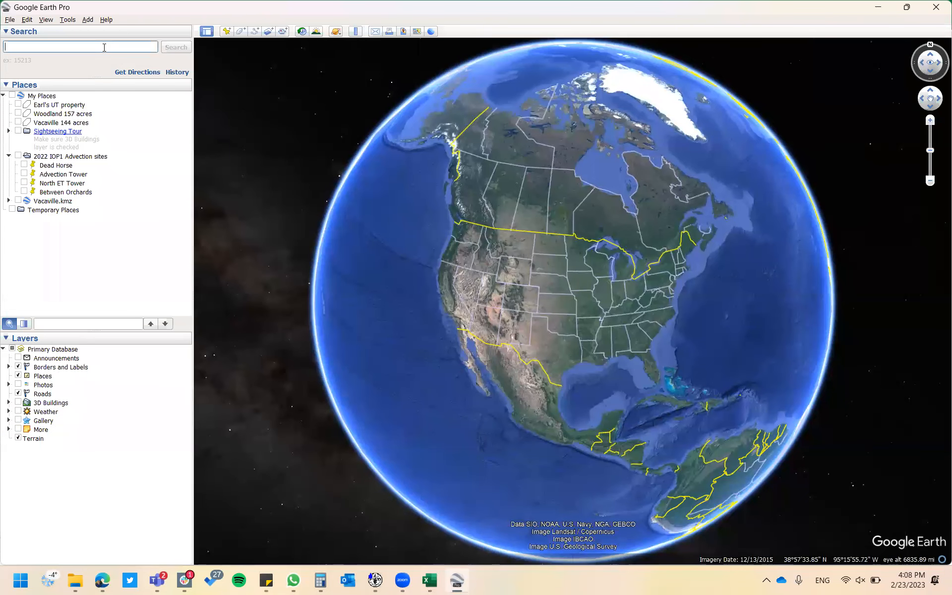
key(ctrl+v)
text(,)
Copy the station longitude 113.78671 from cell A30, locate 37.7505, -113.78671 in Google Earth Pro, and examine the irrigated fields and towns around it
key(alt+Tab)
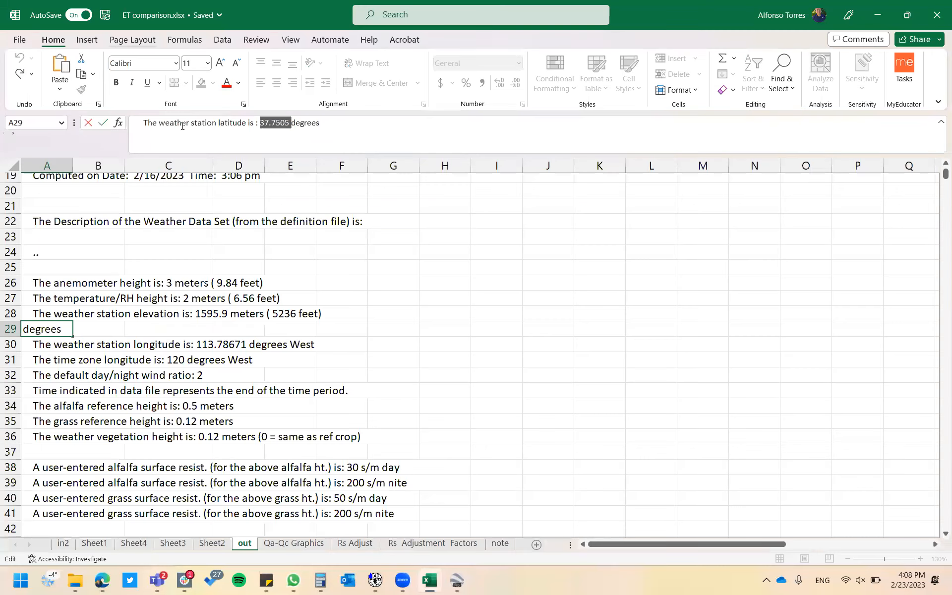
key(Escape)
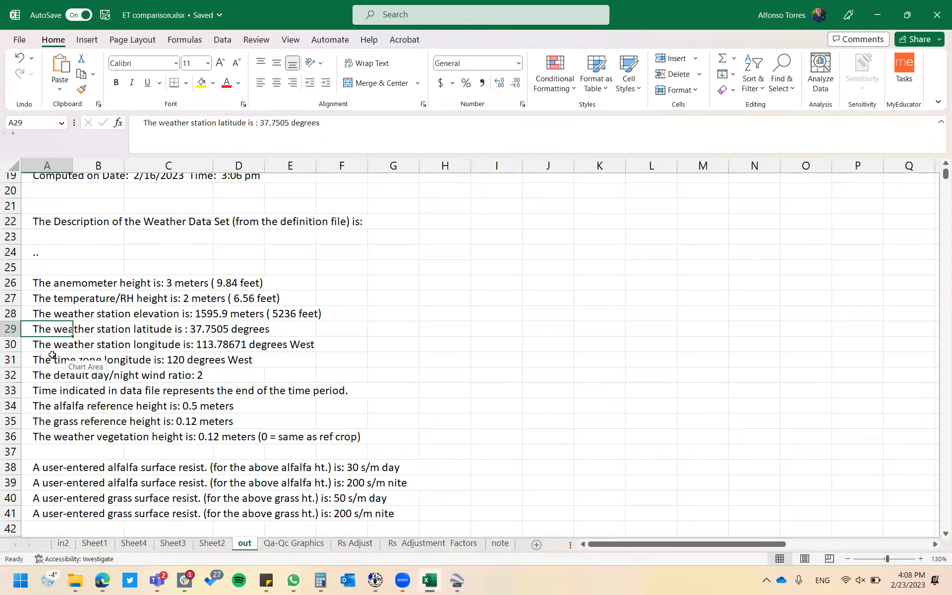
click(52, 346)
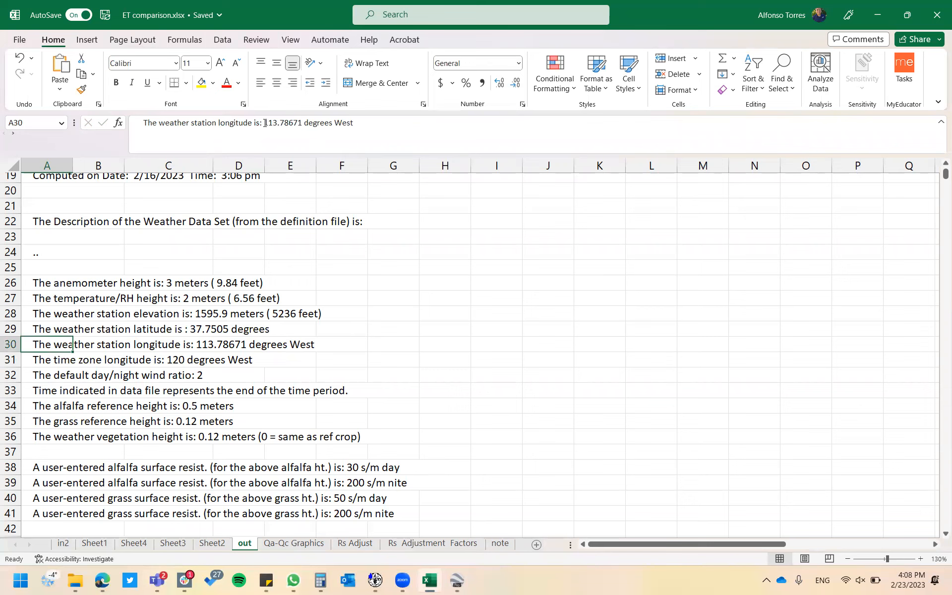
drag(264, 125, 301, 128)
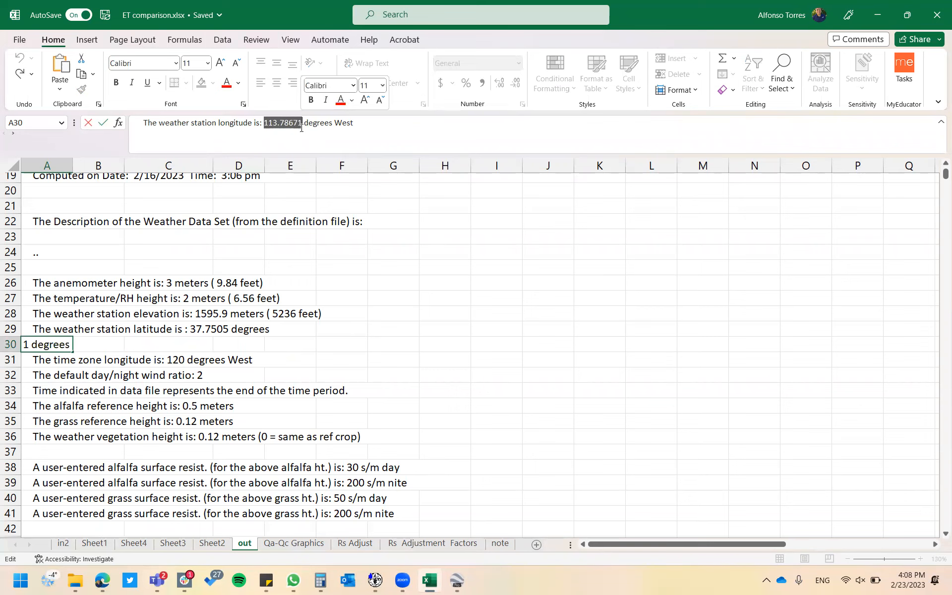
key(alt+Tab)
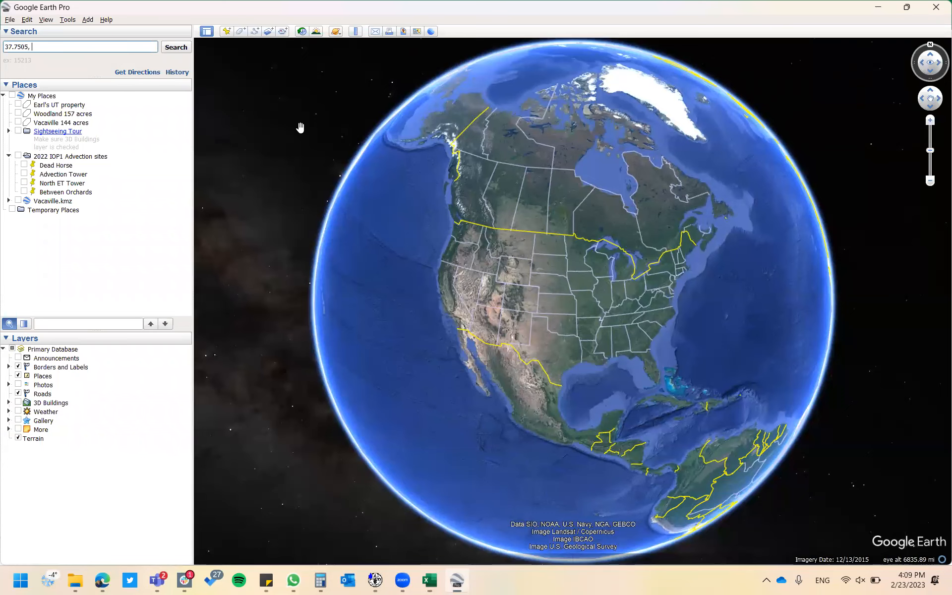
text(-113.78671)
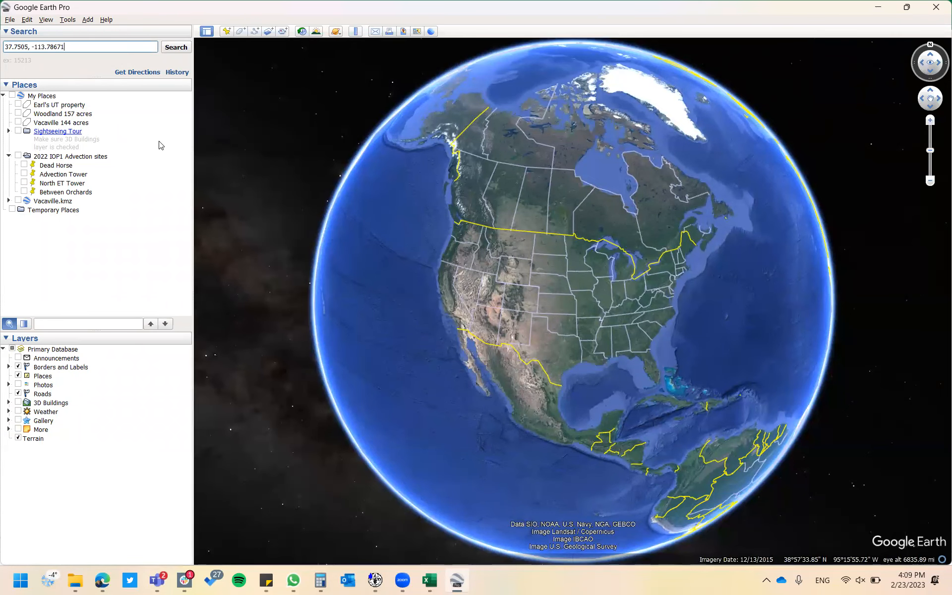
click(178, 49)
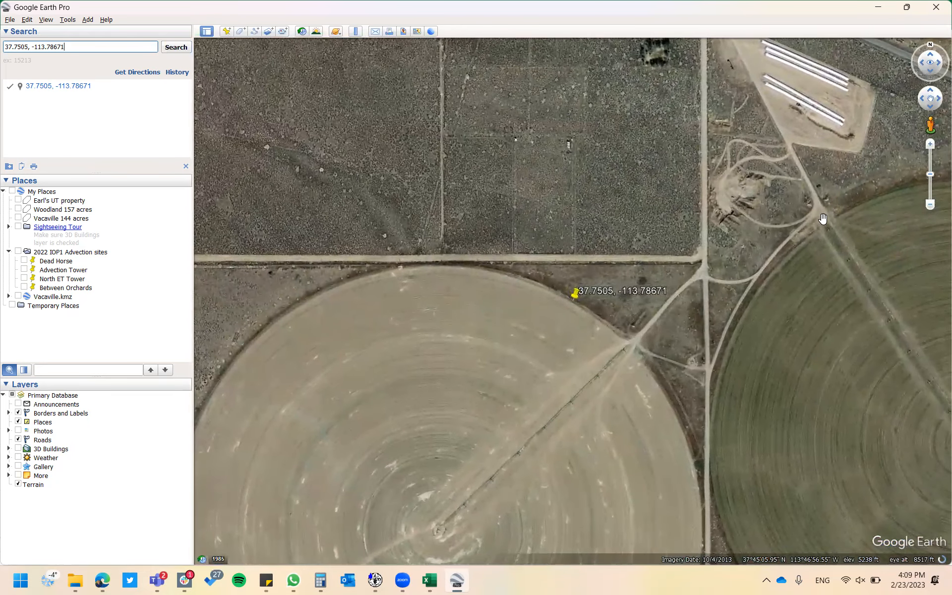
click(930, 205)
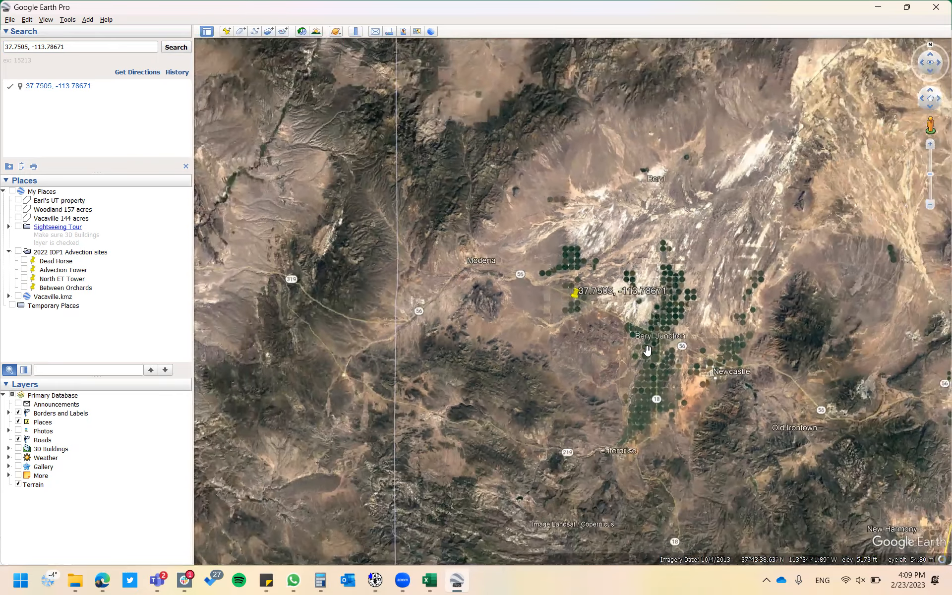
drag(605, 357, 593, 243)
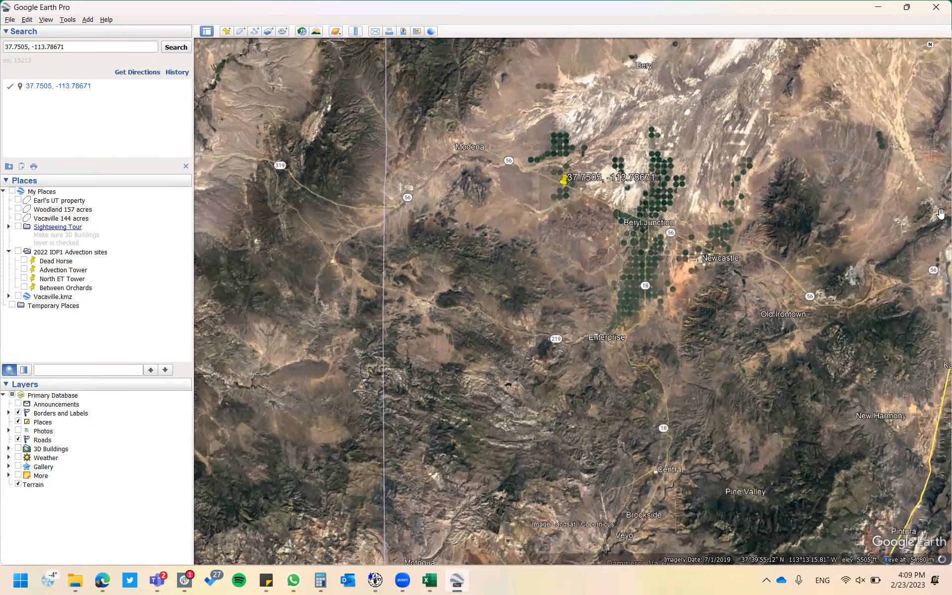
mouse_move(929, 200)
drag(930, 200, 929, 205)
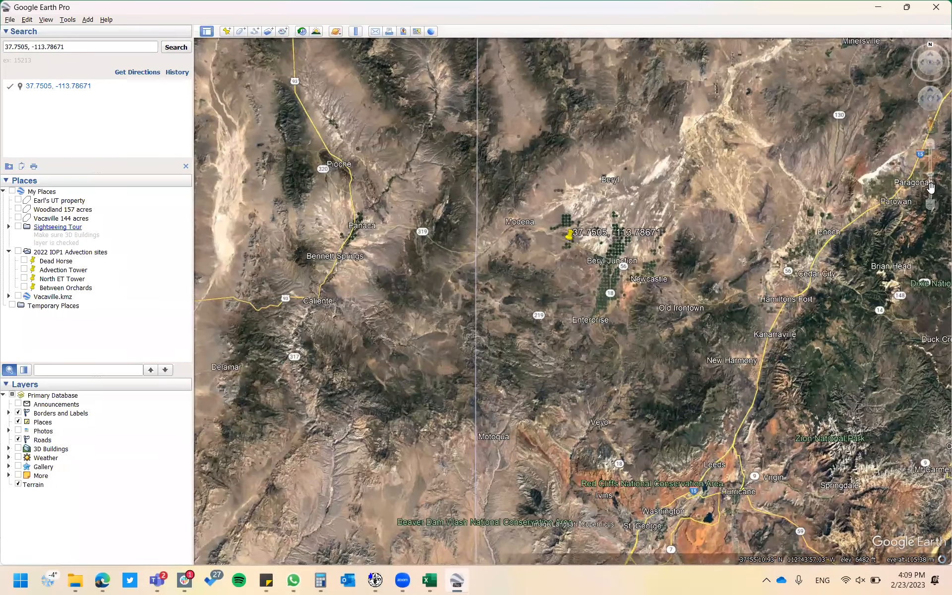
click(930, 204)
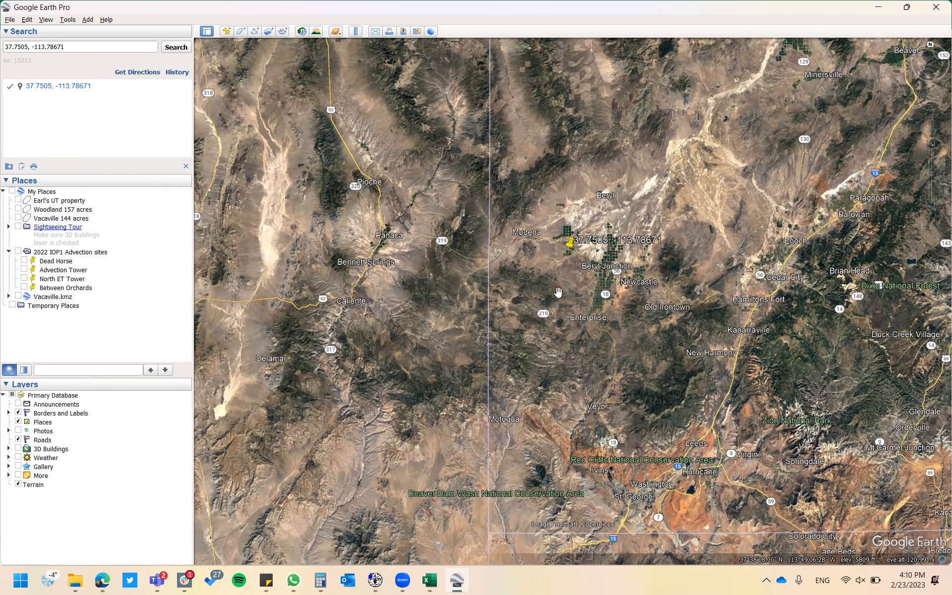
Switch to Web Soil Survey and define a rectangular area of interest of about 2,400 acres over the circular fields south of Hunt Rd
key(alt+Tab)
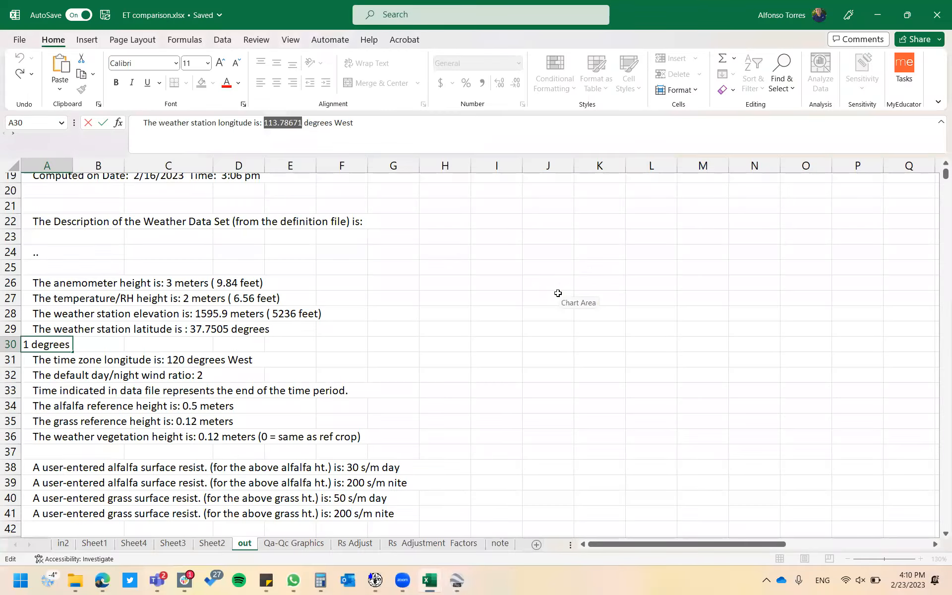
key(alt+Tab)
key(alt+Tab)
key(alt+Tab)
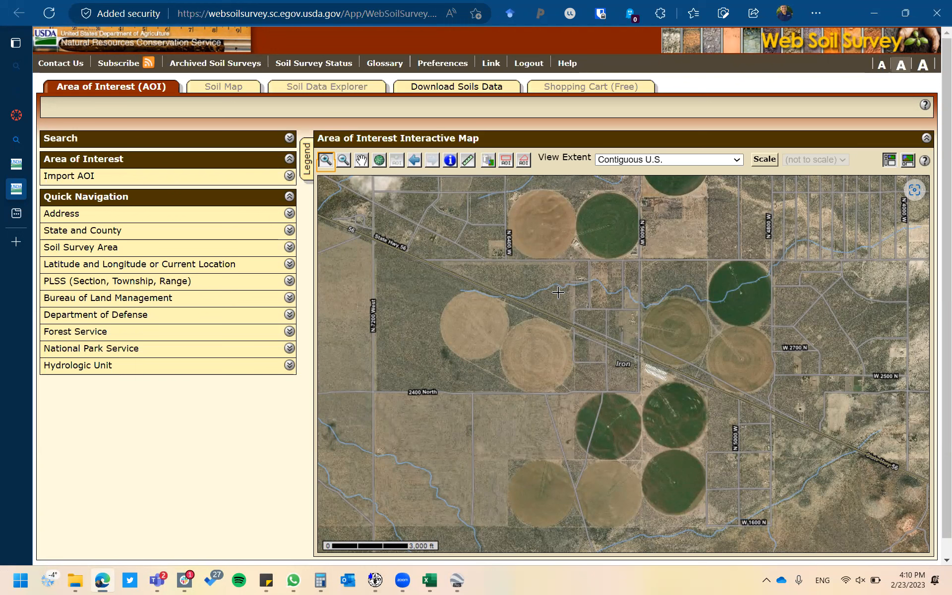
click(505, 164)
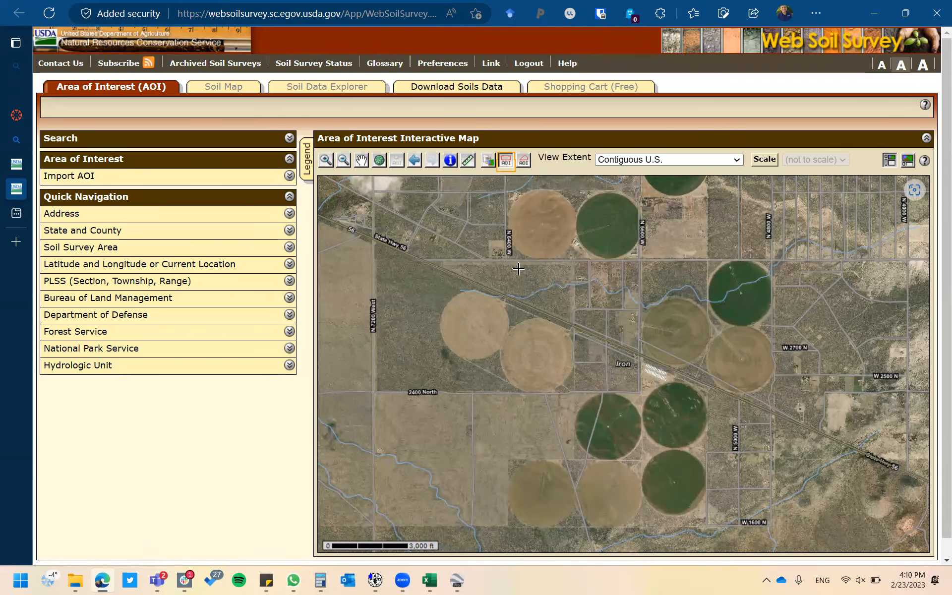
drag(510, 257, 745, 537)
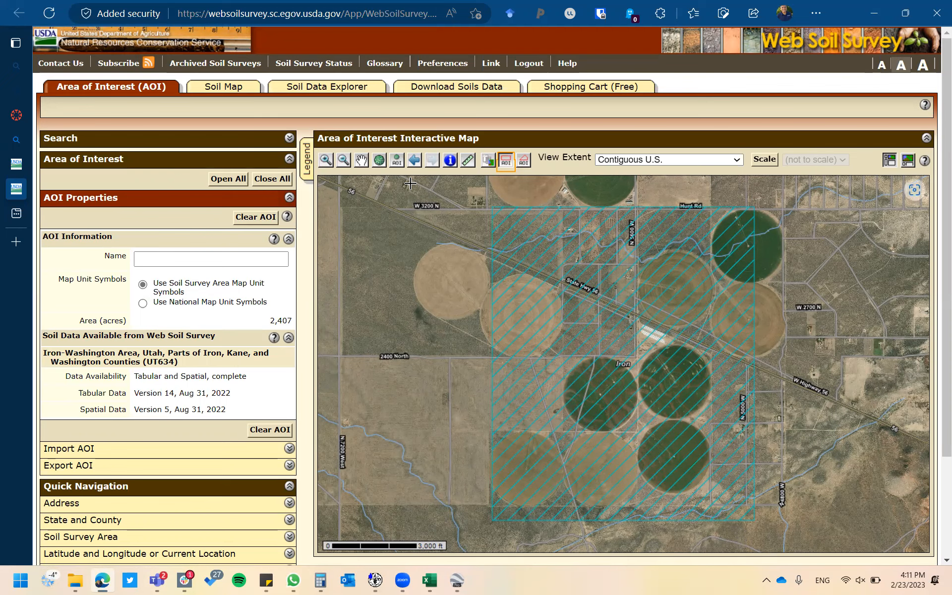
Display the soil map for the area of interest and open the description of map unit 357, Decca sandy loam
click(225, 86)
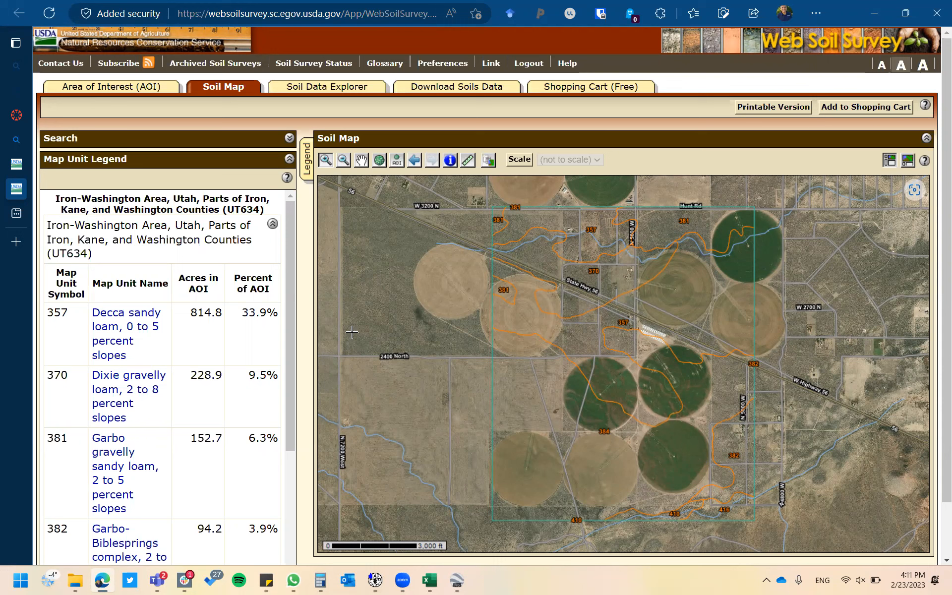
click(118, 330)
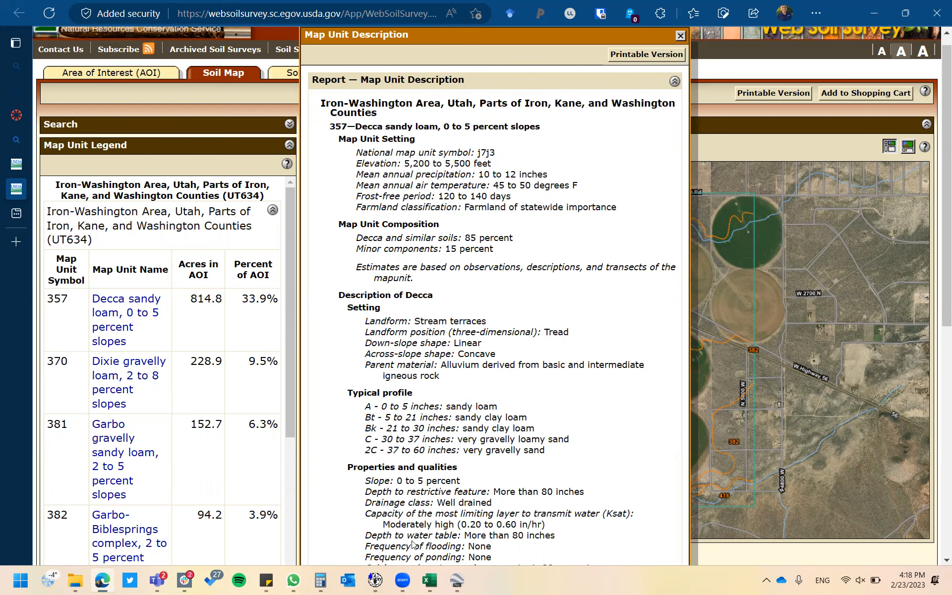
Switch to CROPWAT and load the soil file MEDIUM.SOI from the FAO soils folder
click(373, 580)
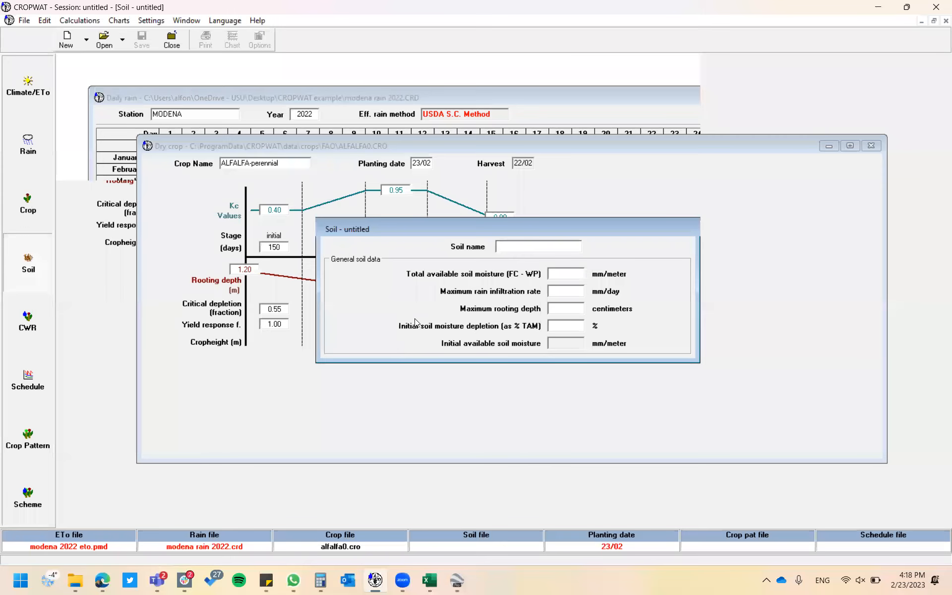
click(105, 43)
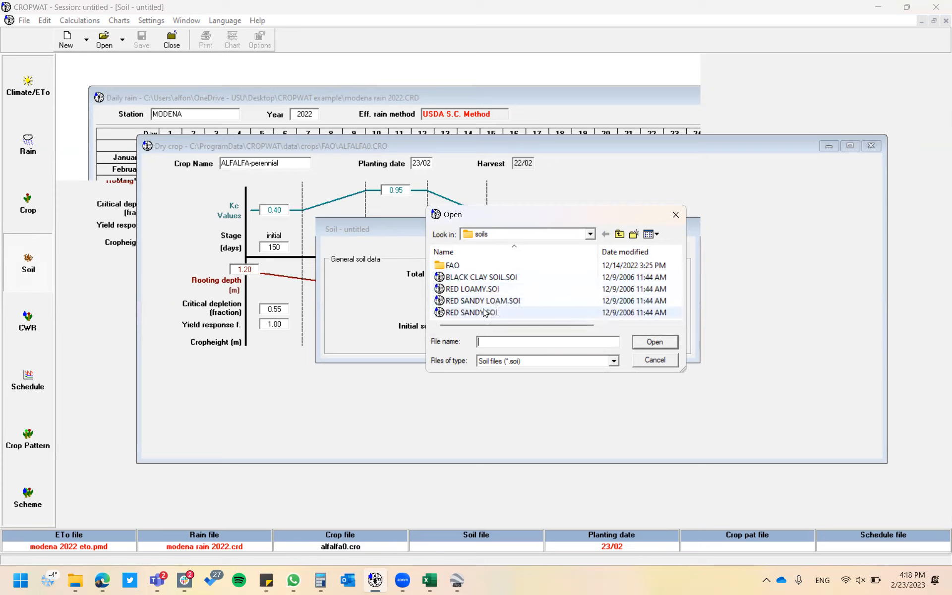
double_click(469, 266)
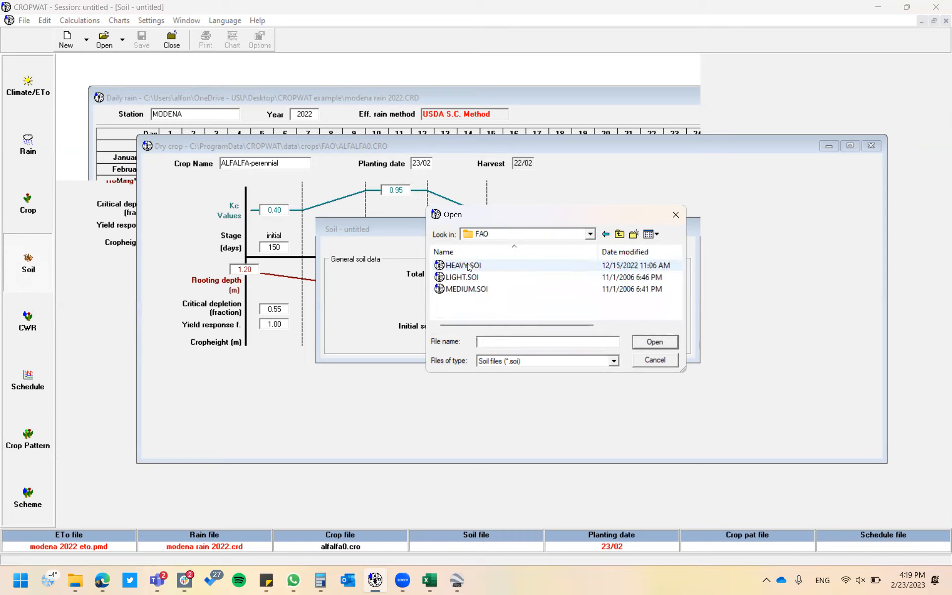
click(479, 288)
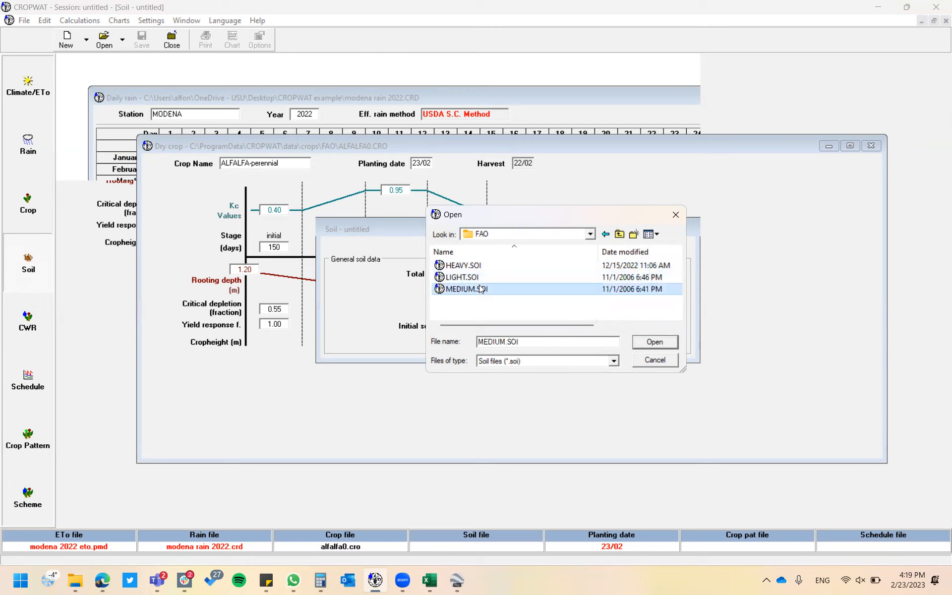
click(650, 343)
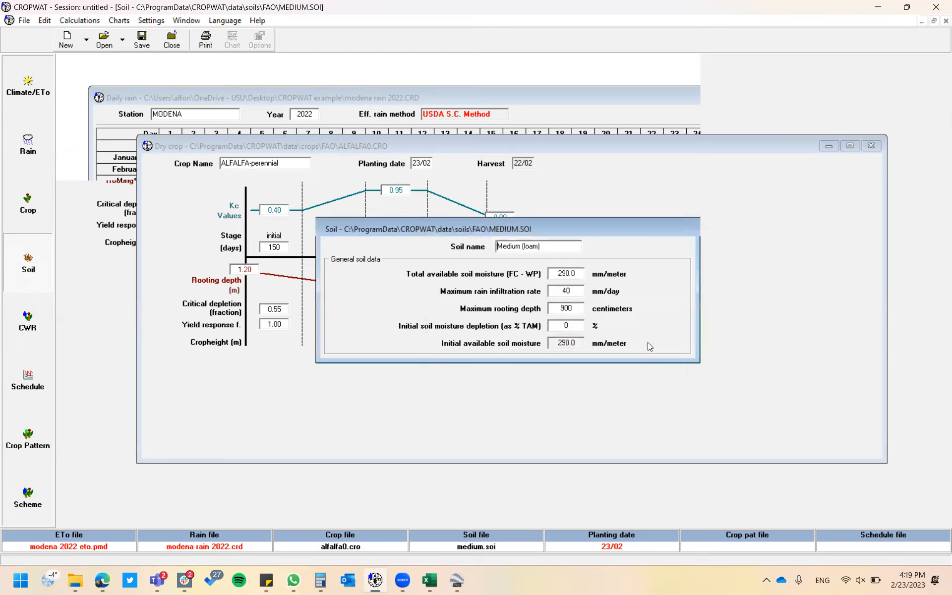